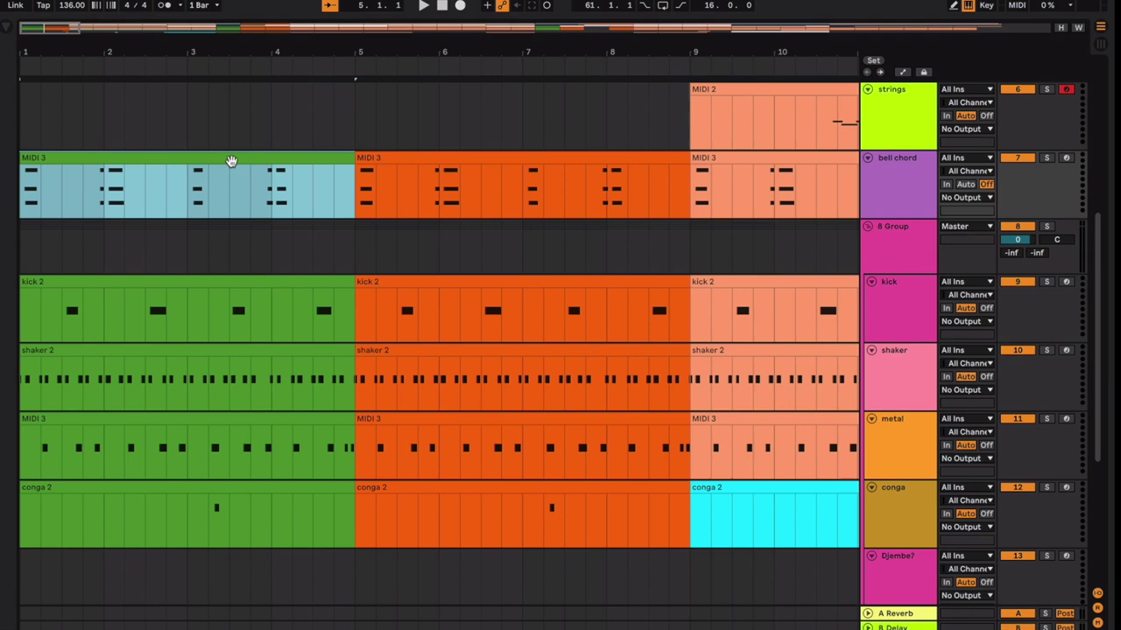
Loop the first four bars using the bell chord clip and play the section.
scroll(232, 164, "up", 5)
scroll(232, 166, "down", 4)
key("ctrl+l")
scroll(263, 208, "down", 2)
scroll(261, 207, "up", 3)
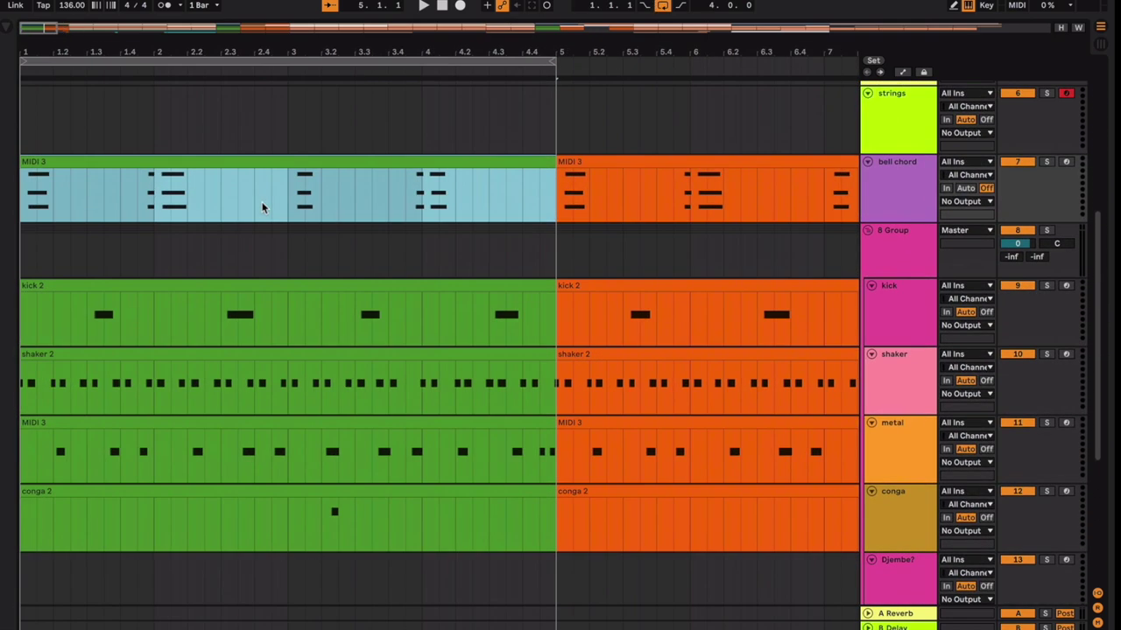
key("space")
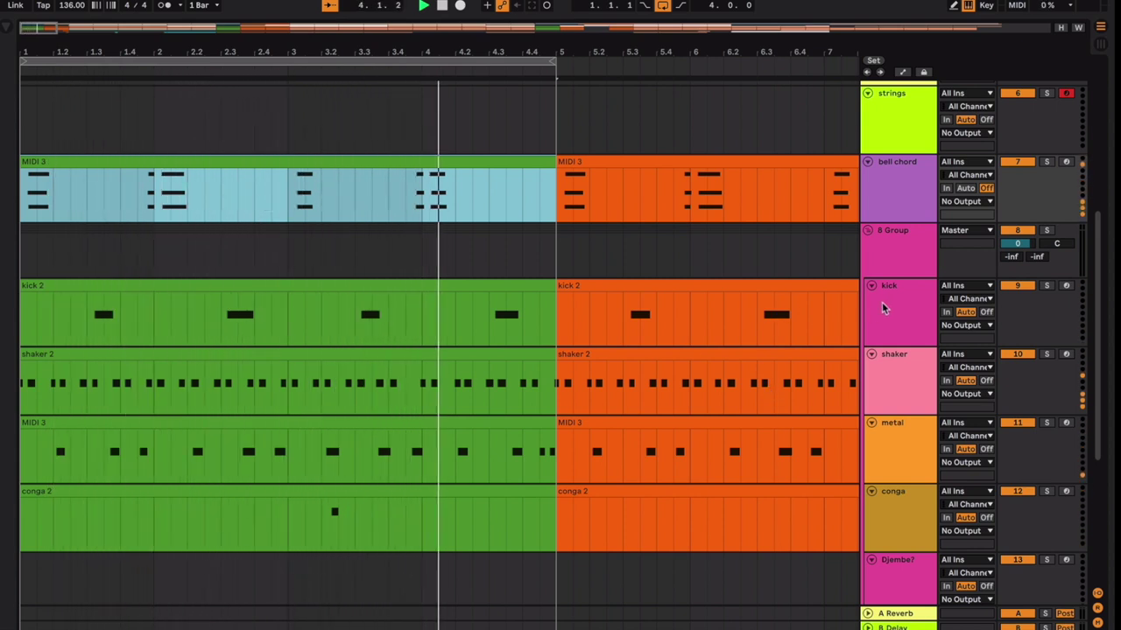
scroll(473, 276, "left", 1)
scroll(473, 277, "down", 1)
key("space")
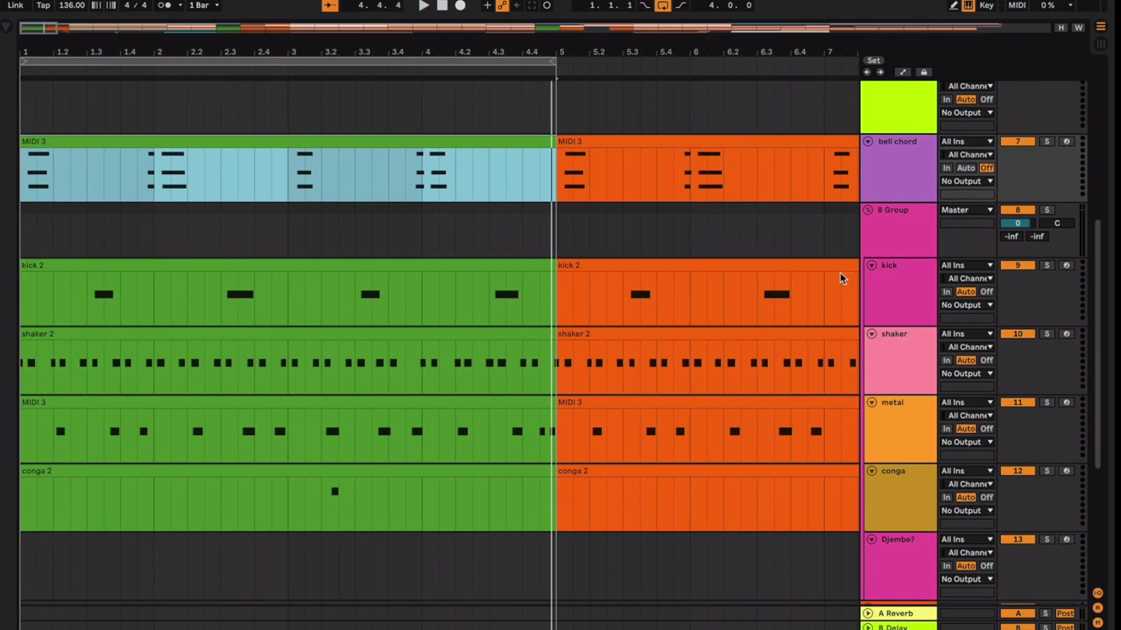
Select the kick part at bar 1 and play the looped section from the start.
left_click(925, 296)
left_click_drag(90, 299, 120, 303)
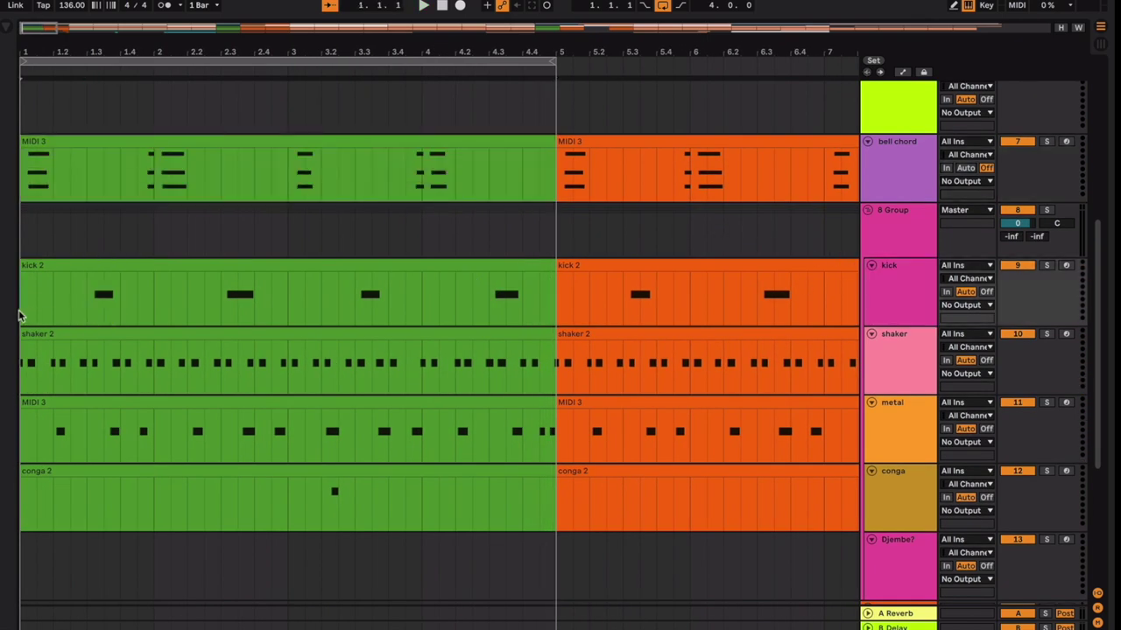
key("space")
scroll(167, 188, "down", 1)
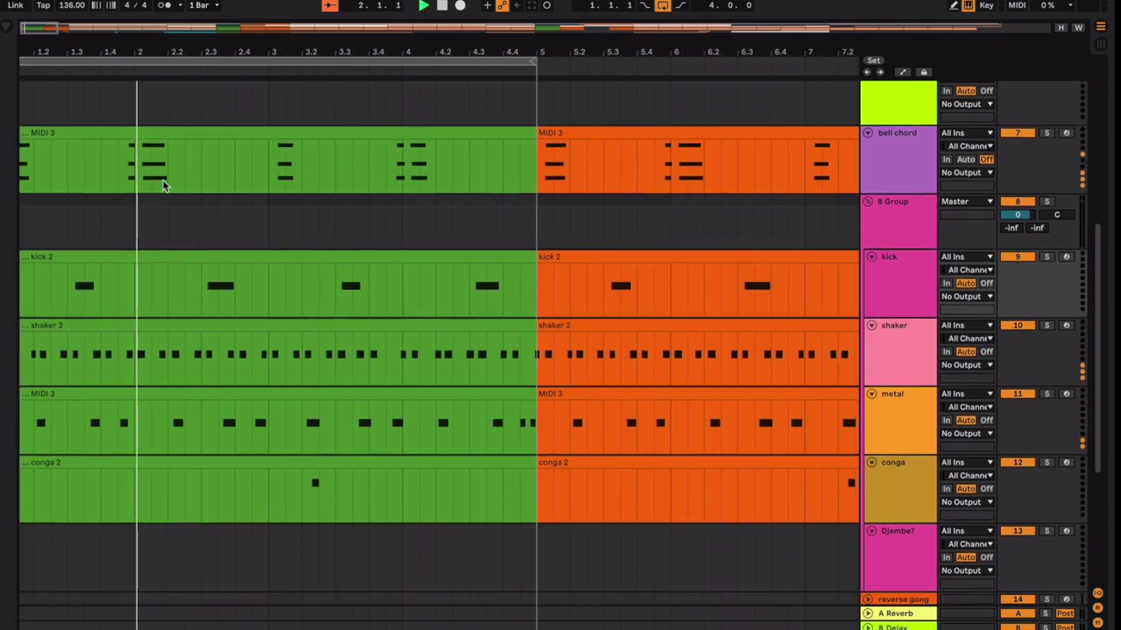
Stop playback and examine the bell chord clip in bars 1 to 4, placing the cursor after its bar 2 chord.
scroll(164, 184, "up", 3)
left_click(208, 300)
key("space")
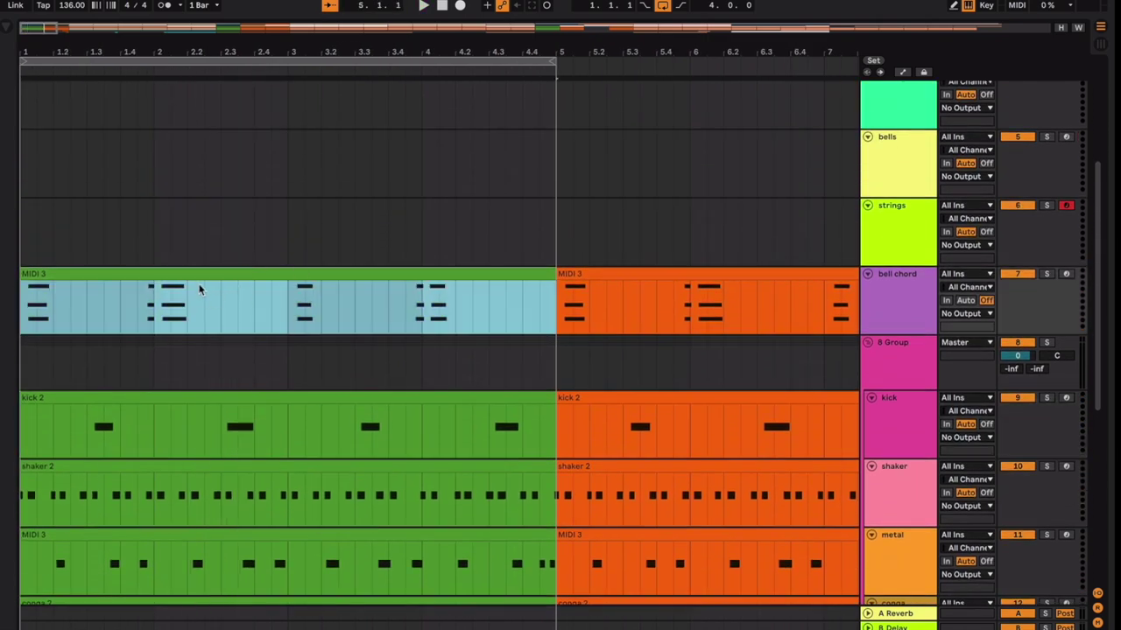
scroll(201, 289, "down", 4)
scroll(209, 291, "up", 1)
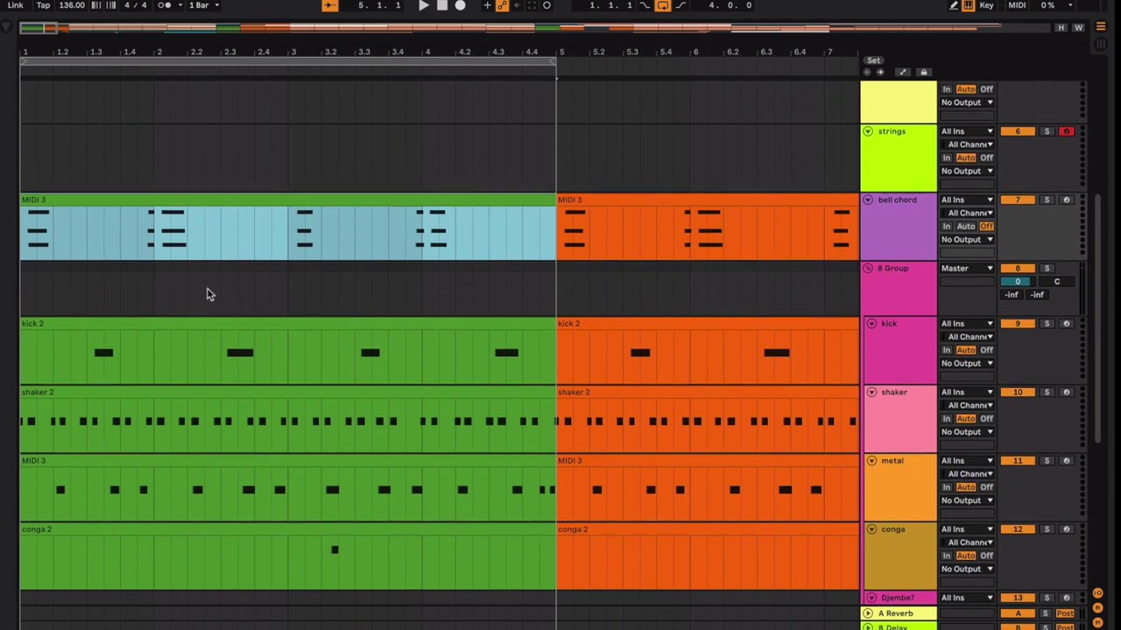
scroll(206, 292, "down", 3)
left_click(188, 182)
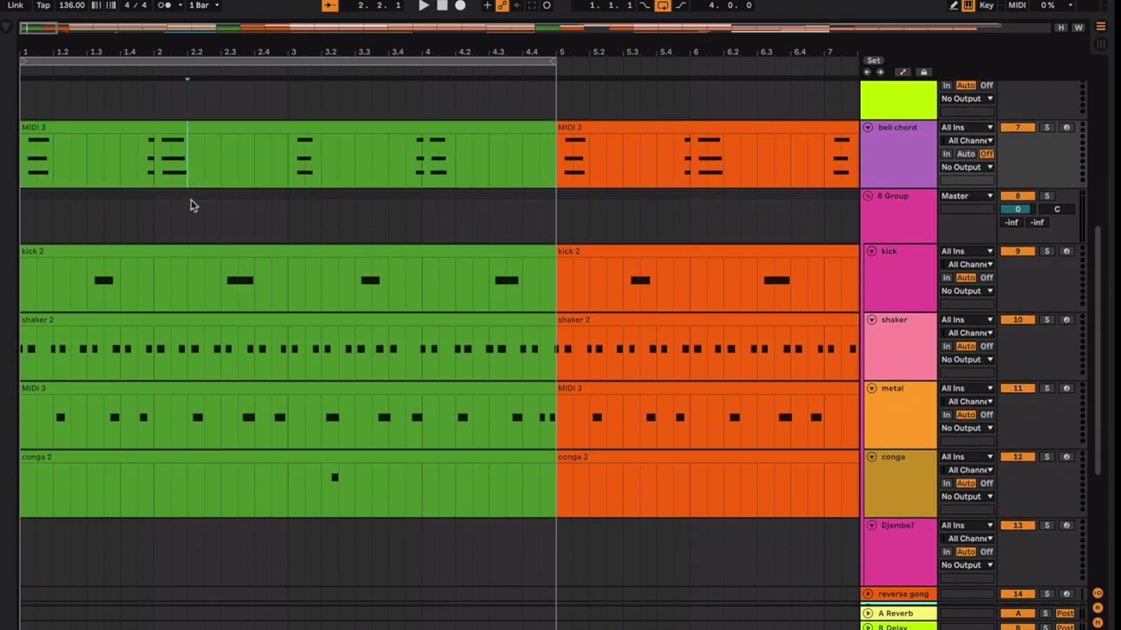
Play the looped bars with the shaker clip and the metal clip selected in turn to hear both parts.
scroll(199, 254, "down", 2)
left_click(404, 280)
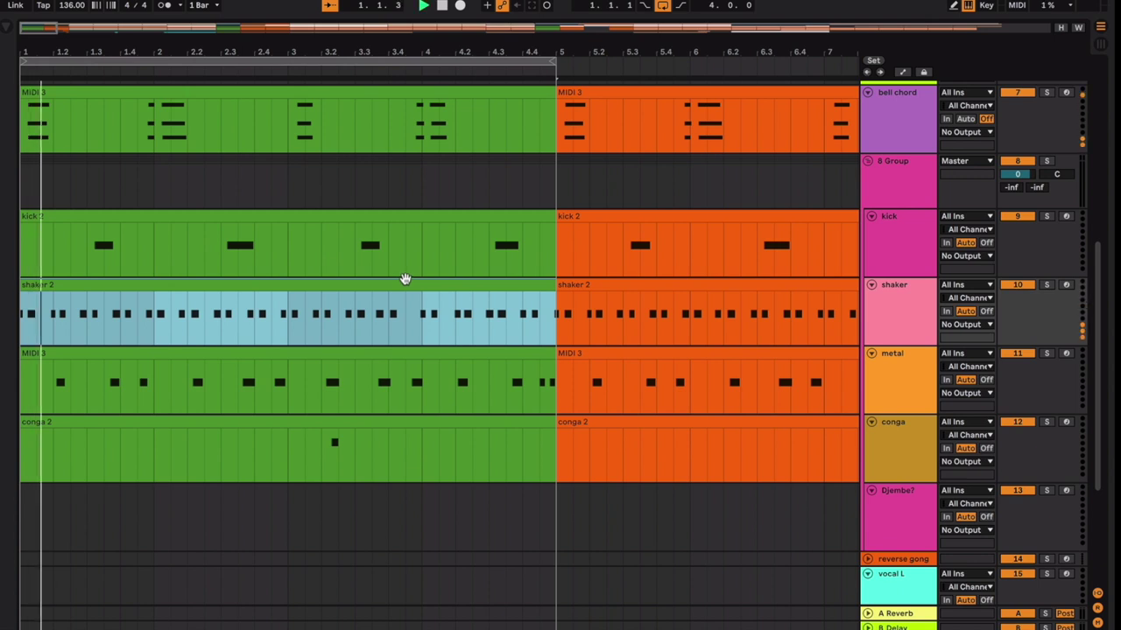
left_click(292, 358)
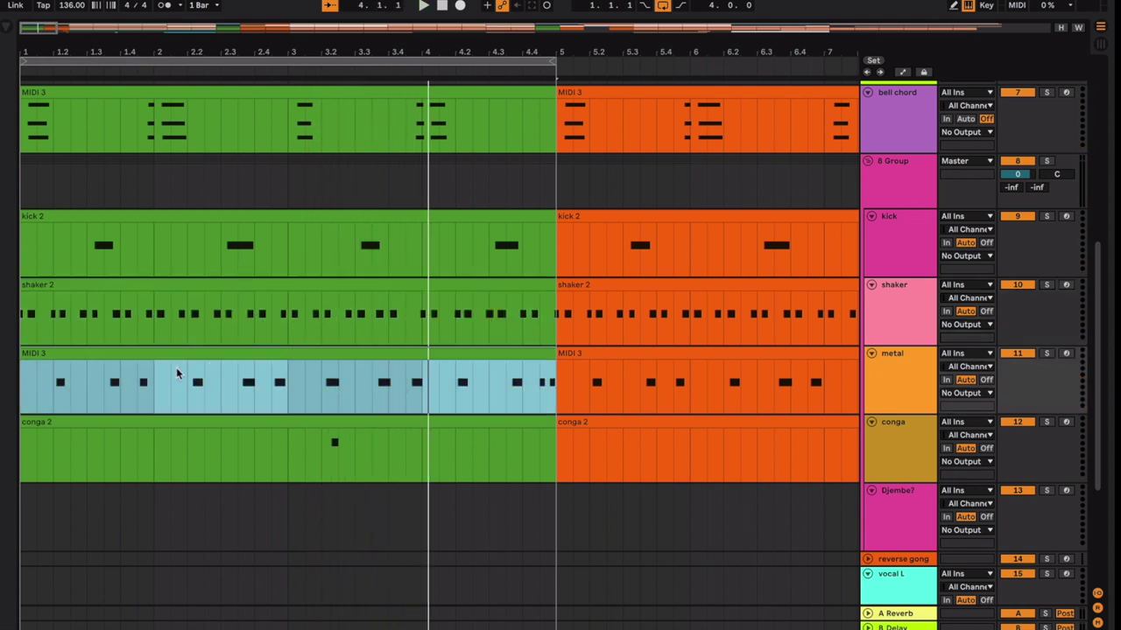
left_click_drag(70, 388, 56, 390)
left_click(81, 355)
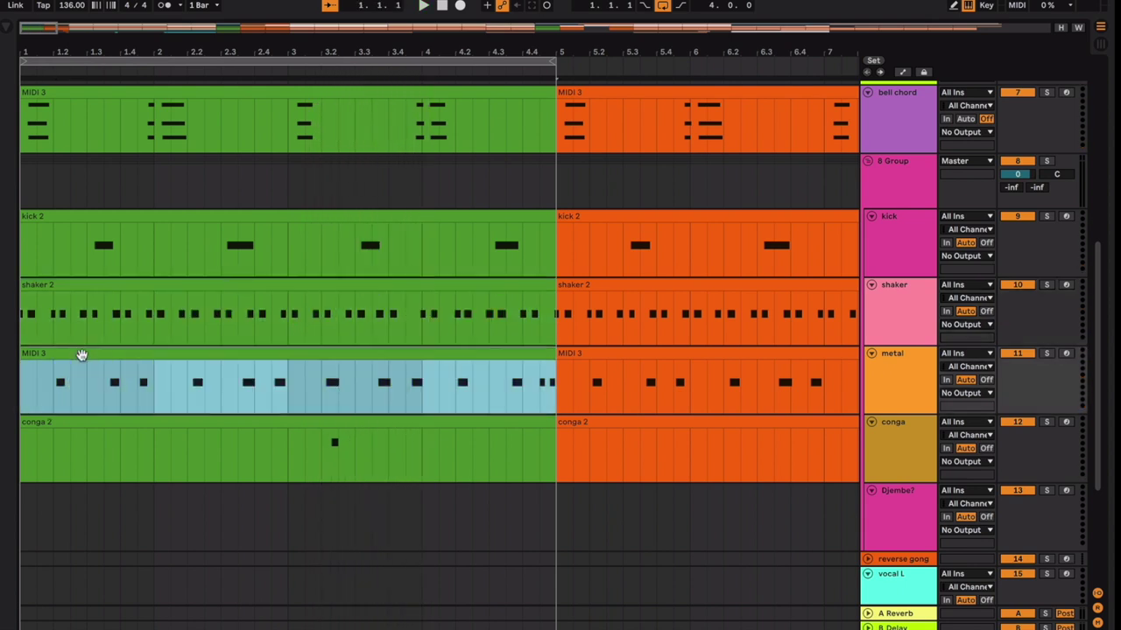
key("space")
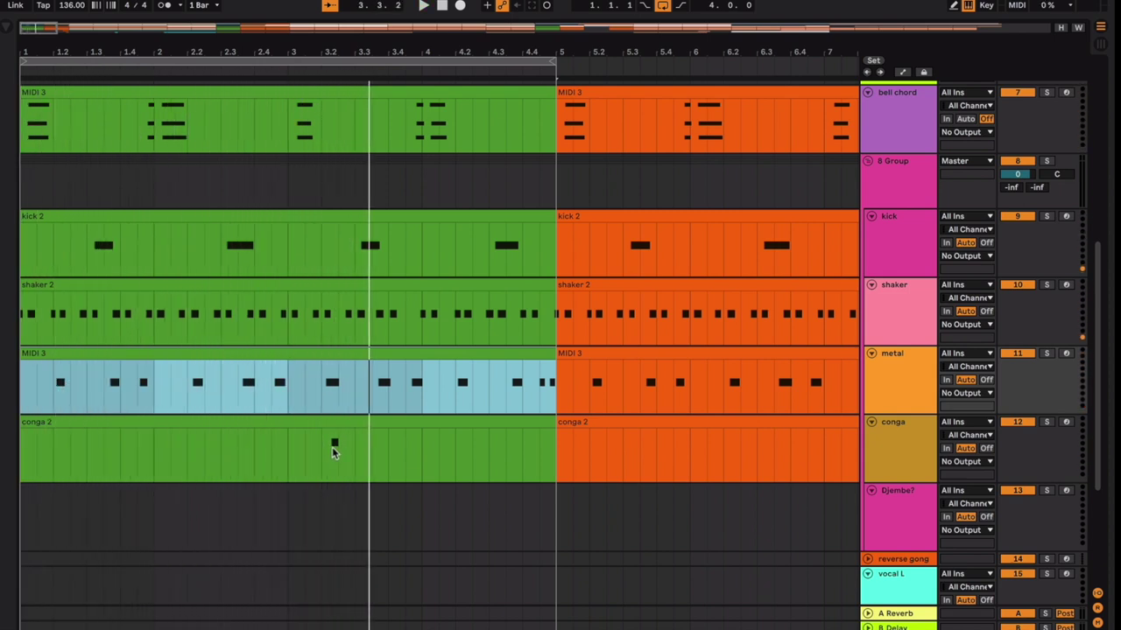
Play the loop from bar 3 to hear the conga hit.
left_click(322, 449)
key("space")
key("space")
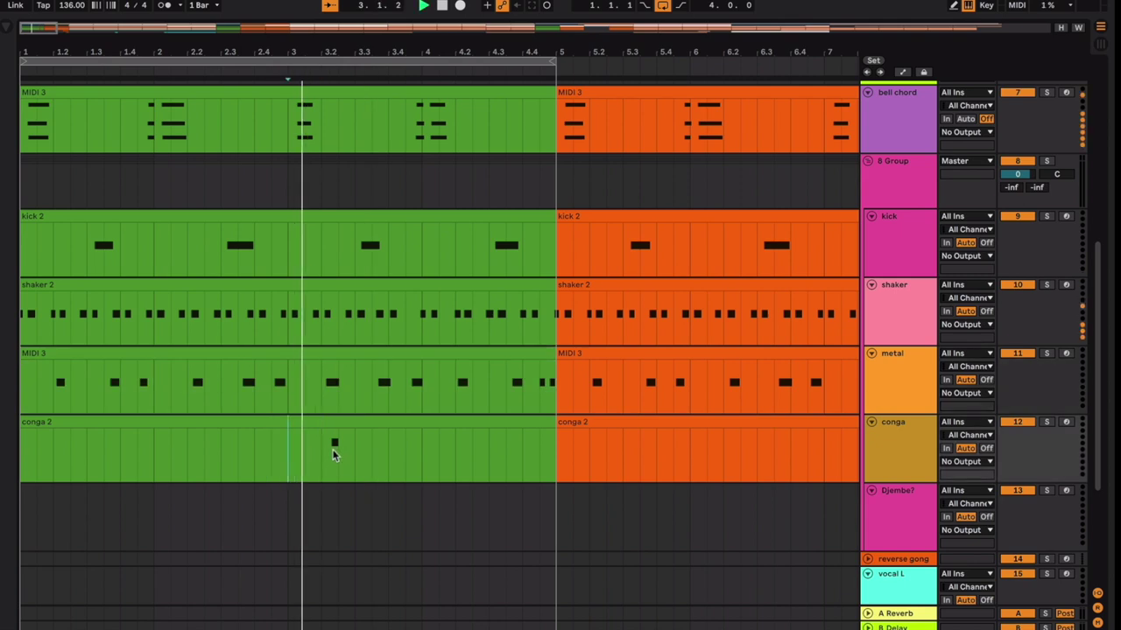
key("space")
Open the conga clip in bars 1 to 4, quantize its single note and close the note editor.
double_click(331, 448)
key("super+a")
key("super+u")
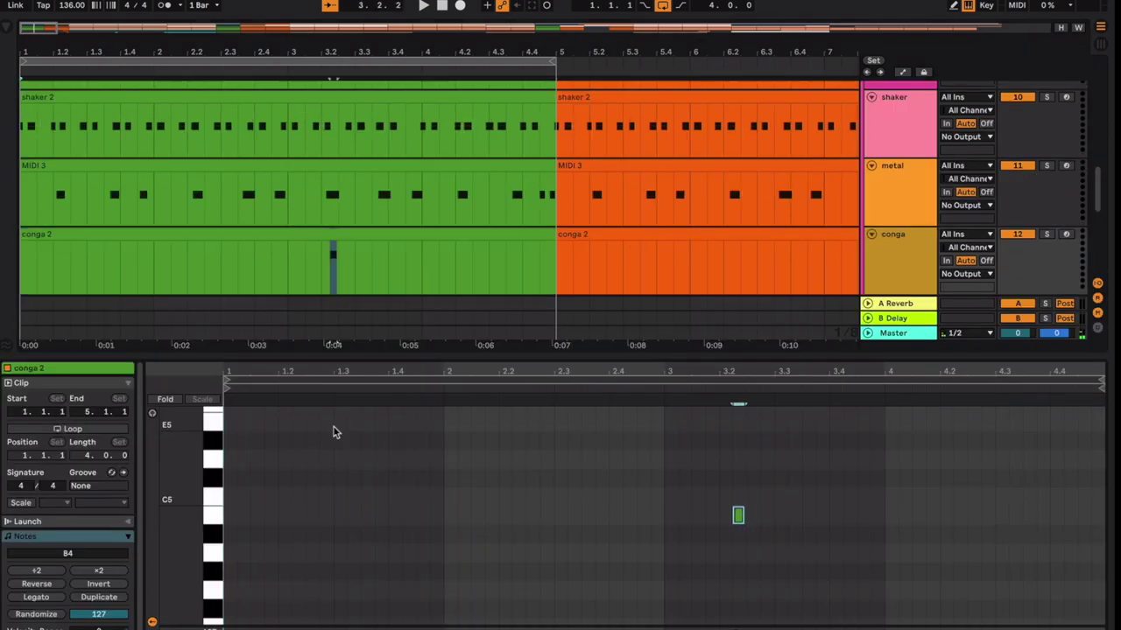
key("space")
key("super+alt+l")
Play from just before bar 3 to check the conga note, and look over the tracks above.
left_click(278, 257)
key("space")
key("space")
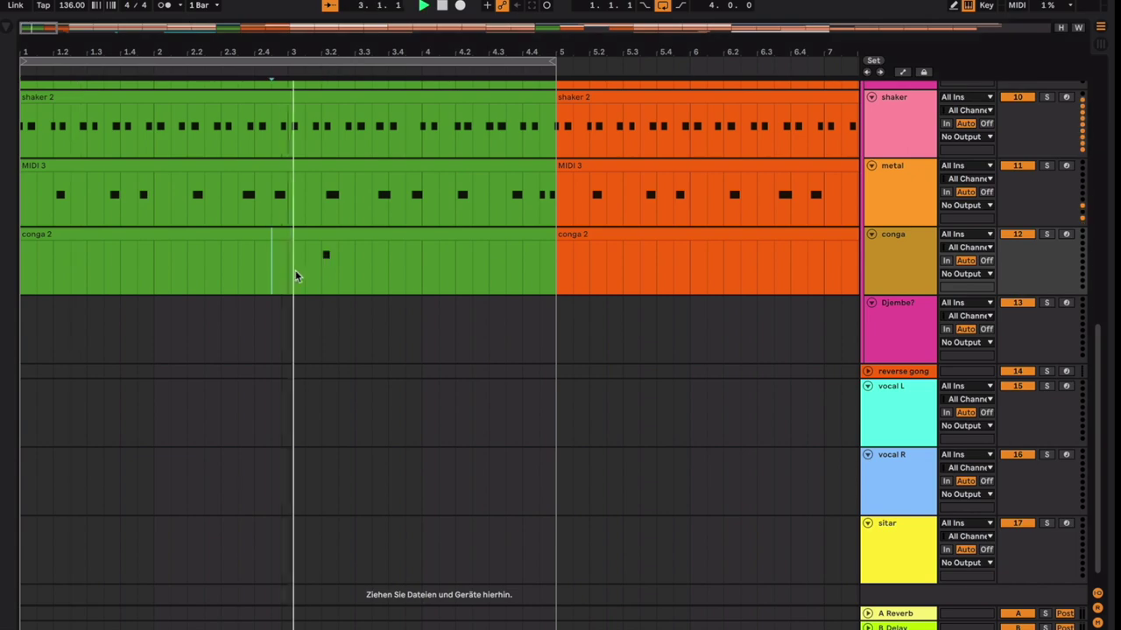
scroll(312, 287, "up", 10)
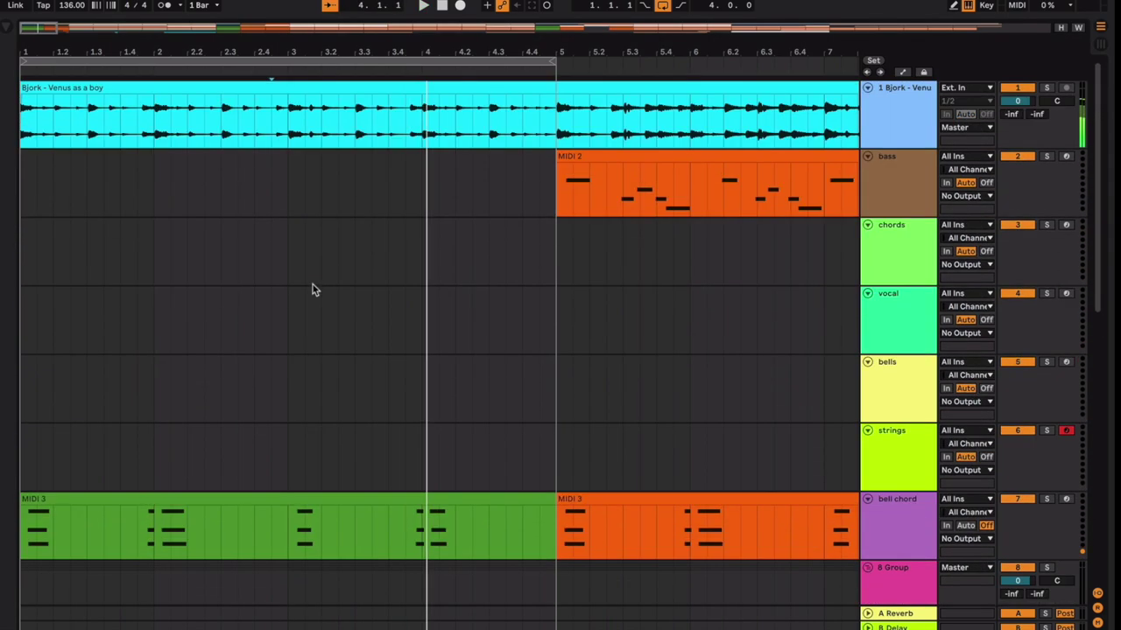
scroll(312, 285, "down", 5)
scroll(313, 285, "up", 5)
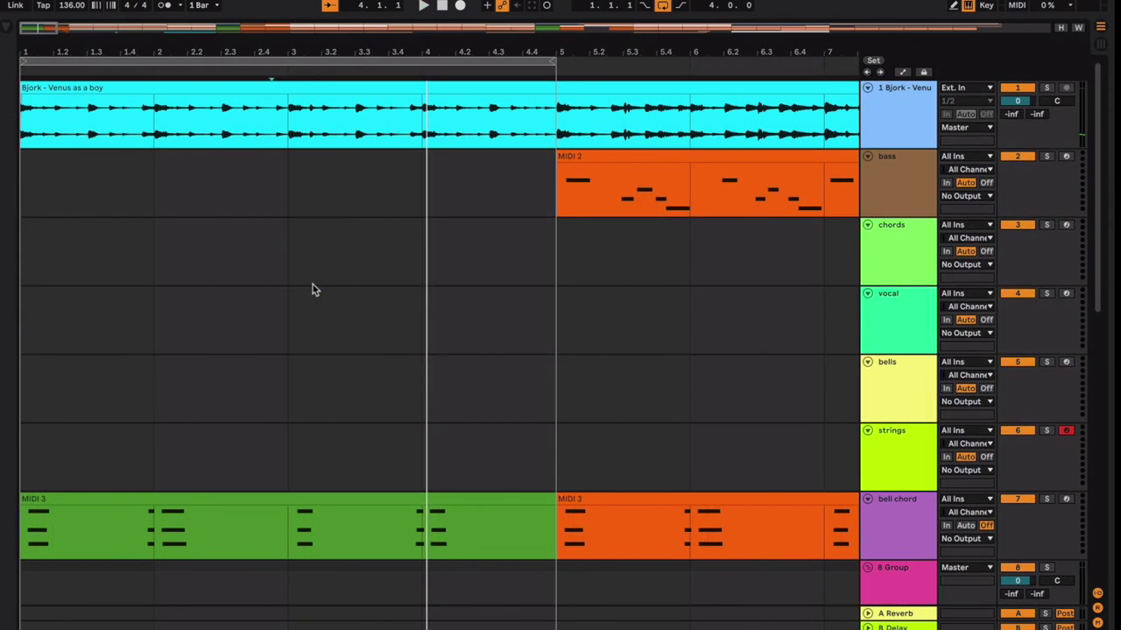
scroll(313, 285, "down", 1)
scroll(312, 285, "right", 5)
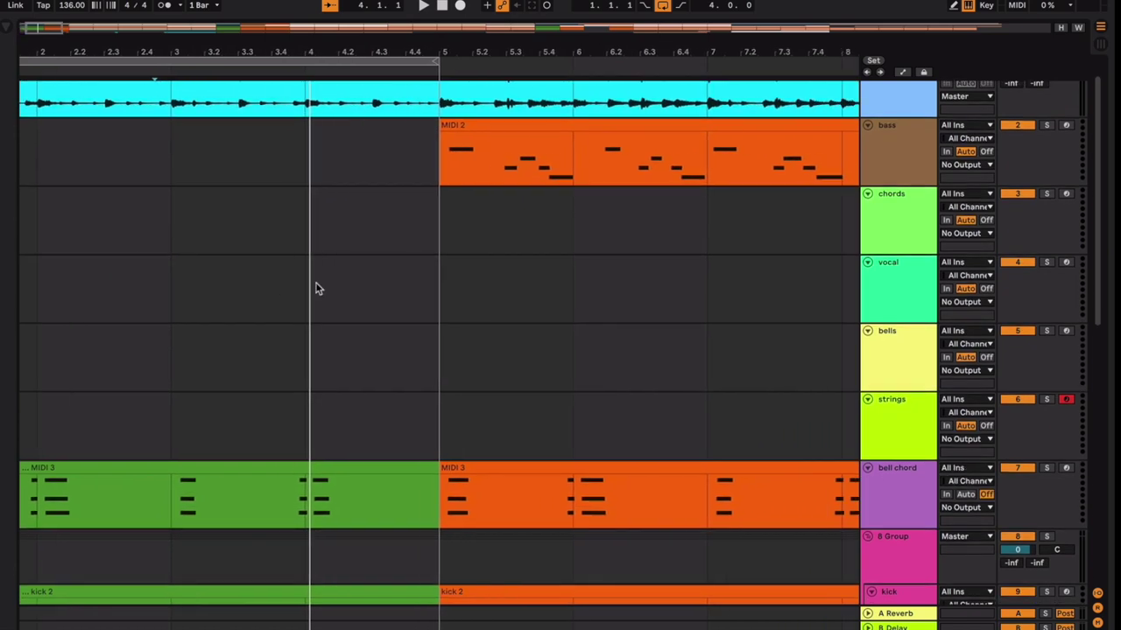
Set the loop to the four-bar MIDI 2 bass clip starting at bar 5.
left_click(545, 128)
scroll(545, 130, "right", 5)
key("super+l")
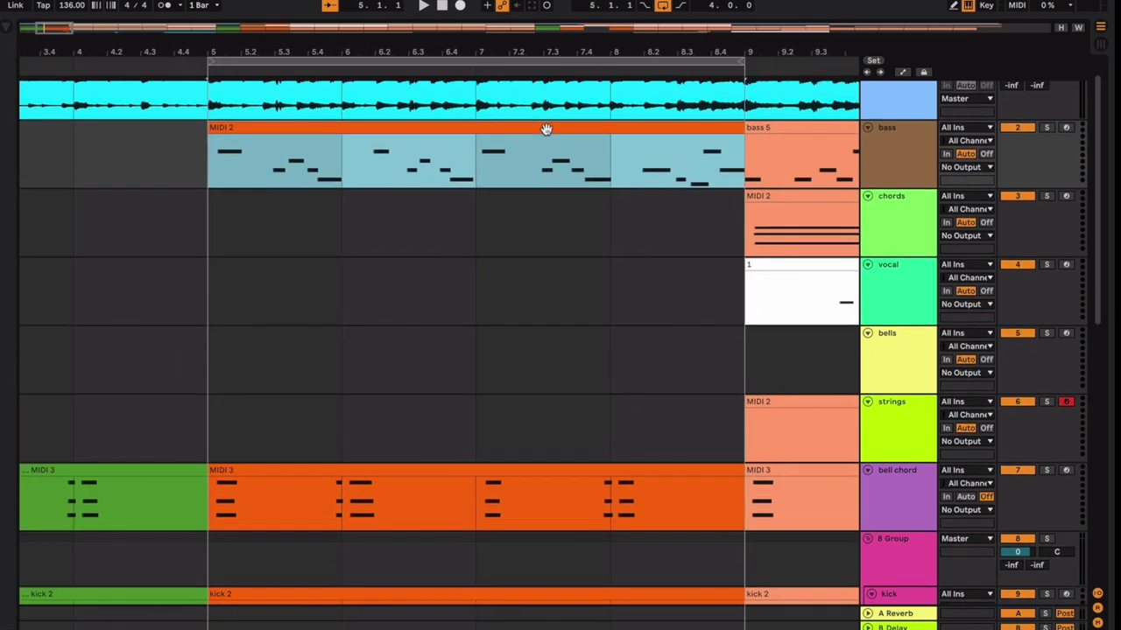
Play the looped section from bar 5 to hear the bass line and follow it to bar 9.
scroll(539, 148, "down", 3)
scroll(539, 148, "left", 3)
scroll(538, 148, "down", 6)
scroll(537, 148, "left", 2)
scroll(537, 148, "up", 8)
key("space")
scroll(537, 148, "right", 3)
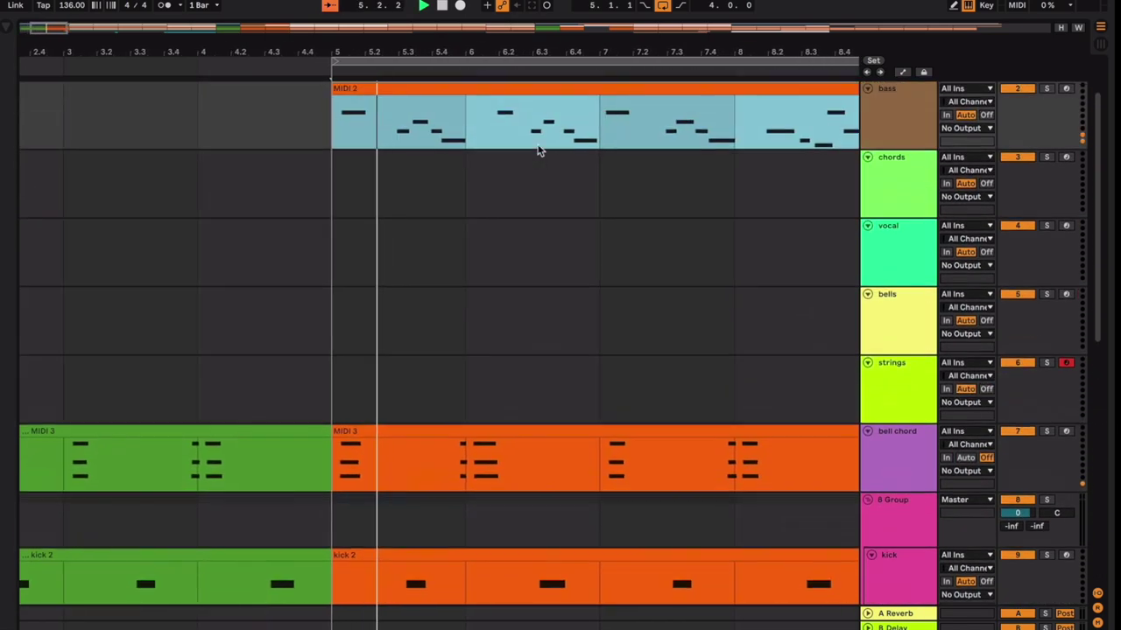
scroll(538, 149, "right", 2)
scroll(539, 150, "right", 4)
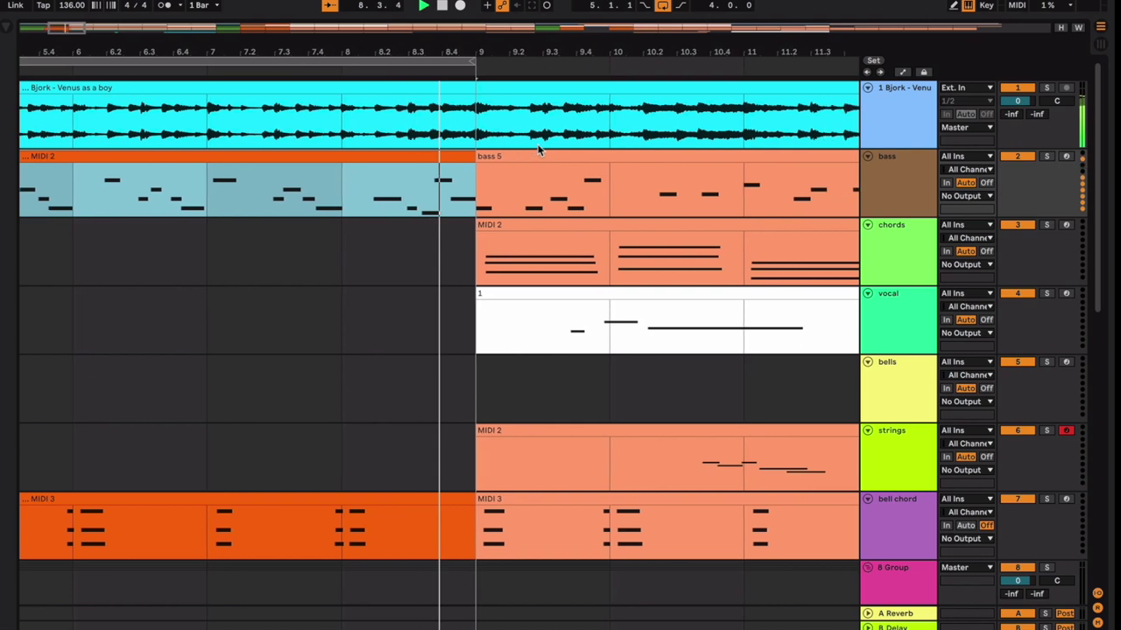
Unfold the reverse gong track, select its clip in bar 8 and listen to it.
scroll(538, 150, "down", 10)
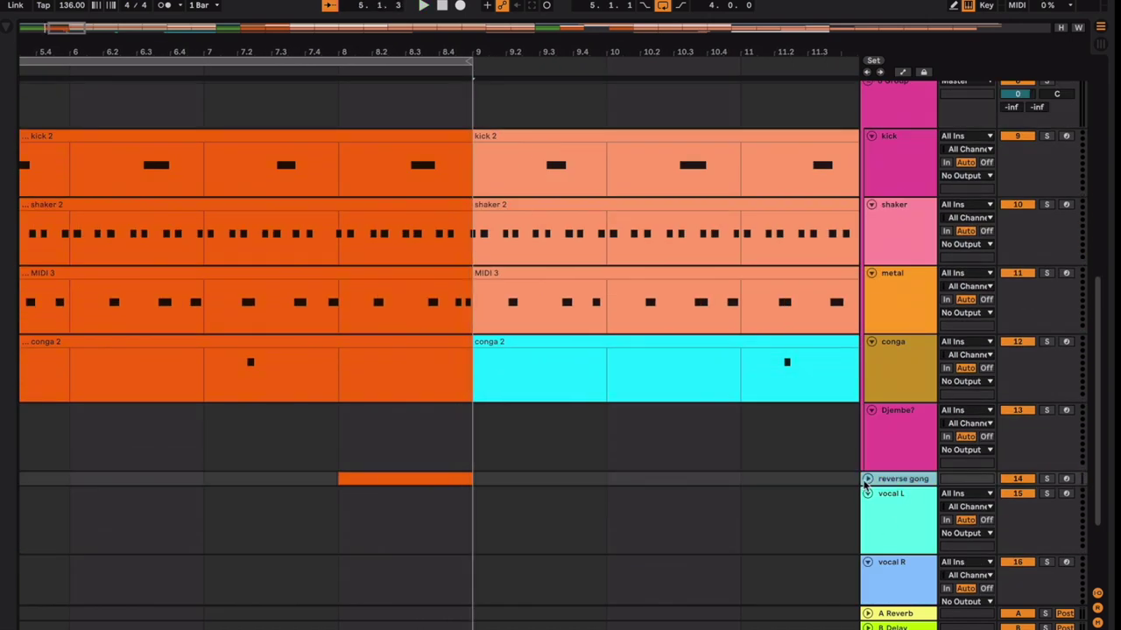
left_click(867, 479)
left_click(395, 474)
scroll(396, 480, "down", 5)
key("space")
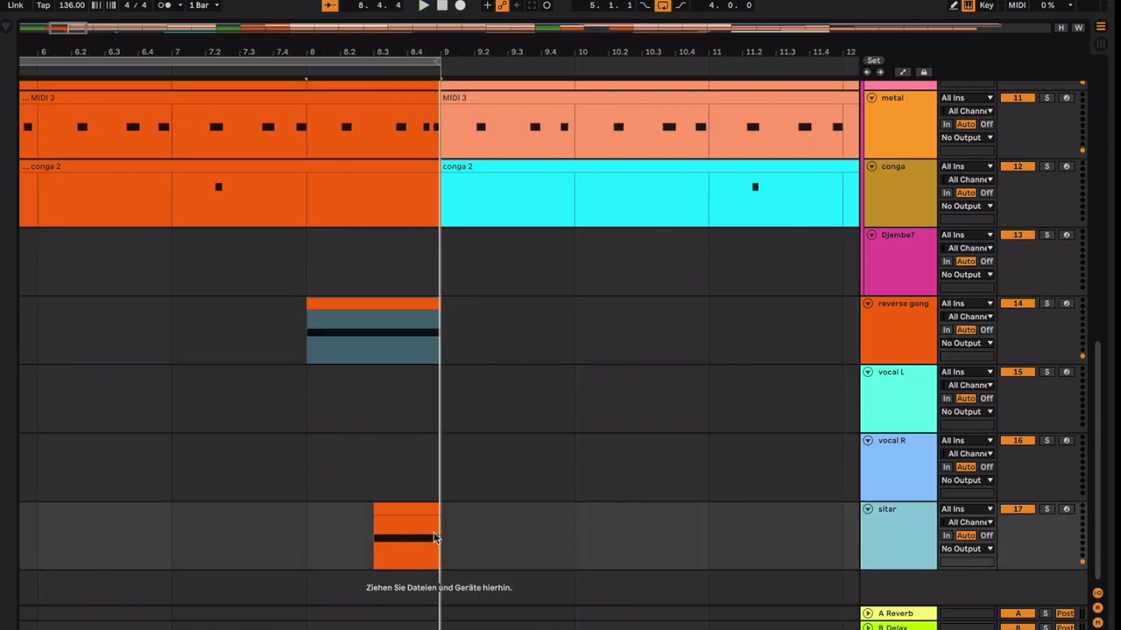
Select the sitar clip at the end of bar 8 and play from bar 8 with the reverse gong.
left_click(384, 510)
left_click(290, 359)
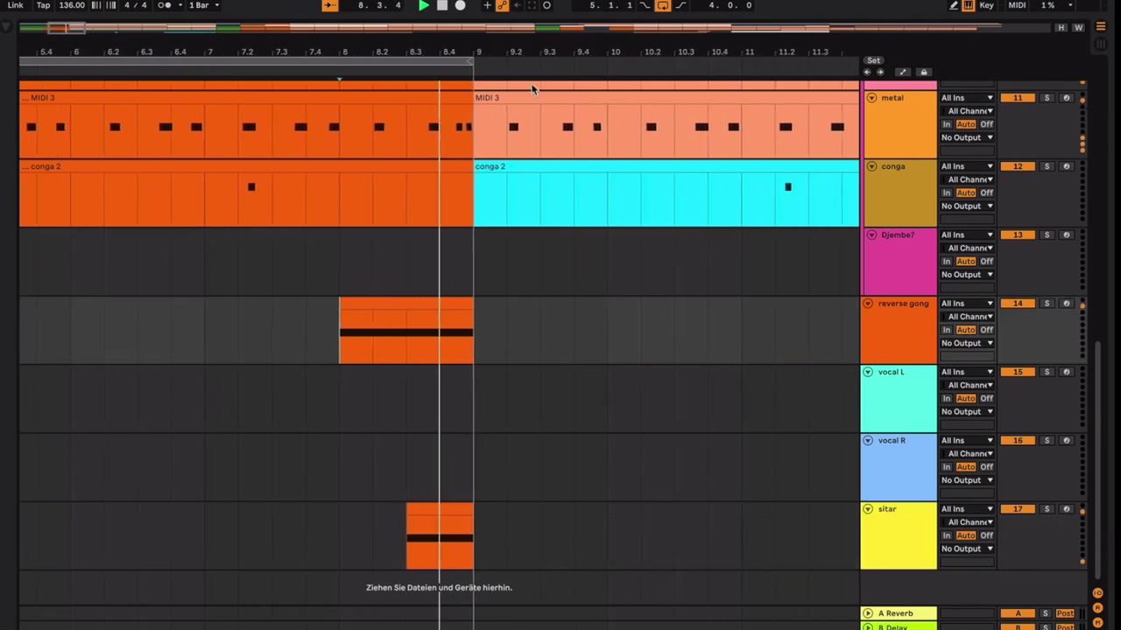
key("space")
Compare the MIDI 2 bass clip at bar 5 with the bass 5 clip at bar 9 in the wider arrangement.
scroll(463, 188, "up", 8)
scroll(461, 188, "down", 8)
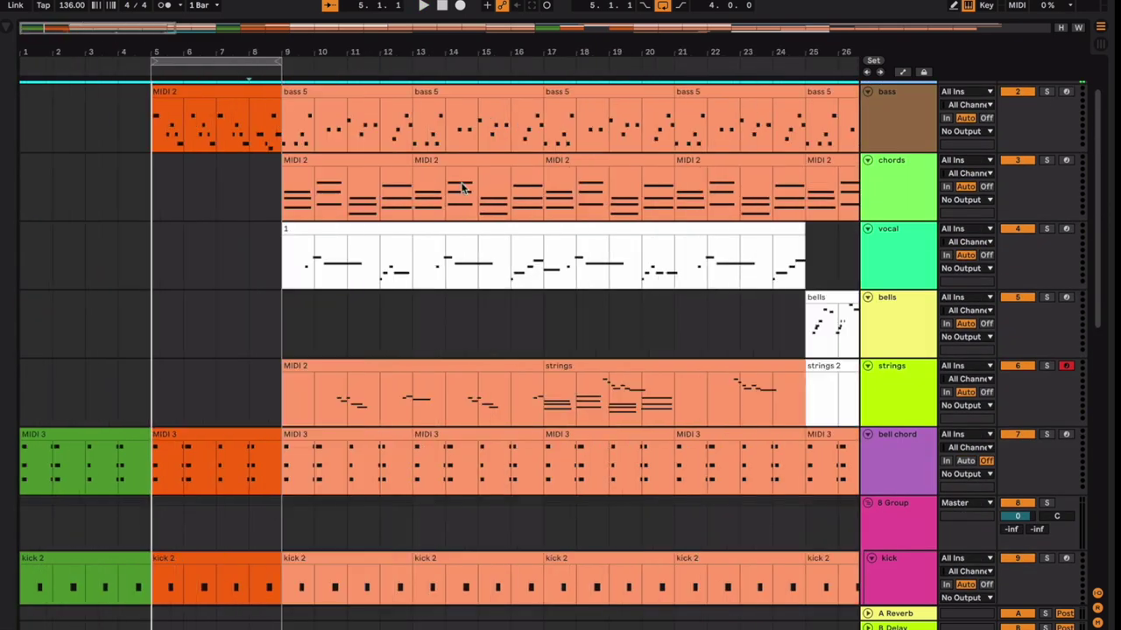
scroll(464, 189, "up", 2)
left_click(257, 154)
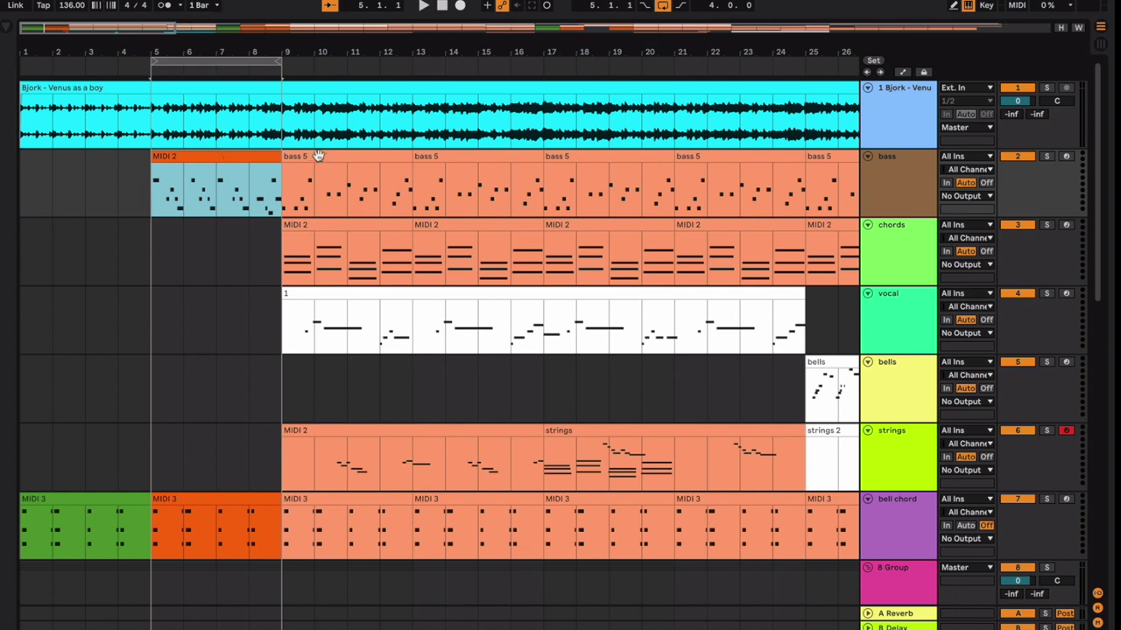
left_click(321, 158)
left_click(242, 158)
left_click(306, 154)
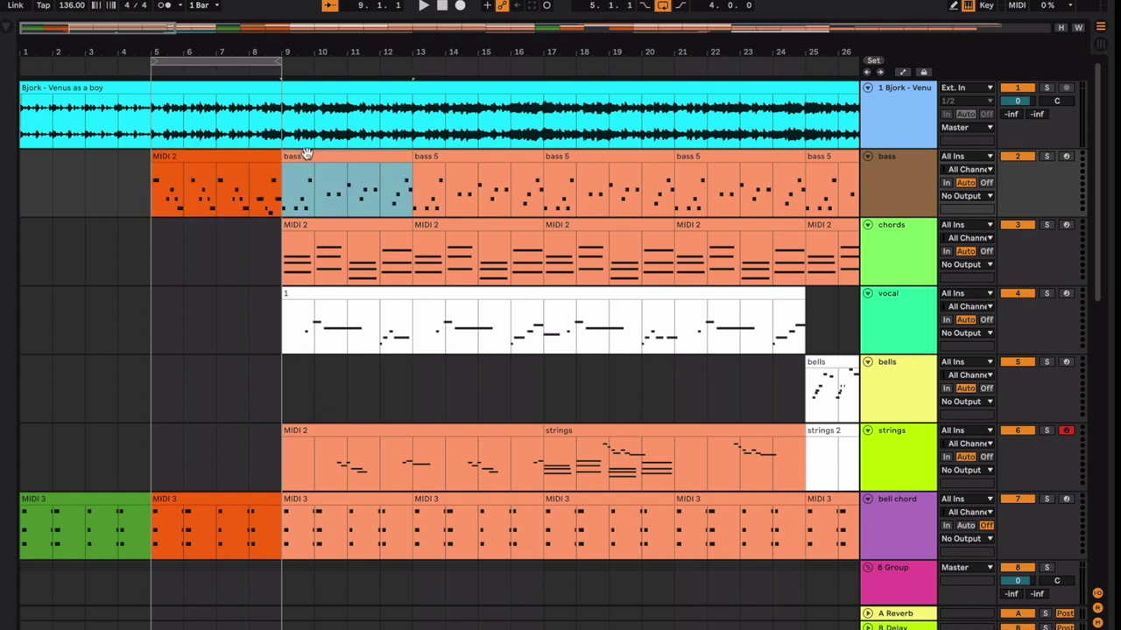
Examine the arrangement's sections from about bar 32 to 56 and return to the beginning.
scroll(307, 153, "right", 4)
scroll(306, 153, "left", 4)
left_click(255, 140)
scroll(255, 140, "right", 10)
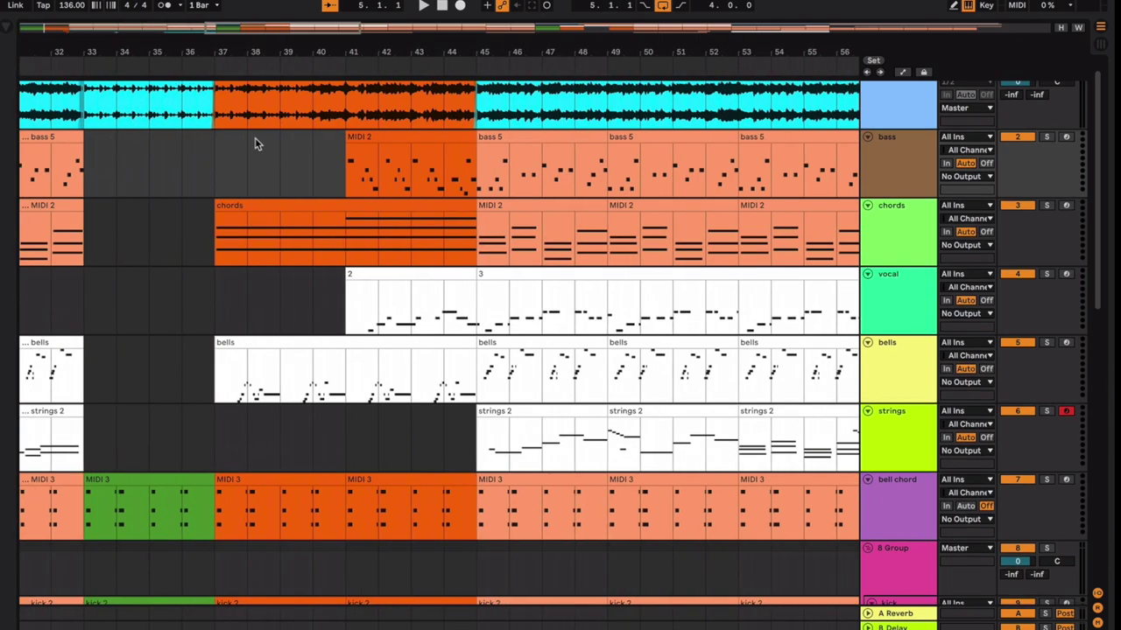
scroll(390, 125, "left", 10)
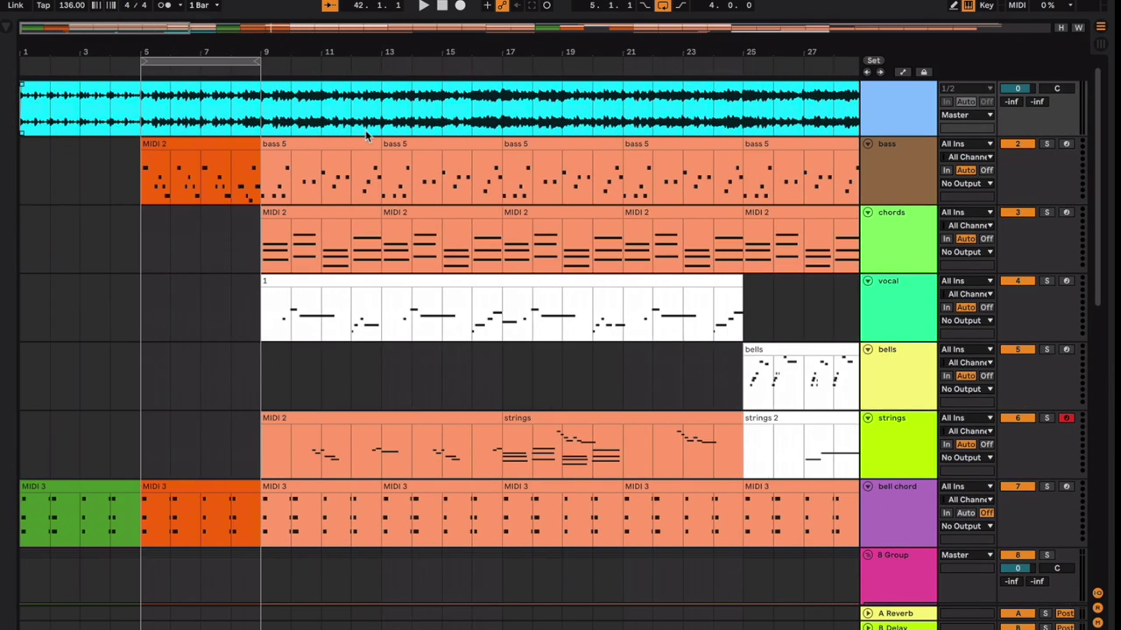
Examine the bass change at bar 9 by selecting the clips on both sides and marking a position in bar 8.
left_click(213, 144)
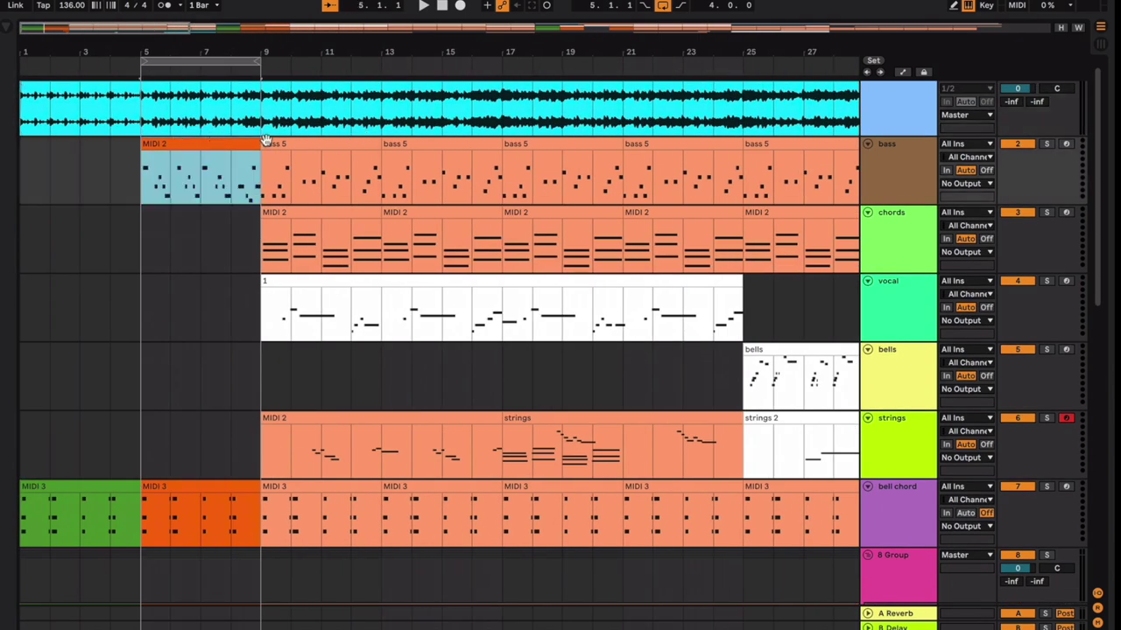
left_click(335, 145)
left_click(429, 156)
left_click(341, 147)
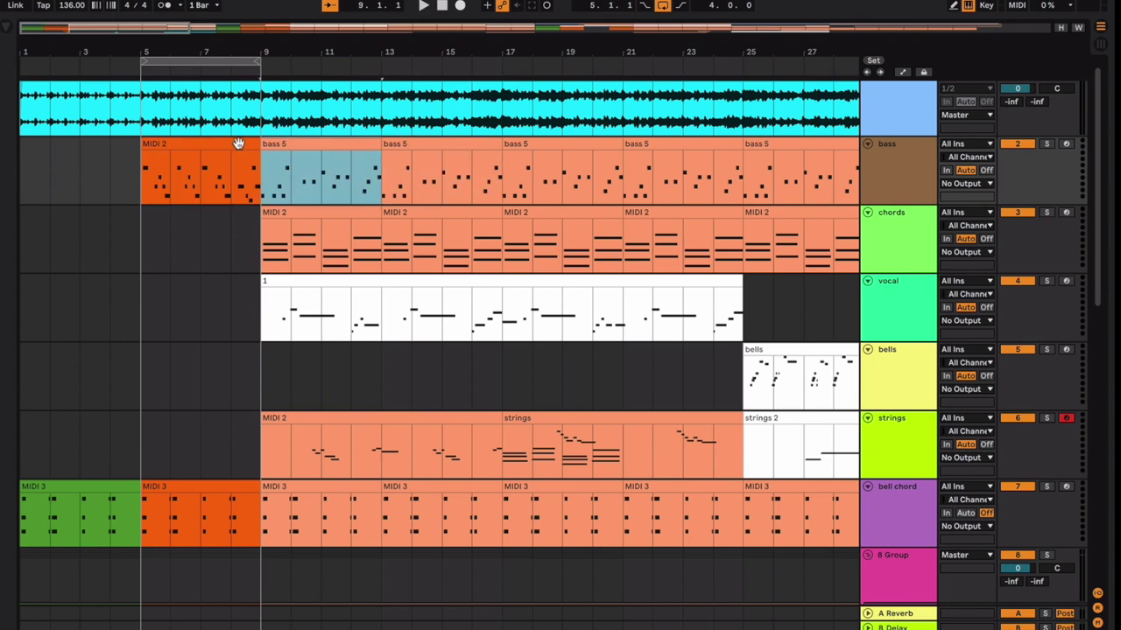
left_click(238, 144)
left_click(278, 145)
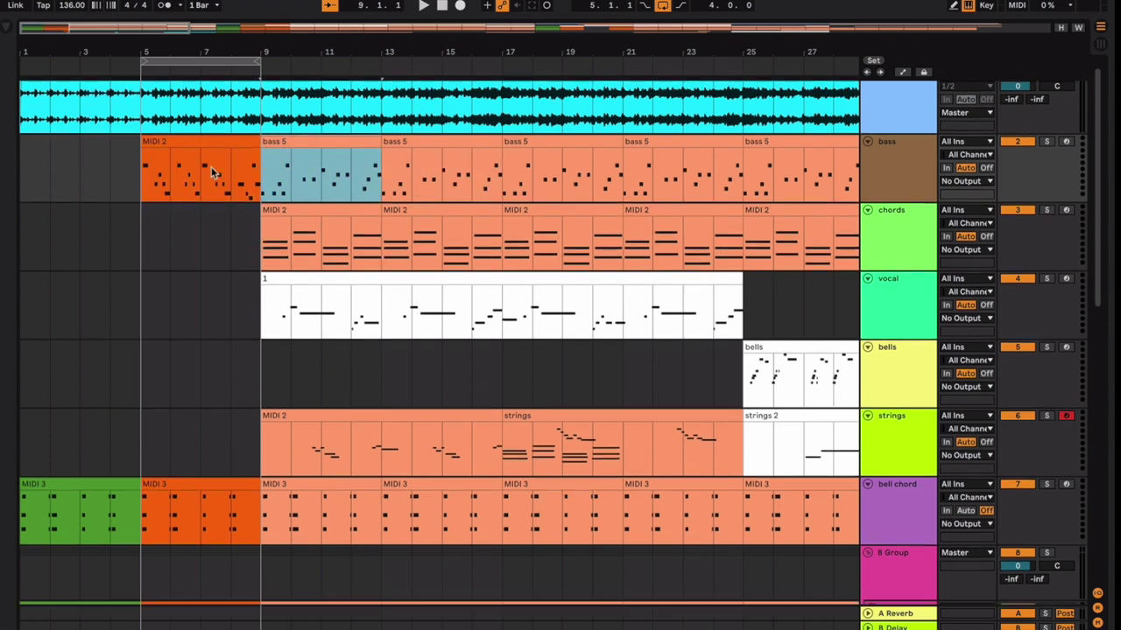
left_click(232, 175)
left_click(295, 178, "shift")
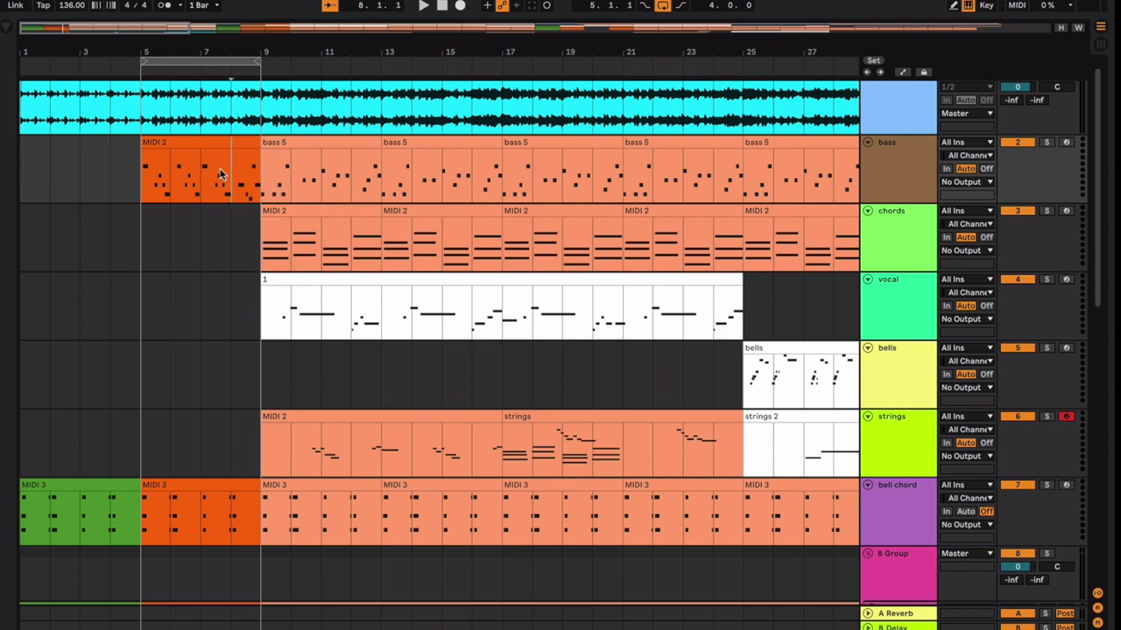
Alternate between the bass clips at bars 5 and 9 to compare them, and select the bass range from bar 8 to 10.
left_click(222, 142)
left_click(308, 145)
left_click(209, 144)
left_click(318, 140)
left_click(229, 144)
left_click(288, 143)
left_click(235, 142)
left_click(278, 143)
left_click(226, 144)
left_click(294, 142)
left_click(213, 143)
left_click(279, 143)
left_click(247, 143)
left_click(229, 164)
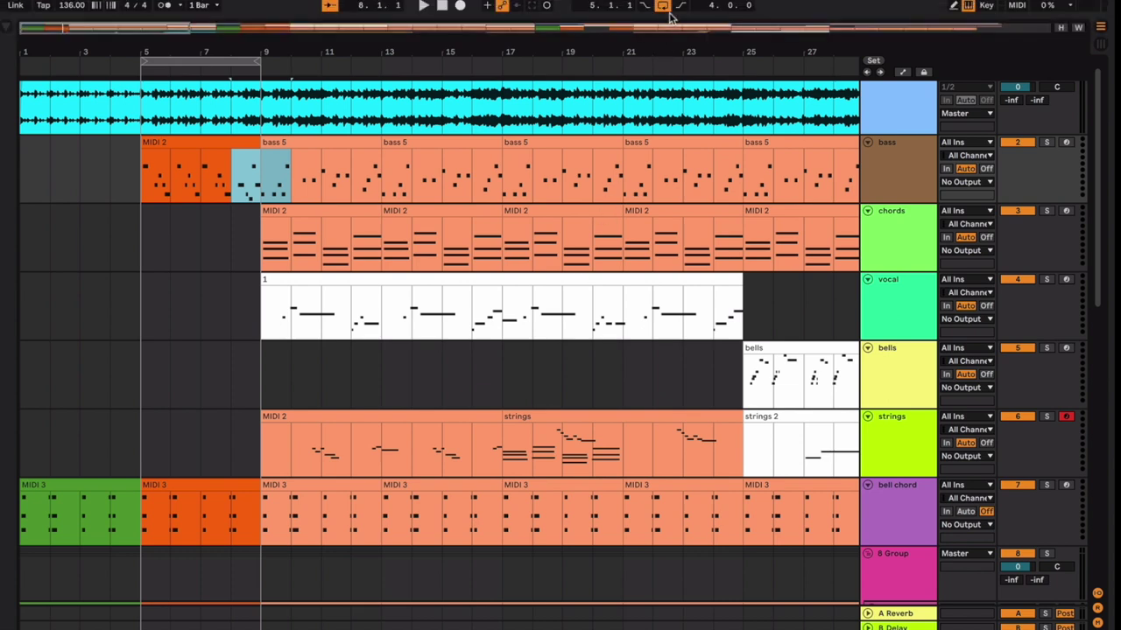
Turn off loop playback and select the MIDI 2 bass clip at bar 5.
left_click(663, 6)
left_click(239, 143)
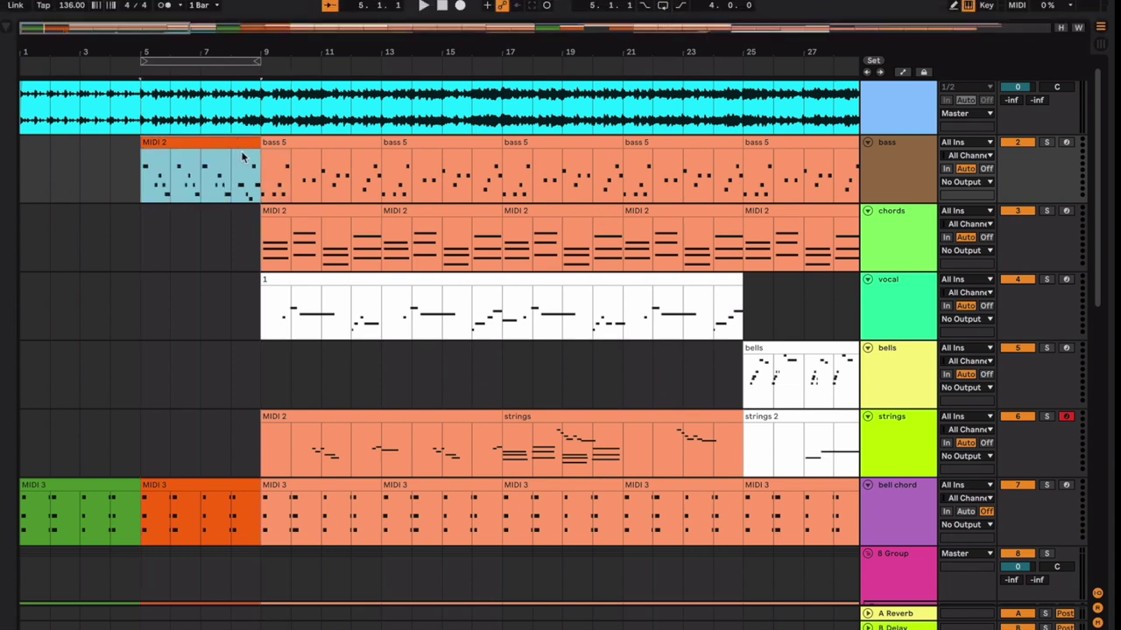
Examine the parts around bars 1 to 9 and select the MIDI 2 chords clip at bar 9.
scroll(229, 147, "up", 1)
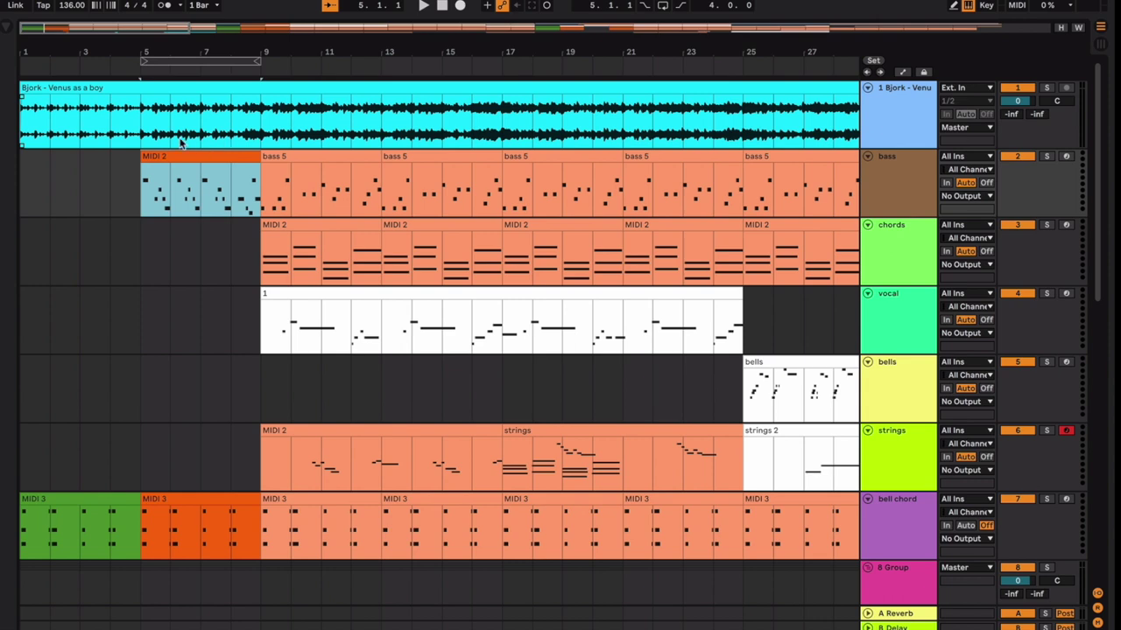
left_click_drag(261, 130, 19, 175)
left_click_drag(139, 177, 290, 155)
left_click_drag(141, 111, 250, 318)
left_click(250, 281)
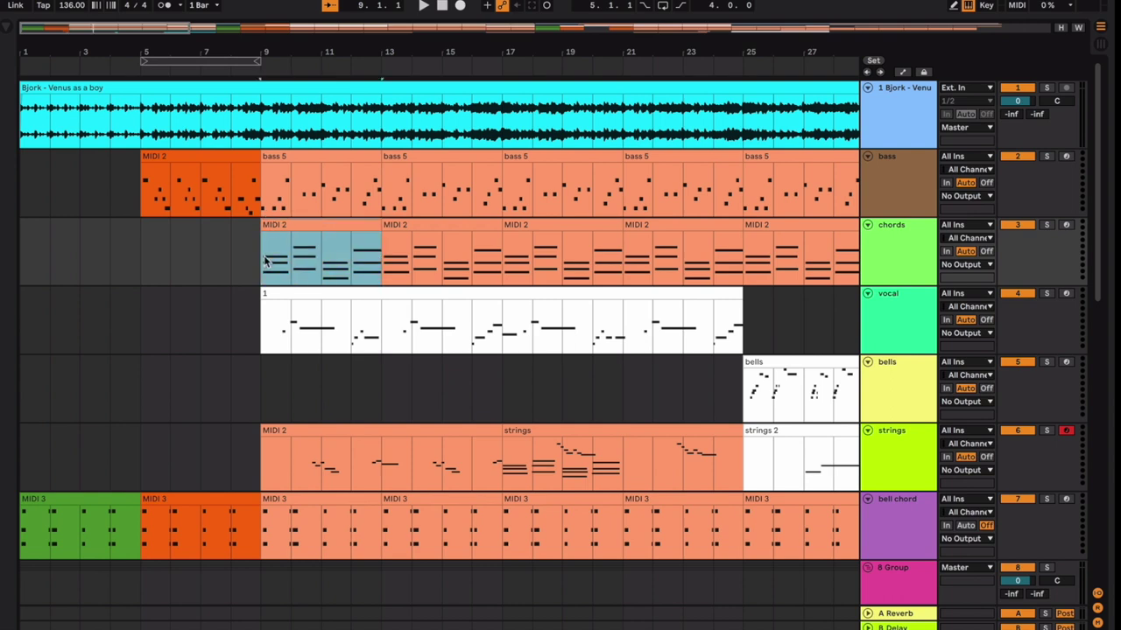
Look over the percussion below and select bars 11 to 13 of the MIDI 2 strings clip.
scroll(292, 320, "down", 3)
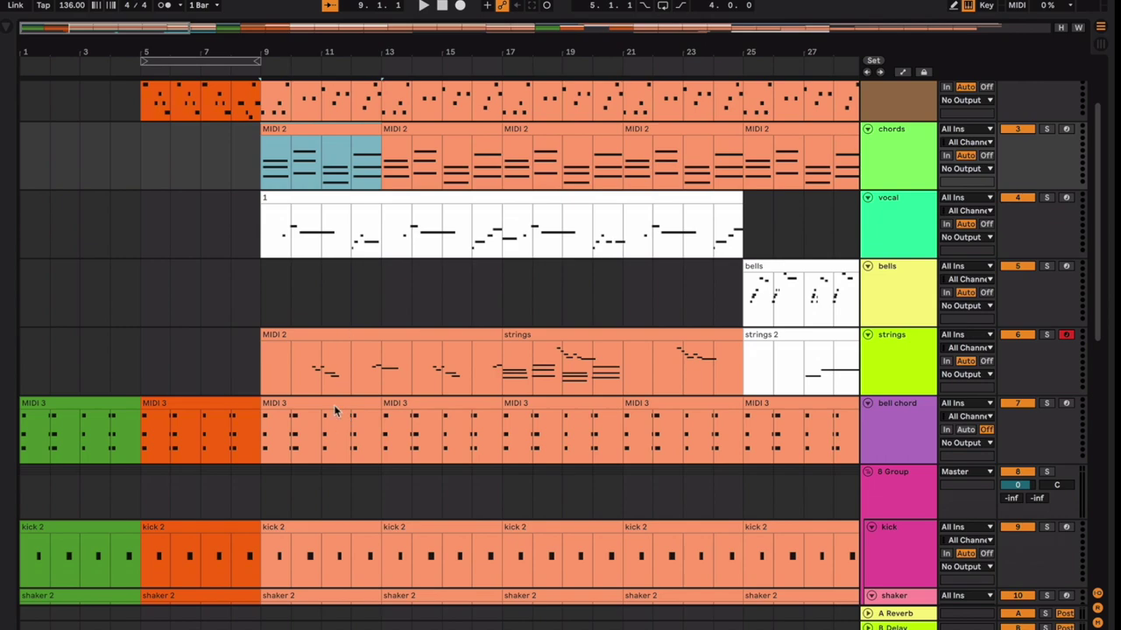
scroll(386, 362, "up", 3)
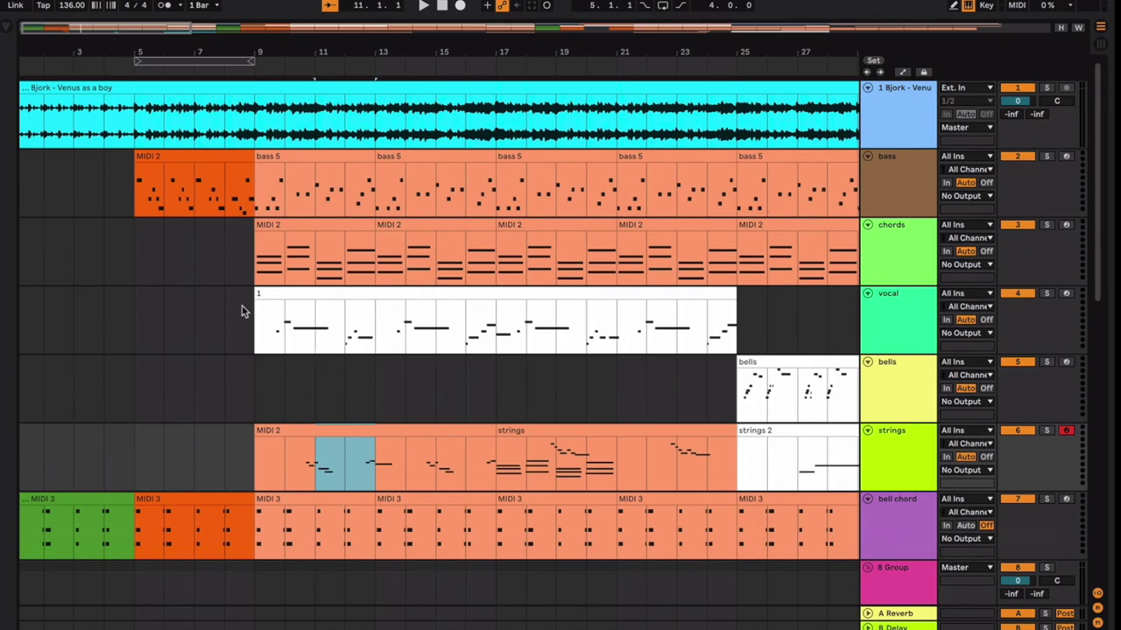
left_click(289, 161)
Play the arrangement from bar 8 and follow the entry of chords, vocal and strings at bar 9 in close-up.
left_click(230, 230)
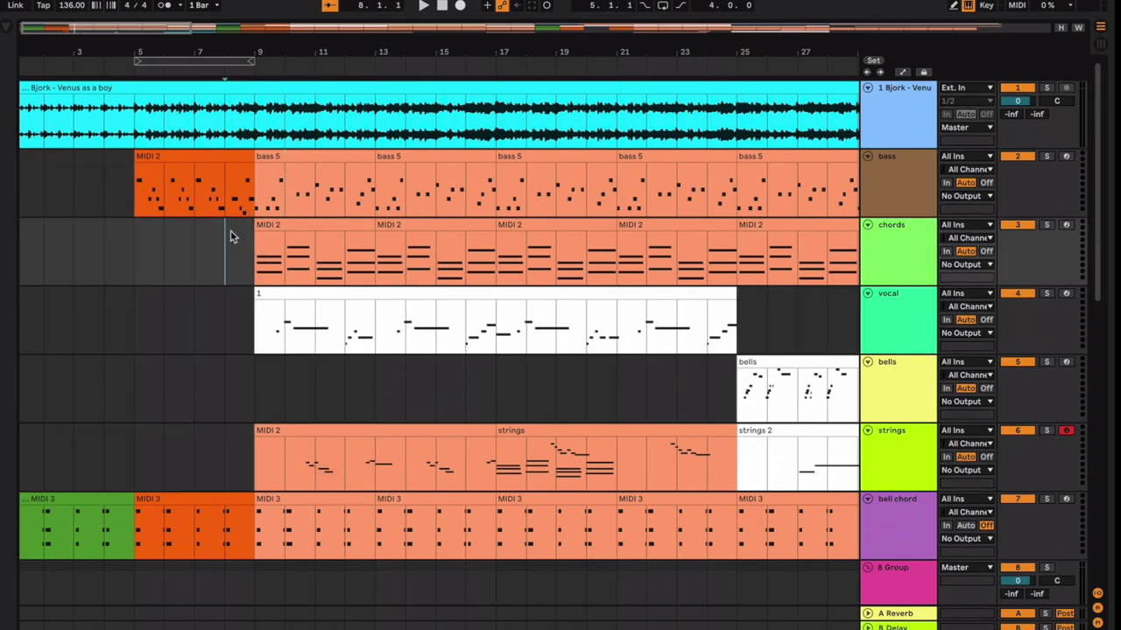
scroll(219, 267, "down", 10)
scroll(219, 271, "up", 10)
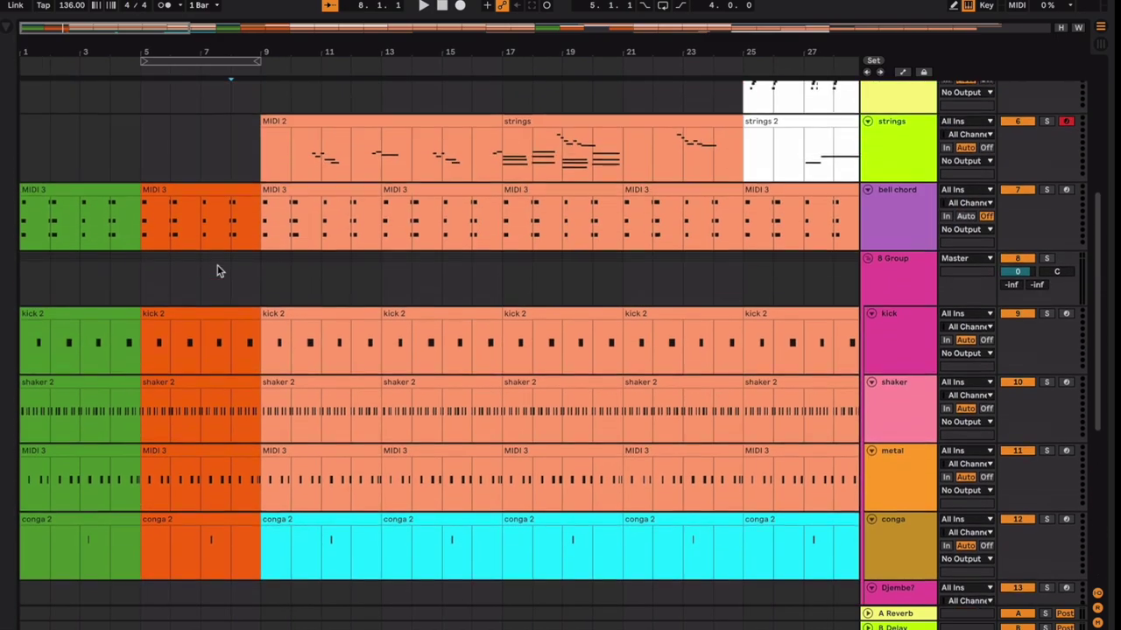
scroll(218, 270, "down", 1)
key("space")
scroll(218, 270, "up", 3)
key("plus")
key("plus")
key("plus")
scroll(219, 272, "left", 2)
scroll(218, 272, "right", 3)
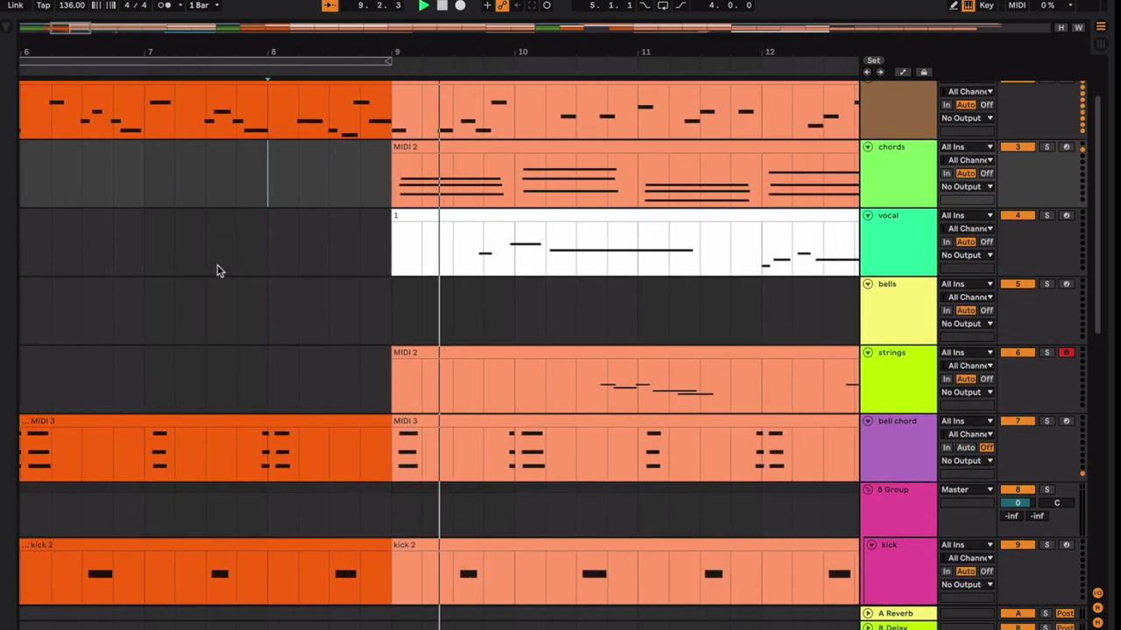
scroll(219, 272, "up", 1)
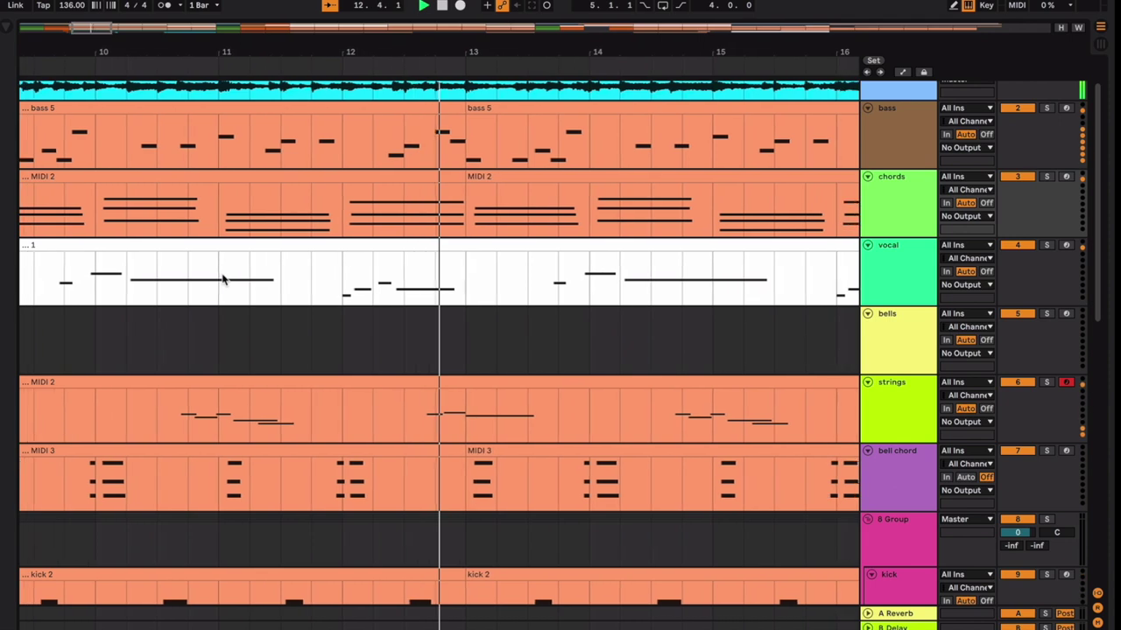
Recolour the strings track's MIDI 2 clip at bar 9 and strings clip at bar 17 white.
right_click(449, 384)
left_click(632, 627)
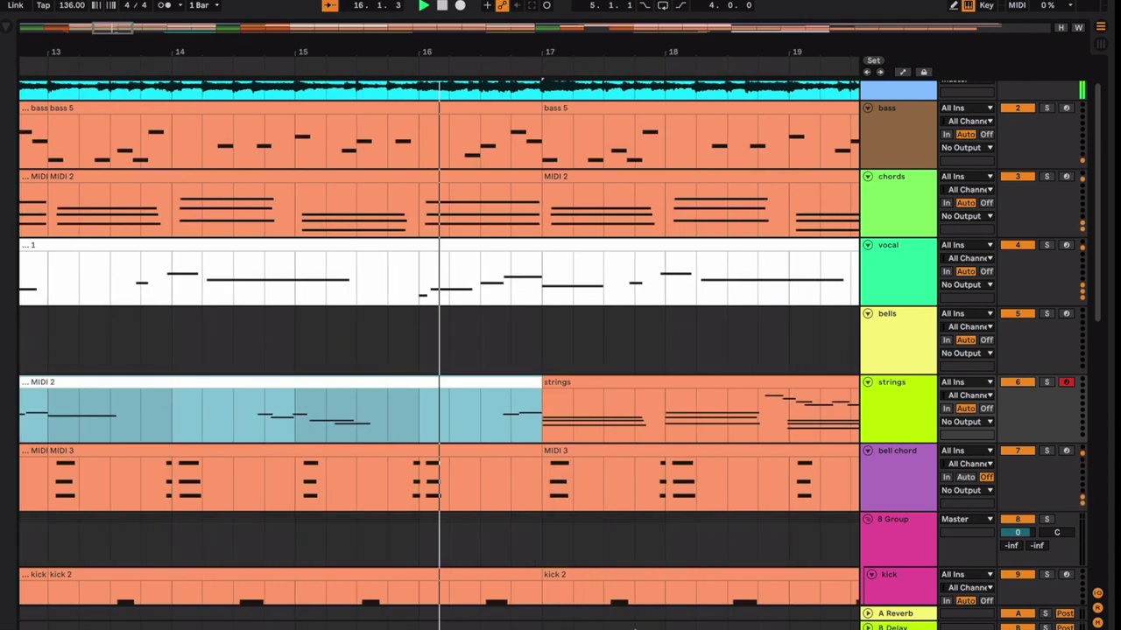
left_click(584, 379)
right_click(584, 379)
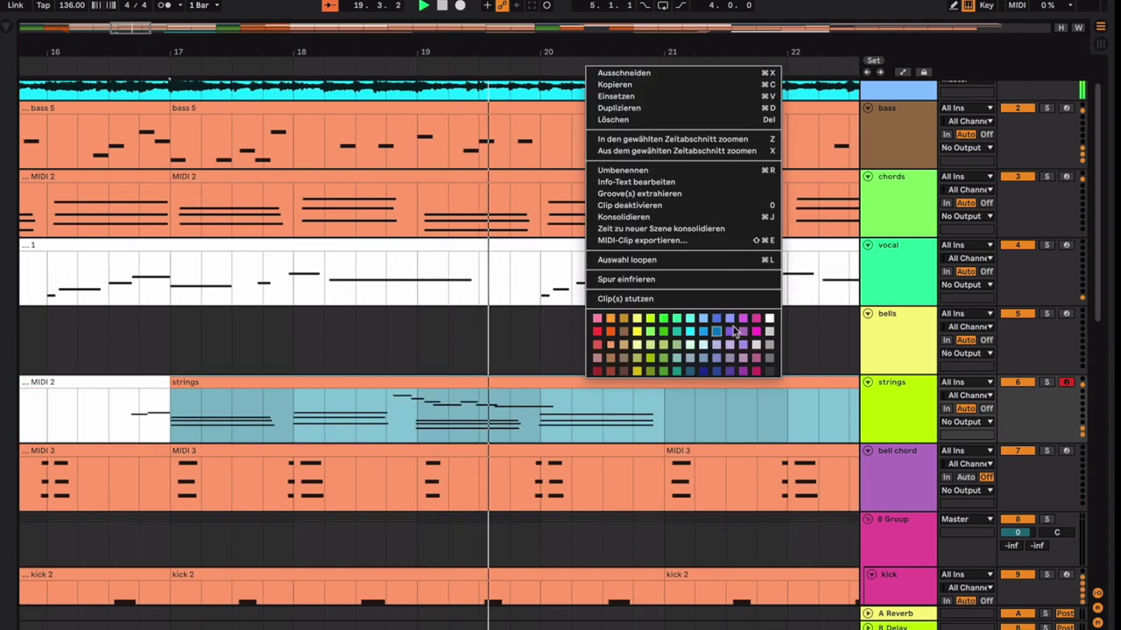
left_click(770, 317)
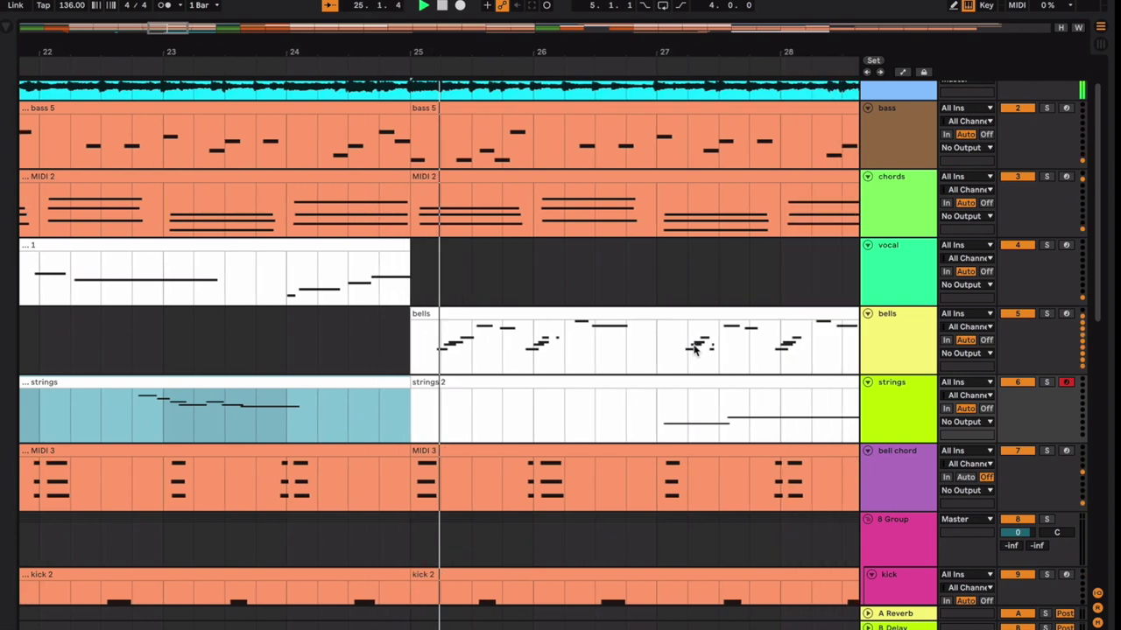
Stop playback at bar 27 and select vocal clip 1 at bar 9.
key("minus")
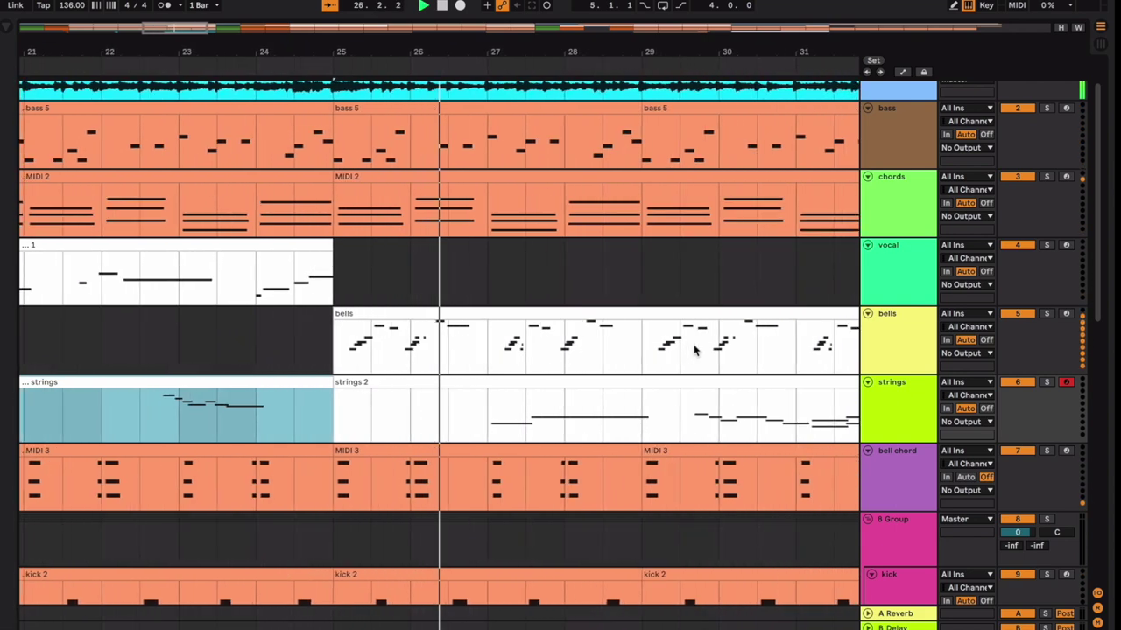
scroll(531, 355, "down", 2)
scroll(531, 355, "left", 5)
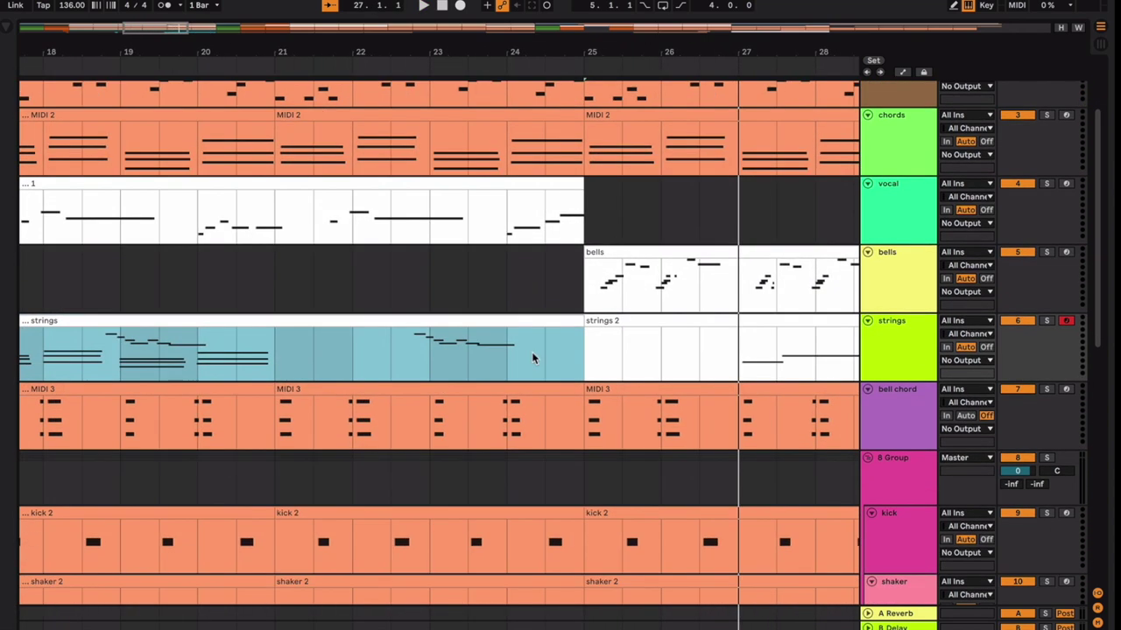
scroll(531, 355, "left", 5)
scroll(533, 355, "down", 5)
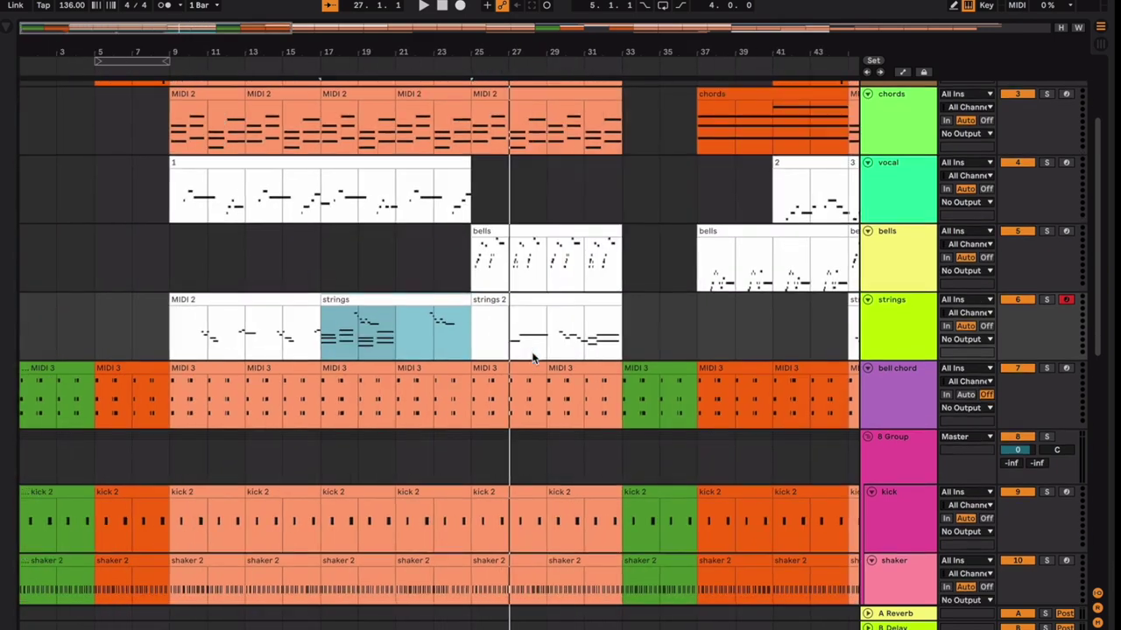
scroll(533, 356, "up", 2)
left_click(389, 259)
left_click(346, 248)
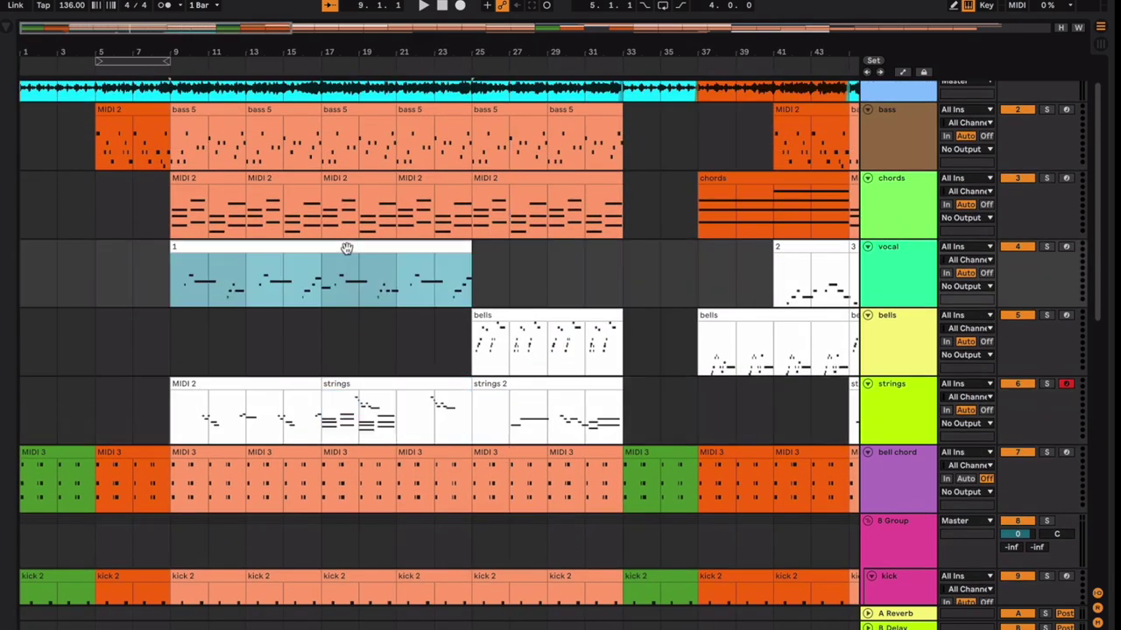
Examine the white and coloured clips across the whole arrangement, up to about bar 140.
scroll(385, 294, "down", 5)
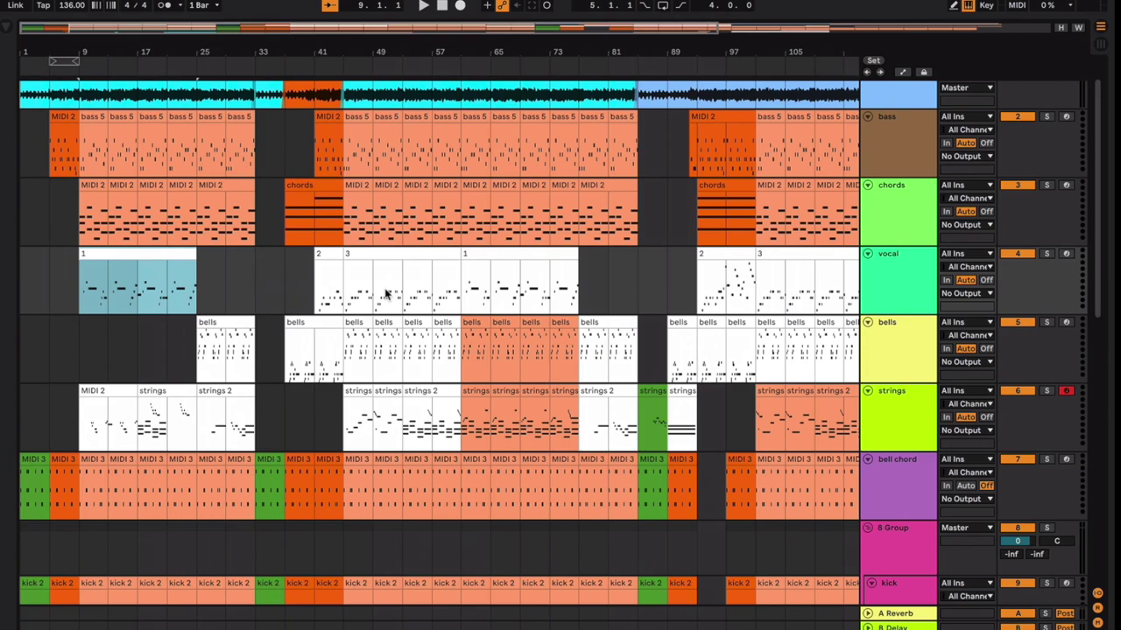
scroll(385, 293, "right", 4)
scroll(83, 256, "left", 3)
scroll(82, 256, "up", 1)
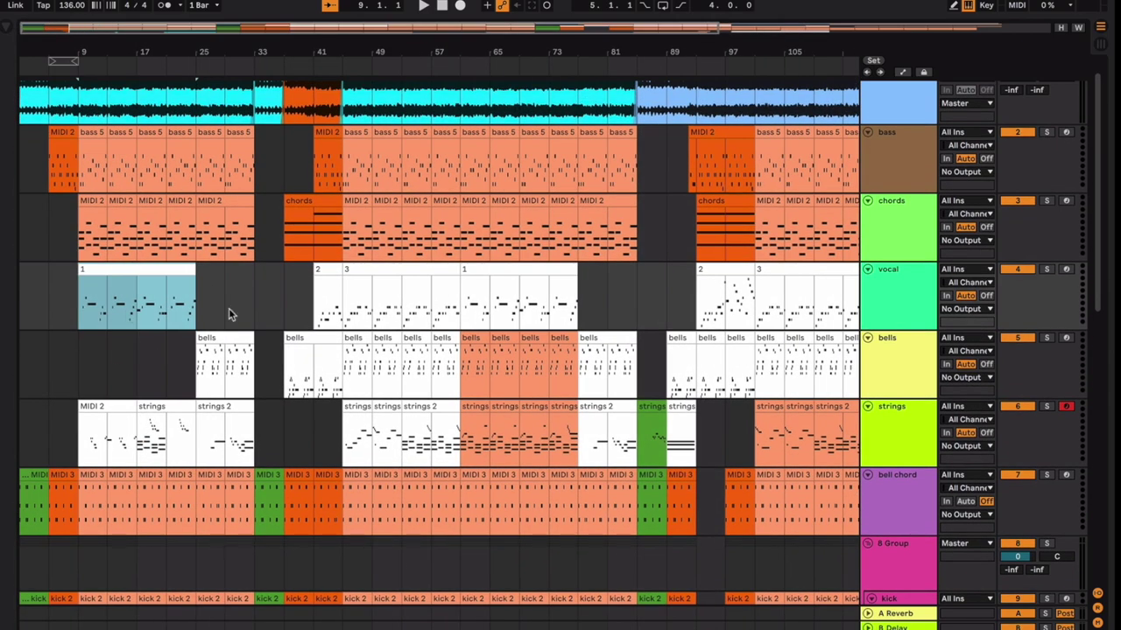
scroll(250, 335, "right", 4)
scroll(250, 335, "down", 3)
scroll(595, 339, "down", 3)
scroll(595, 340, "up", 6)
scroll(595, 340, "left", 5)
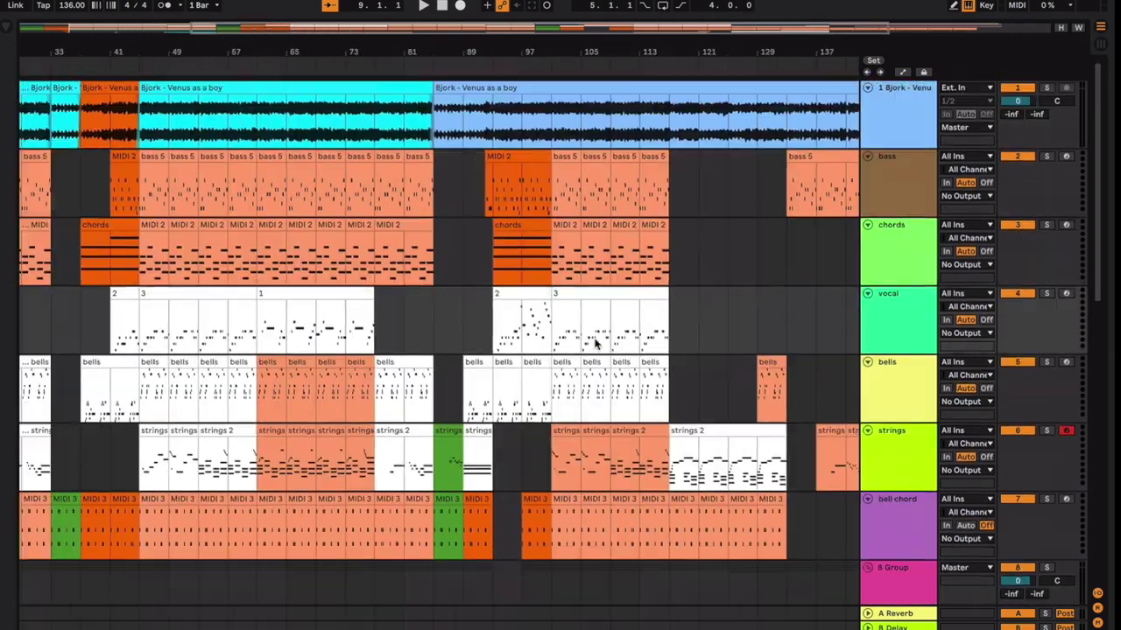
Return to the first verse and select vocal clip 1, spanning bars 9 to 25.
left_click(159, 320)
key("plus")
key("plus")
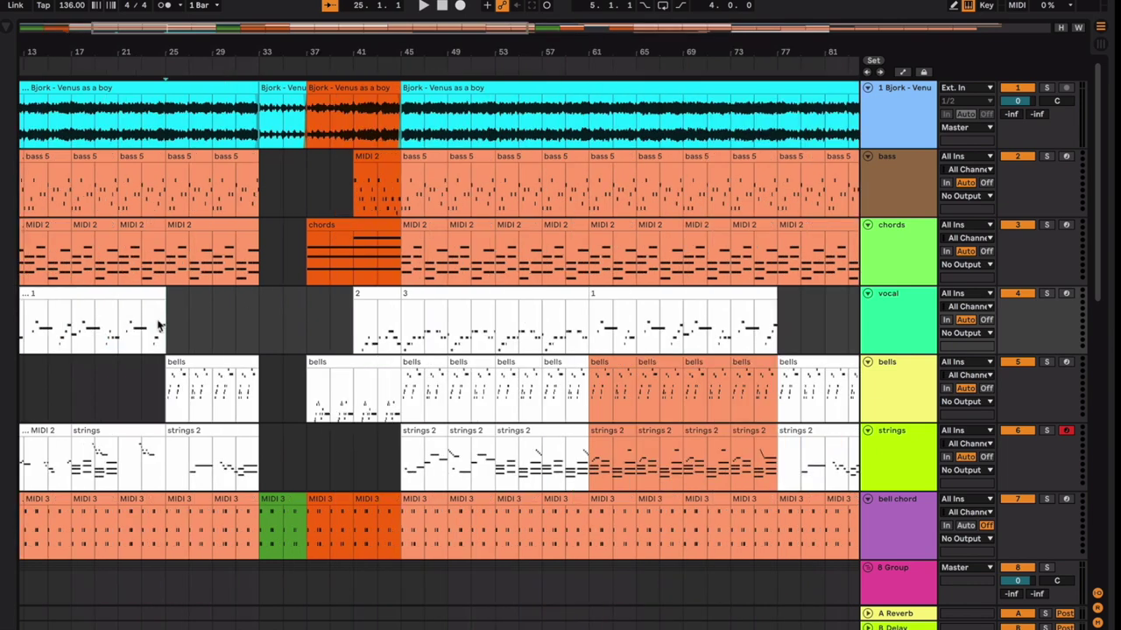
scroll(158, 321, "left", 4)
scroll(158, 320, "down", 1)
left_click(285, 320)
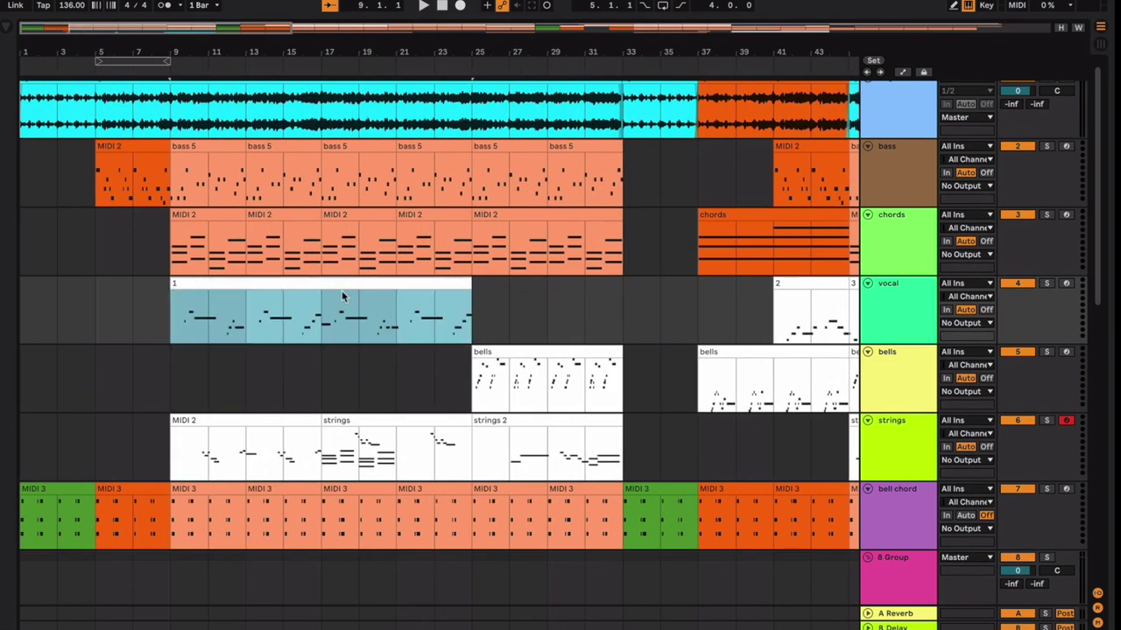
Compare the bells clip at bar 25 with the strings clips at bars 9, 17 and 25, selecting them in turn.
left_click(486, 349)
left_click(426, 425)
left_click(484, 419)
left_click(298, 419)
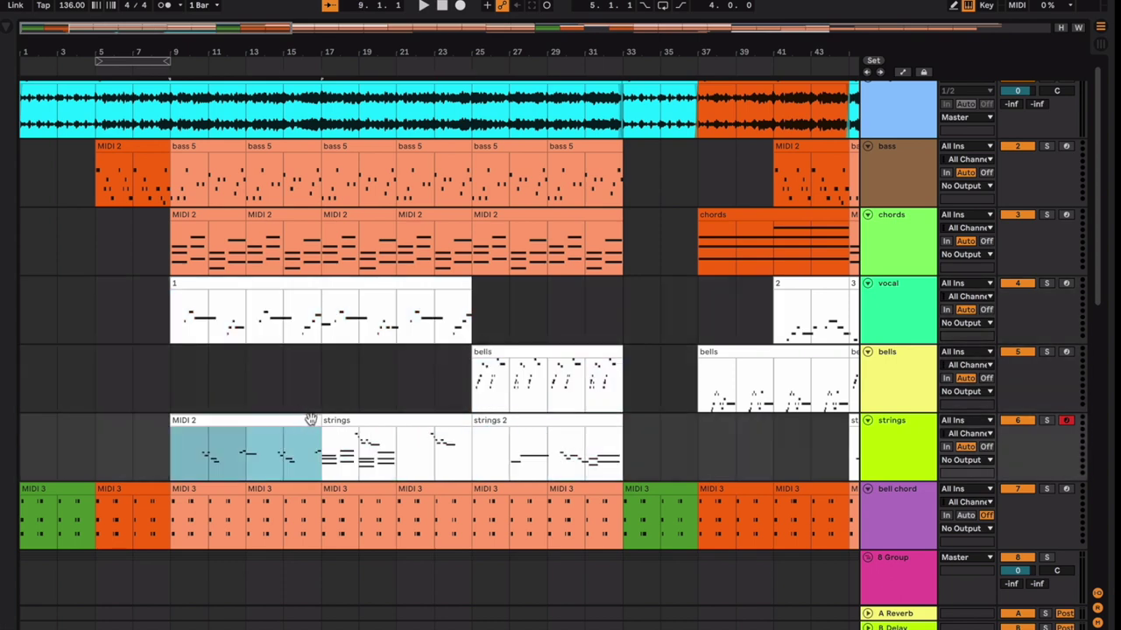
left_click(522, 350)
left_click(504, 408)
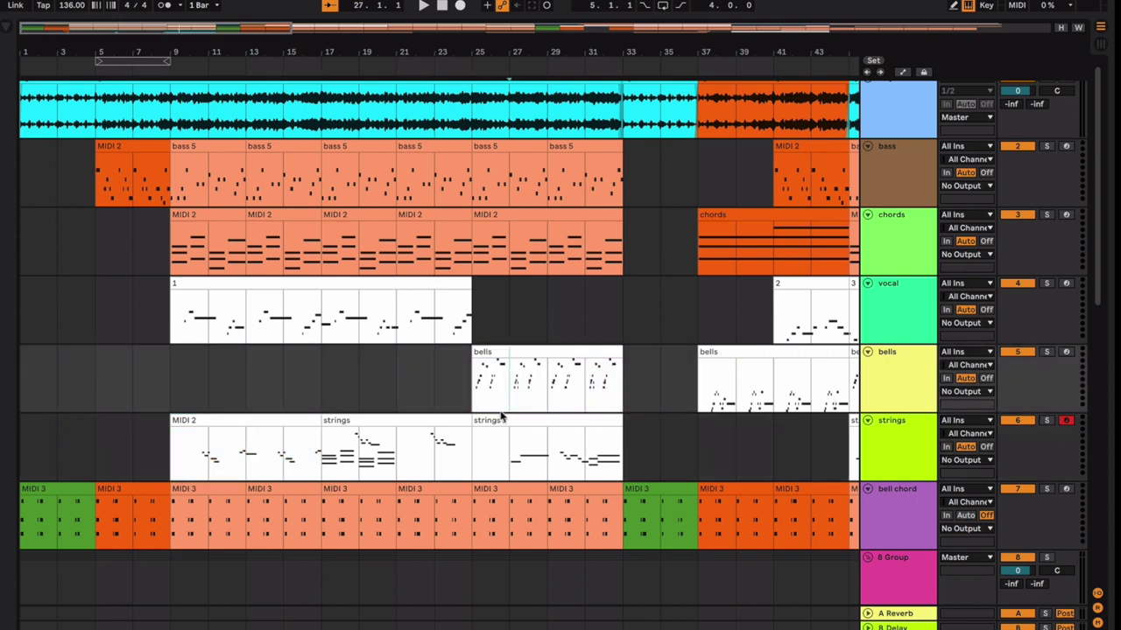
left_click(501, 418)
left_click(410, 416)
left_click(298, 420)
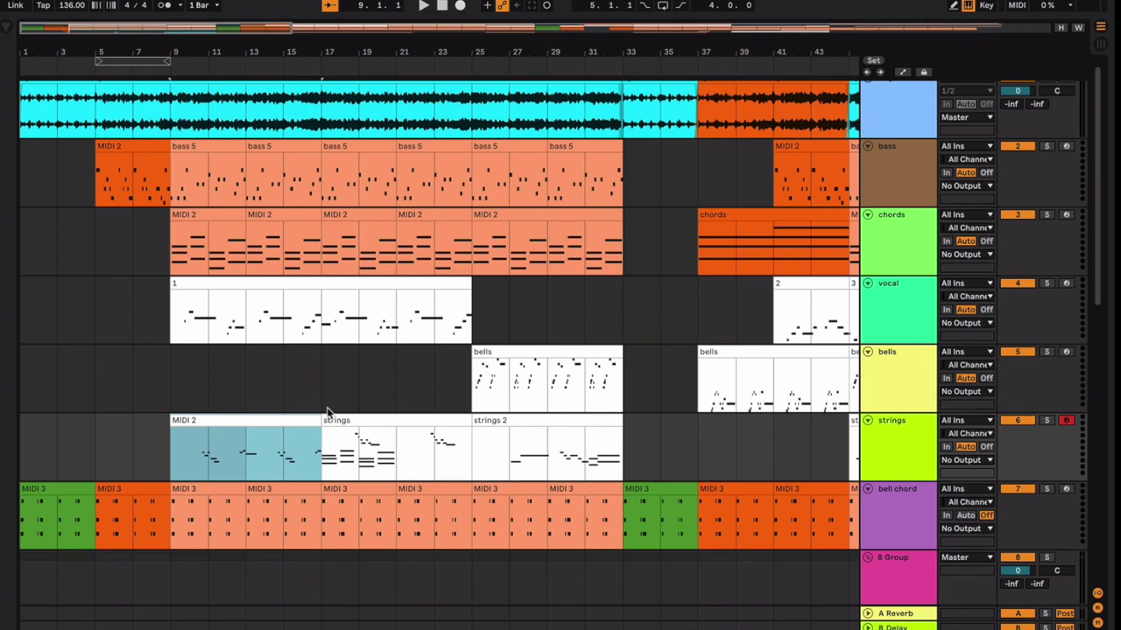
Examine the strings and vocal parts from bar 9 in close-up and select vocal clip 1.
key("plus")
scroll(326, 408, "down", 1)
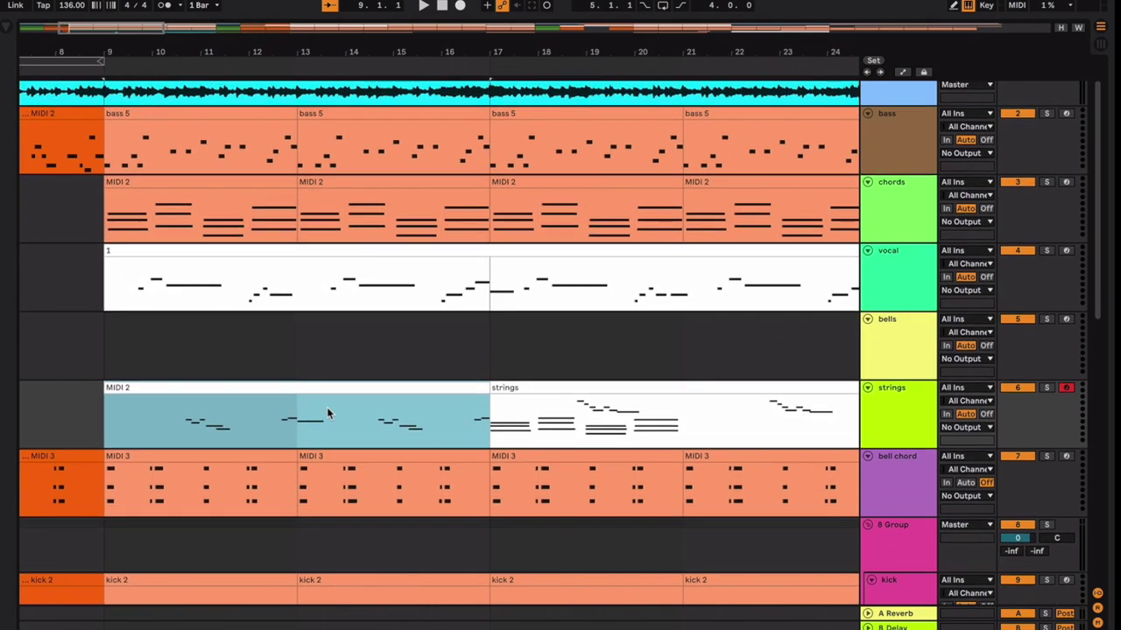
scroll(326, 408, "down", 2)
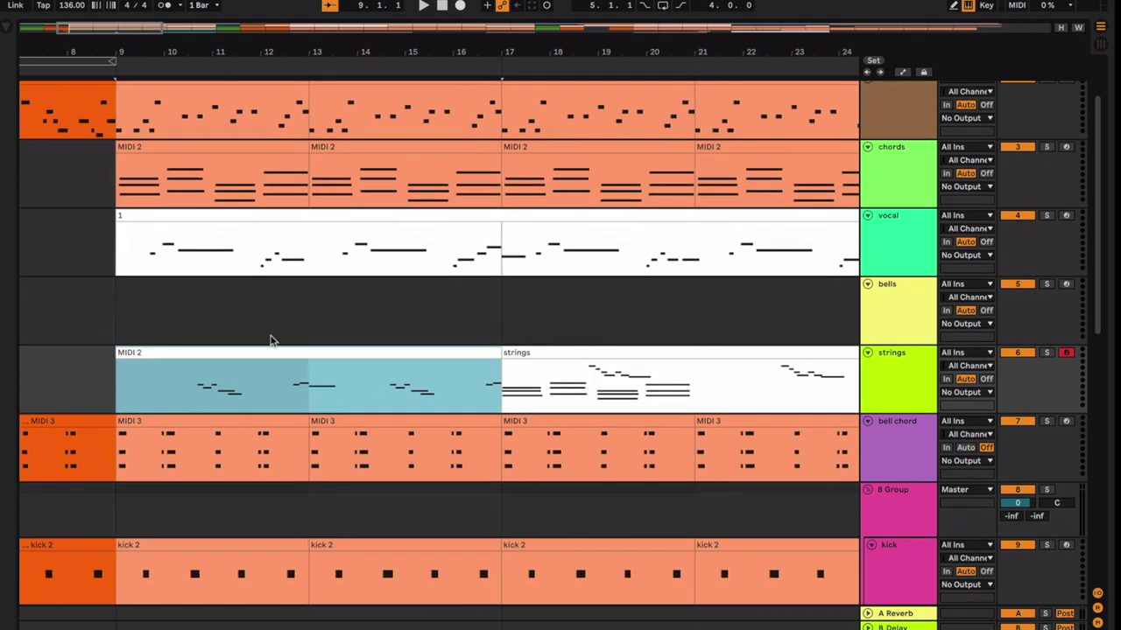
scroll(270, 338, "left", 5)
scroll(270, 341, "right", 1)
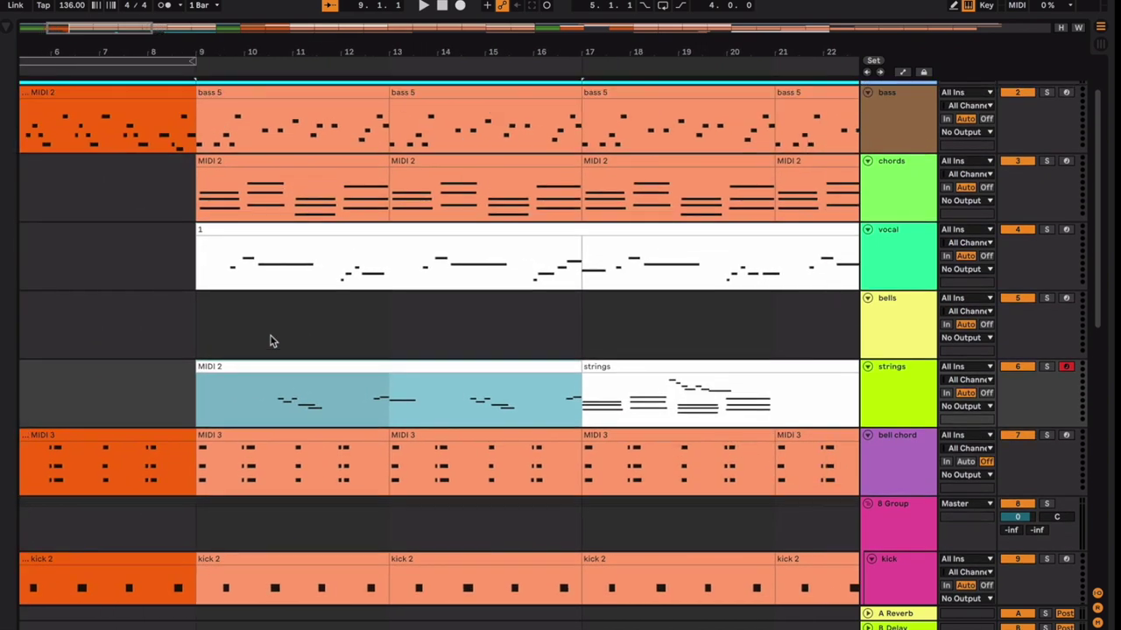
scroll(270, 341, "up", 3)
left_click(310, 289)
scroll(327, 298, "right", 1)
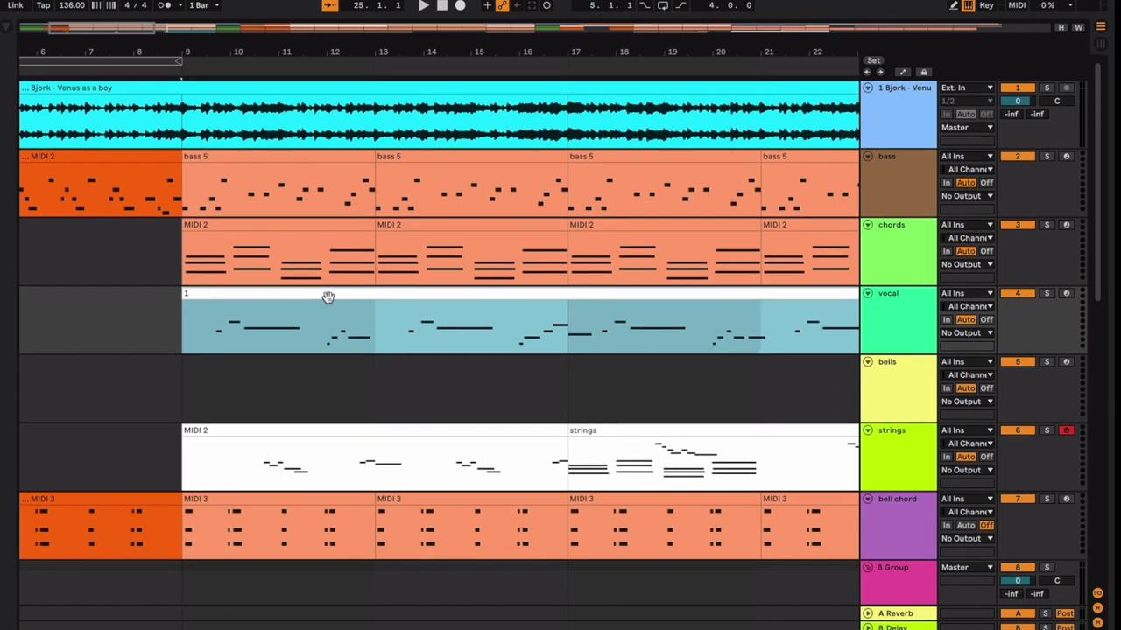
Select bars 9 to 17 of the vocal clip, followed by bars 17 to 25, to compare both halves.
scroll(351, 307, "right", 2)
left_click_drag(487, 320, 163, 321)
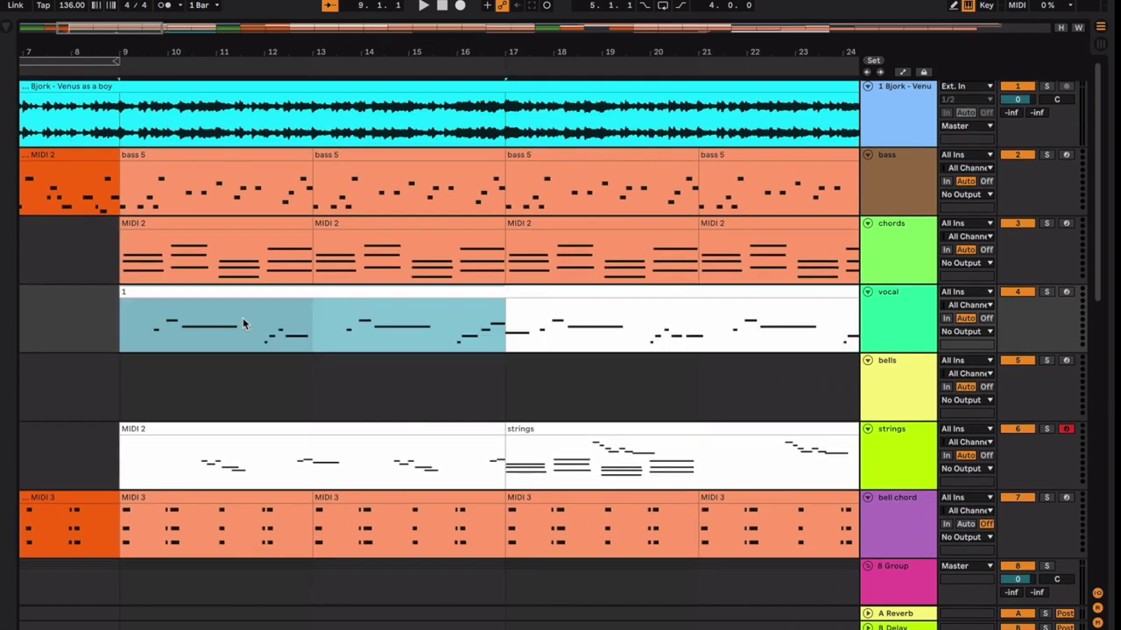
scroll(429, 328, "right", 2)
scroll(429, 328, "down", 1)
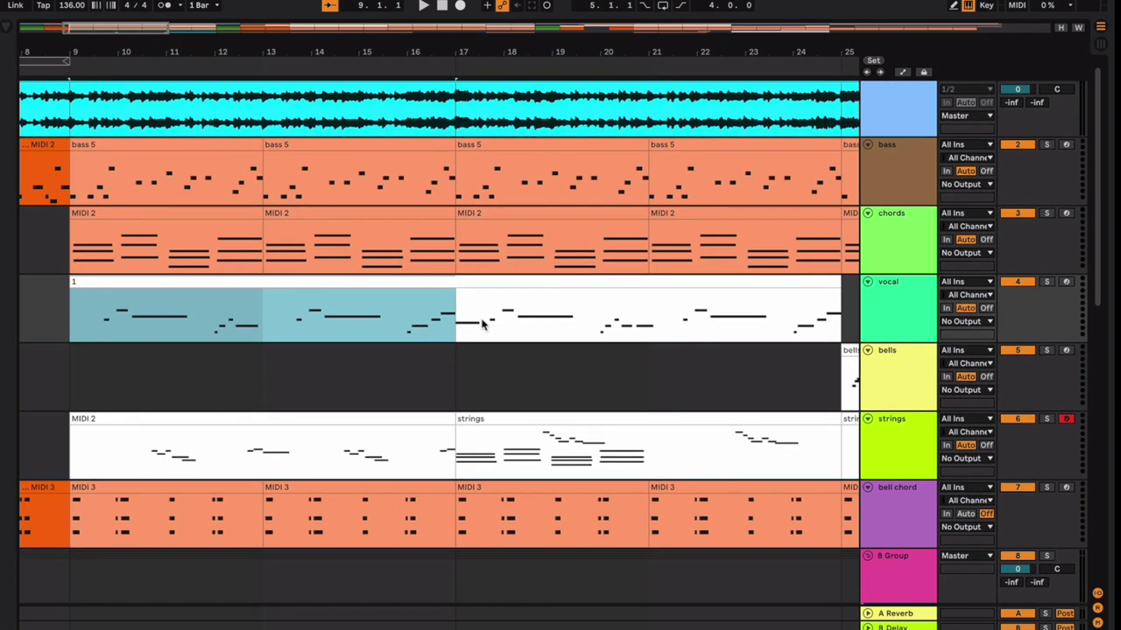
left_click_drag(465, 326, 723, 313)
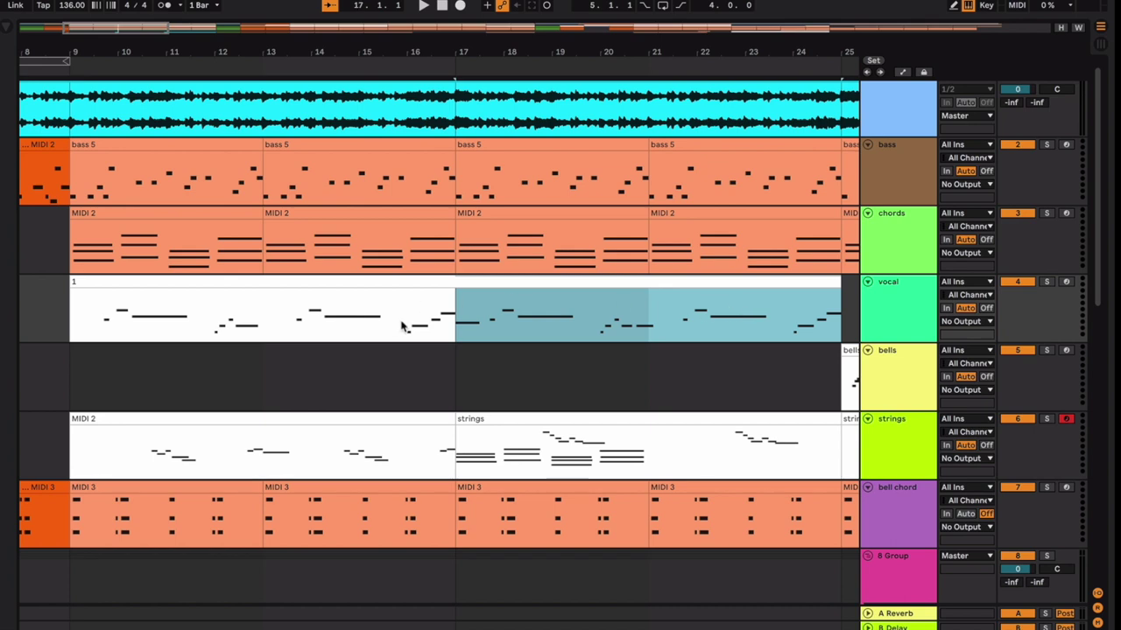
Play the vocal melody from bar 9 and again from bar 17 to compare the phrase openings.
left_click(97, 327)
key("space")
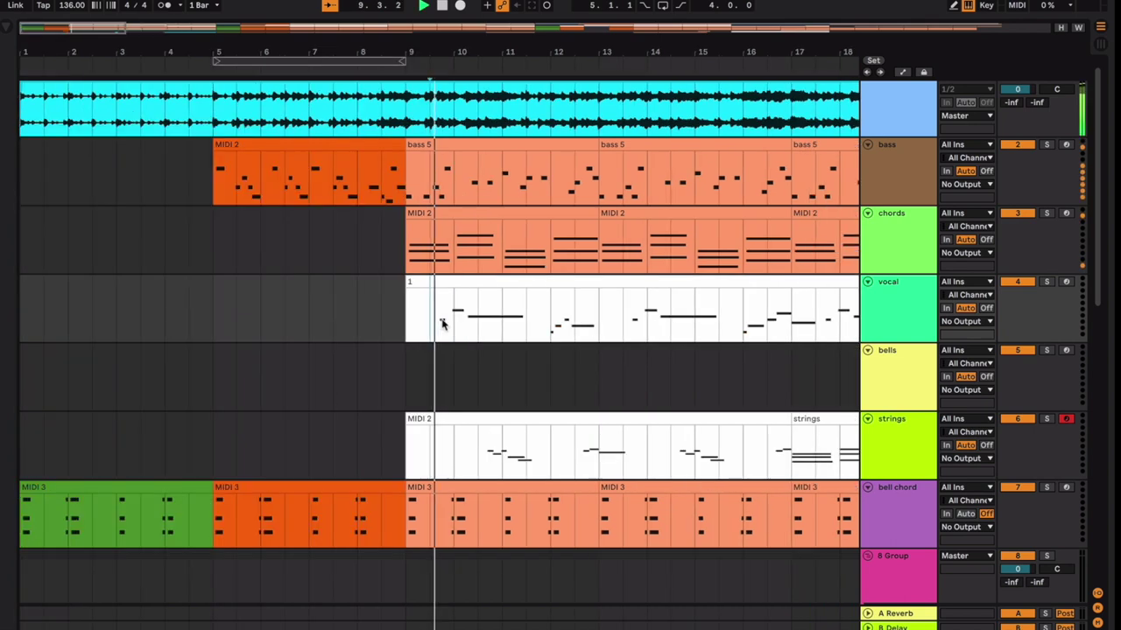
scroll(436, 322, "right", 5)
scroll(436, 323, "down", 1)
key("space")
left_click(624, 318)
key("space")
scroll(551, 303, "left", 1)
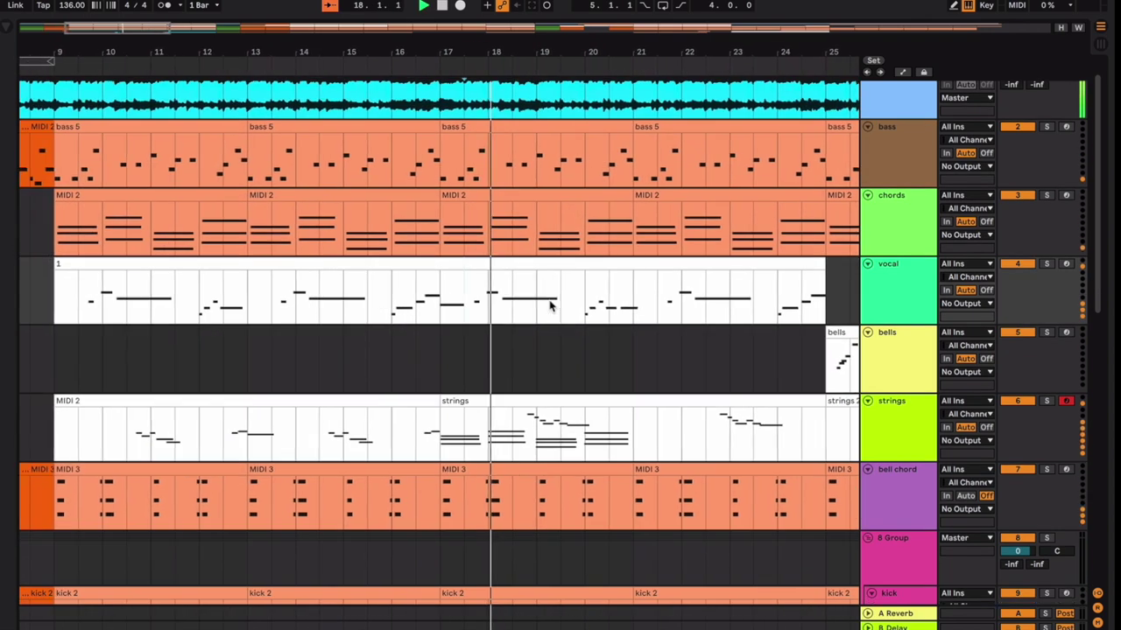
Play the vocal phrase at bar 12 and the matching phrase at bar 20 to compare them.
left_click(178, 304)
scroll(178, 304, "left", 4)
scroll(179, 304, "down", 1)
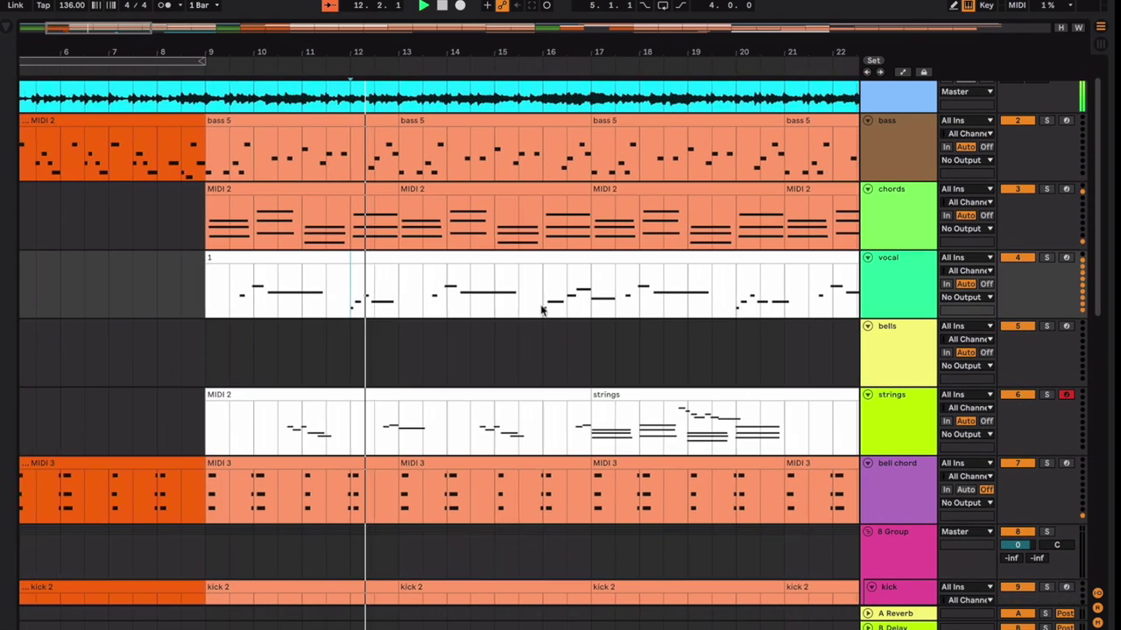
left_click(731, 301)
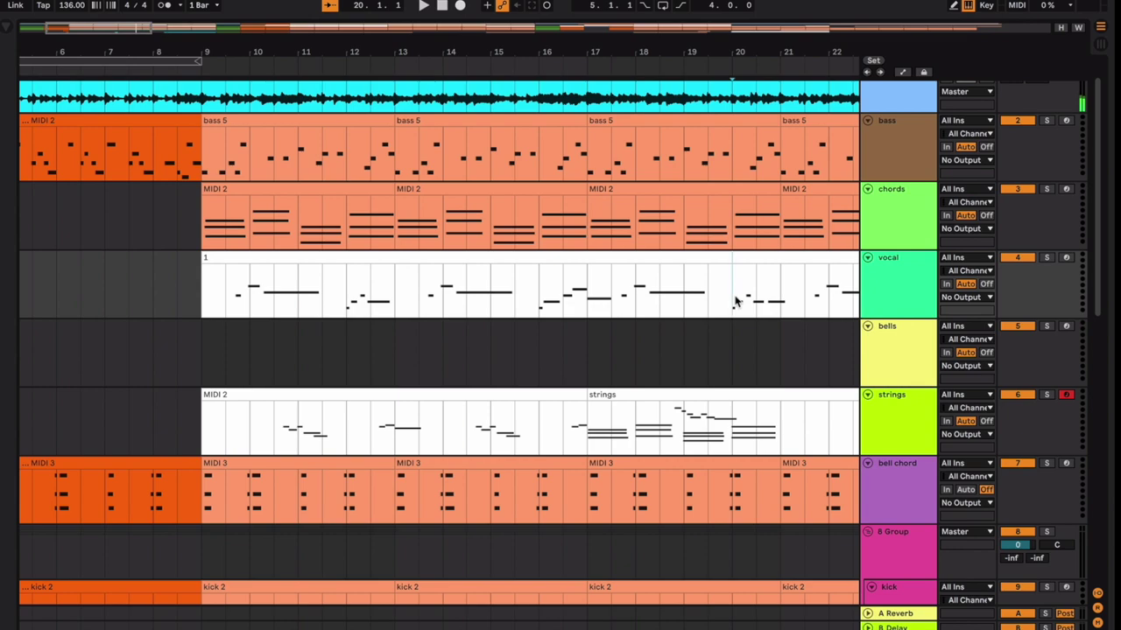
key("space")
scroll(382, 288, "left", 3)
scroll(382, 288, "down", 1)
key("space")
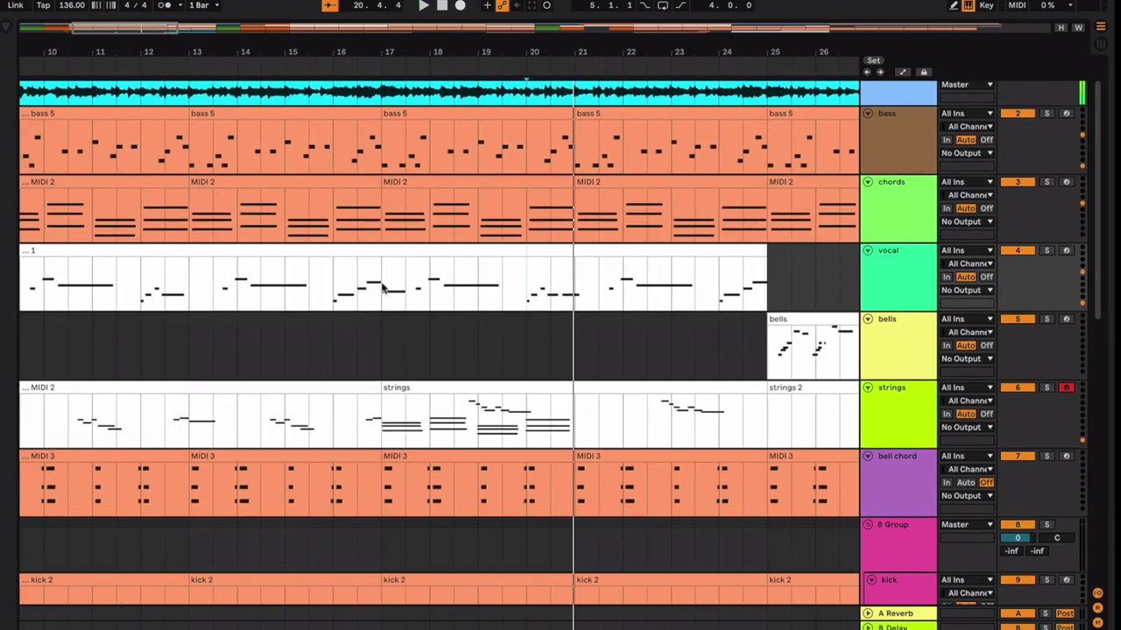
Play the vocal phrase from about the middle of bar 13 and the matching phrase in bar 21 to compare them.
left_click(215, 290)
scroll(702, 321, "left", 3)
scroll(701, 321, "up", 1)
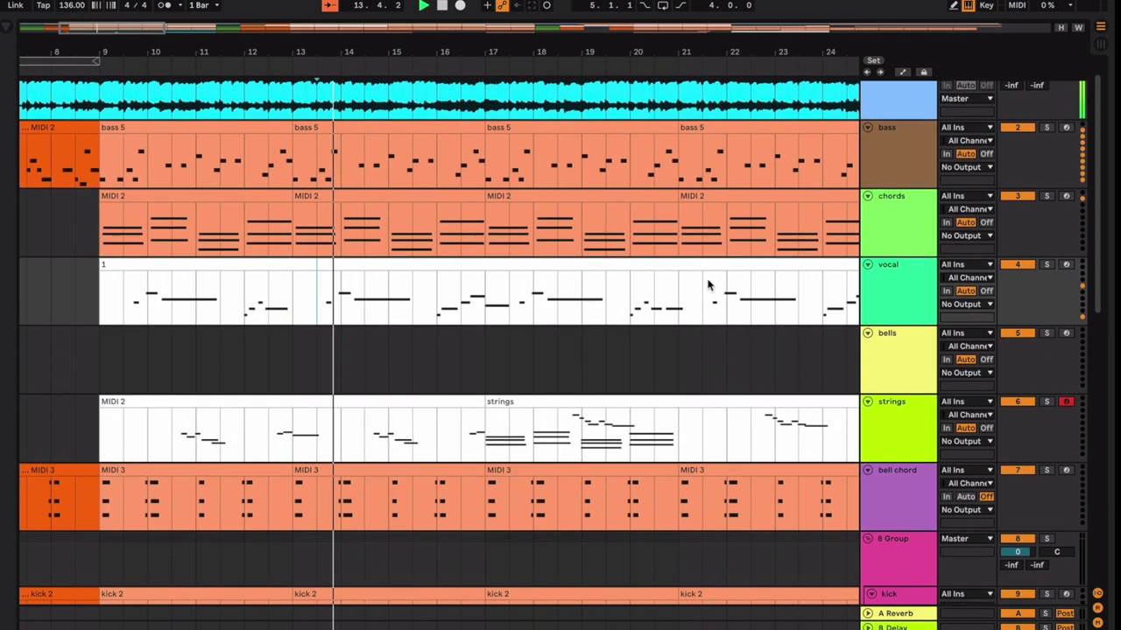
left_click(702, 320)
scroll(504, 308, "left", 3)
scroll(482, 310, "left", 1)
scroll(368, 312, "left", 1)
Play the vocal phrase ending from bar 16 and the corresponding ending from bar 24 to compare them.
left_click(317, 313)
key("space")
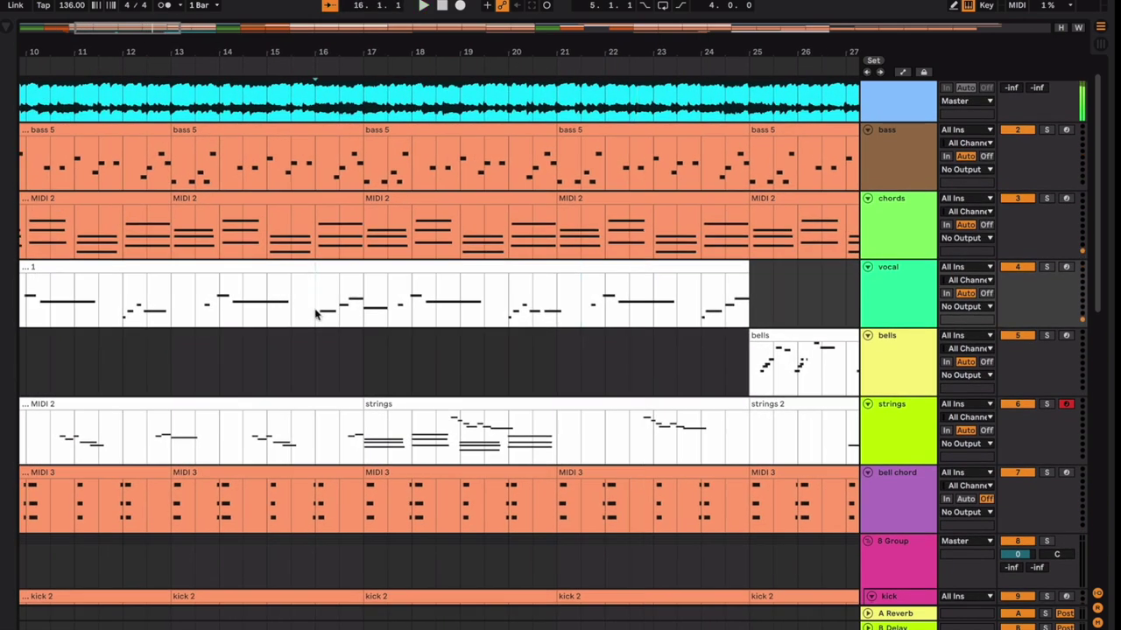
key("space")
scroll(560, 334, "left", 2)
scroll(604, 329, "right", 2)
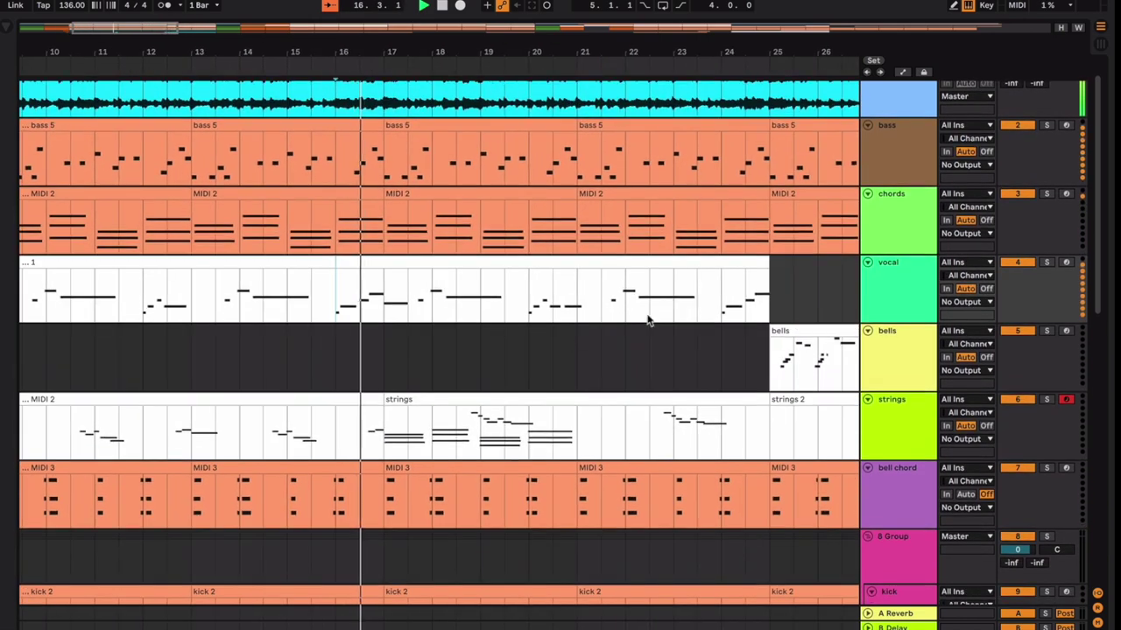
left_click(717, 308)
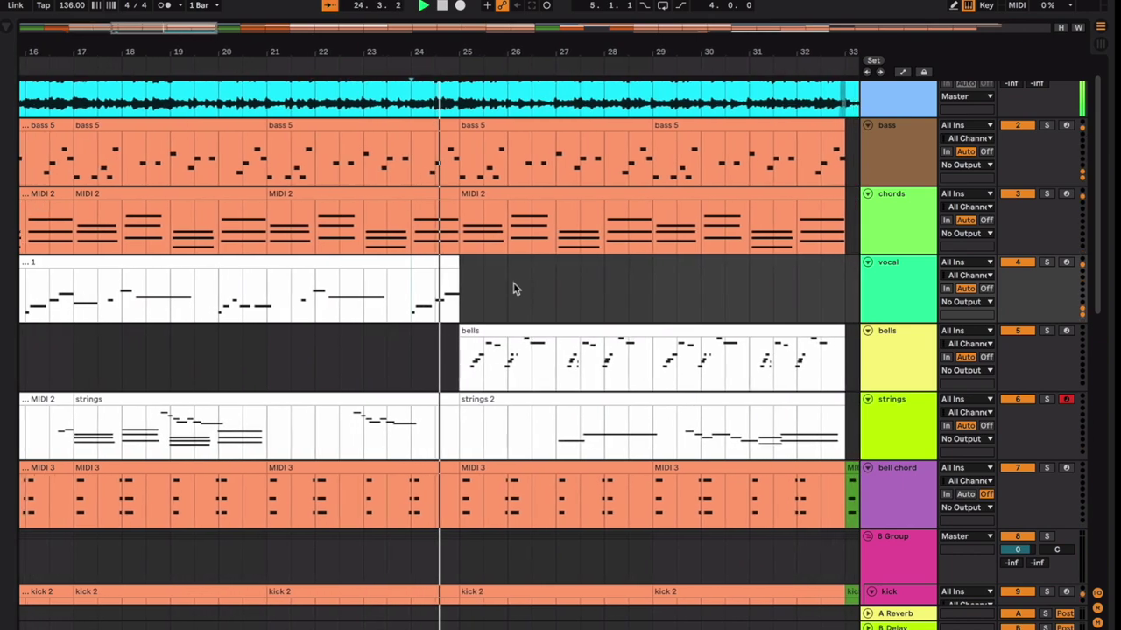
scroll(473, 289, "left", 5)
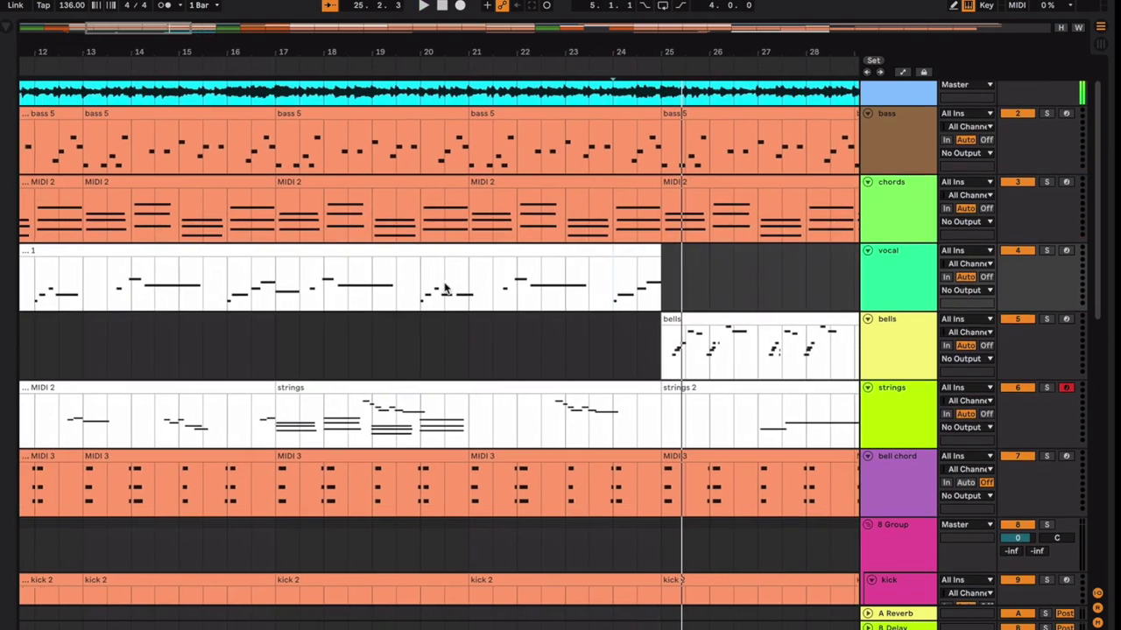
Coarsen the arrangement grid and select bars 9 to 17 of the vocal clip, followed by its short phrase in bar 20.
key("super+2")
key("super+2")
key("super+2")
left_click_drag(488, 284, 109, 306)
scroll(332, 292, "right", 3)
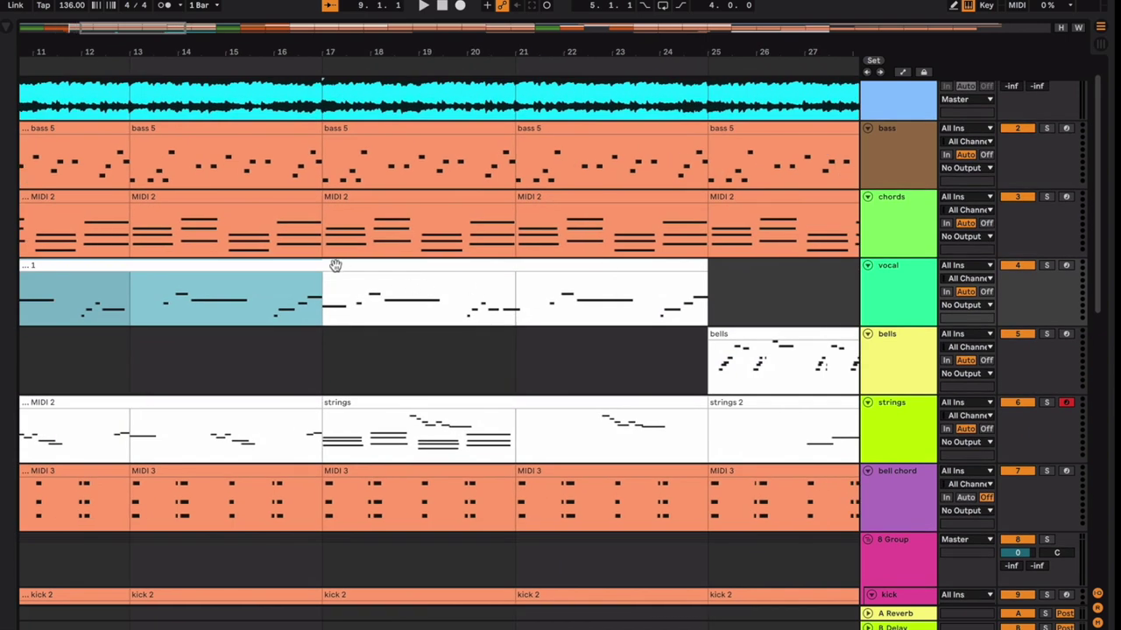
left_click(493, 304)
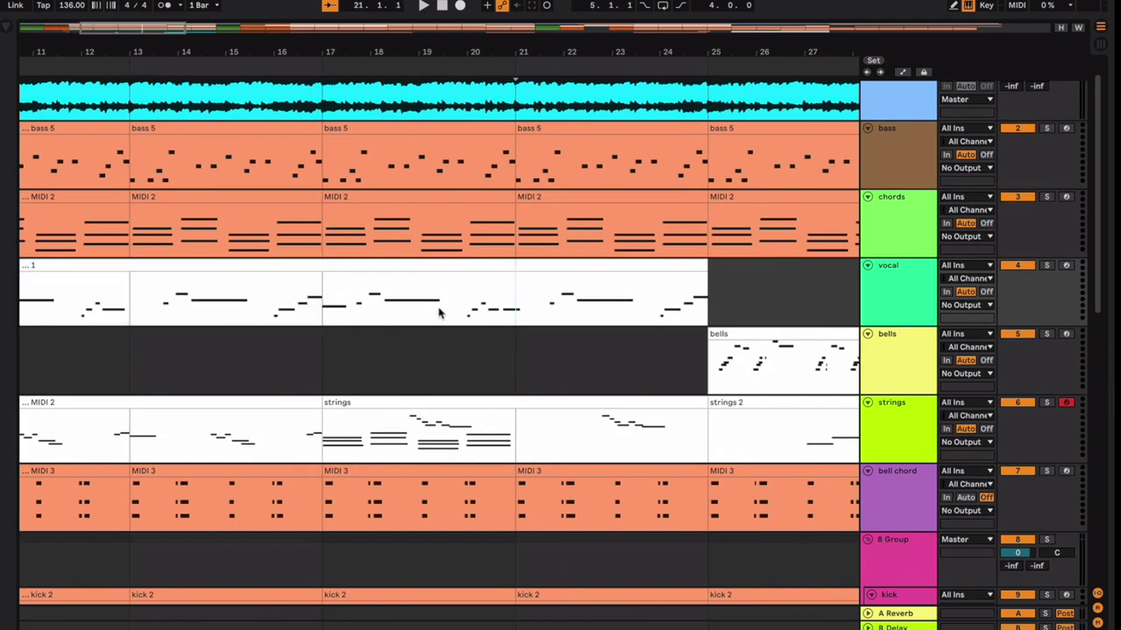
left_click_drag(509, 310, 467, 312)
left_click(450, 318)
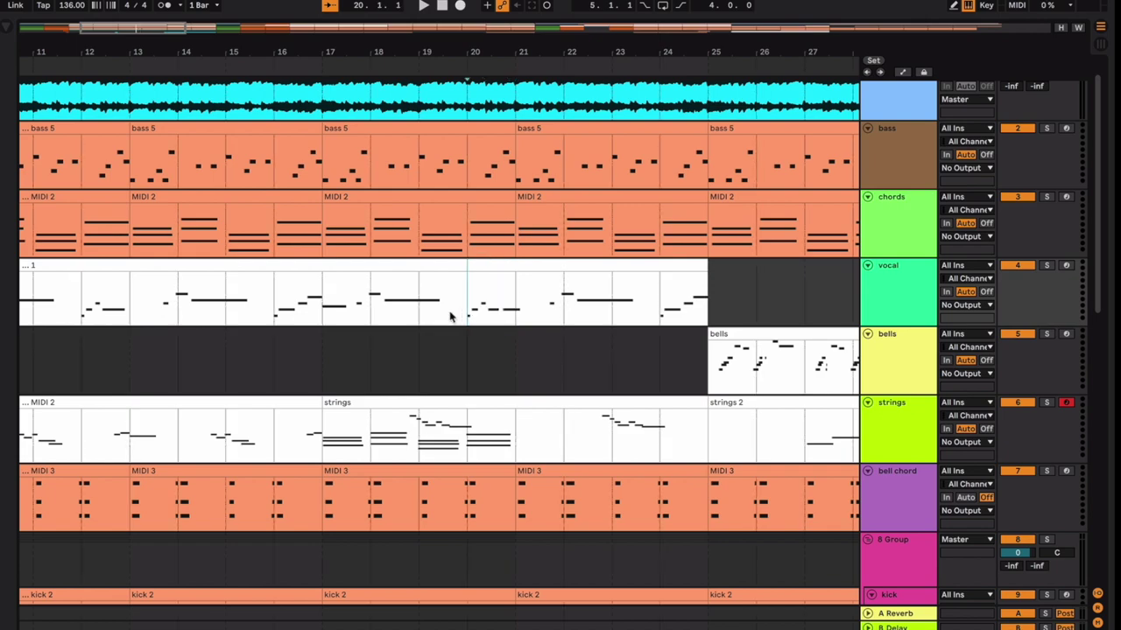
Select the strings phrases leading up to bar 17, followed by bars 9 to 17 across the vocal, bells and strings tracks.
scroll(450, 318, "left", 2)
scroll(383, 302, "left", 3)
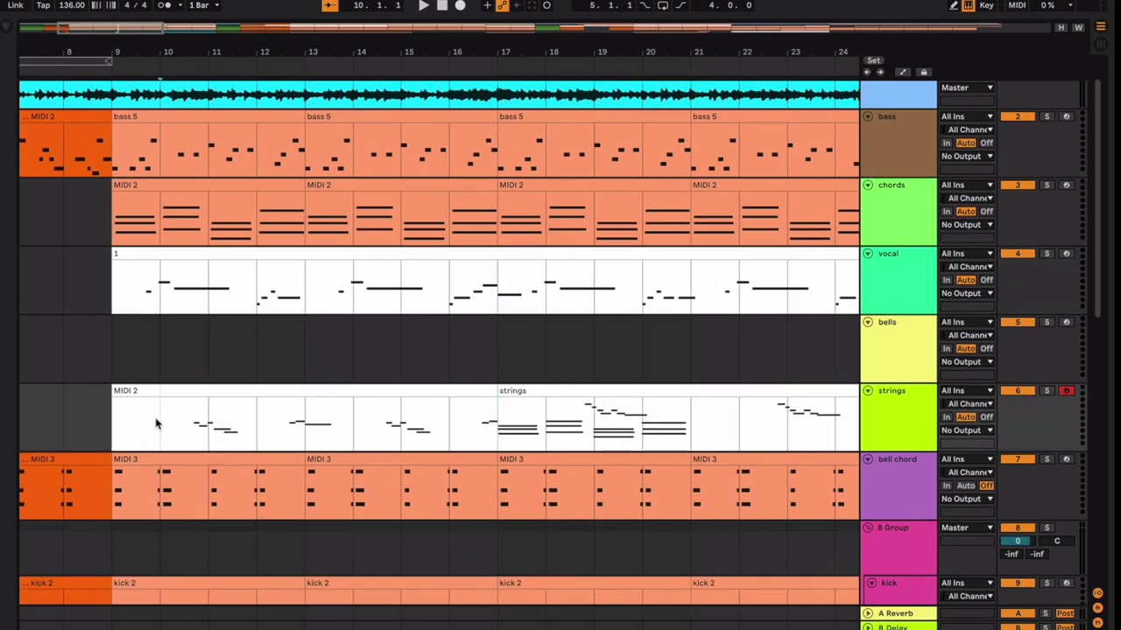
left_click_drag(156, 424, 471, 404)
left_click(483, 357)
left_click_drag(496, 283, 105, 381)
left_click(192, 428)
scroll(318, 427, "right", 4)
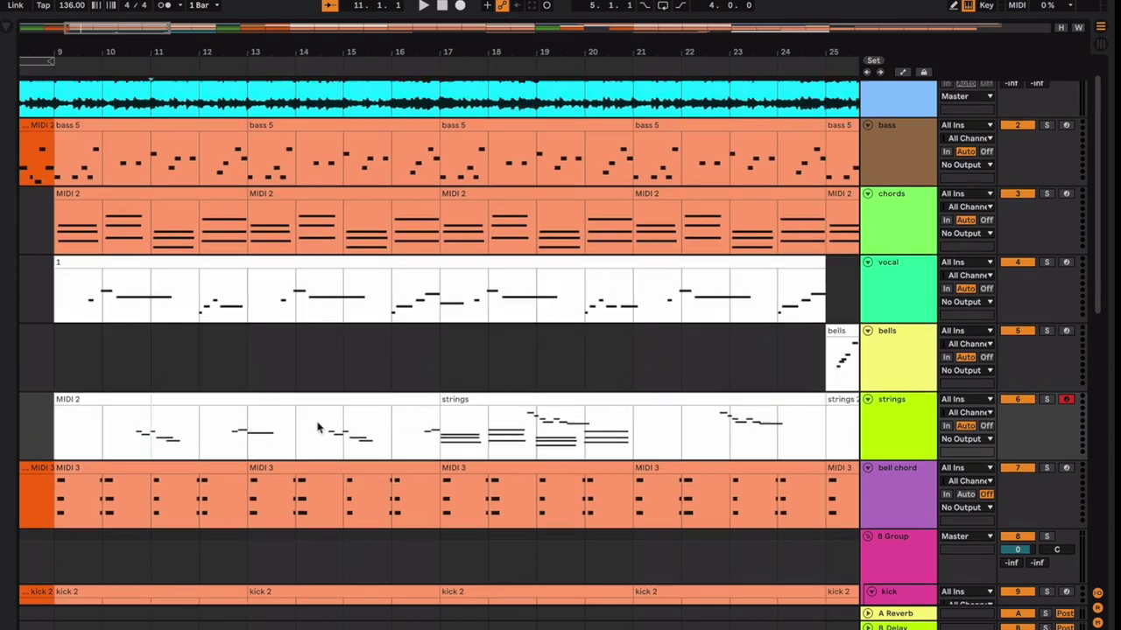
Select bars 17 to 25 of the strings clip and narrow the selection to its chords in bars 17 to 21.
scroll(318, 427, "right", 2)
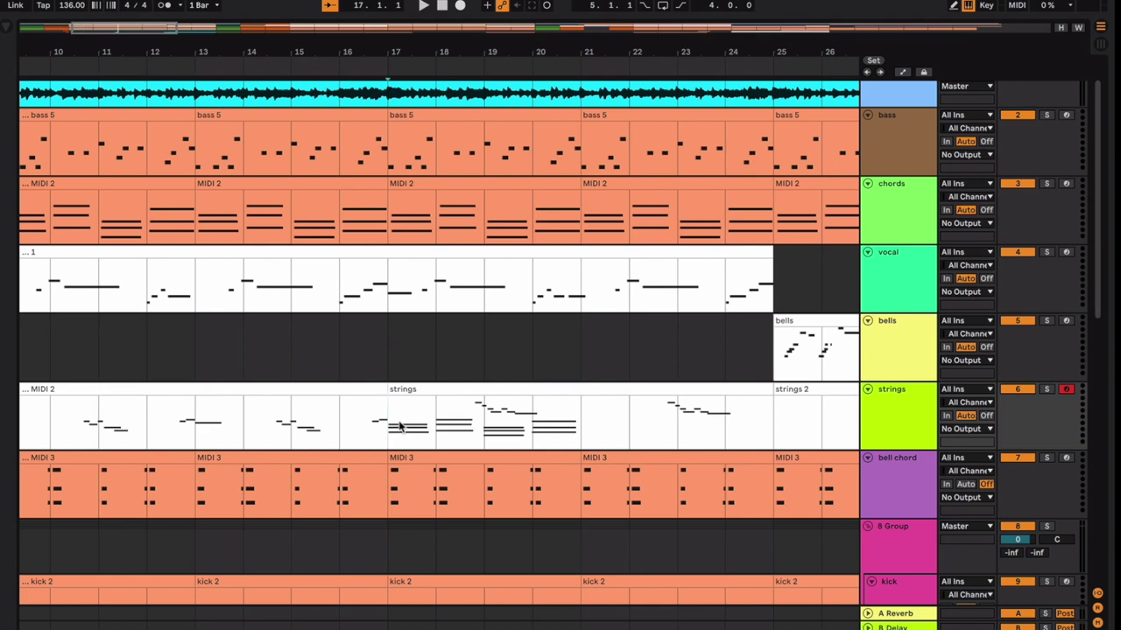
left_click_drag(372, 416, 764, 421)
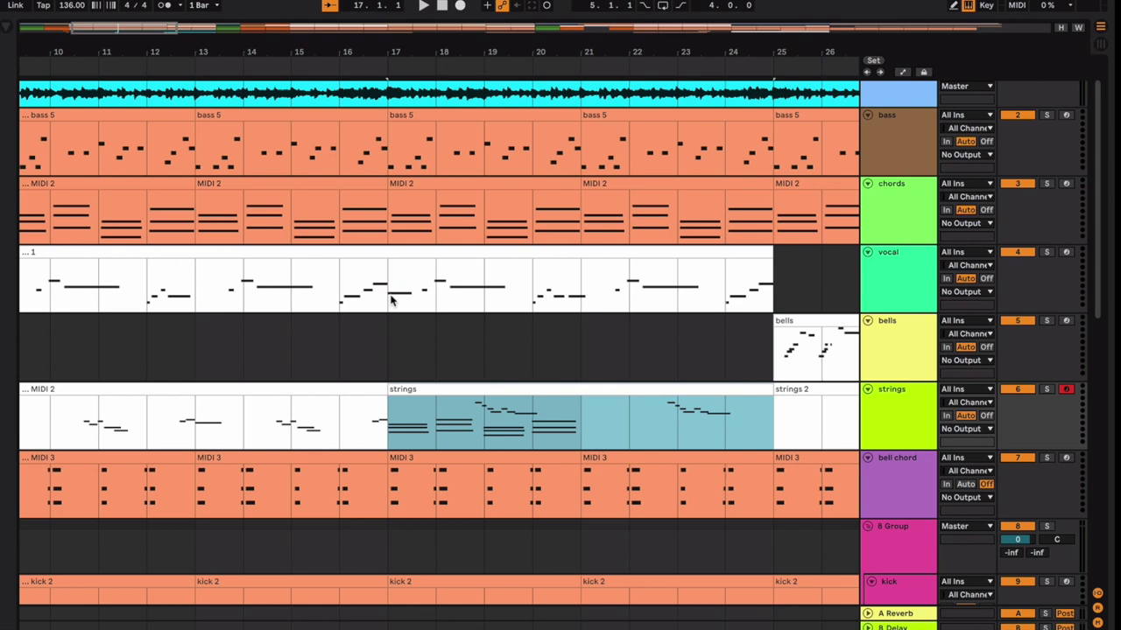
left_click_drag(401, 438, 582, 438)
Alternate the selection between bars 17 to 21 of the chords track and the same bars of the strings track to compare them.
left_click_drag(400, 225, 578, 214)
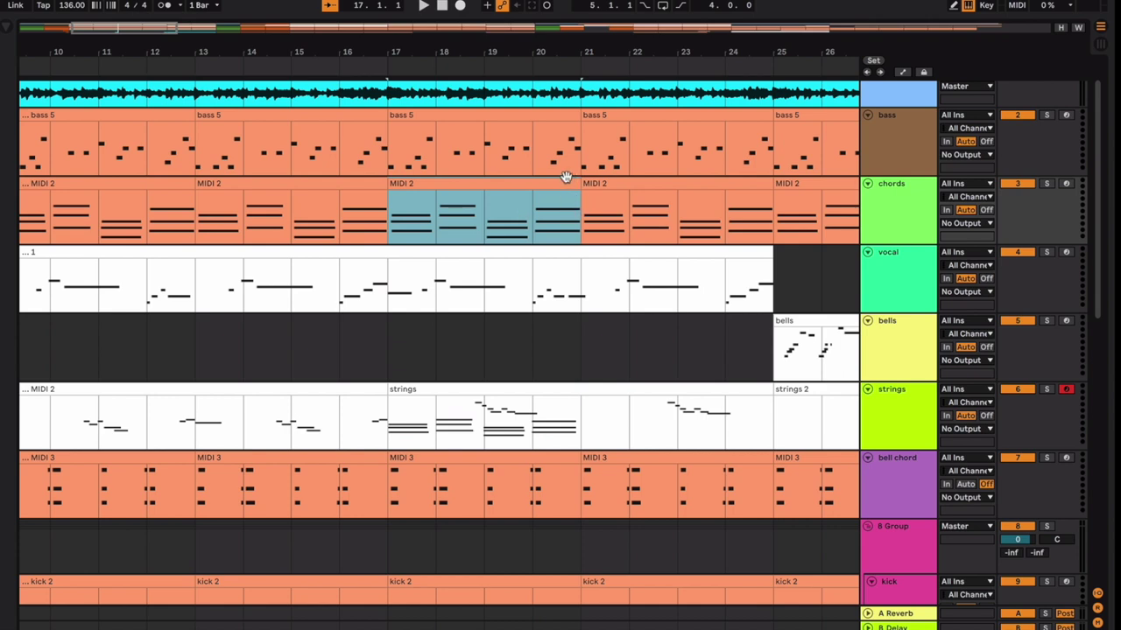
left_click_drag(393, 416, 568, 421)
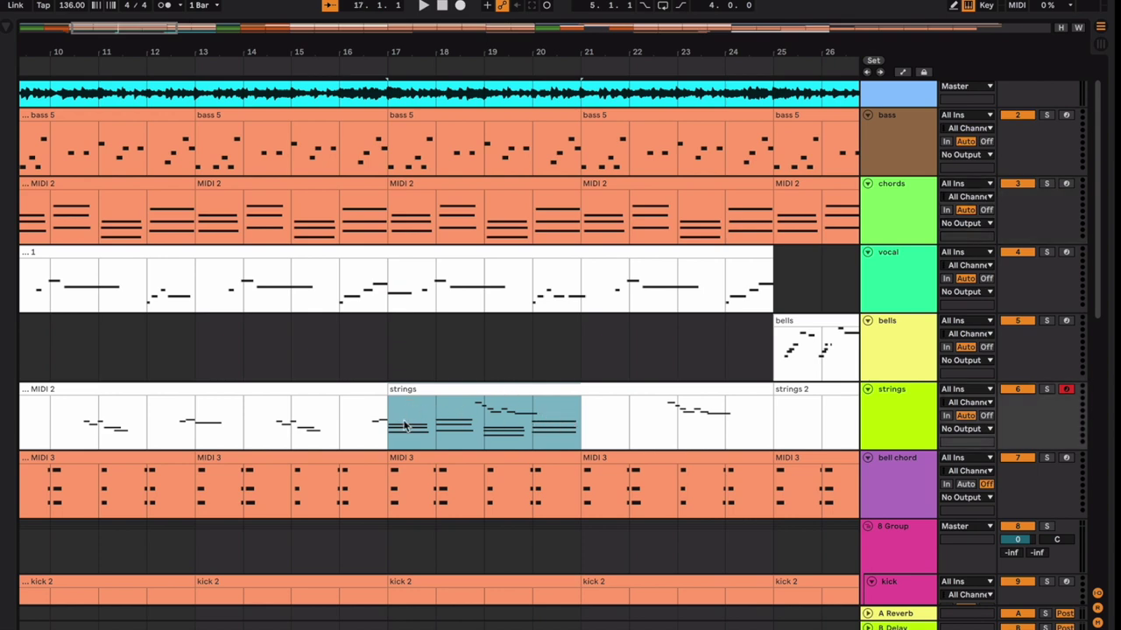
left_click_drag(396, 225, 568, 226)
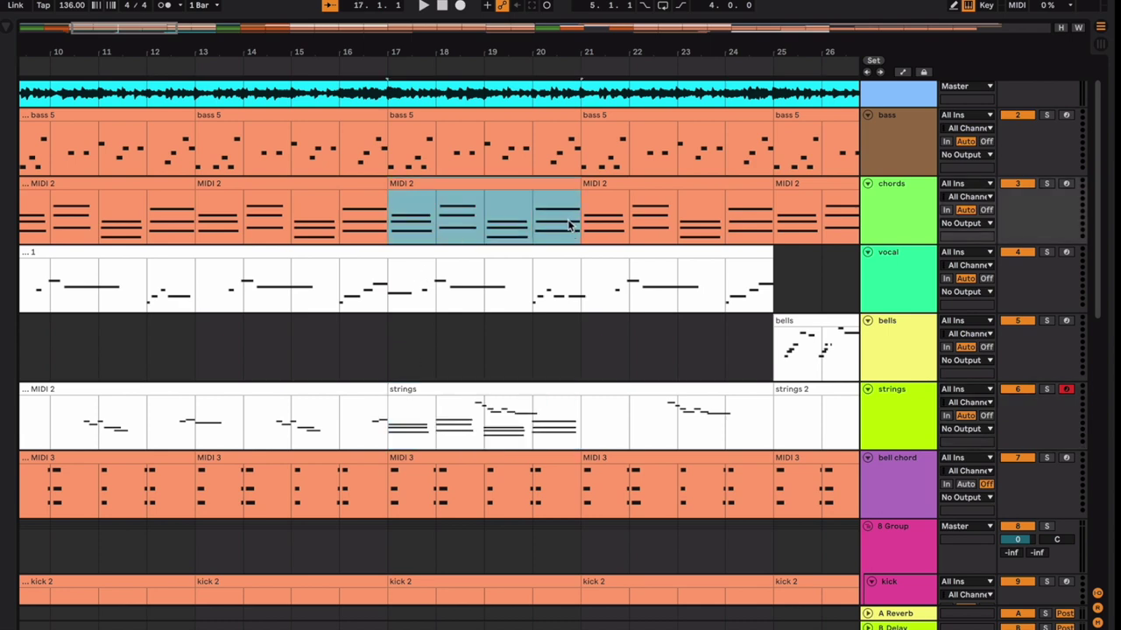
left_click_drag(402, 430, 588, 422)
left_click(200, 347)
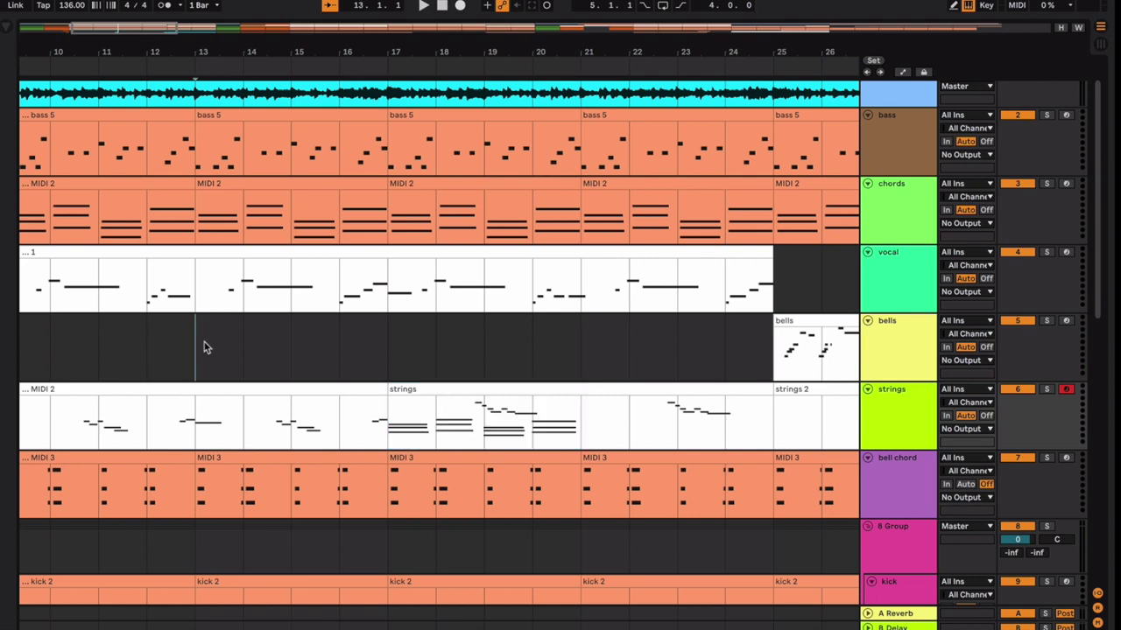
left_click_drag(396, 426, 581, 426)
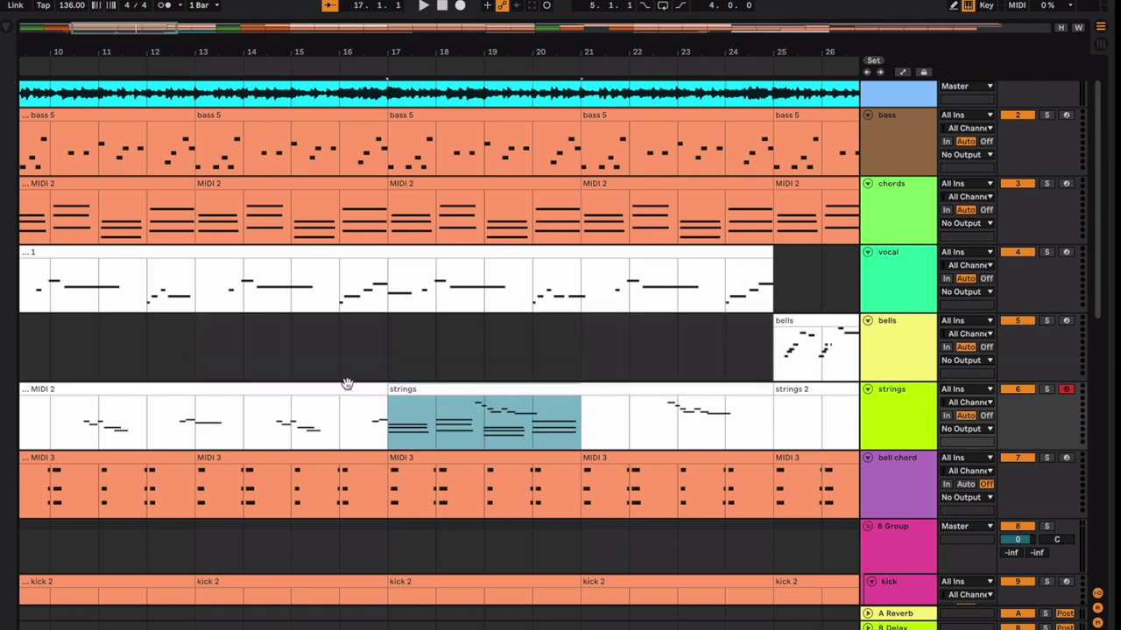
Mark out bars 9 to 17 in the empty stretch of the bells track to indicate the section before the string chords.
left_click(153, 366)
scroll(263, 366, "left", 3)
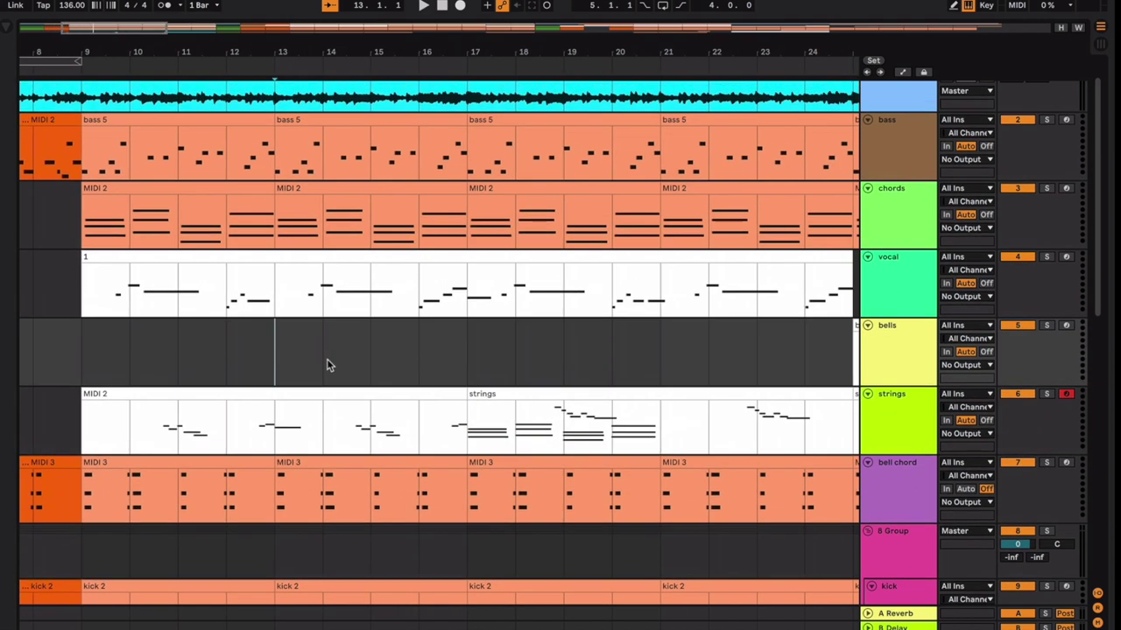
left_click(455, 376)
left_click_drag(560, 368, 655, 379)
left_click_drag(452, 349, 64, 366)
left_click(452, 382)
Play the arrangement from bar 16 through the string chords starting at bar 17, and stop playback.
left_click(418, 369)
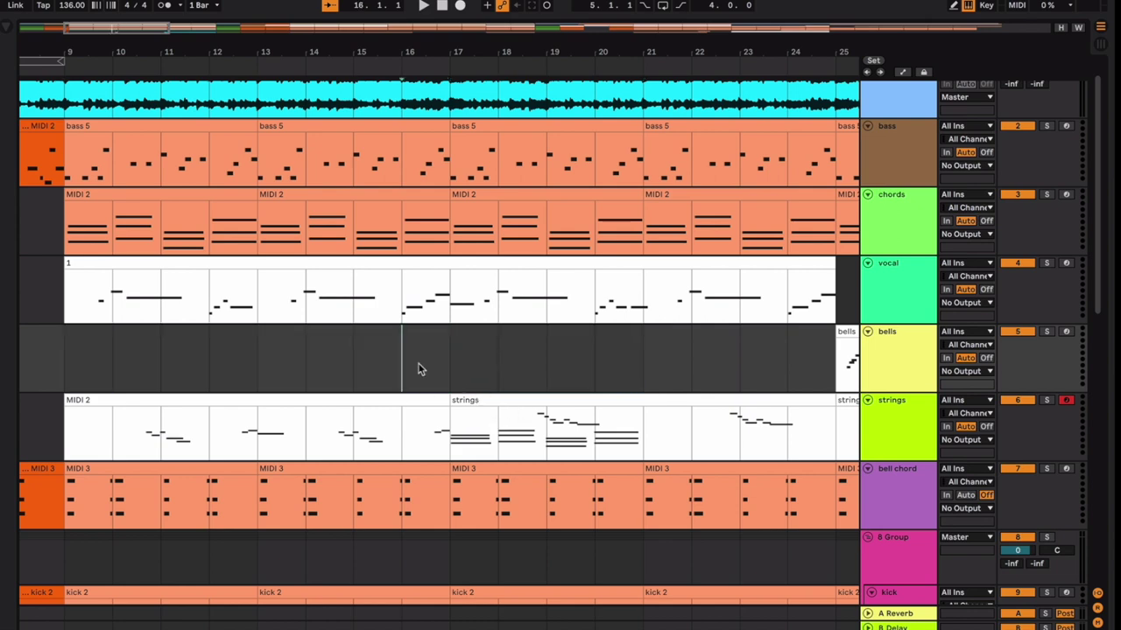
key("space")
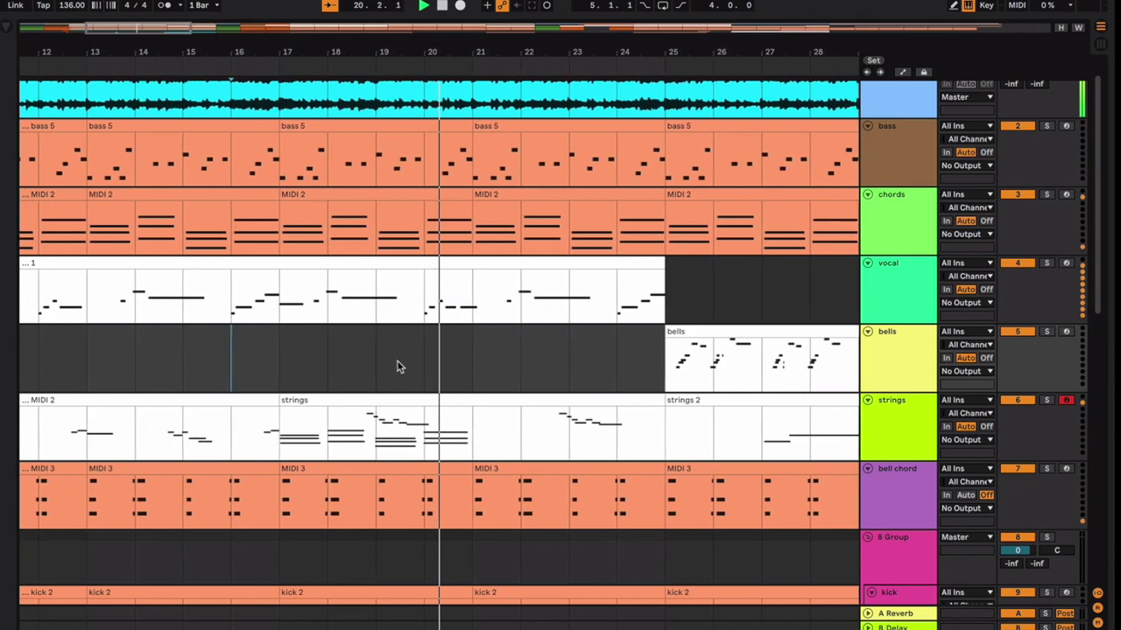
left_click(325, 359)
key("space")
Select individual chords on the chords track, finishing with the one in bar 22.
left_click_drag(320, 360, 366, 359)
scroll(366, 359, "left", 2)
left_click_drag(383, 230, 466, 222)
left_click_drag(579, 227, 613, 226)
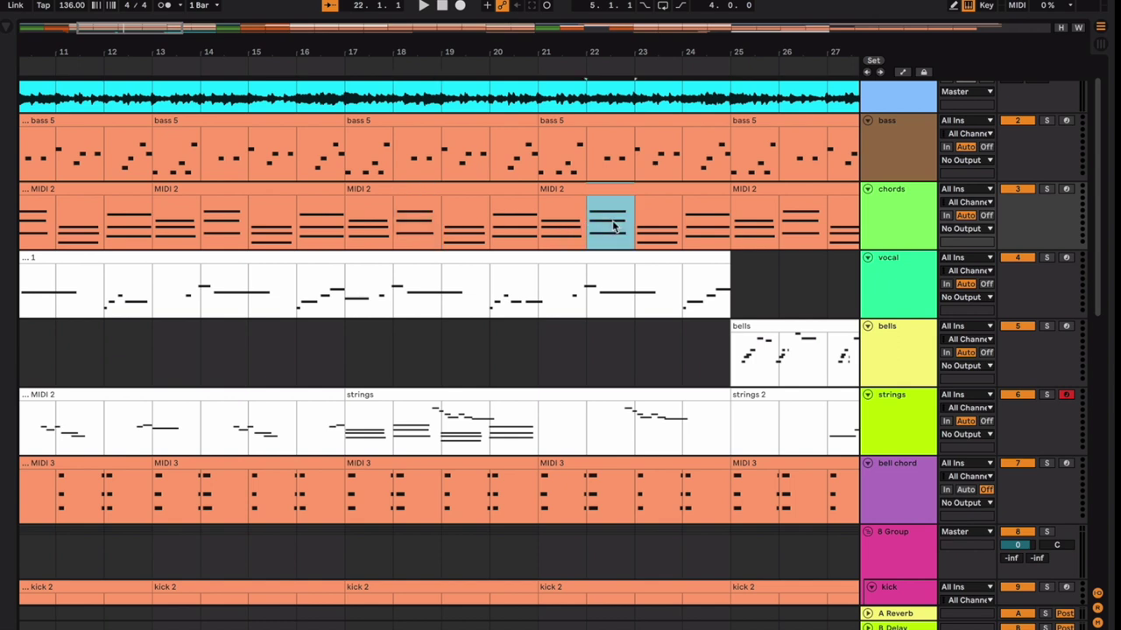
Loop bar 10 of the chords track and play it.
scroll(427, 231, "left", 3)
left_click_drag(306, 201, 360, 201)
left_click(509, 215)
left_click_drag(551, 222, 504, 220)
key("ctrl+l")
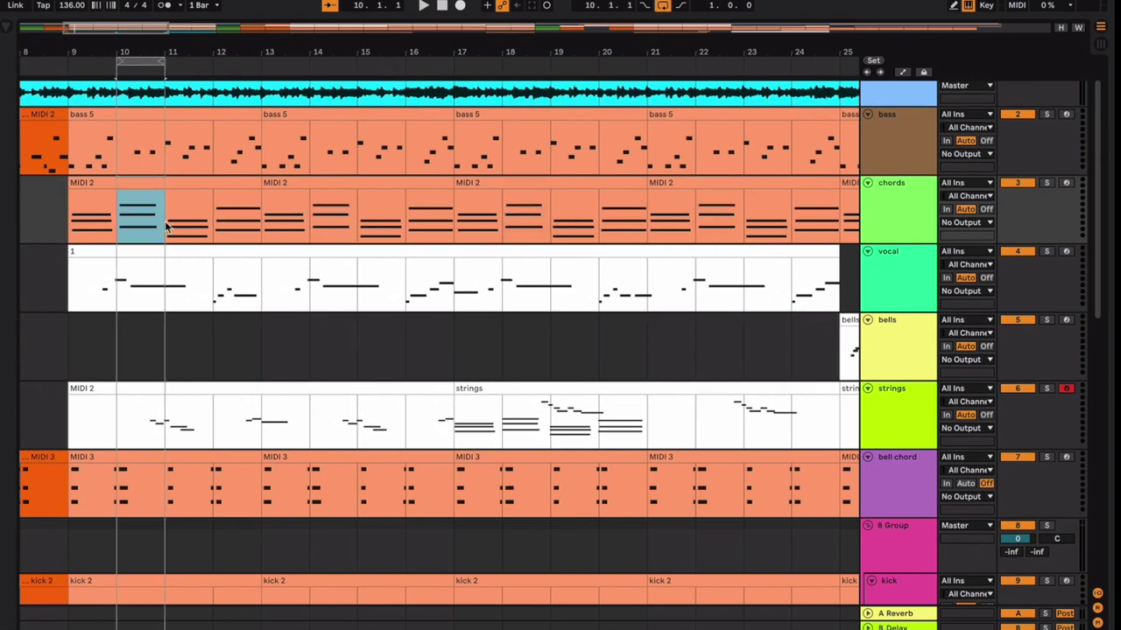
key("space")
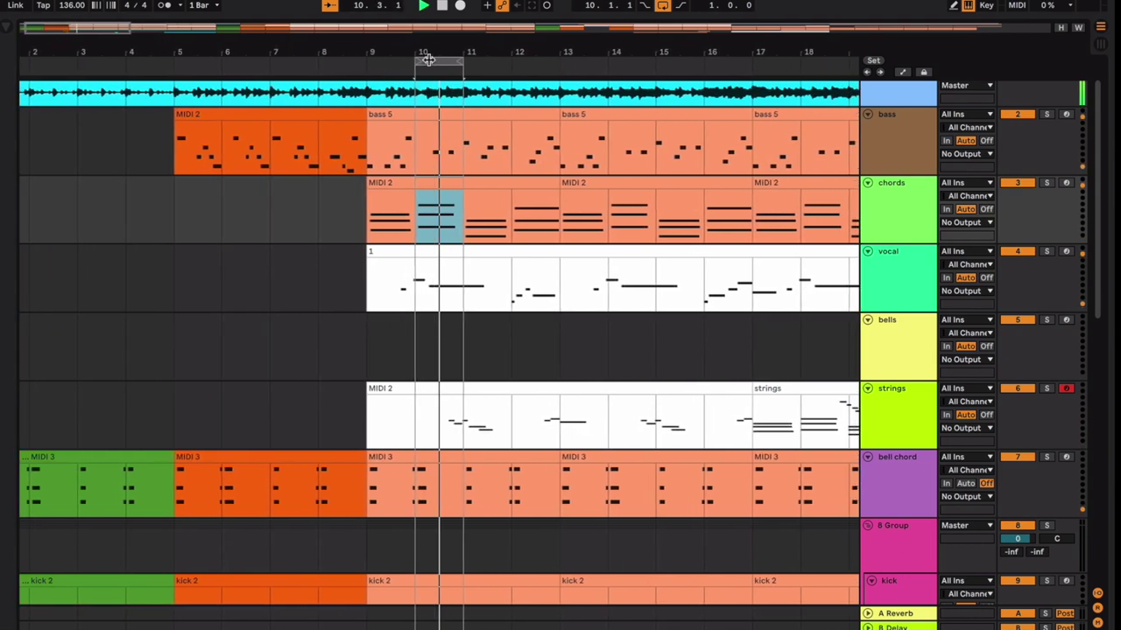
scroll(600, 159, "right", 2)
scroll(601, 158, "right", 3)
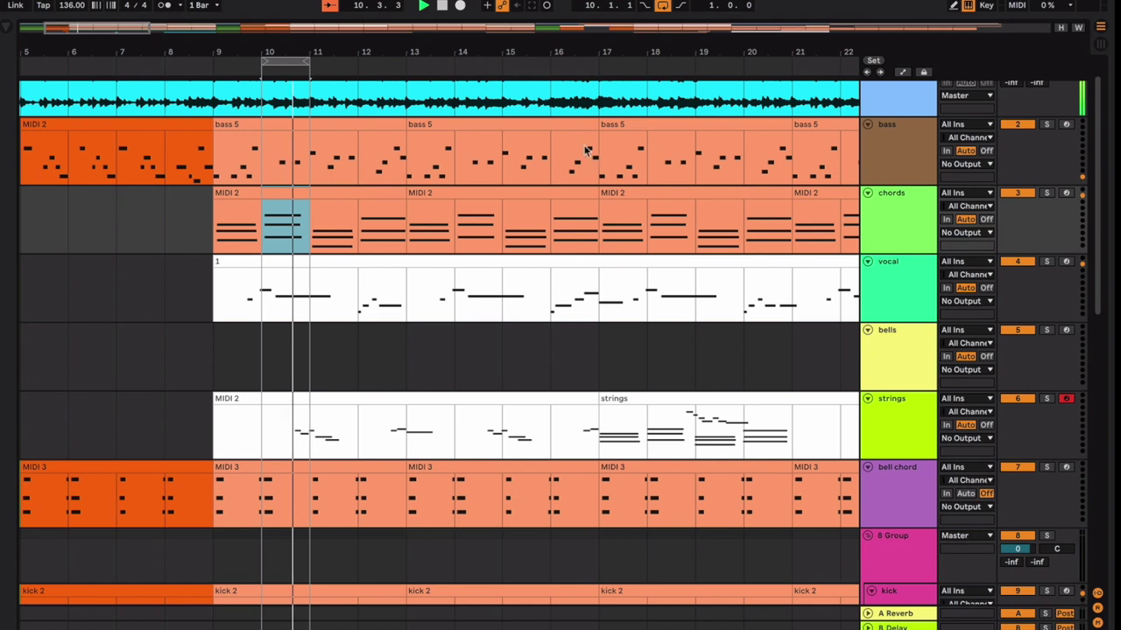
Move the one-bar loop to bar 17, shift it on to bar 18, and play the chord with the strings.
key("space")
left_click_drag(284, 60, 653, 51)
key("space")
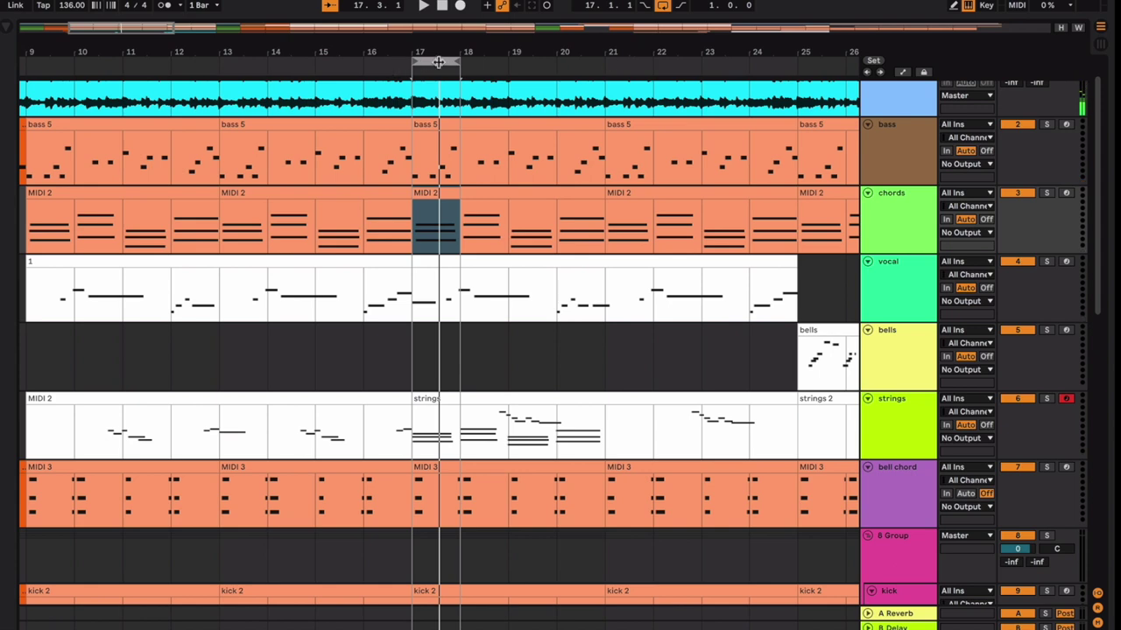
key("Right")
key("space")
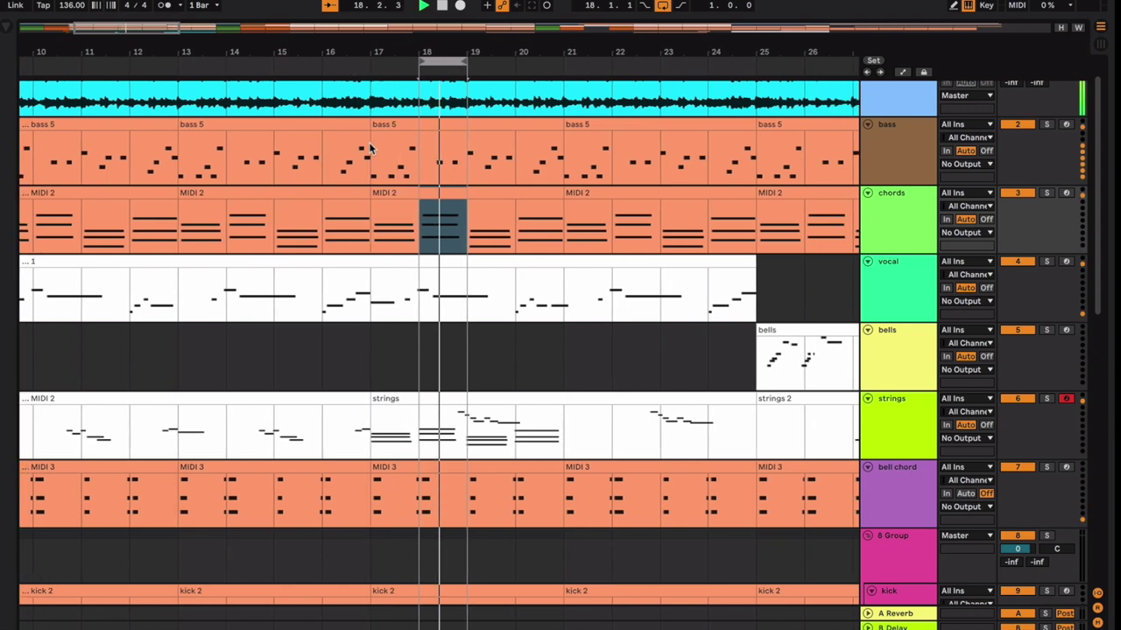
Move the one-bar loop back to bar 10 and listen to that chord without the string chords.
scroll(370, 149, "left", 3)
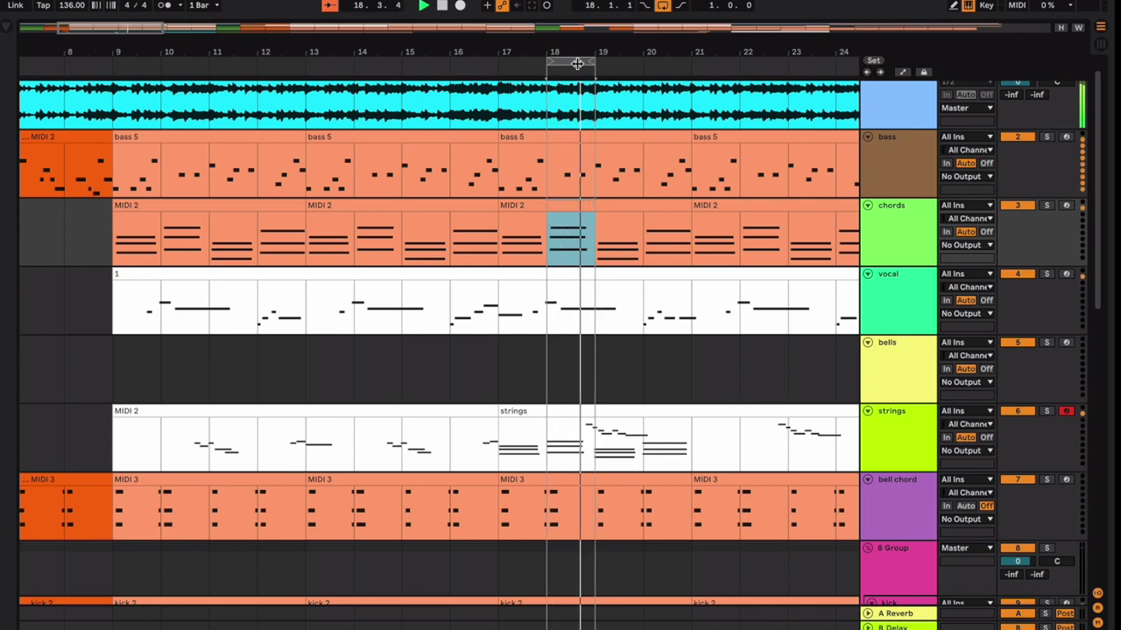
key("Left")
key("Left")
key("Left")
key("Left")
key("Left")
key("Left")
key("Left")
key("Left")
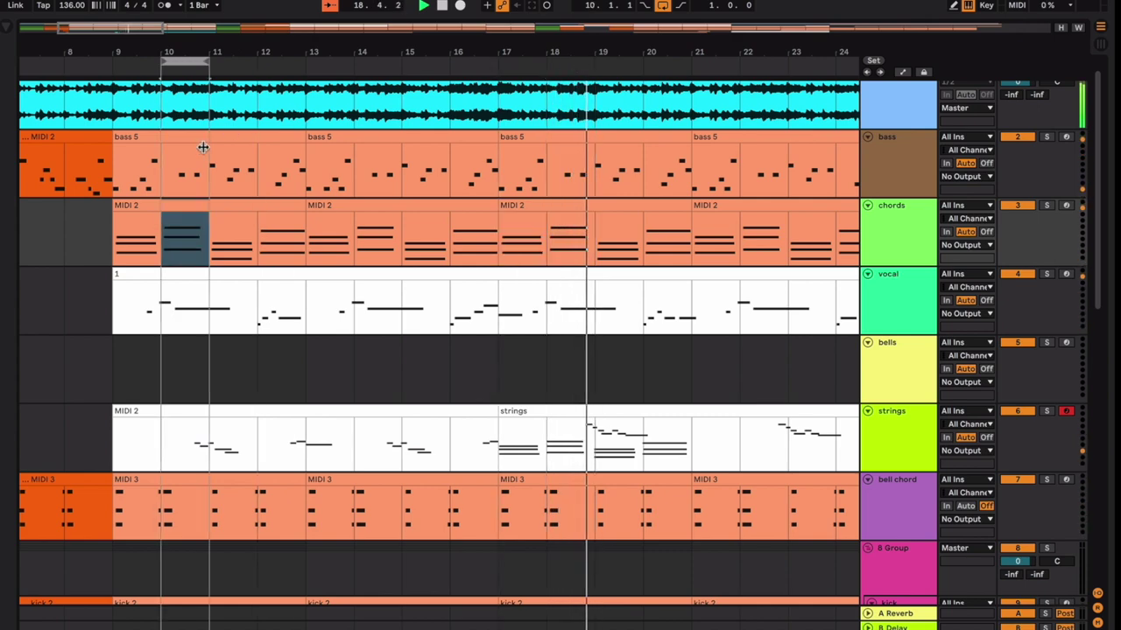
scroll(208, 149, "left", 10)
scroll(467, 213, "right", 7)
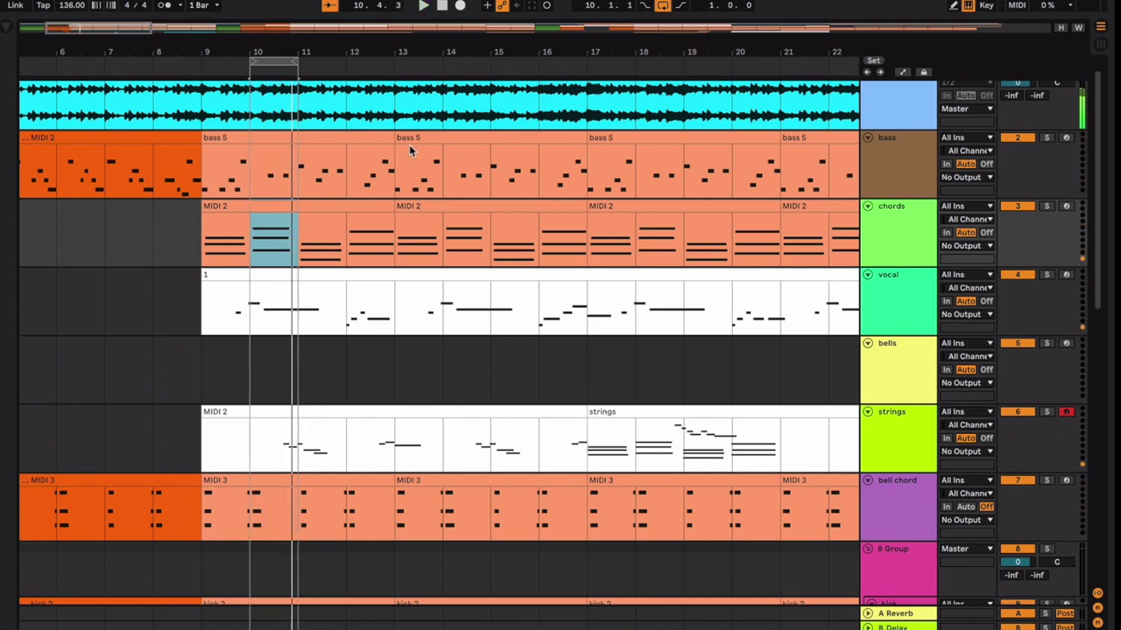
Play the one-bar loop at bar 14 and at bar 18 to compare the same chord in both places.
left_click_drag(264, 56, 507, 68)
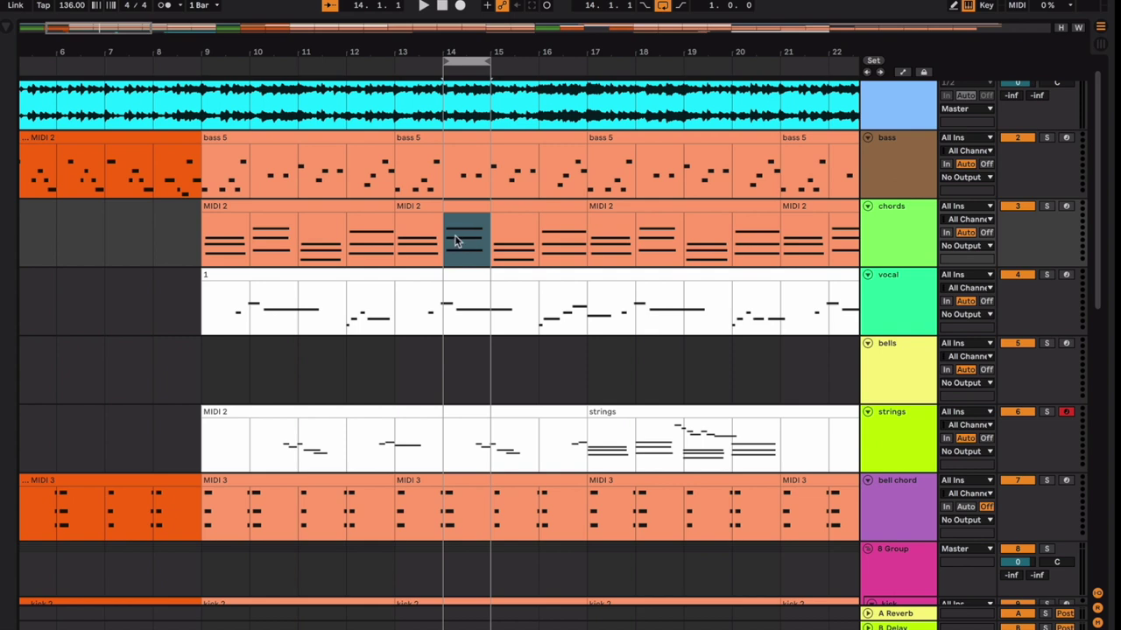
key("space")
scroll(424, 60, "left", 2)
left_click_drag(425, 65, 663, 65)
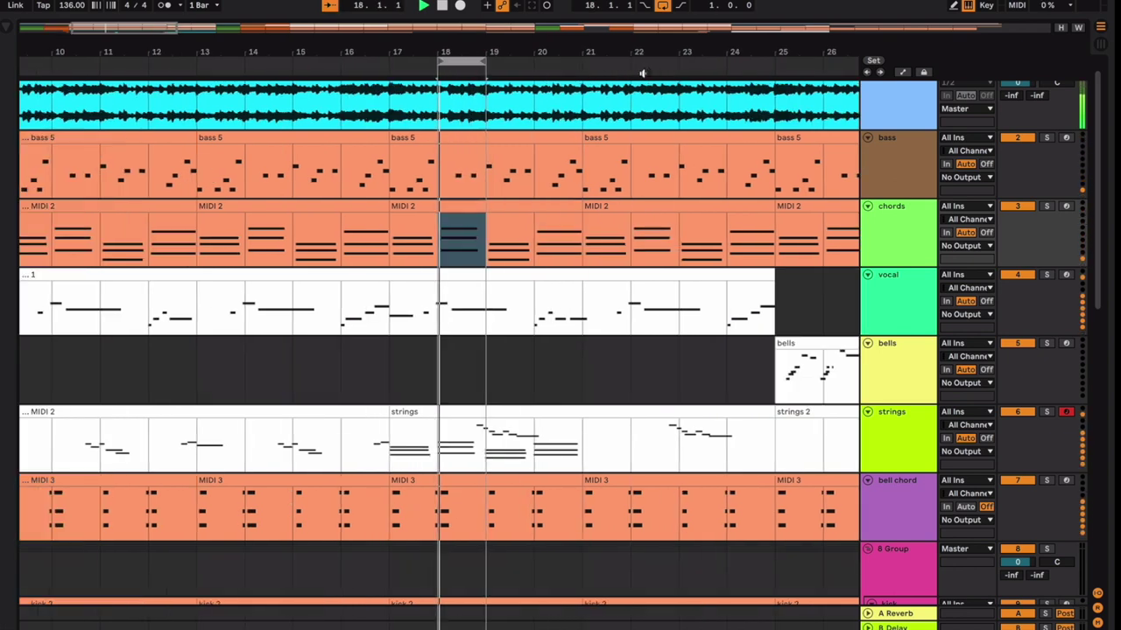
Turn off looping and place the playback start at bar 21 on the bells track.
left_click(663, 6)
left_click_drag(366, 368, 538, 382)
left_click(538, 379)
scroll(539, 379, "right", 2)
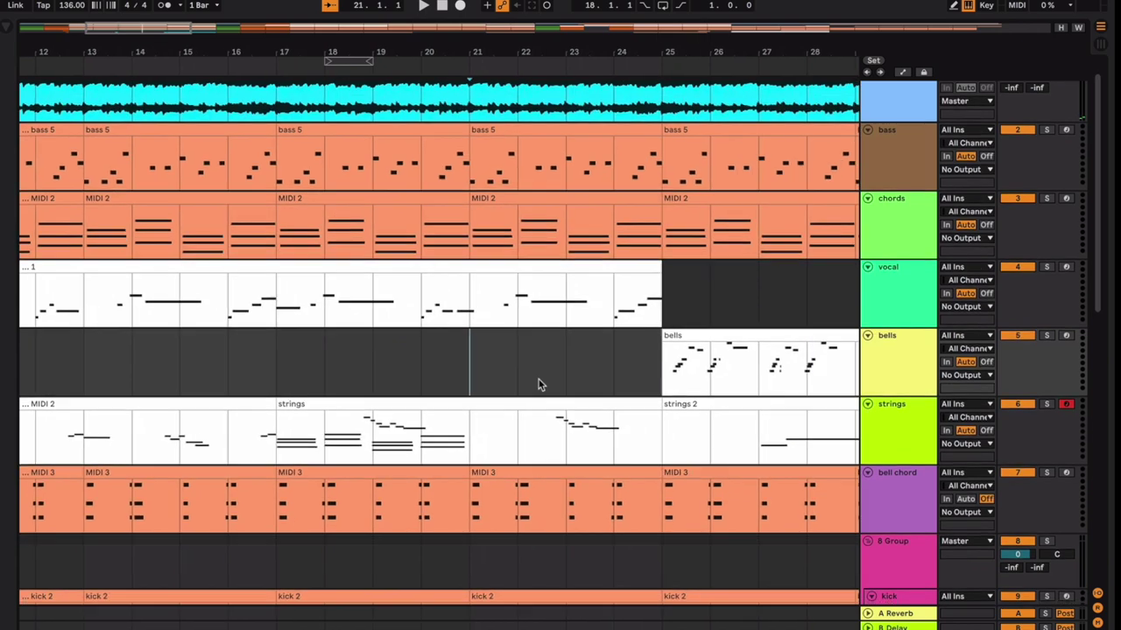
Select the strings part from bar 21 and place the playback start at bar 22 on the bells track.
left_click_drag(468, 437, 678, 423)
left_click(585, 379)
scroll(584, 379, "right", 2)
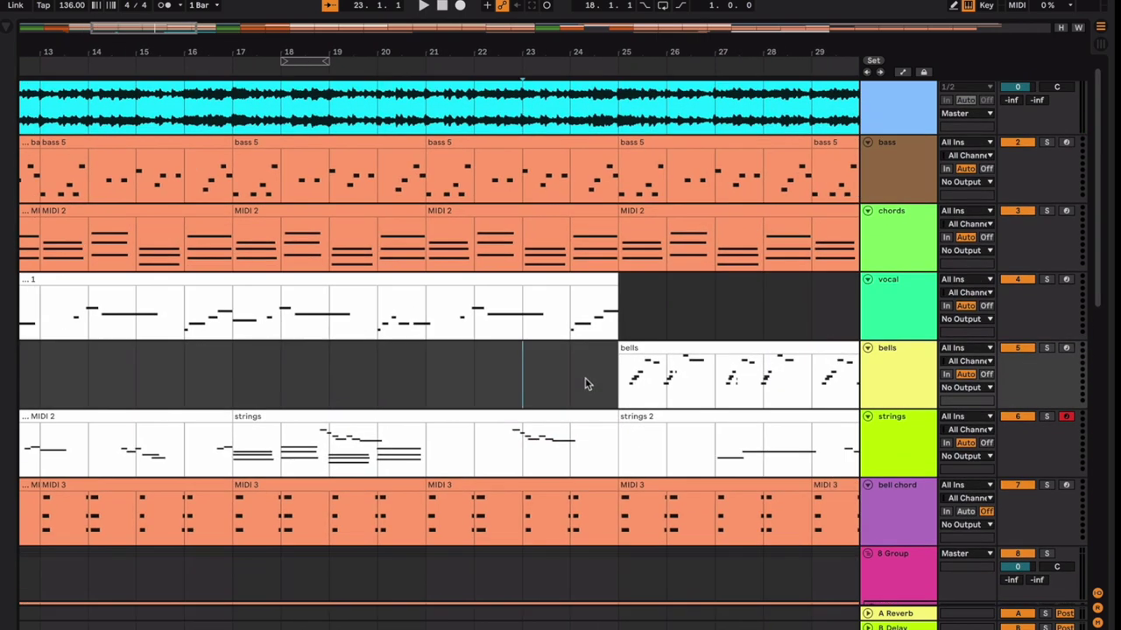
left_click(488, 380)
Show the arrangement from bar 1 to past bar 43 and select the chords clip spanning bars 17 to 21.
key("minus")
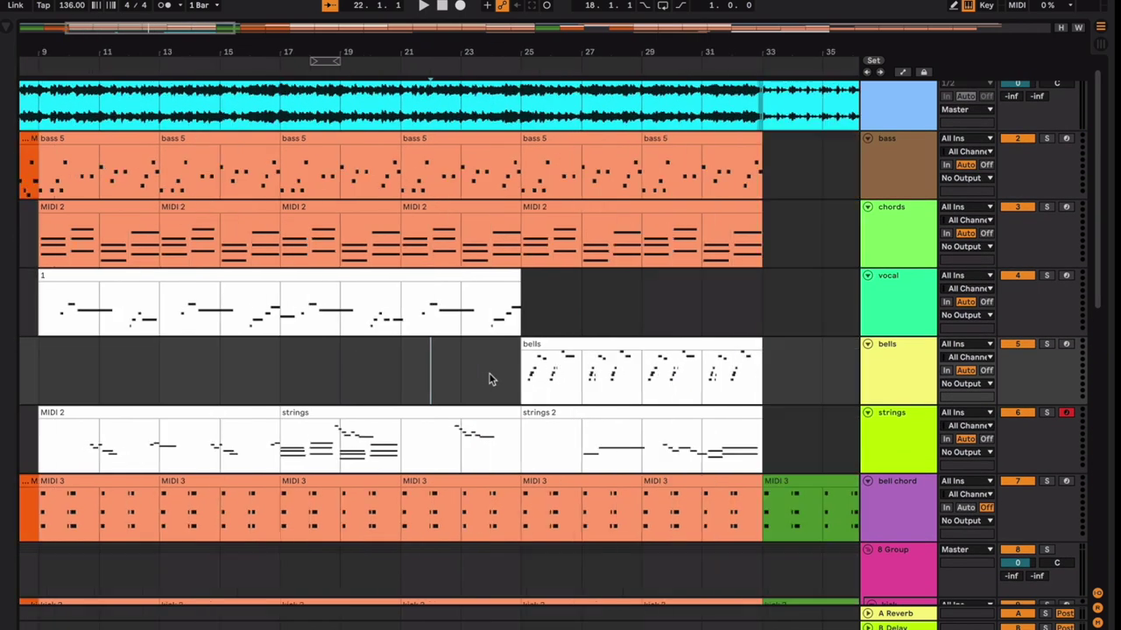
key("minus")
left_click(428, 207)
left_click(385, 208)
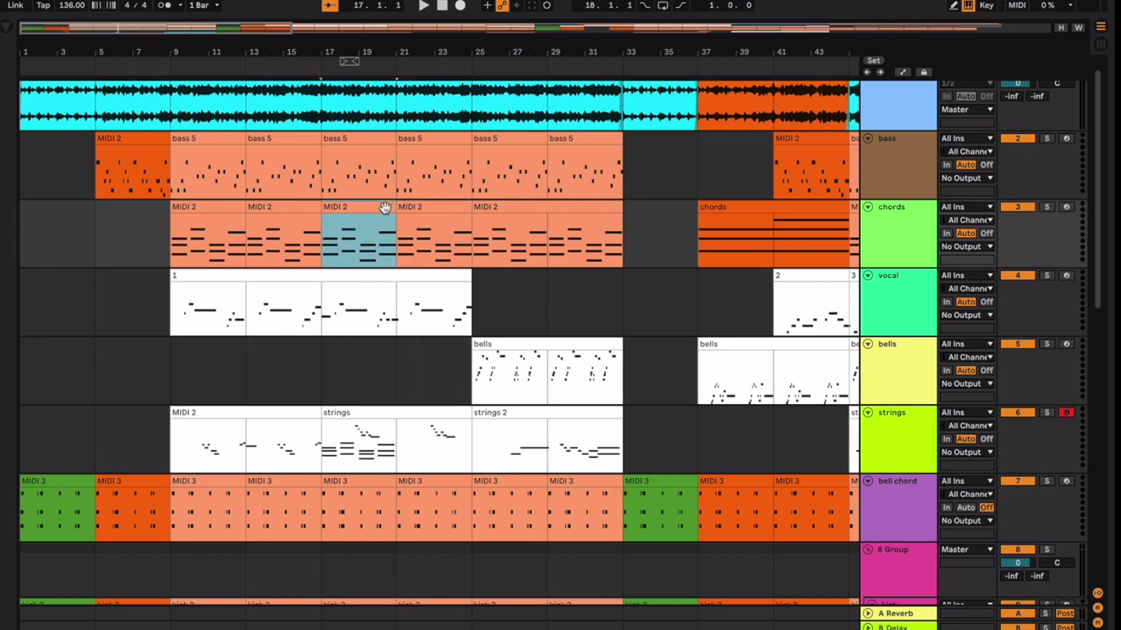
Select the first vocal clip spanning bars 9 to 25 and place the playback start at bar 24 on the bells track.
left_click(395, 273)
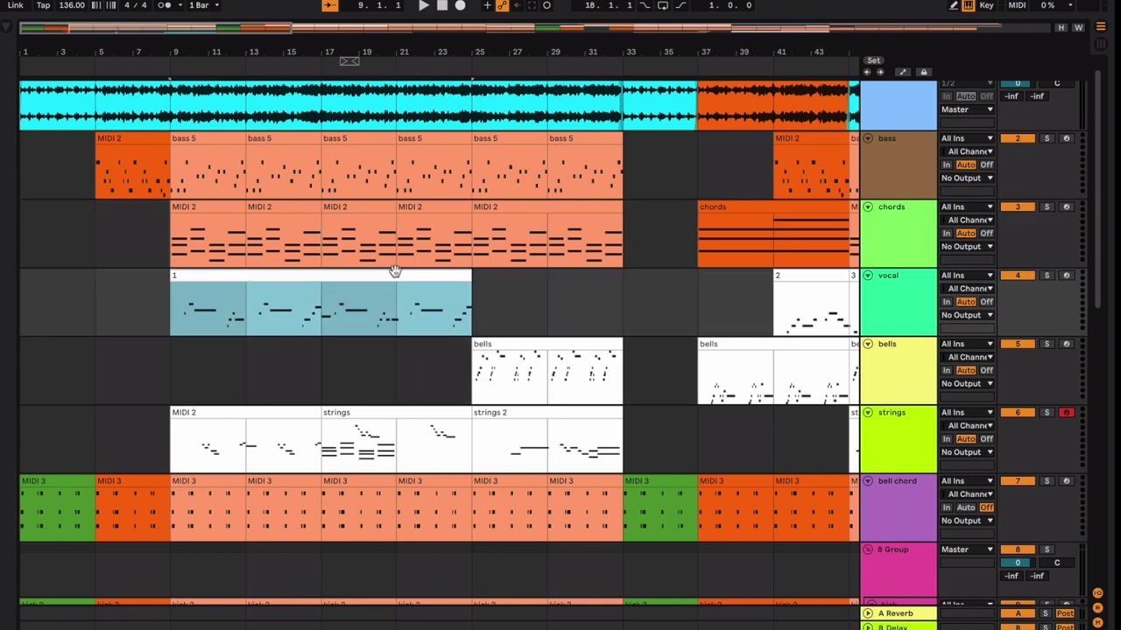
left_click(488, 342)
left_click(449, 356)
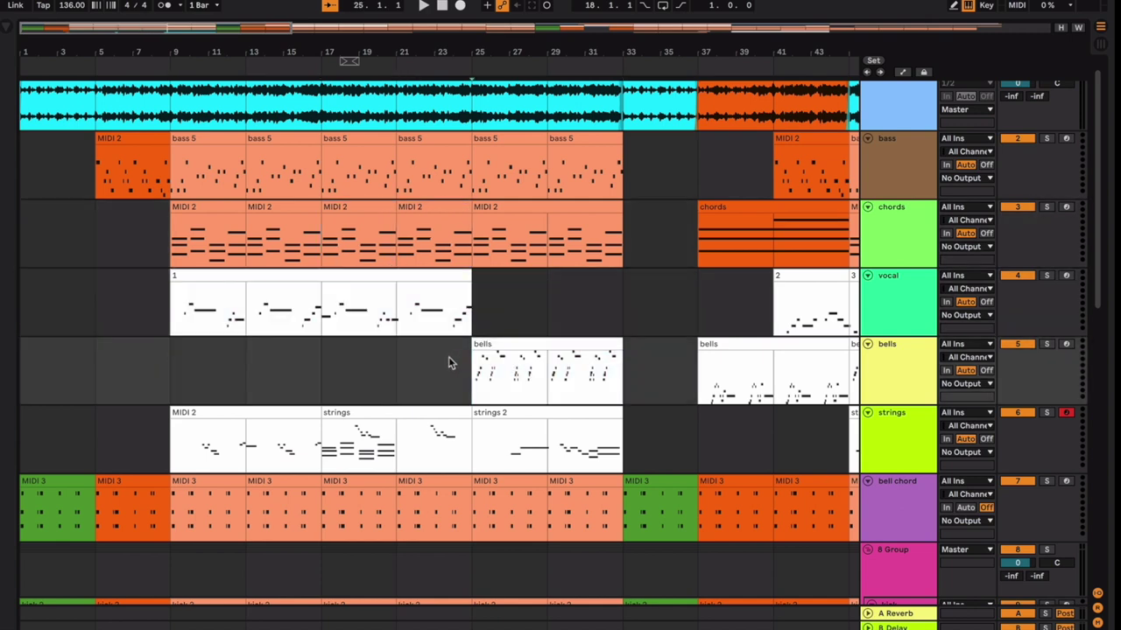
left_click(448, 356)
scroll(448, 356, "up", 1)
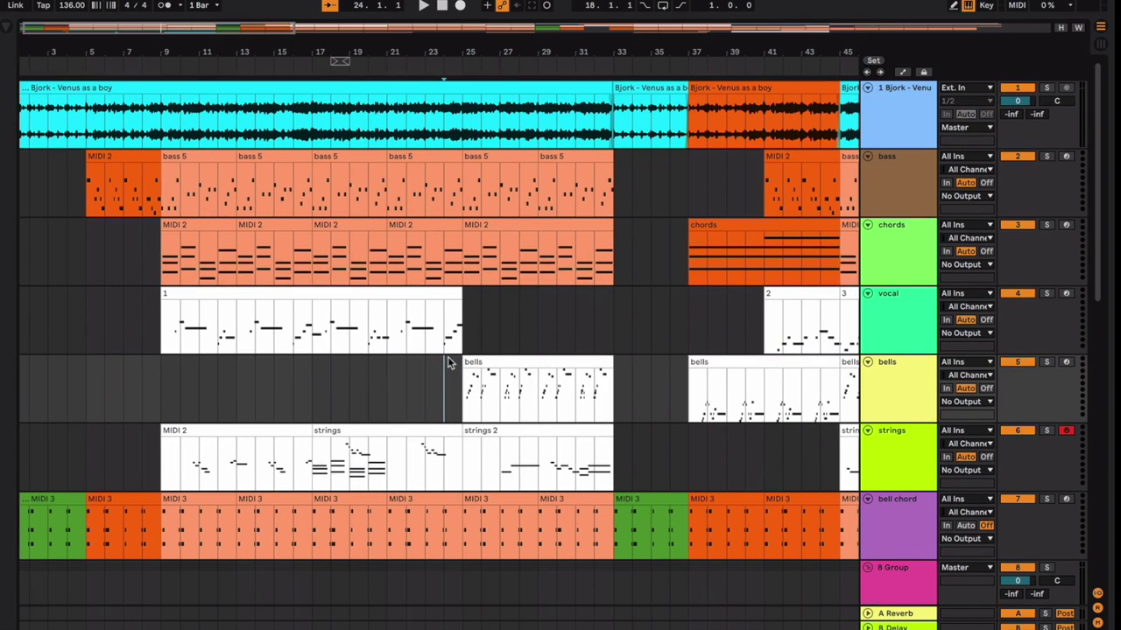
Select the first vocal clip again and play the arrangement from bar 23 on the vocal track.
left_click(431, 297)
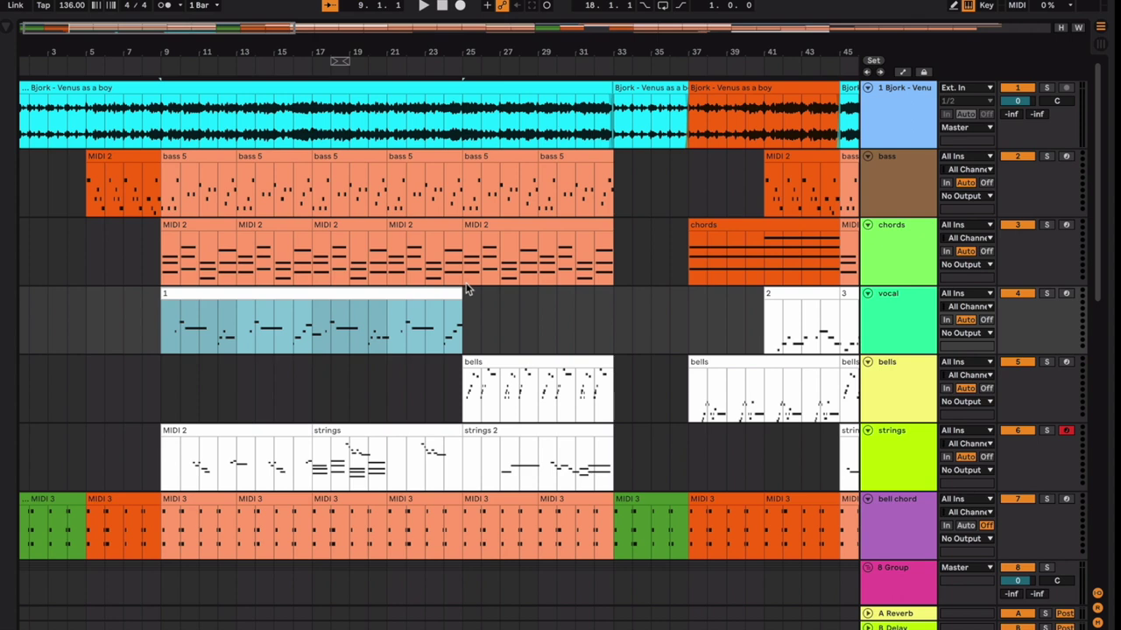
left_click(476, 358)
left_click(426, 348)
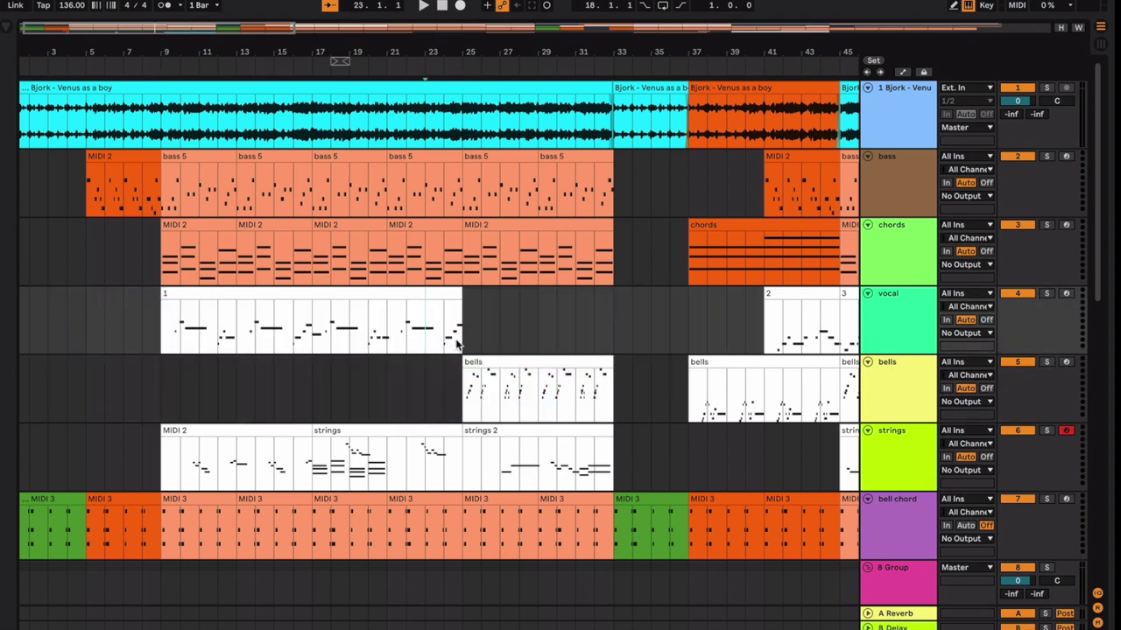
key("space")
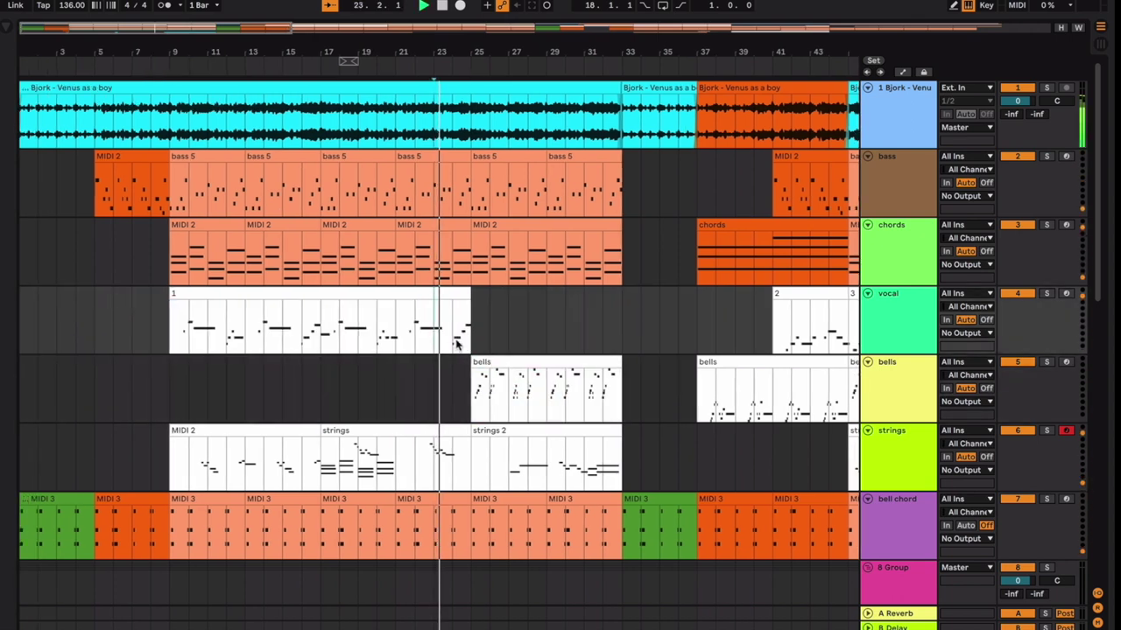
key("plus")
key("plus")
key("plus")
key("plus")
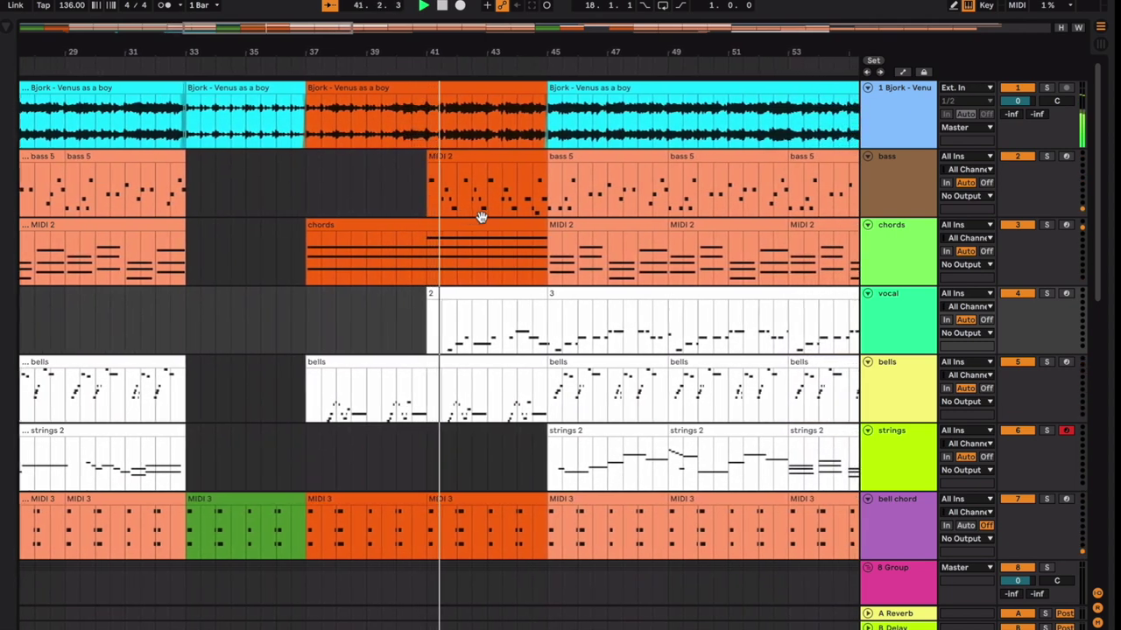
Follow the playback past the section change at bar 45 and stop it in bar 46.
scroll(481, 218, "down", 5)
scroll(481, 232, "up", 5)
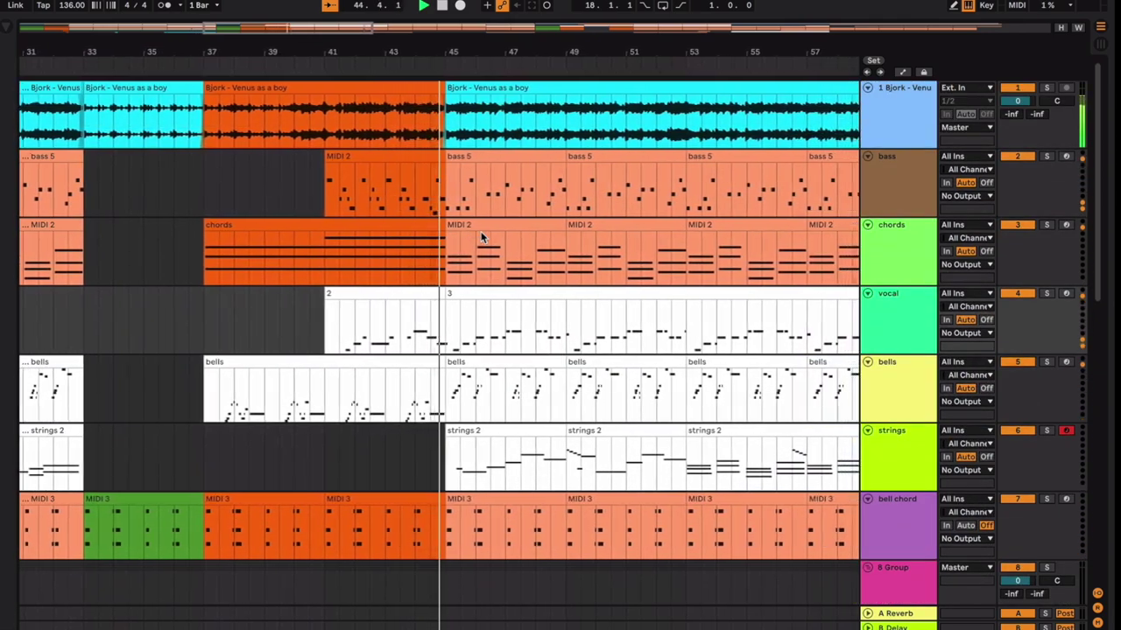
scroll(481, 235, "down", 5)
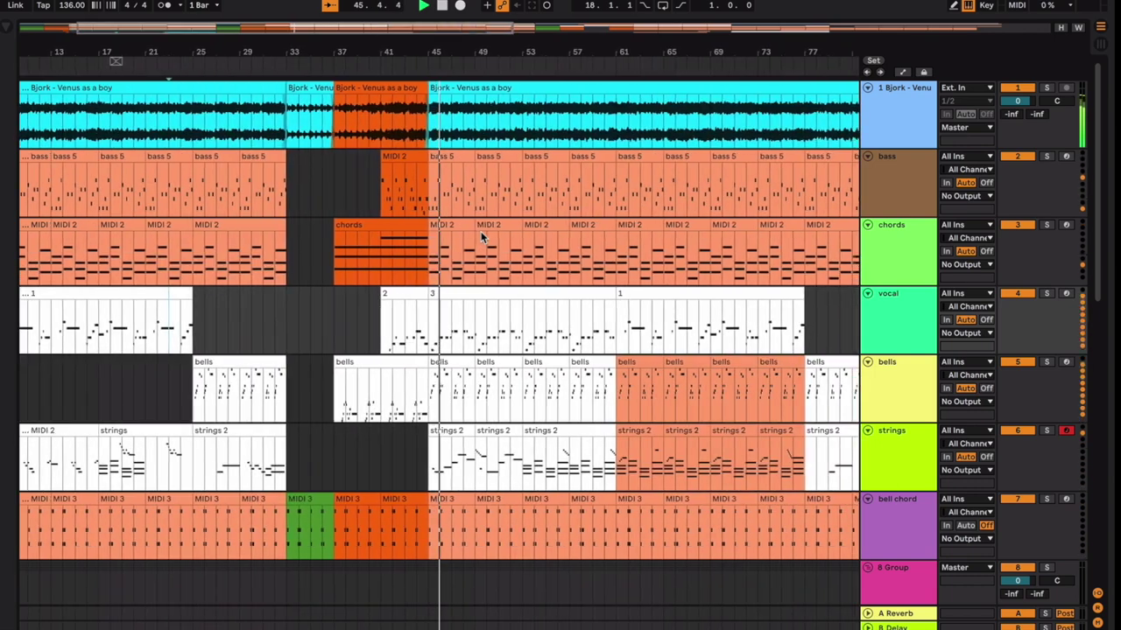
key("space")
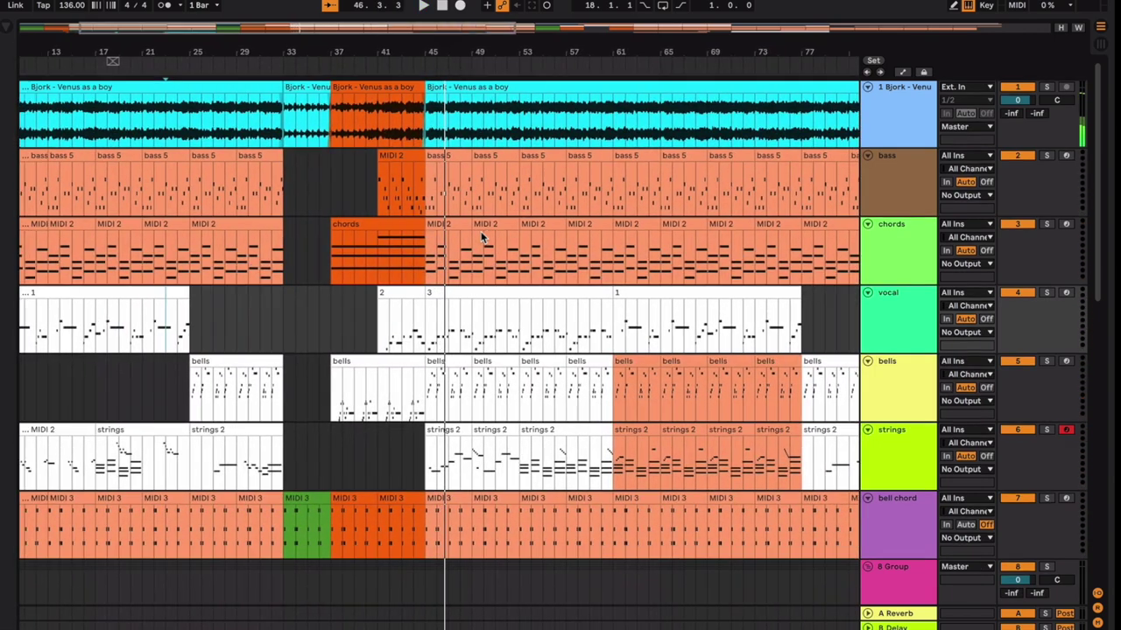
Select bars 37 to 45 from bass through bells, and bars 1 to 9 from the audio track through chords.
scroll(481, 236, "left", 3)
left_click_drag(445, 180, 537, 379)
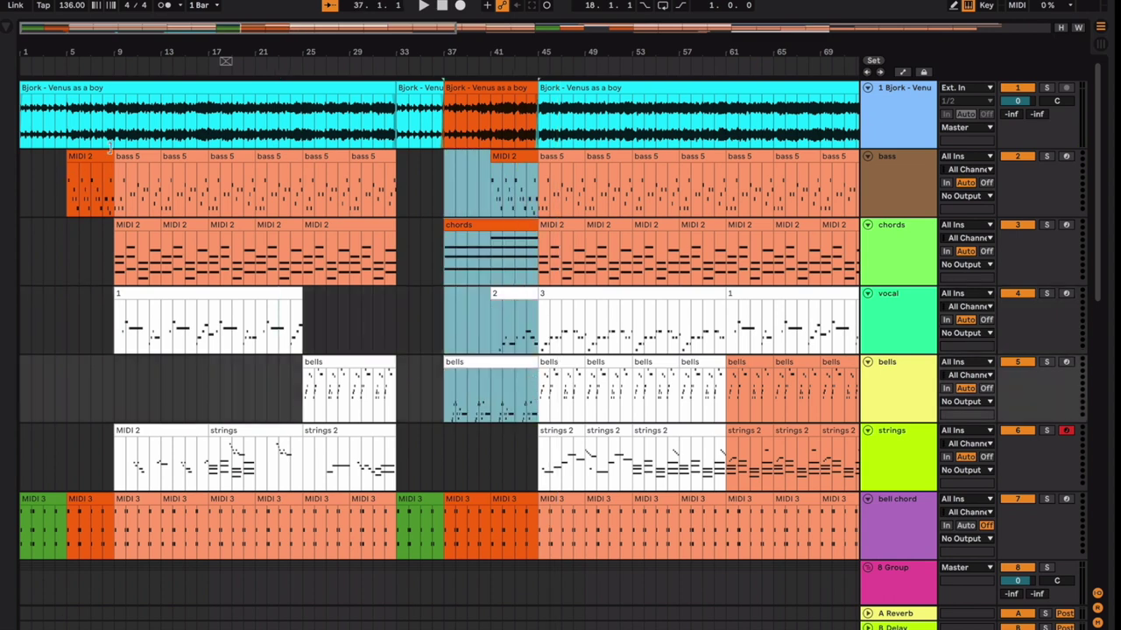
left_click_drag(116, 132, 26, 238)
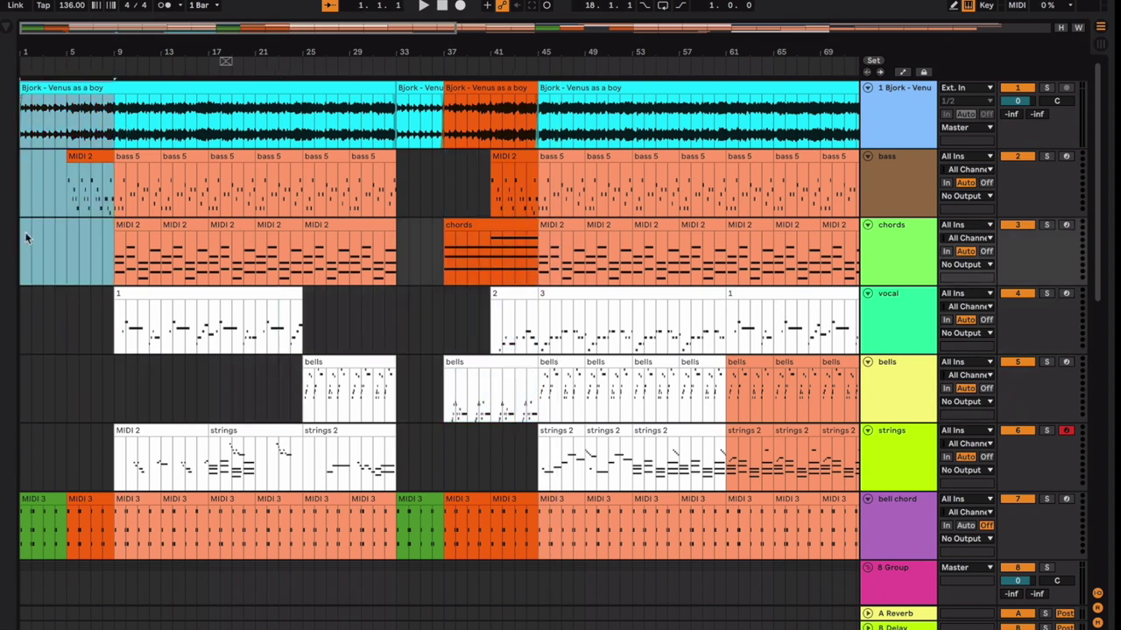
Play the audio track's intro from bar 1 and the break from bar 33 to compare them, and stop playback.
left_click_drag(65, 133, 21, 146)
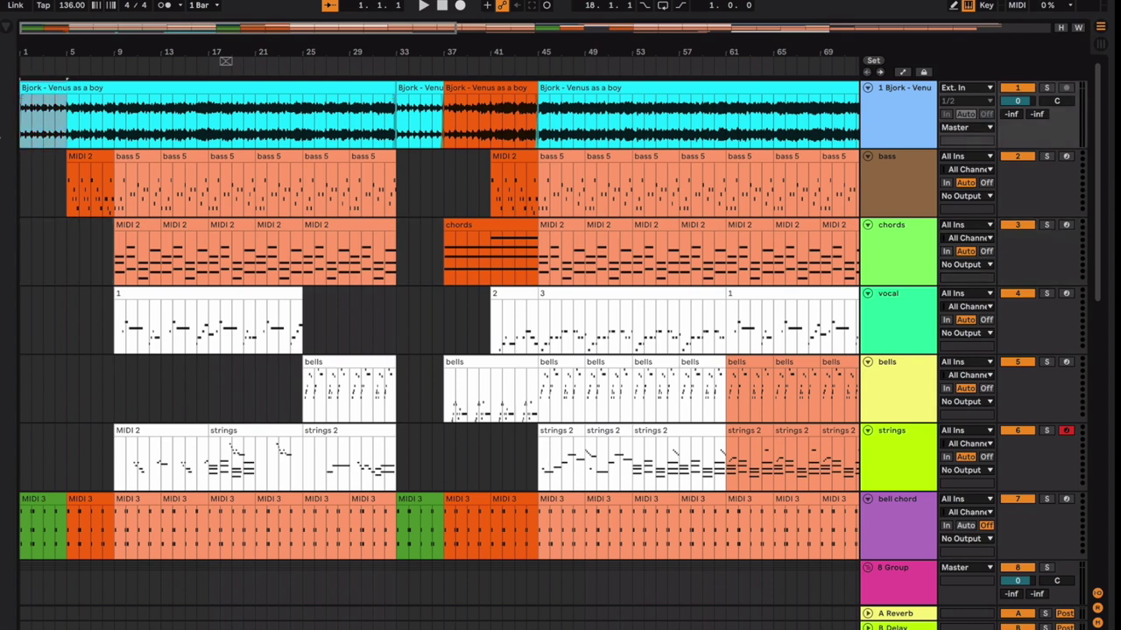
left_click(399, 169)
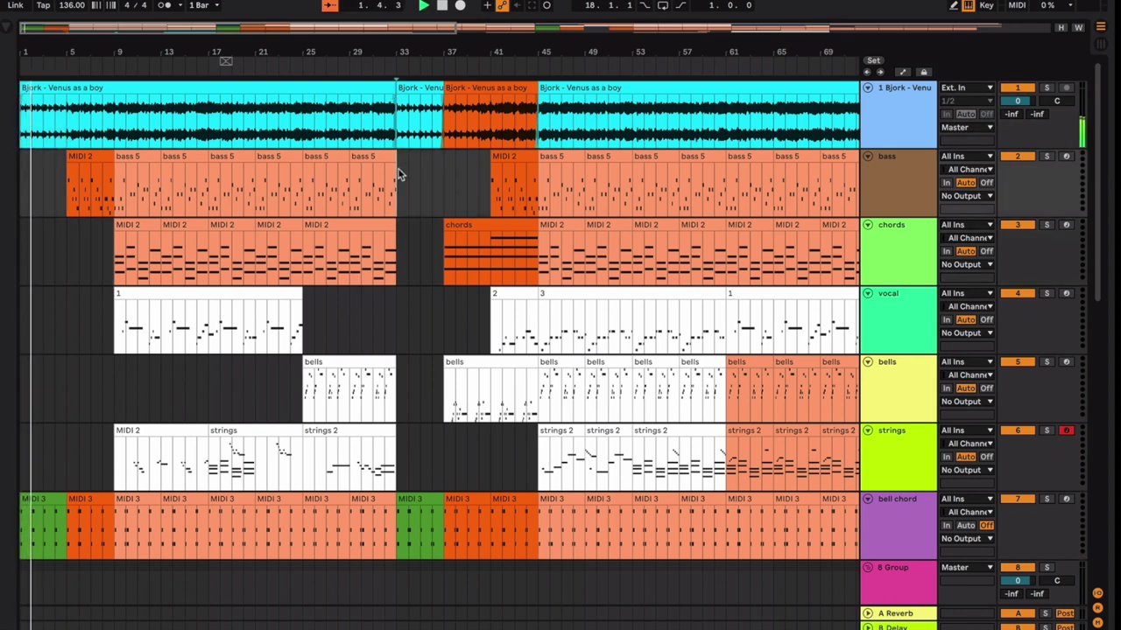
key("space")
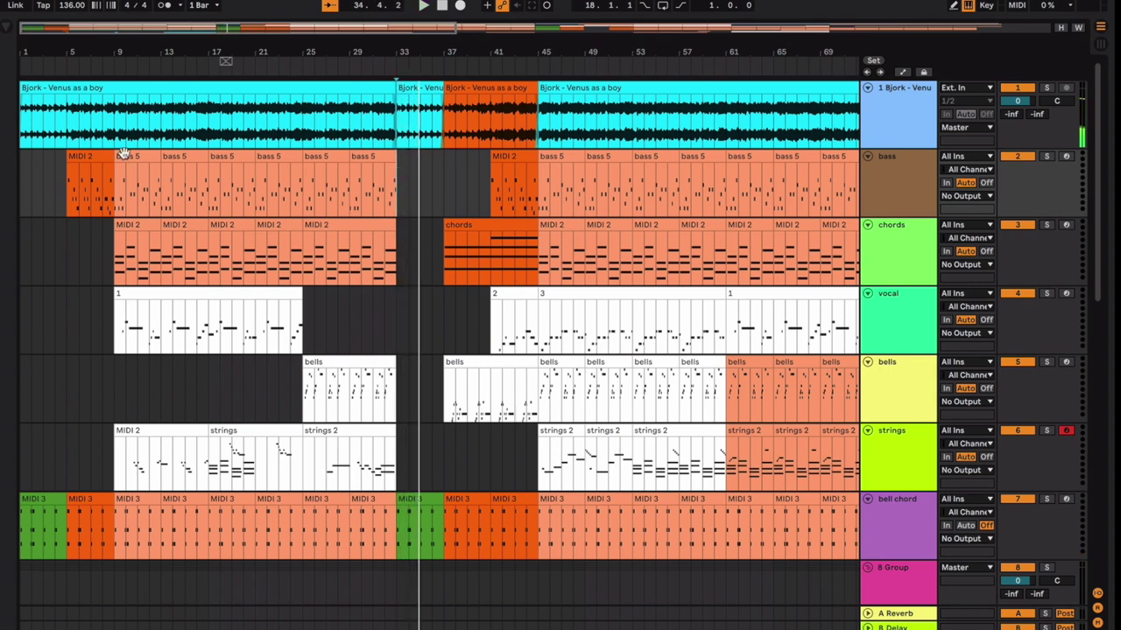
Select the chords clip at bar 37 and place the playback start at bar 41 on the bass track.
left_click(475, 221)
left_click(491, 180)
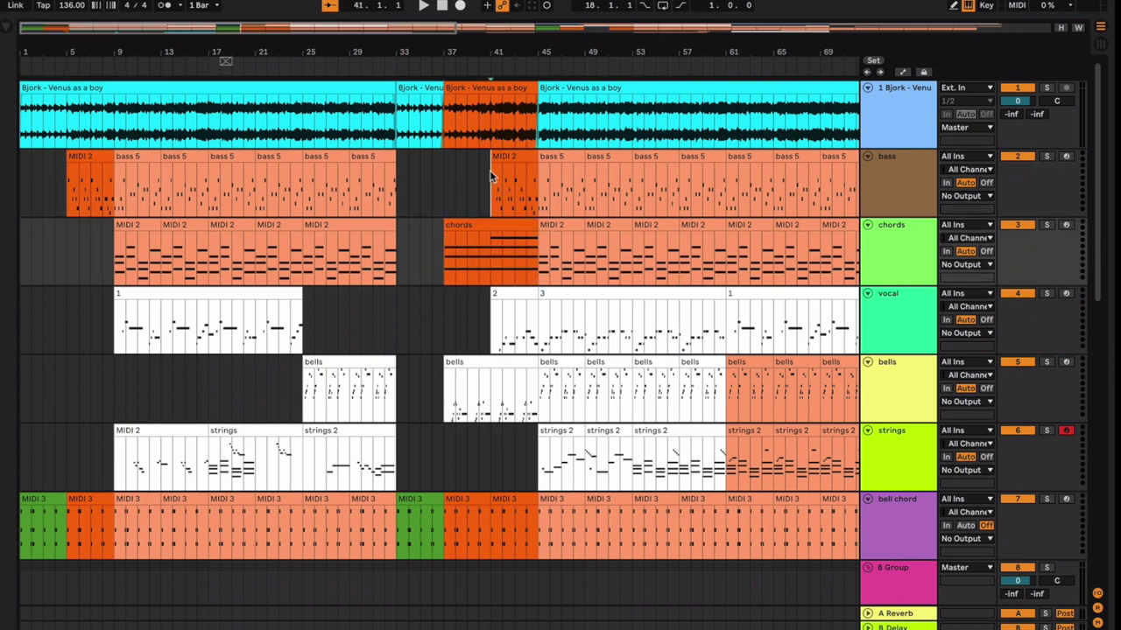
scroll(484, 289, "down", 2)
scroll(473, 283, "up", 2)
Select the bells clip at bar 37, and bars 37 to 45 on all tracks from the audio through bell chord.
left_click(453, 281)
left_click(456, 372)
scroll(460, 366, "down", 10)
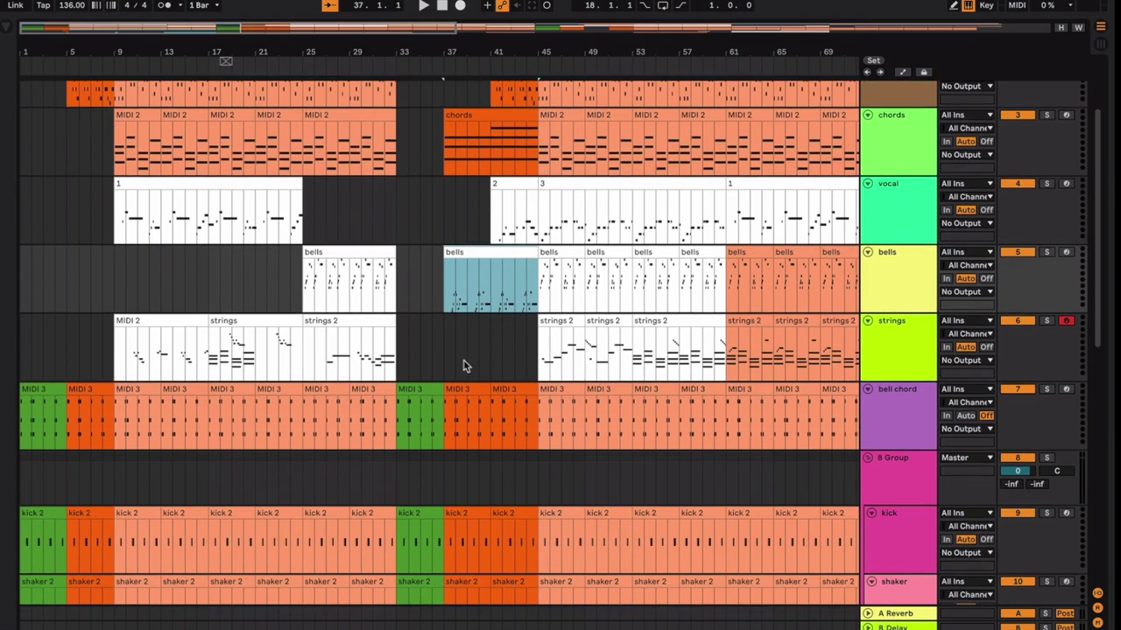
scroll(463, 366, "up", 10)
left_click_drag(451, 132, 539, 539)
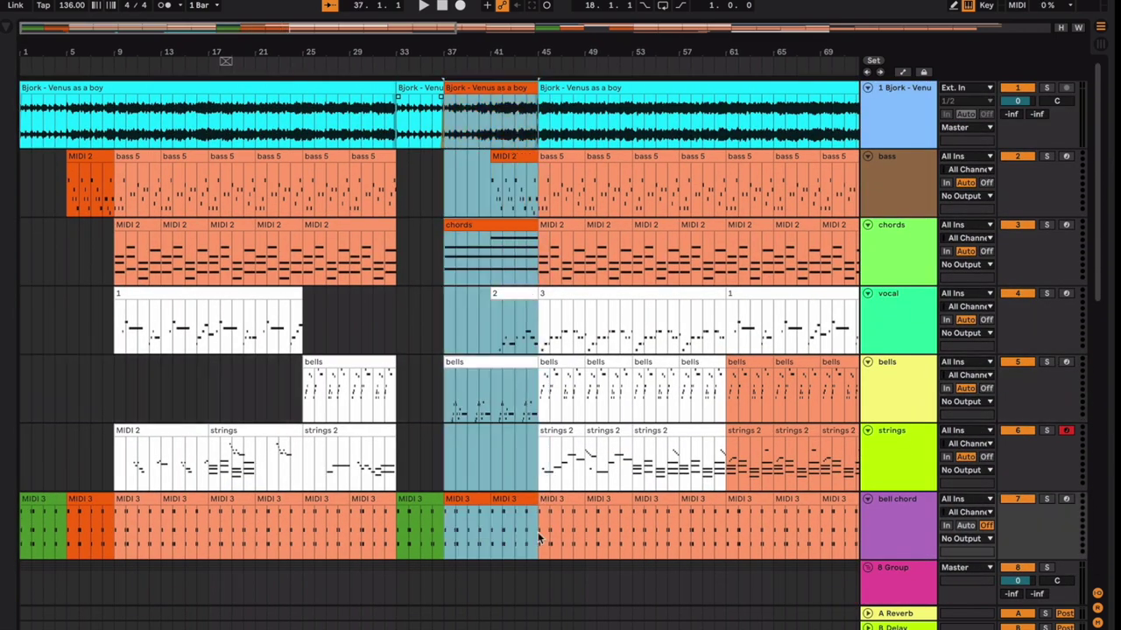
Select bars 44 to 46 on the bass track and the bass clip spanning bars 5 to 9 to compare the section endings.
left_click(553, 228)
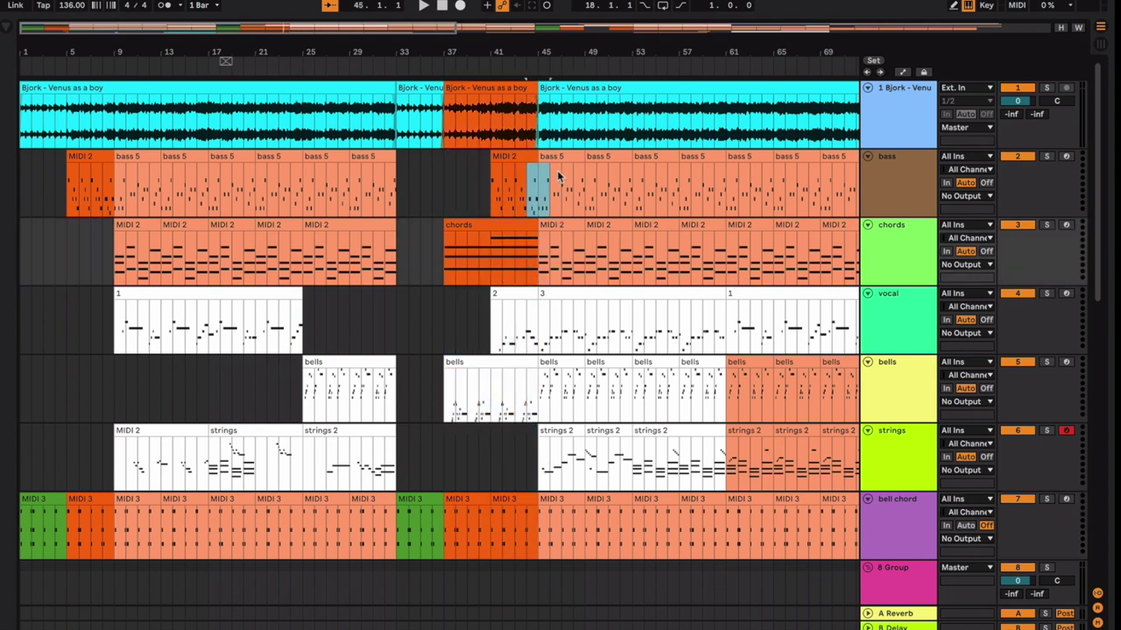
left_click_drag(550, 176, 561, 176)
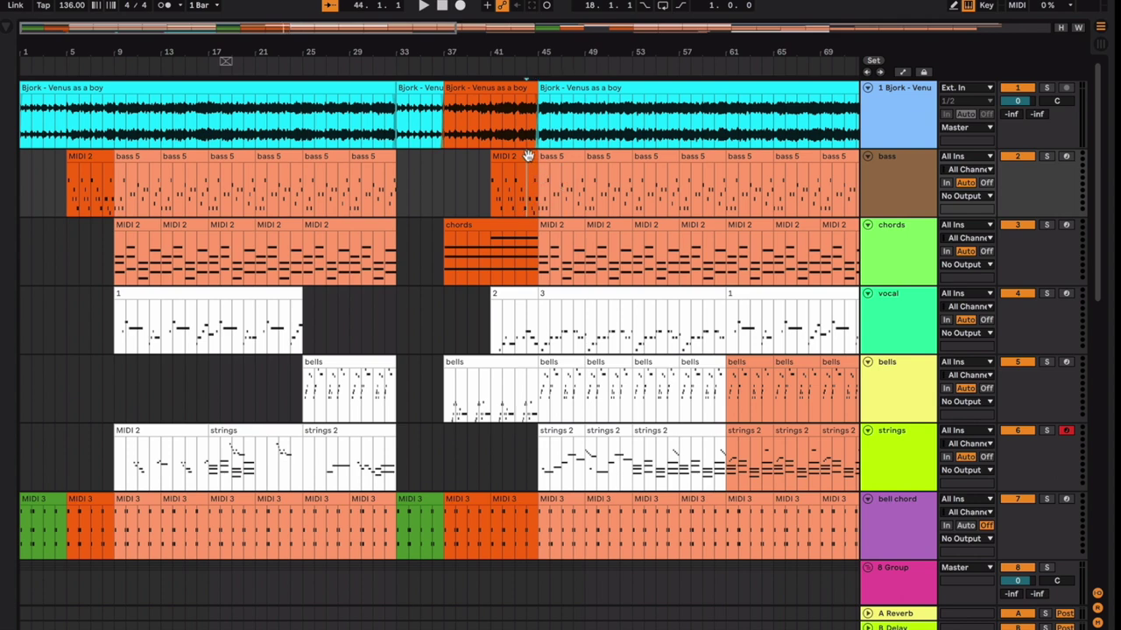
left_click(103, 155)
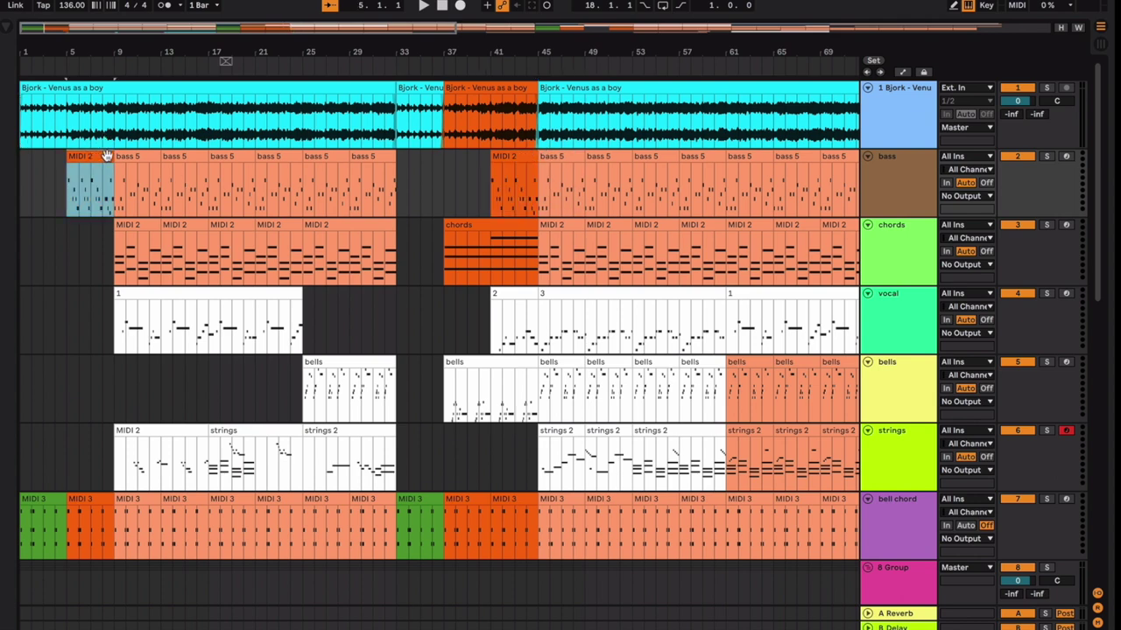
left_click(118, 156)
left_click(102, 158)
Play the arrangement briefly from bar 36 and restart playback from bar 32 on the bass track.
scroll(525, 200, "right", 6)
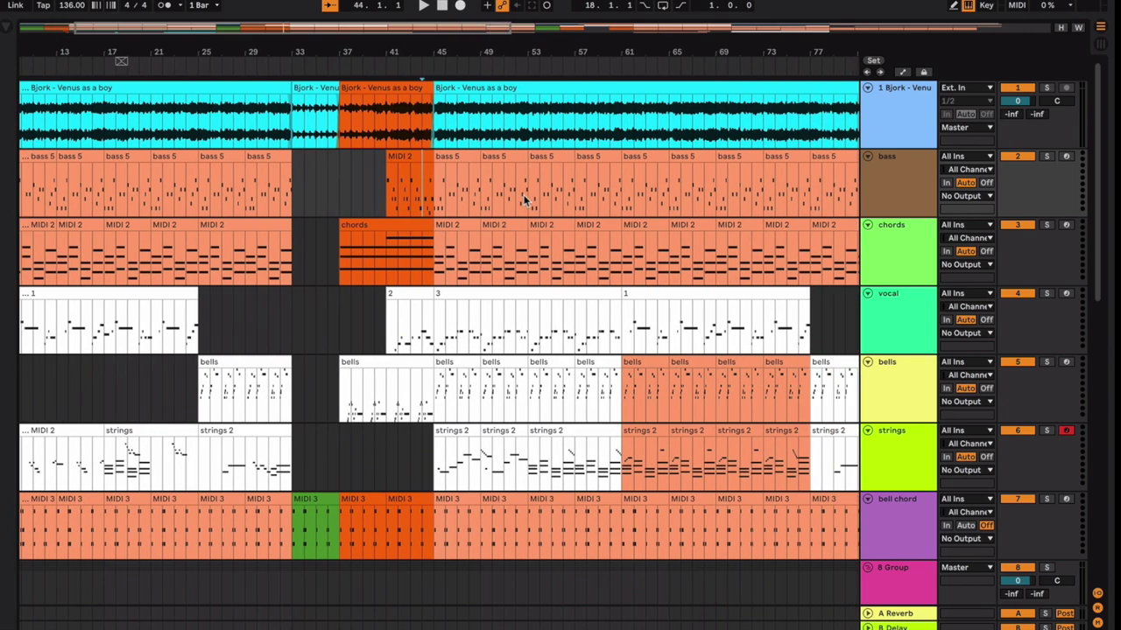
scroll(525, 200, "right", 1)
scroll(524, 201, "left", 1)
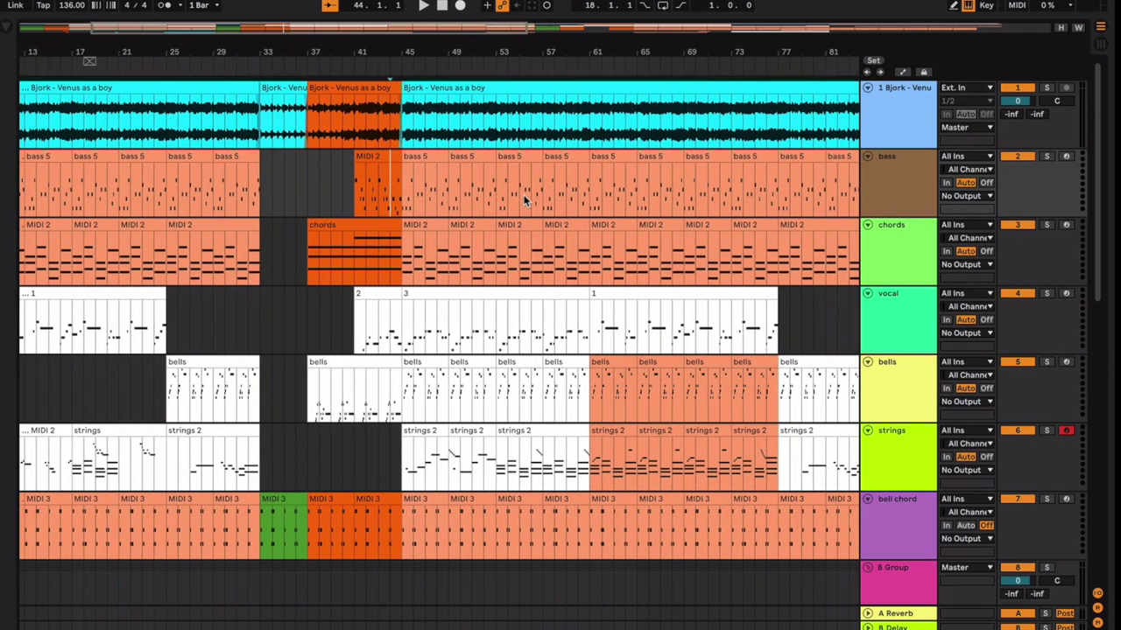
scroll(525, 199, "right", 1)
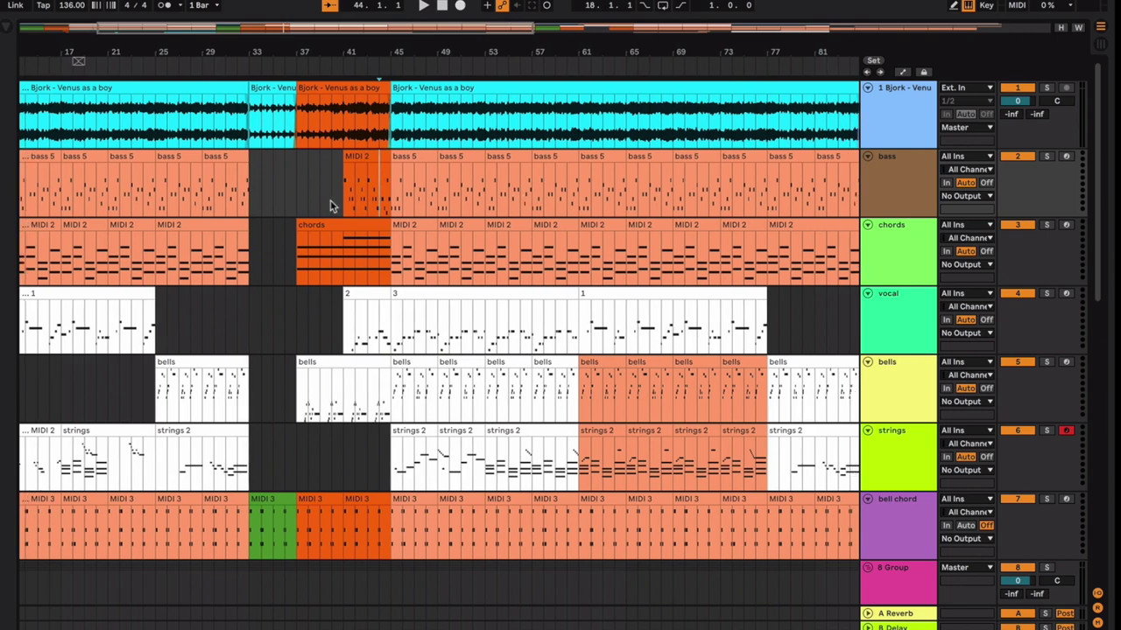
scroll(689, 352, "left", 4)
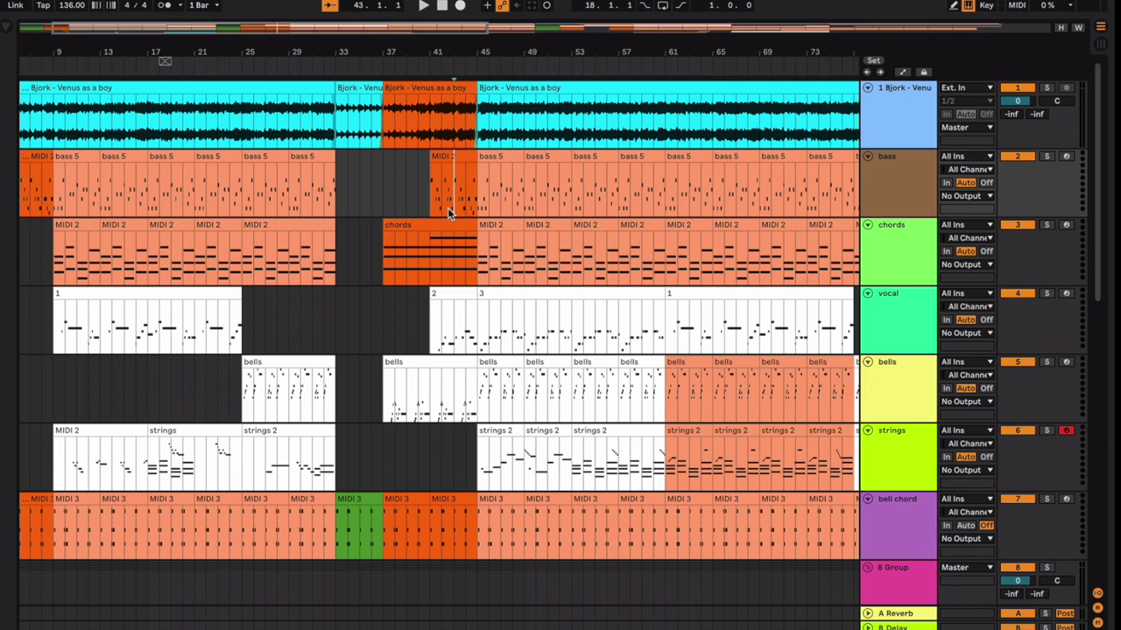
left_click(376, 212)
key("space")
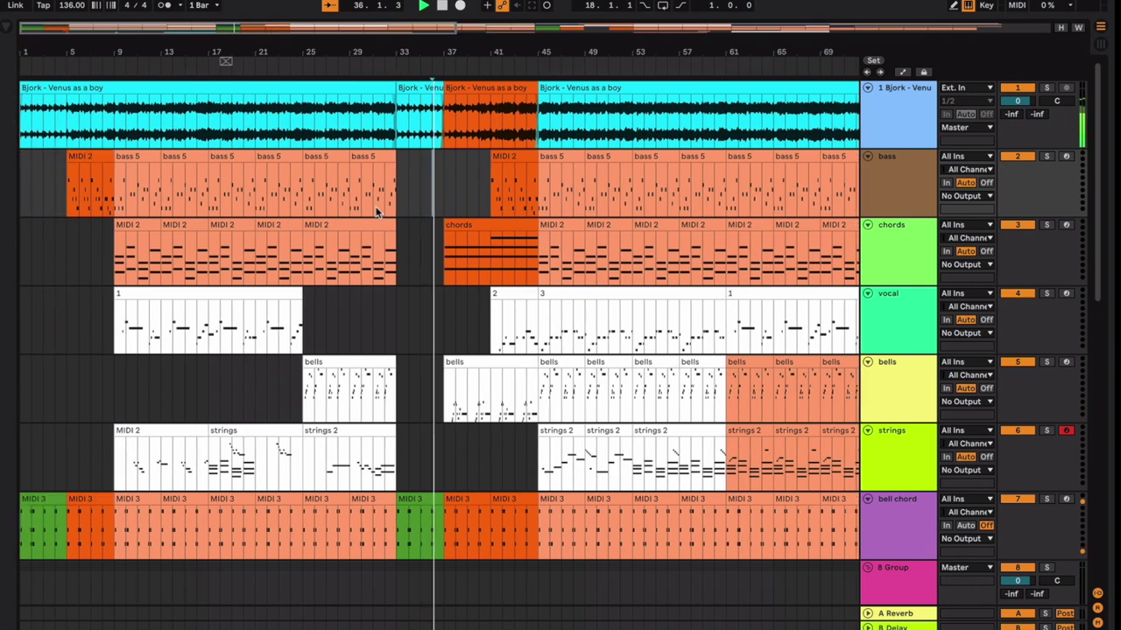
left_click(386, 208)
key("space")
key("space")
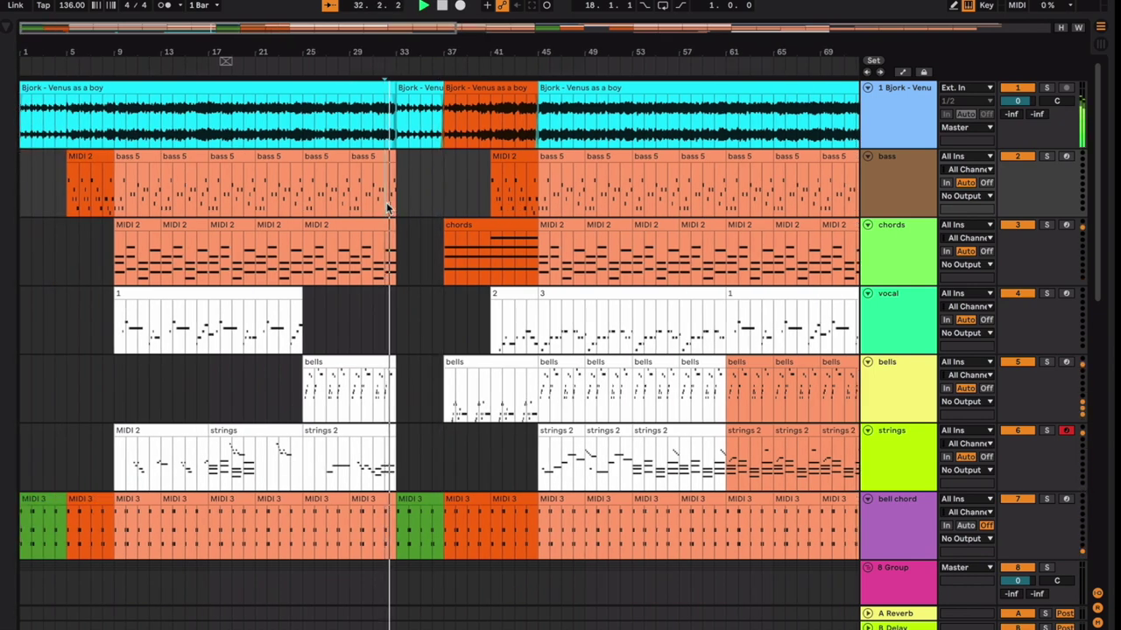
Examine the notes of all parts up close around bar 49 during playback, and return to the overview of the sections.
key("plus")
key("plus")
key("plus")
key("plus")
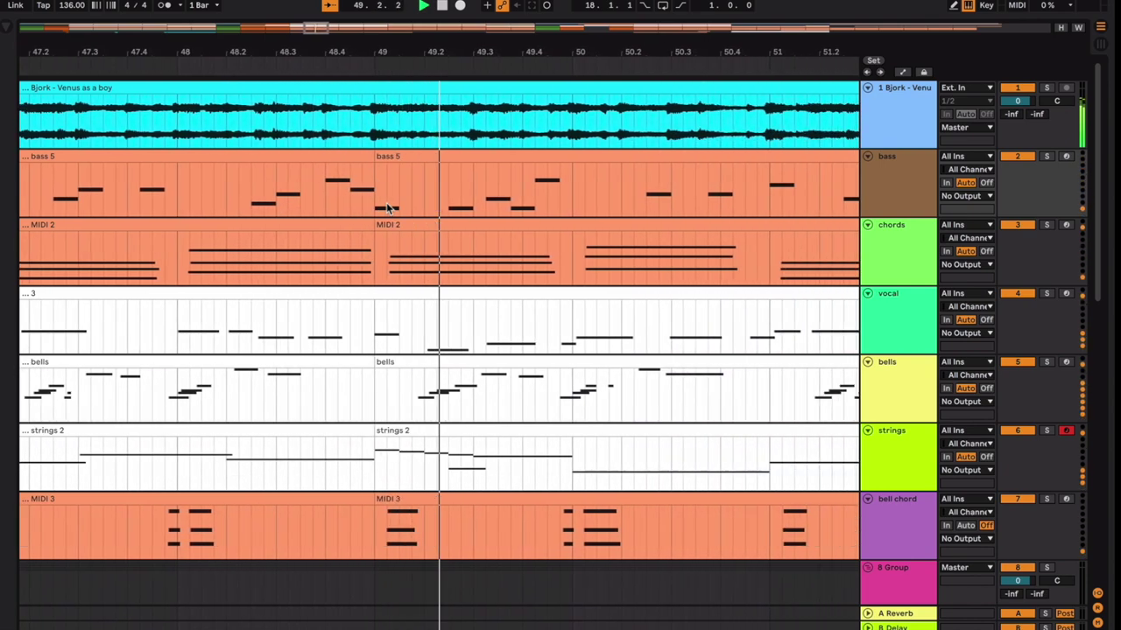
key("minus")
key("minus")
key("minus")
key("minus")
key("minus")
key("minus")
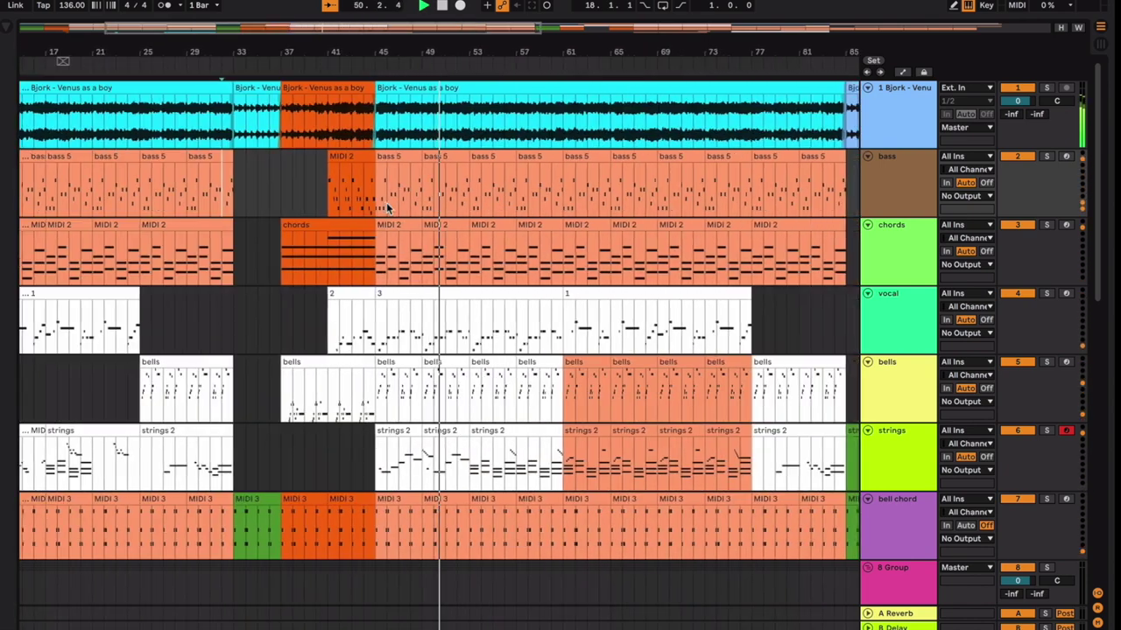
Examine the section from bar 45 during playback, comparing the vocal, bells and strings parts before and after bar 61.
scroll(387, 206, "down", 3)
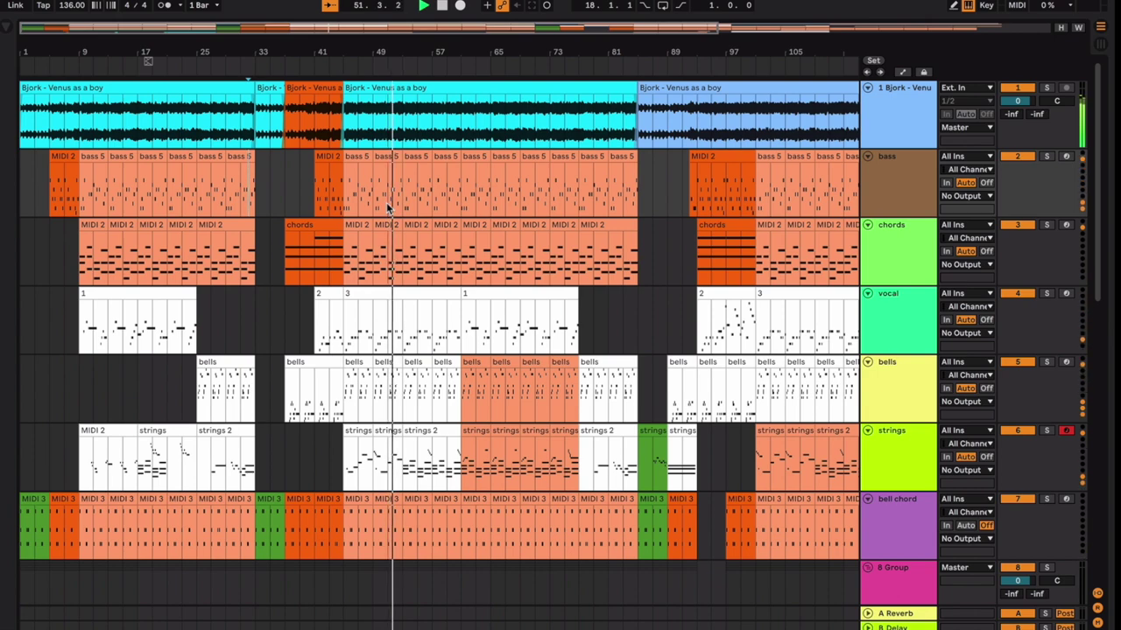
scroll(386, 202, "up", 8)
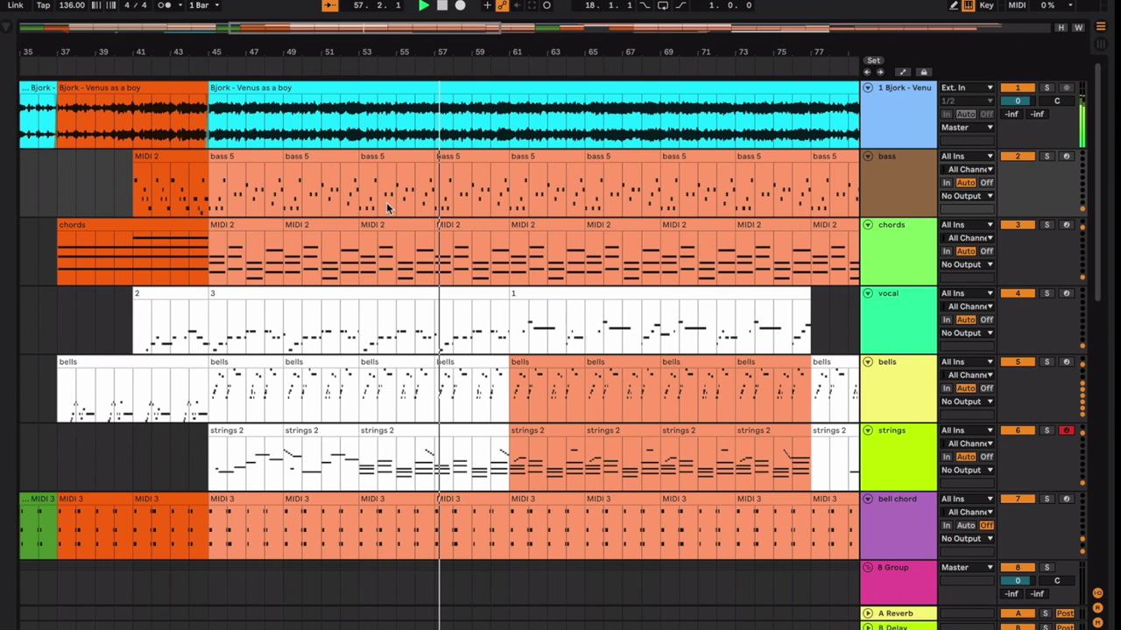
key("minus")
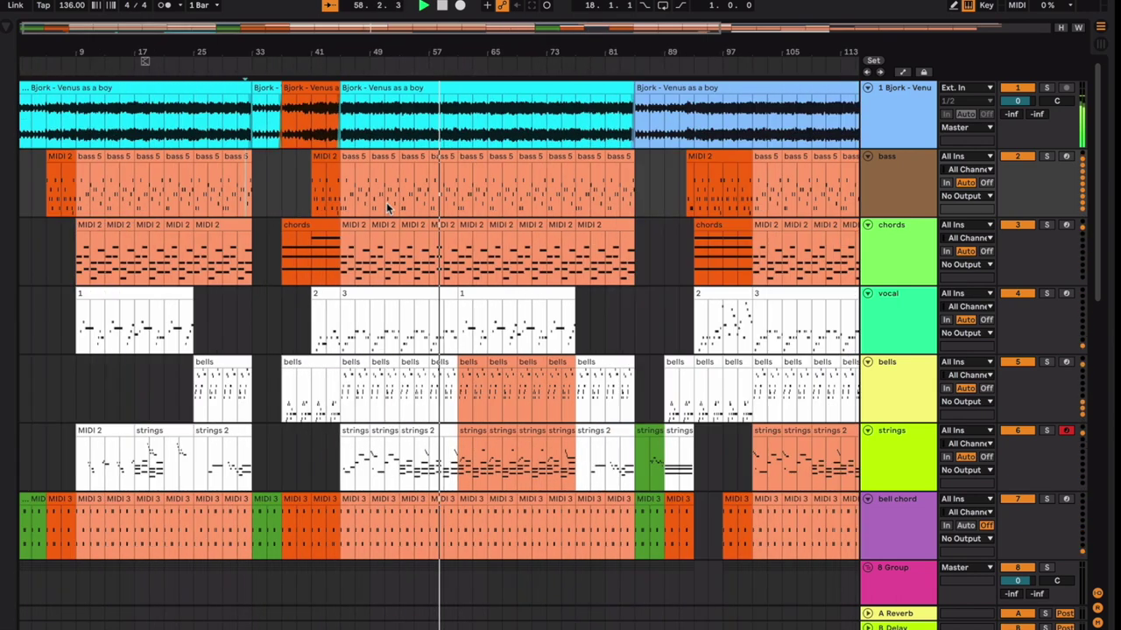
key("plus")
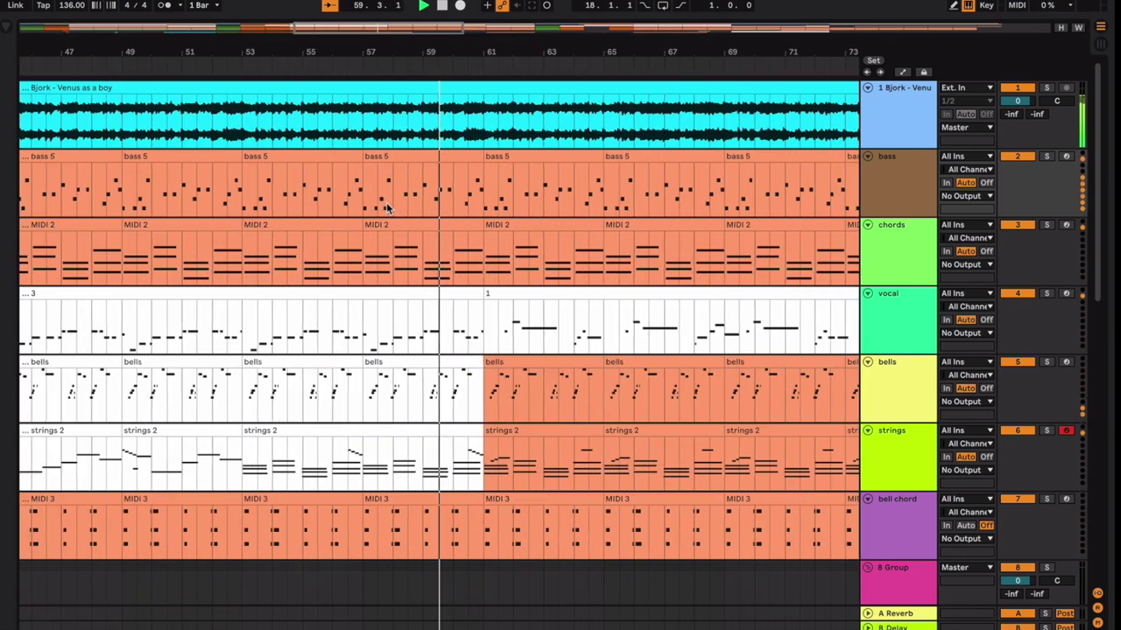
key("minus")
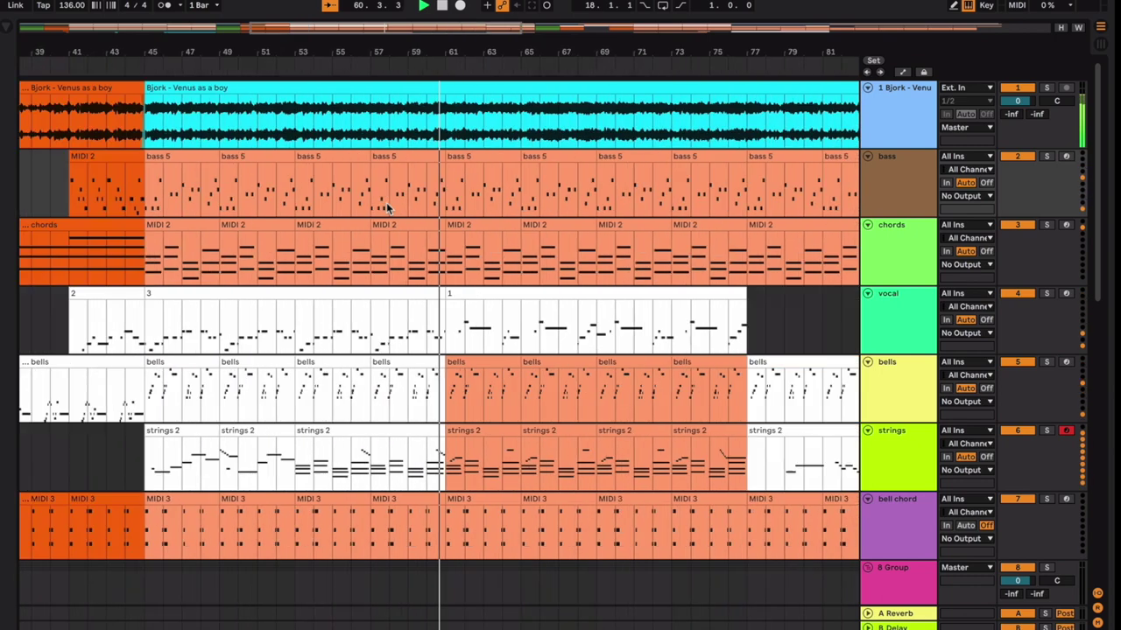
key("minus")
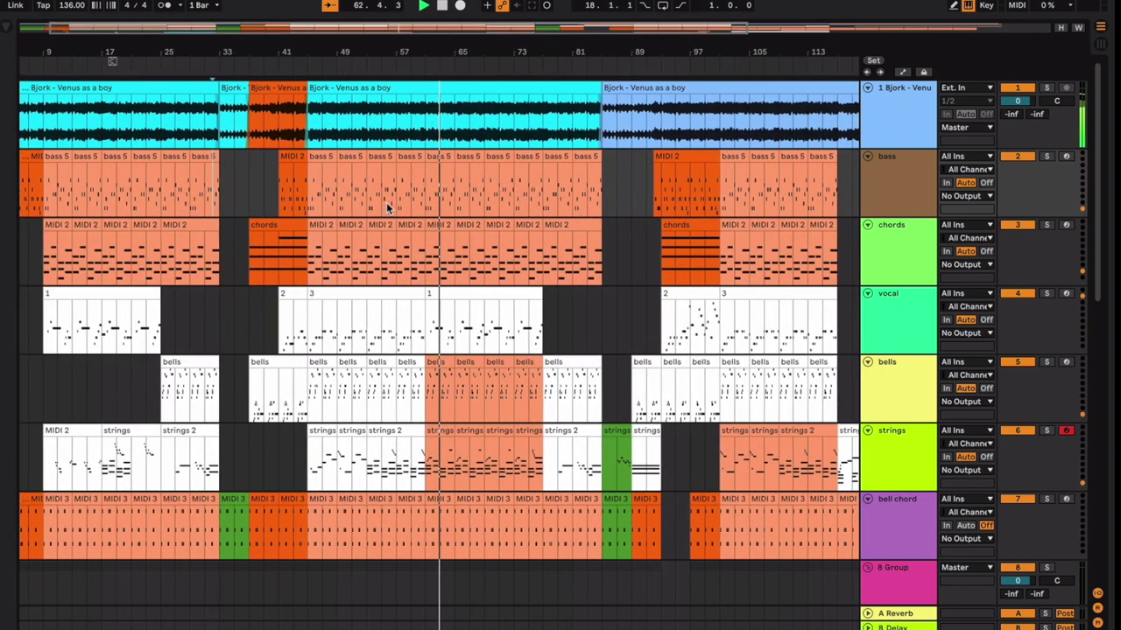
Recolor the bells and strings clips spanning bars 61 to 77 white.
key("plus")
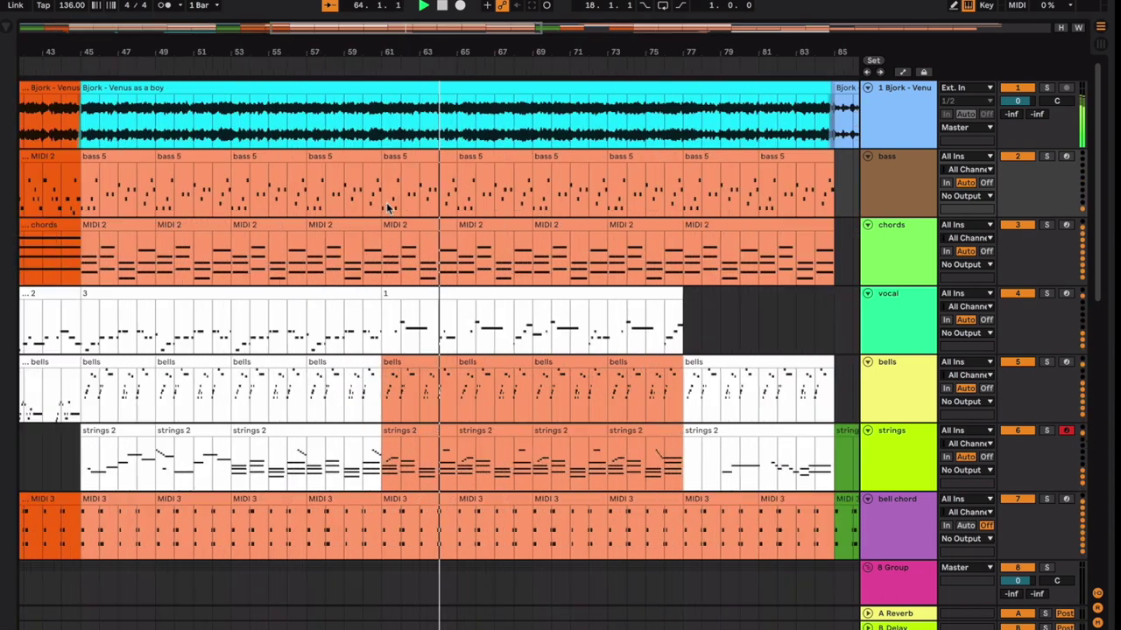
key("plus")
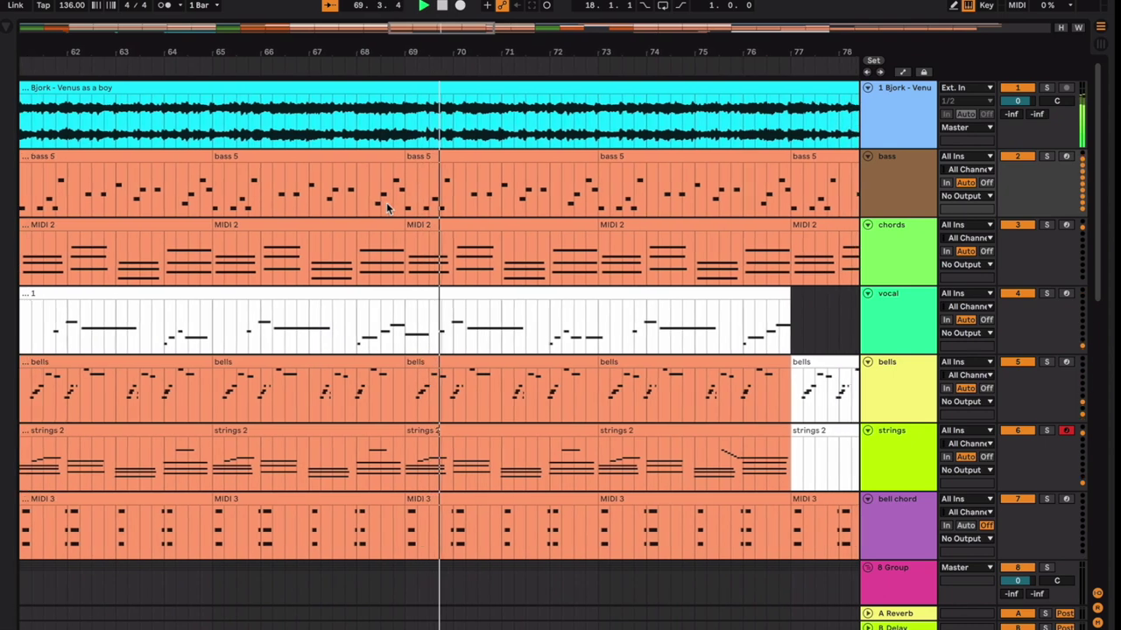
left_click(642, 364)
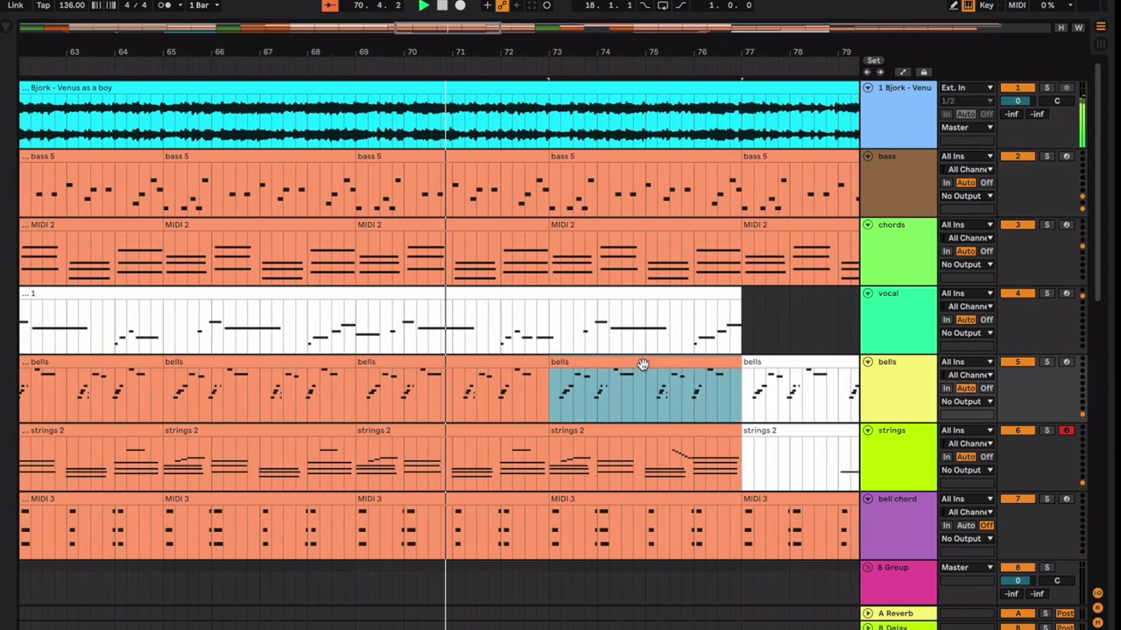
scroll(635, 364, "left", 4)
left_click(295, 359, "shift")
left_click(308, 427, "shift")
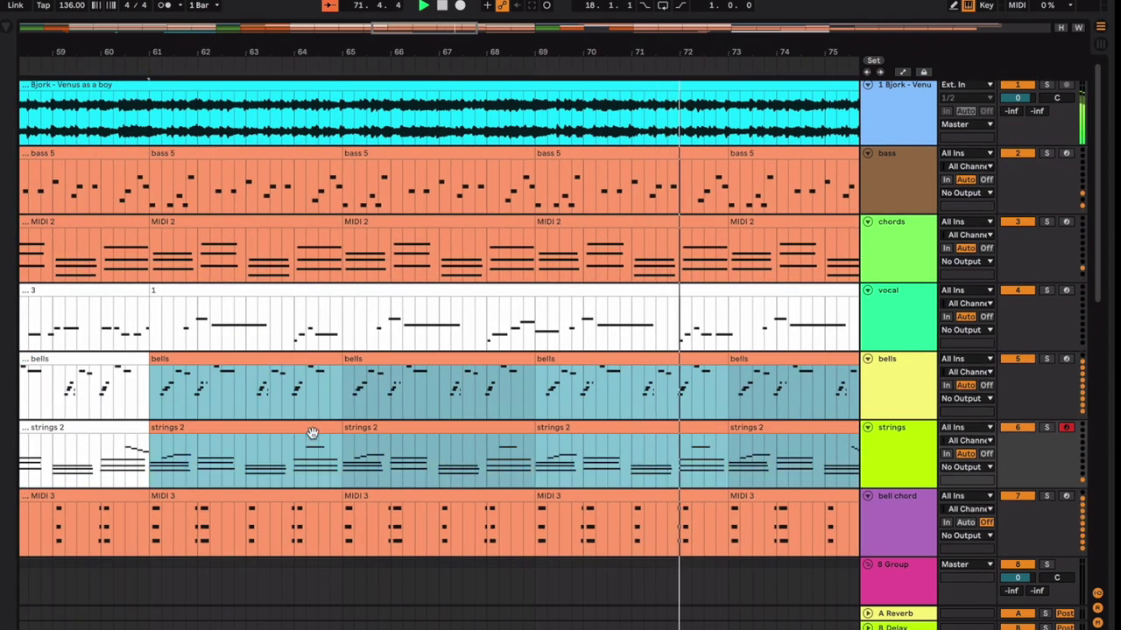
right_click(312, 431)
left_click(499, 372)
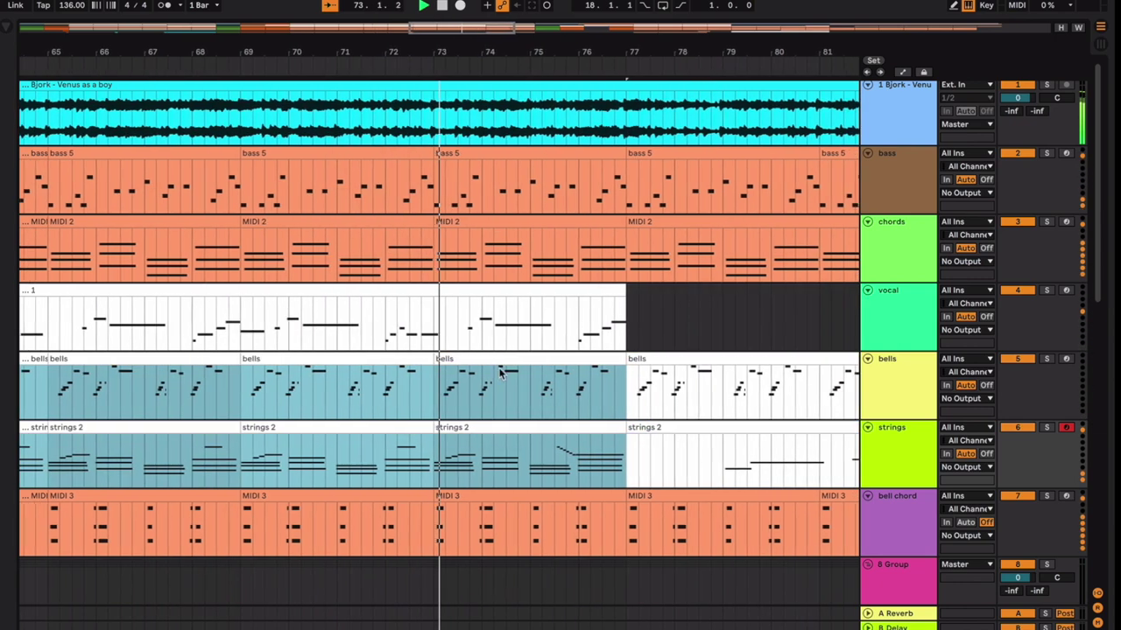
Let the arrangement play on to bar 85 and view the surrounding sections in the wider overview.
left_click(548, 350)
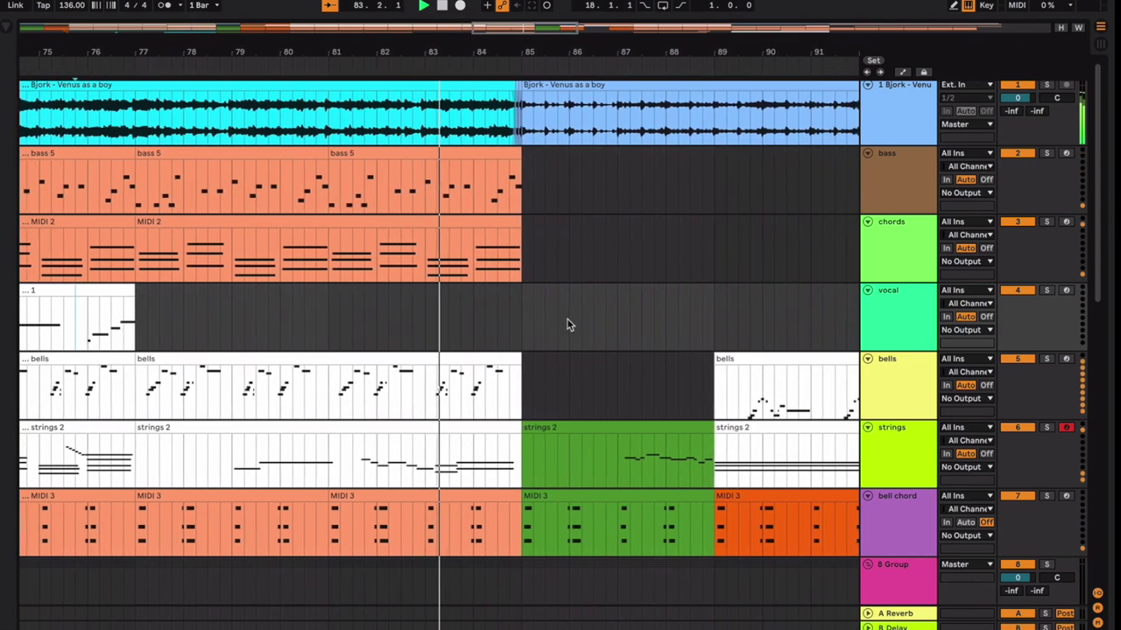
key("minus")
key("minus")
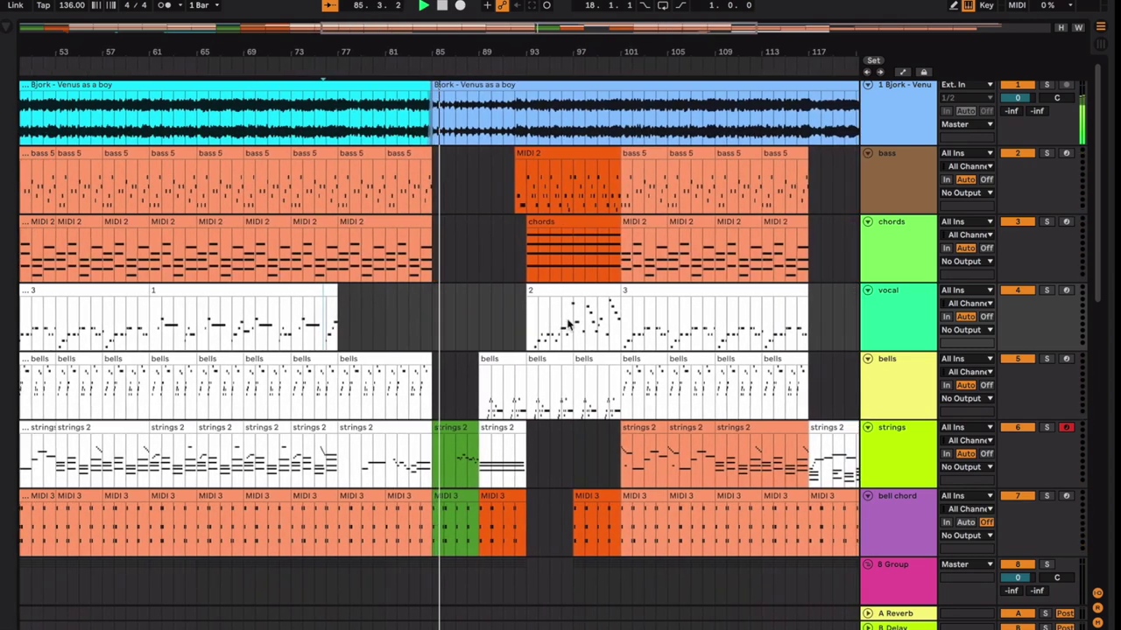
scroll(431, 326, "left", 5)
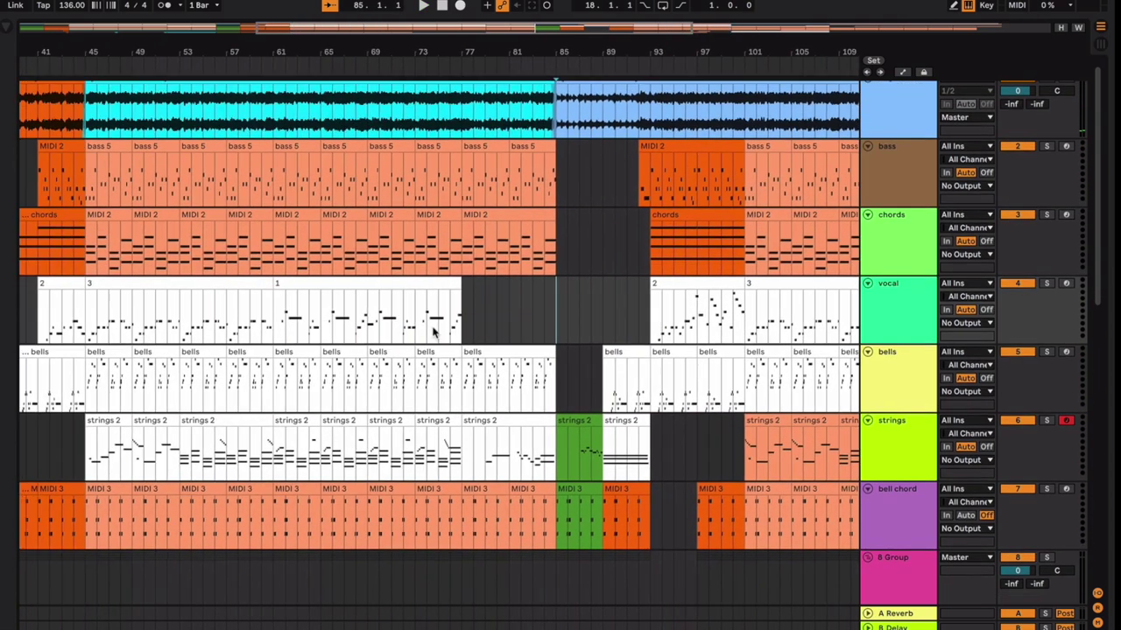
Compare the bells, vocal and bass parts at several positions within the section starting at bar 45.
left_click(400, 354)
left_click(300, 350)
left_click(270, 292)
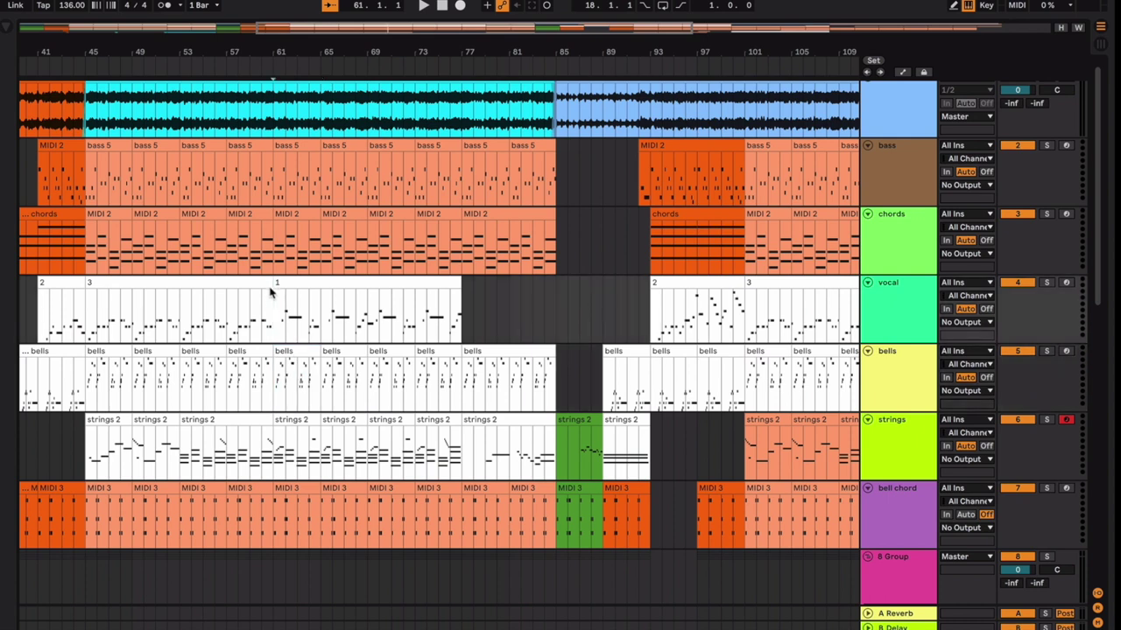
left_click(405, 352)
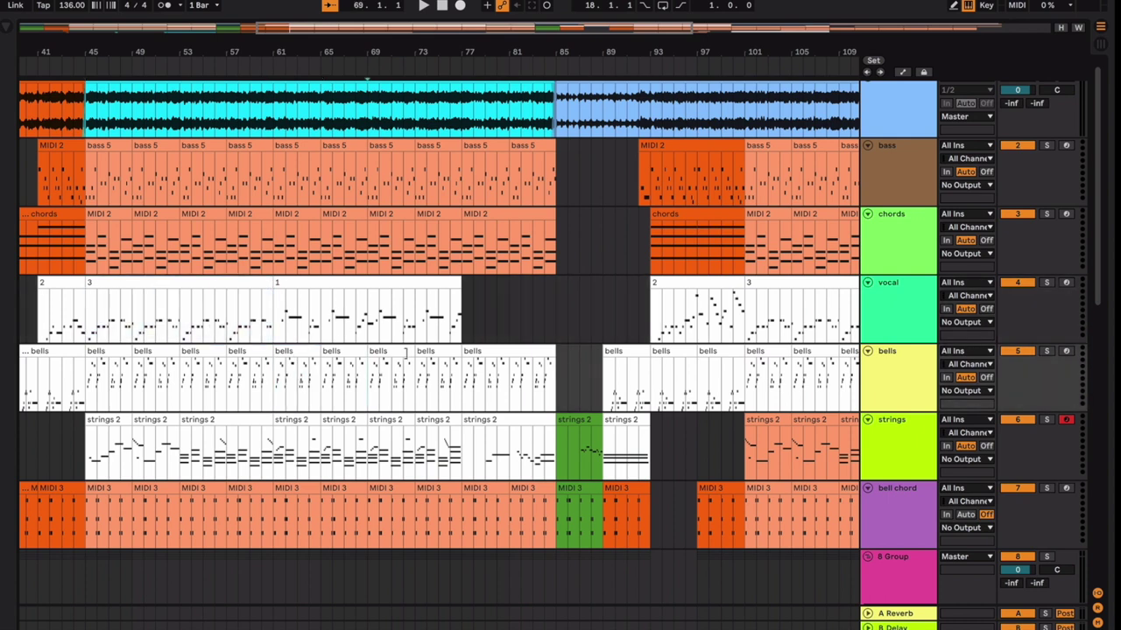
left_click(506, 158)
left_click(522, 137)
left_click(516, 142)
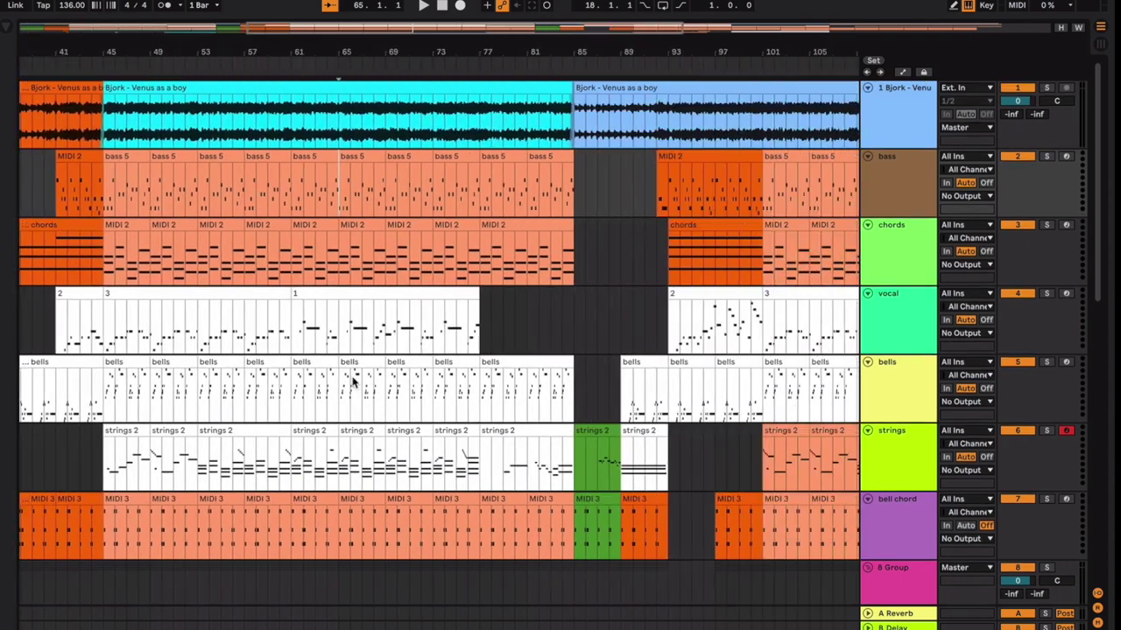
Select the vocal and bells parts from bar 63 onward, compare them with the opening section, and place the cursor at bar 45.
left_click_drag(512, 306, 320, 400)
scroll(320, 403, "left", 10)
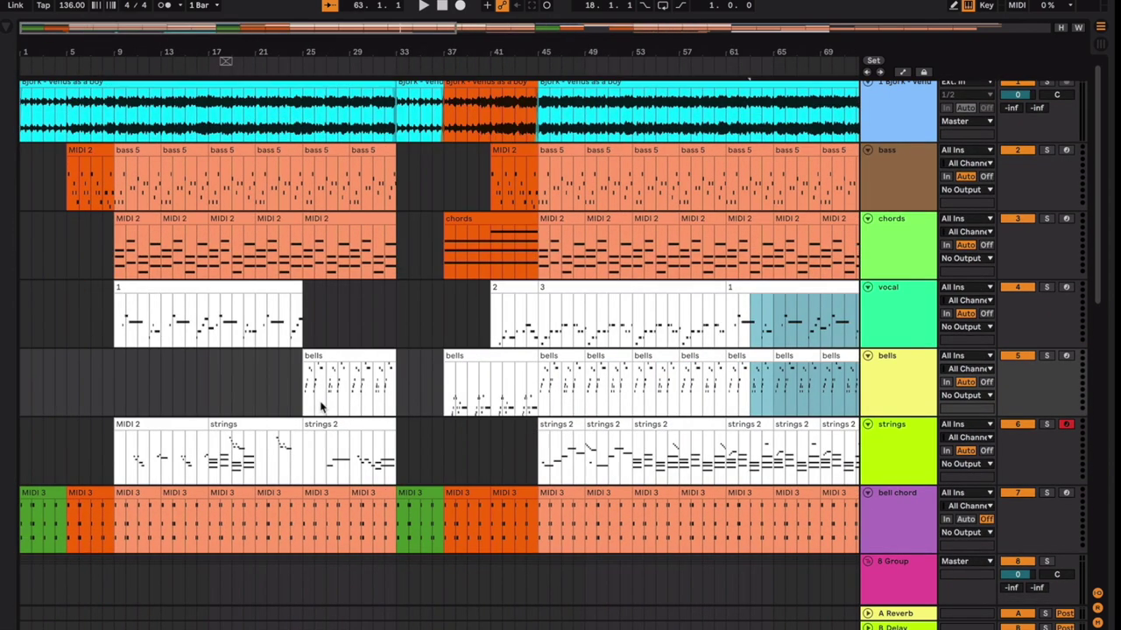
scroll(284, 397, "right", 5)
left_click(379, 332)
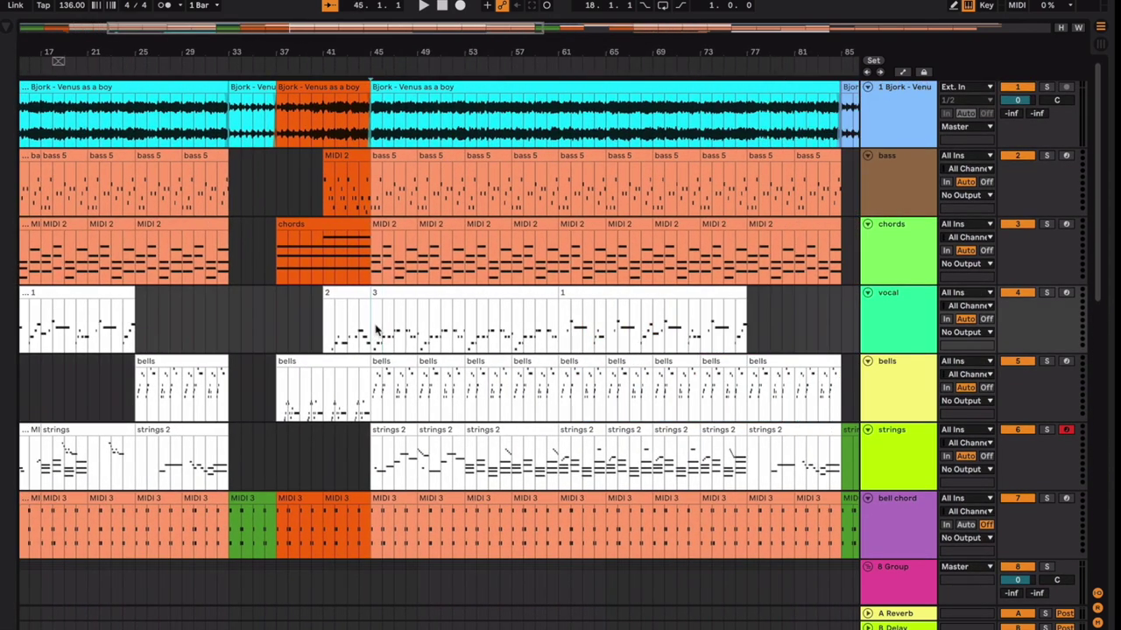
Compare vocal clip 3 at bar 45 with vocal clip 1 at bar 9 by selecting each.
scroll(383, 329, "left", 4)
scroll(391, 328, "right", 1)
left_click(532, 294)
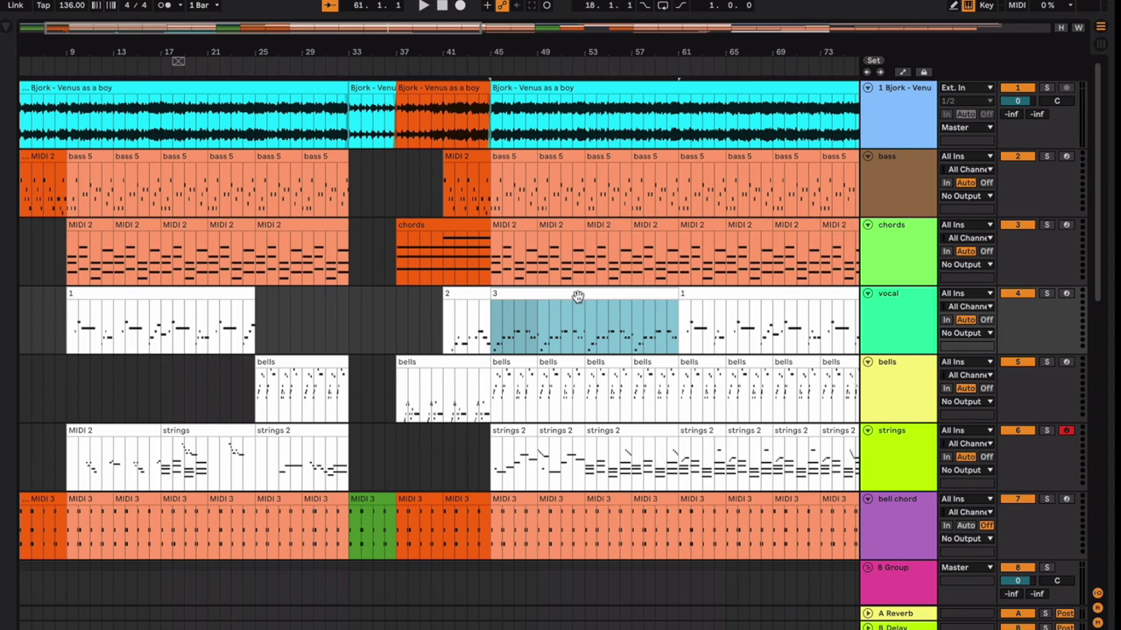
left_click(84, 343)
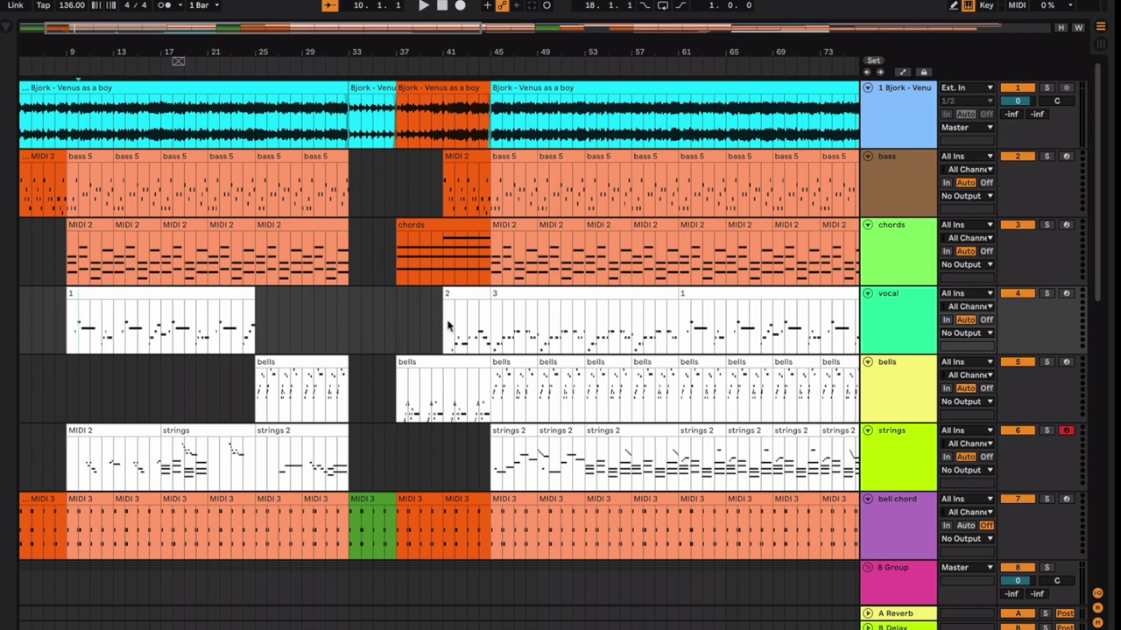
left_click(504, 298)
scroll(423, 302, "right", 1)
left_click(161, 298)
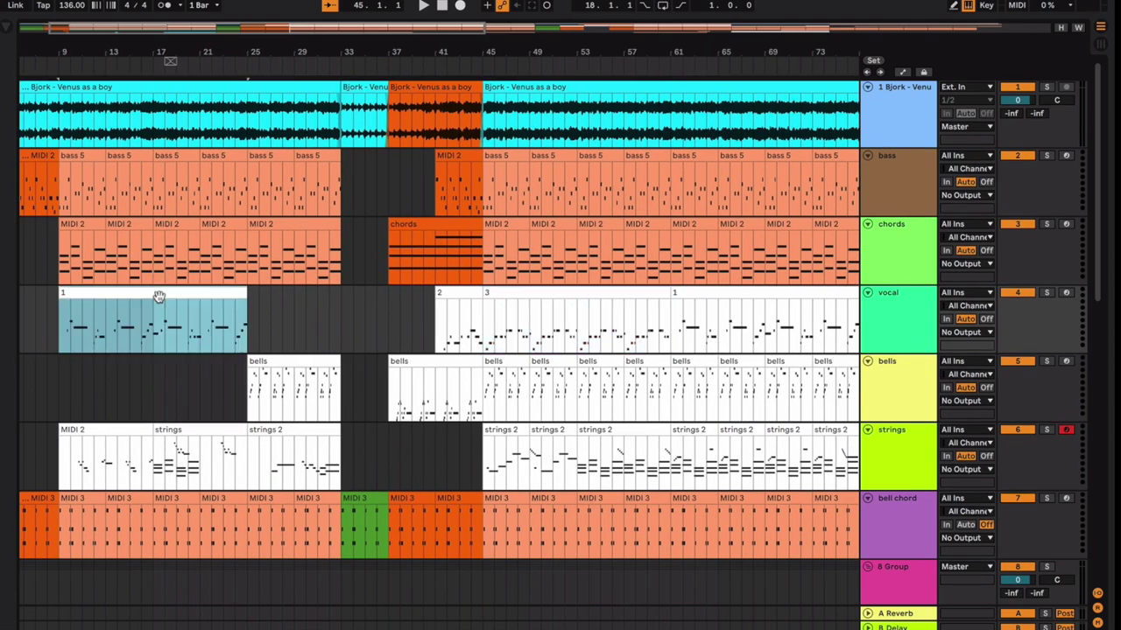
Select vocal clip 3 at bar 45 and play its opening bars.
left_click(514, 293)
scroll(514, 298, "right", 1)
scroll(513, 297, "down", 1)
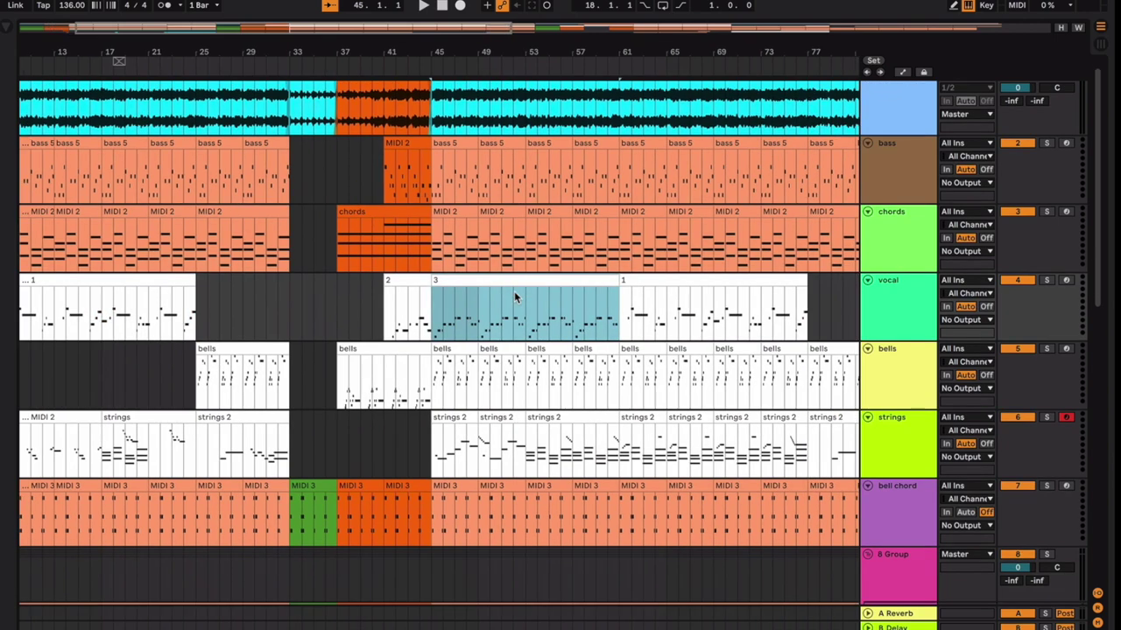
key("space")
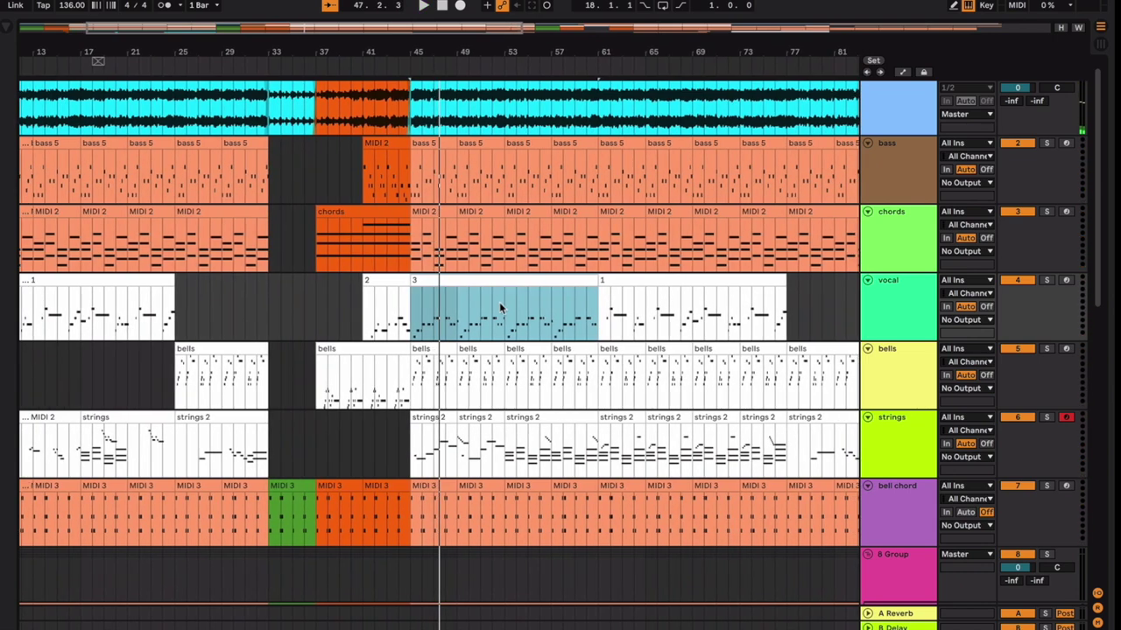
scroll(487, 310, "left", 2)
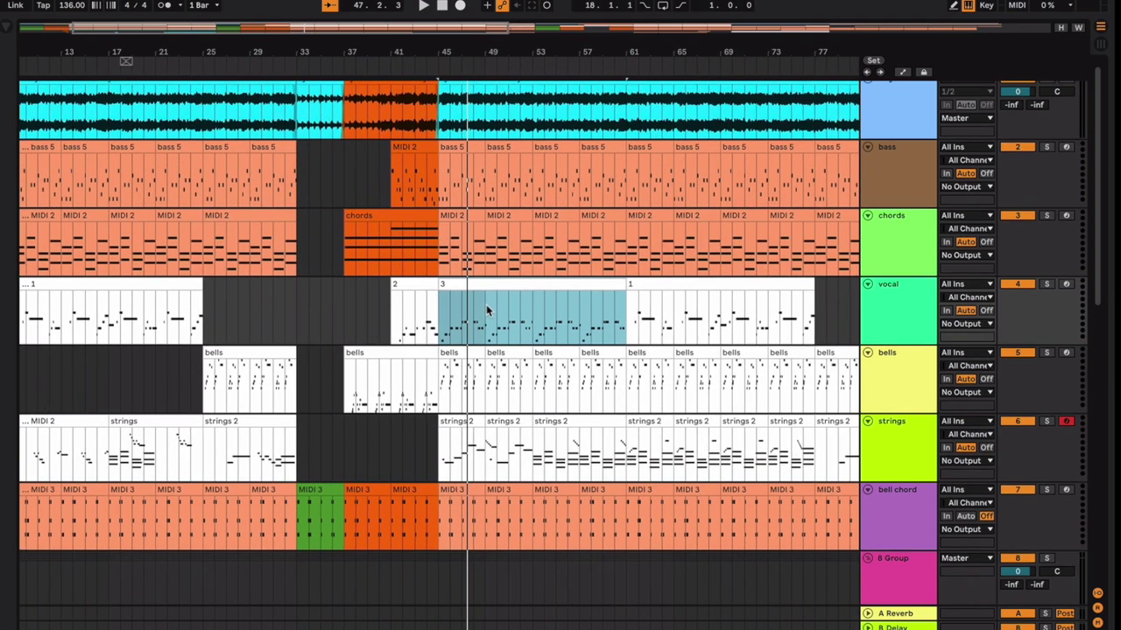
Play briefly from the bells clip at bar 45, then reselect vocal clip 3 and view it beside the neighbouring sections.
left_click(462, 351)
key("space")
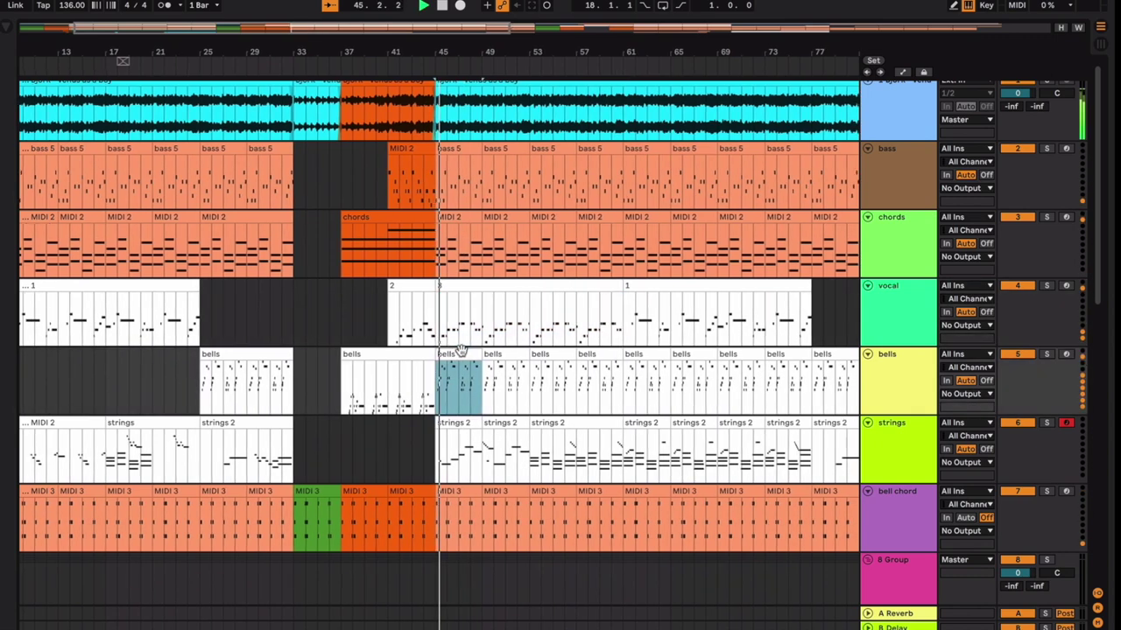
key("space")
left_click(476, 287)
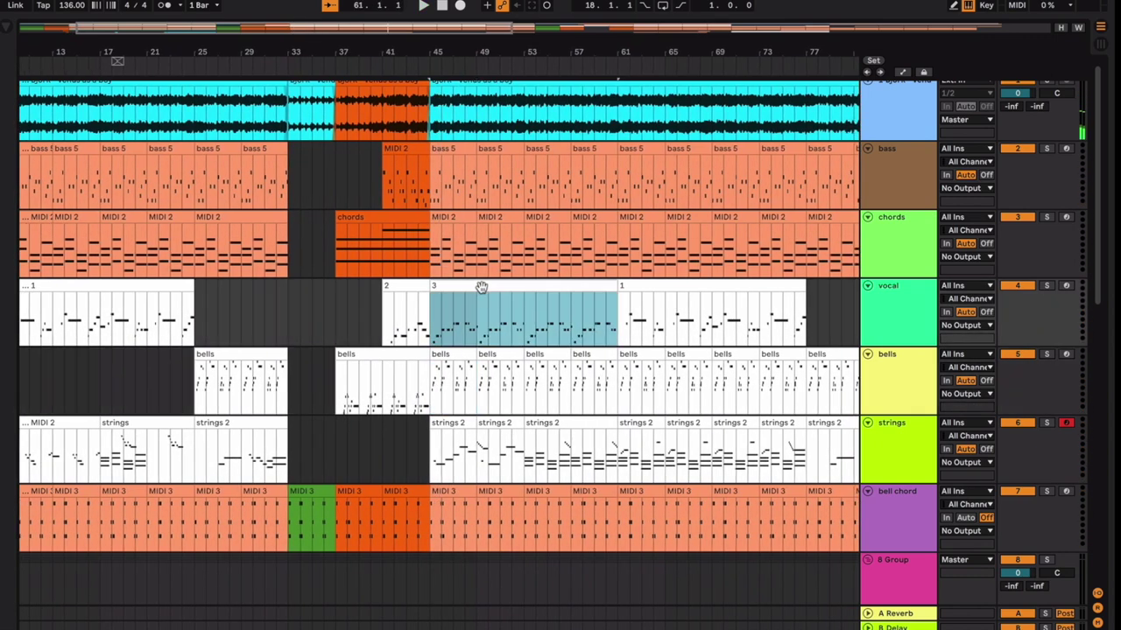
scroll(478, 288, "right", 2)
scroll(478, 287, "up", 1)
scroll(477, 290, "left", 2)
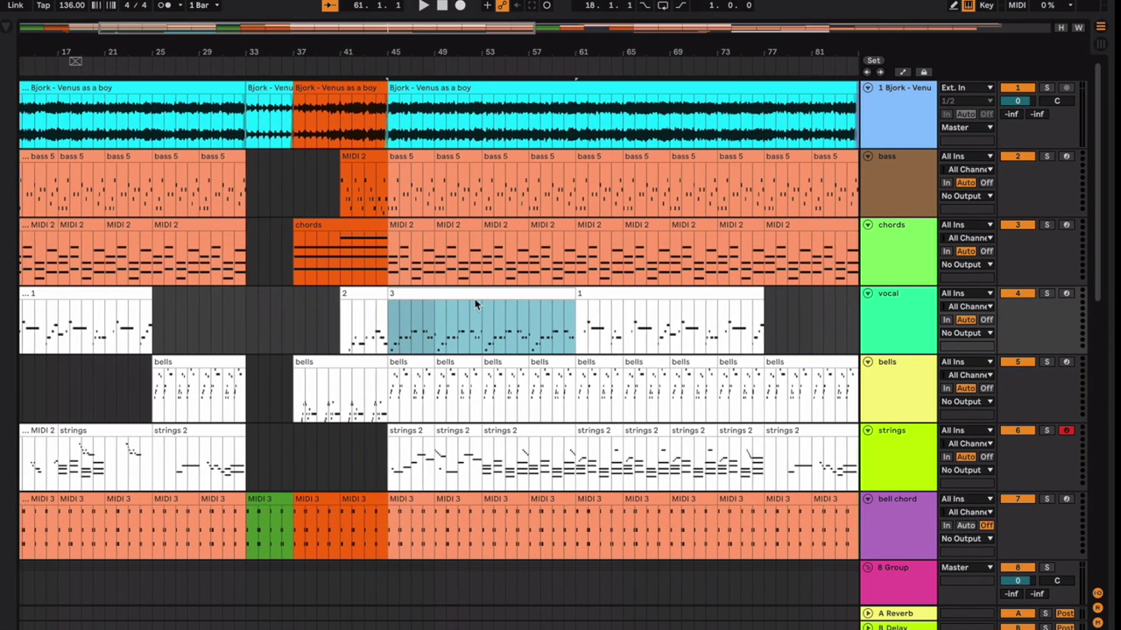
scroll(462, 291, "left", 5)
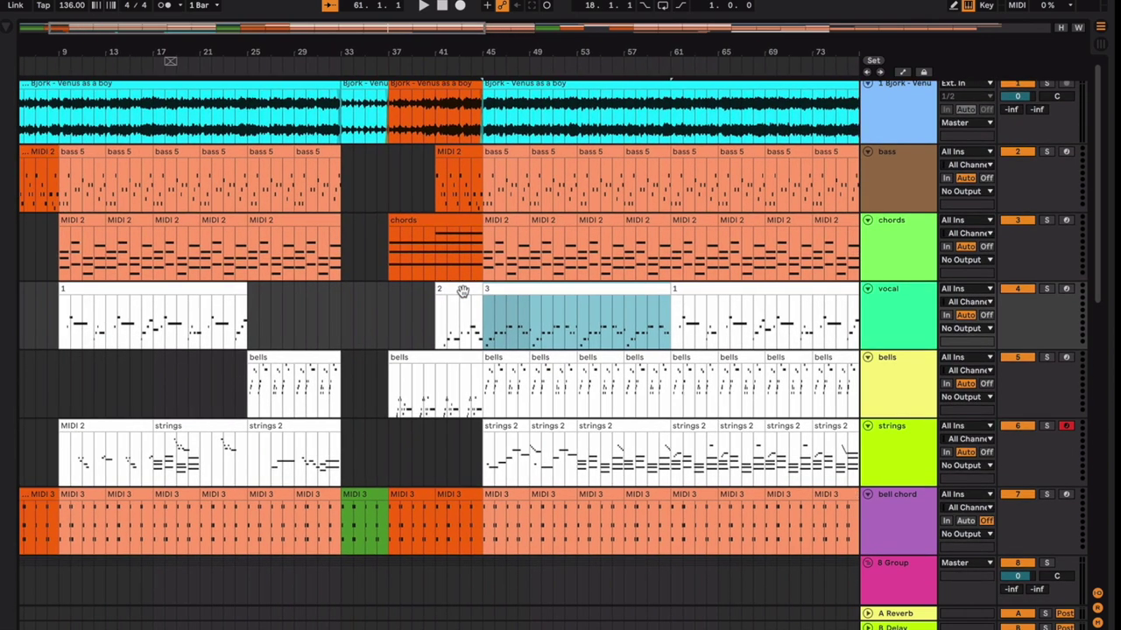
Open the bells clip at bar 61 to view its notes, then return to the full arrangement.
left_click(502, 361)
double_click(674, 359)
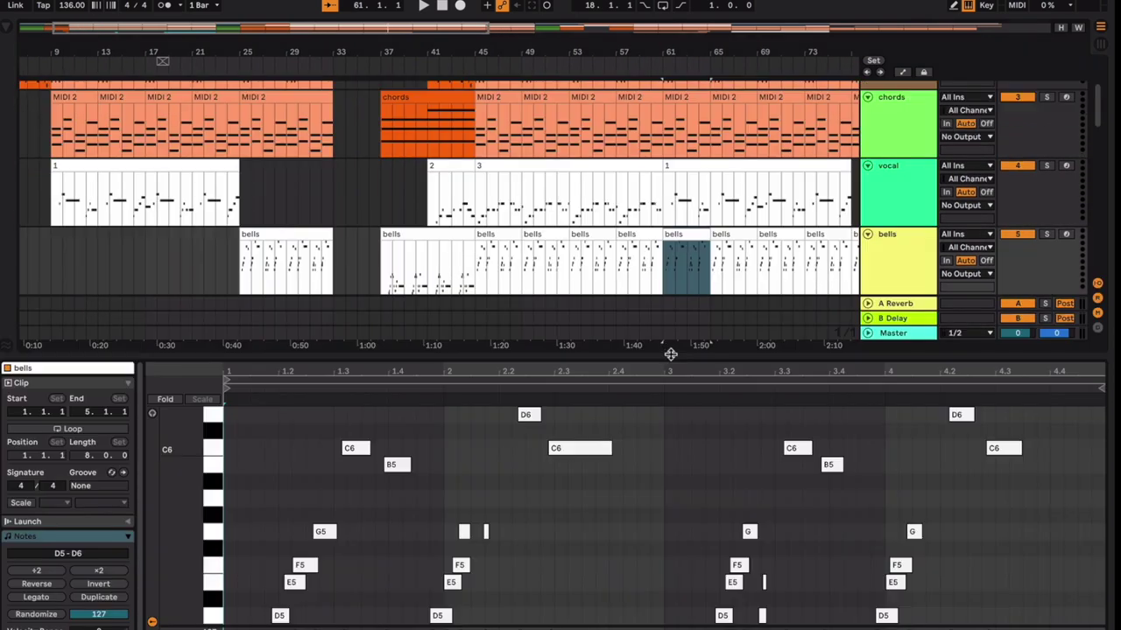
key("super+alt+l")
scroll(400, 172, "up", 4)
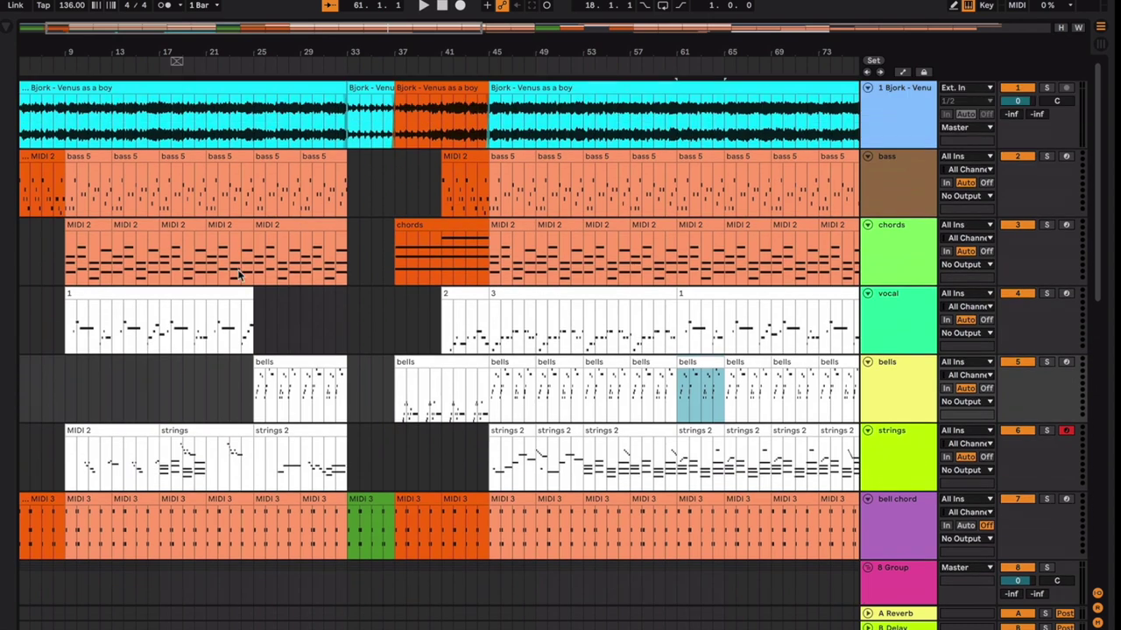
Compare the opening vocal and bells clips with vocal clip 3 and the strings clip at bar 53.
left_click(238, 294)
left_click(293, 361)
left_click(607, 293)
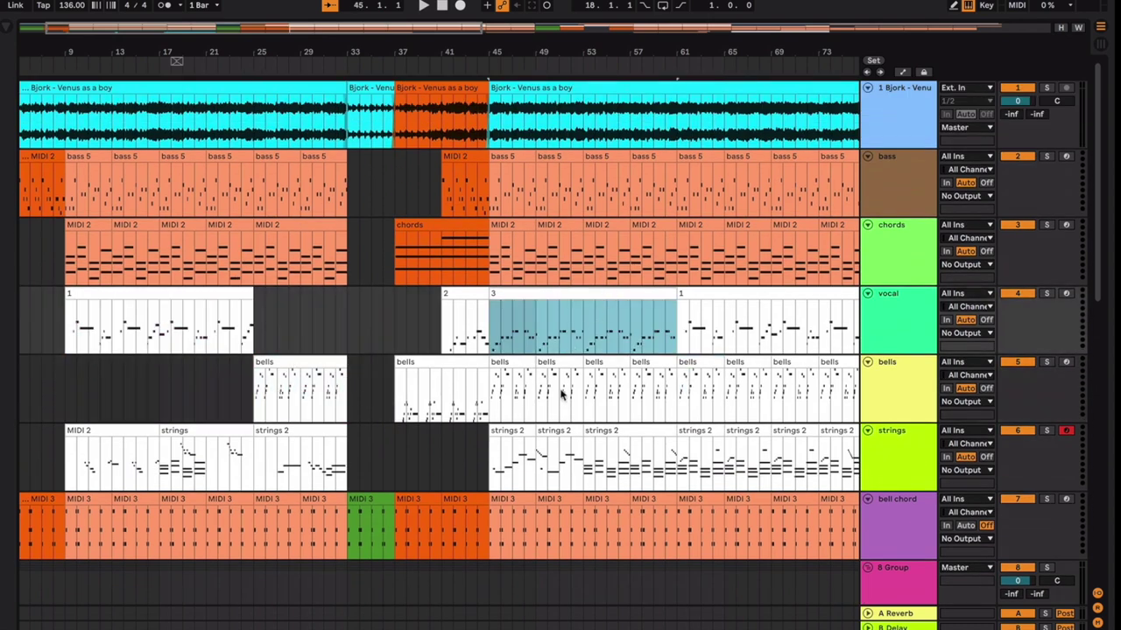
scroll(561, 394, "right", 1)
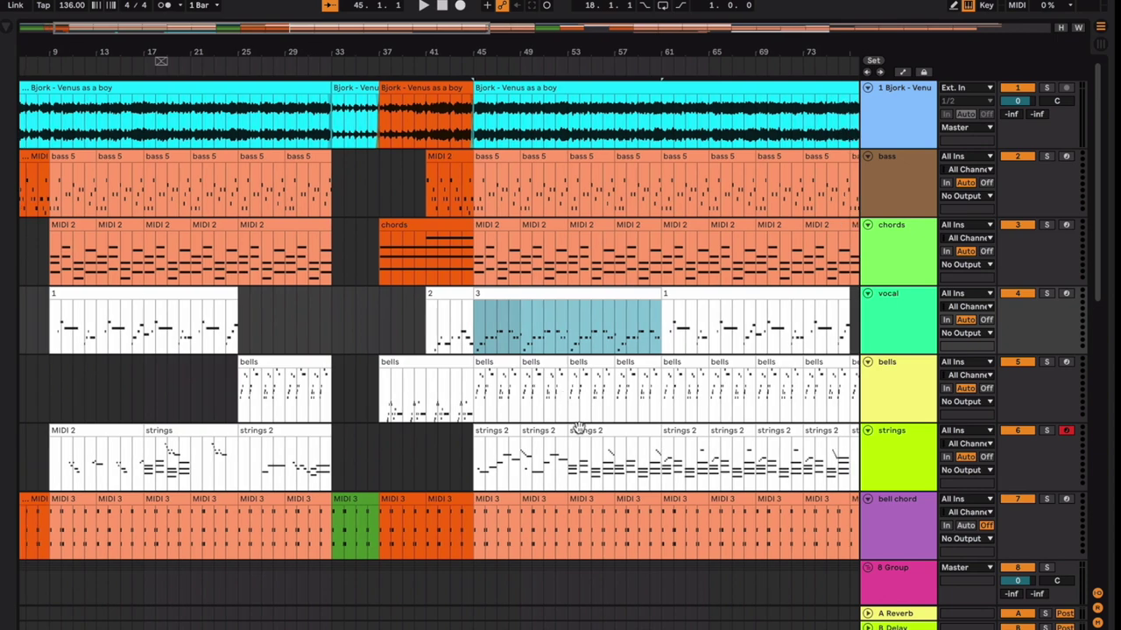
left_click(576, 431)
scroll(574, 448, "right", 4)
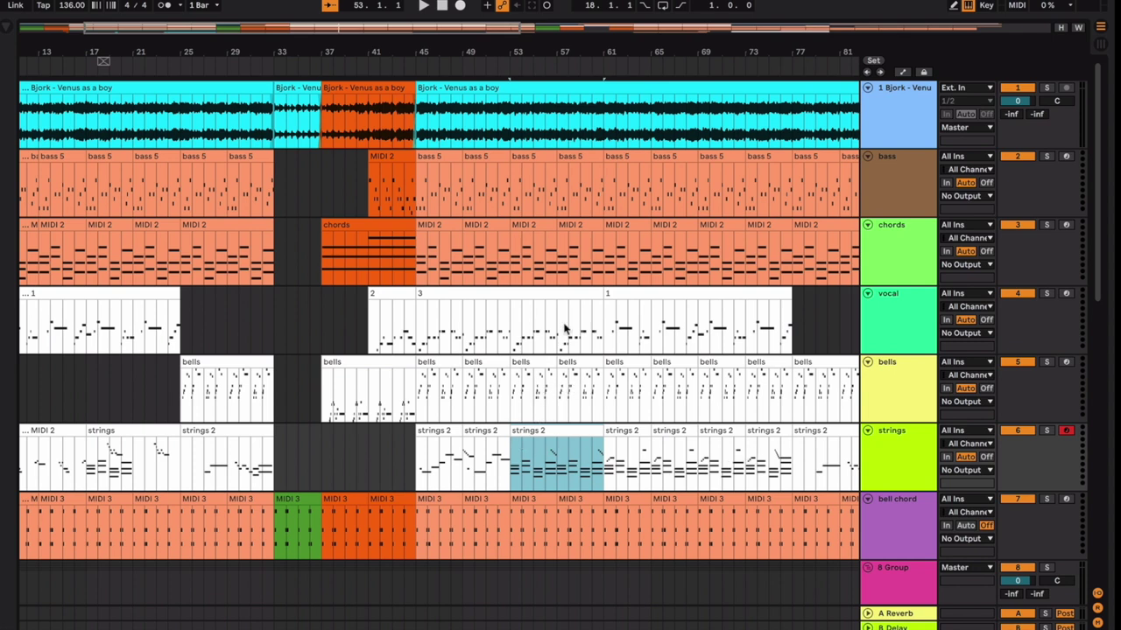
Compare vocal clip 3 at bar 45 with the repeat of vocal clip 1 at bar 61.
left_click(542, 295)
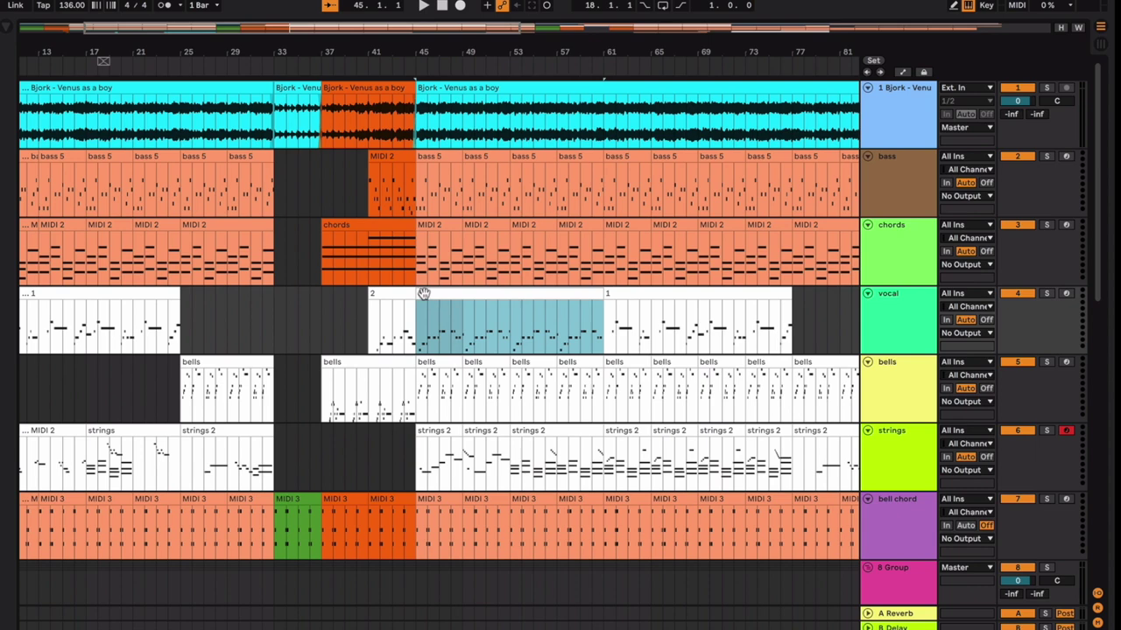
scroll(618, 295, "left", 5)
left_click(284, 285)
scroll(284, 285, "right", 3)
left_click(646, 291)
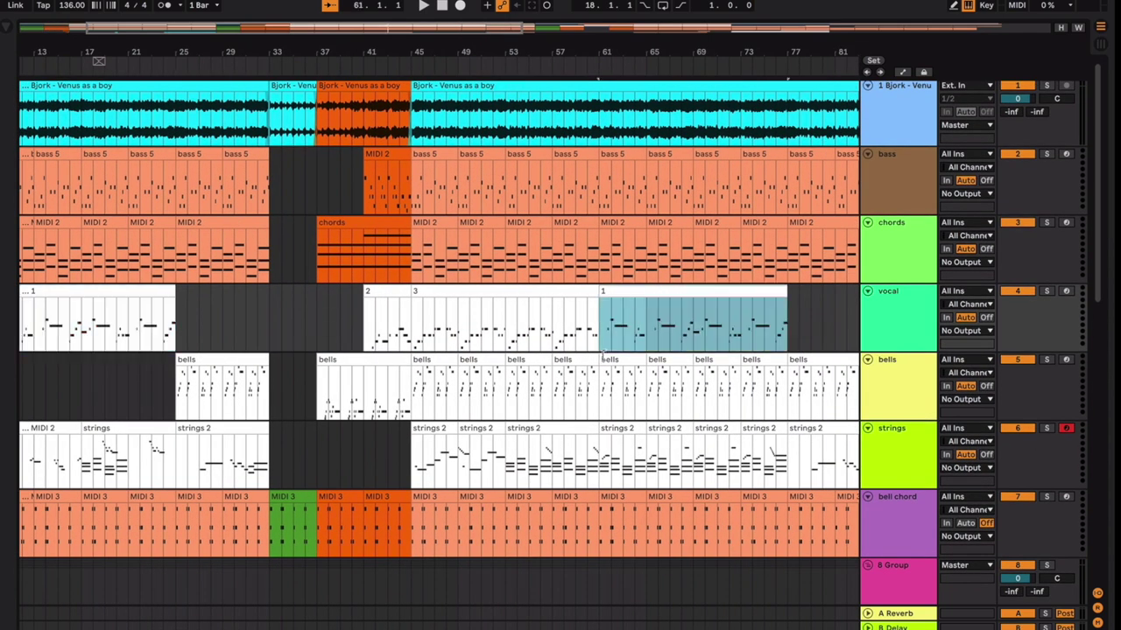
Examine the bells clips at bars 61 and 73 and the strings part between bars 61 and 77.
left_click(604, 358)
left_click(756, 357)
scroll(755, 357, "right", 1)
scroll(756, 358, "left", 1)
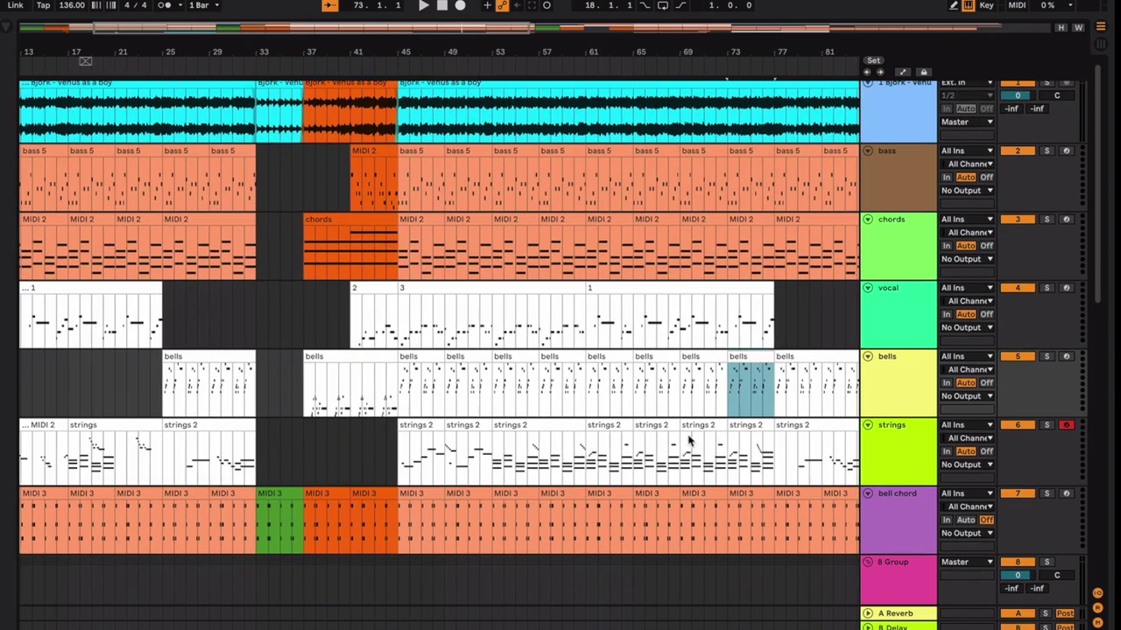
left_click(741, 420)
left_click(610, 442)
scroll(634, 437, "left", 2)
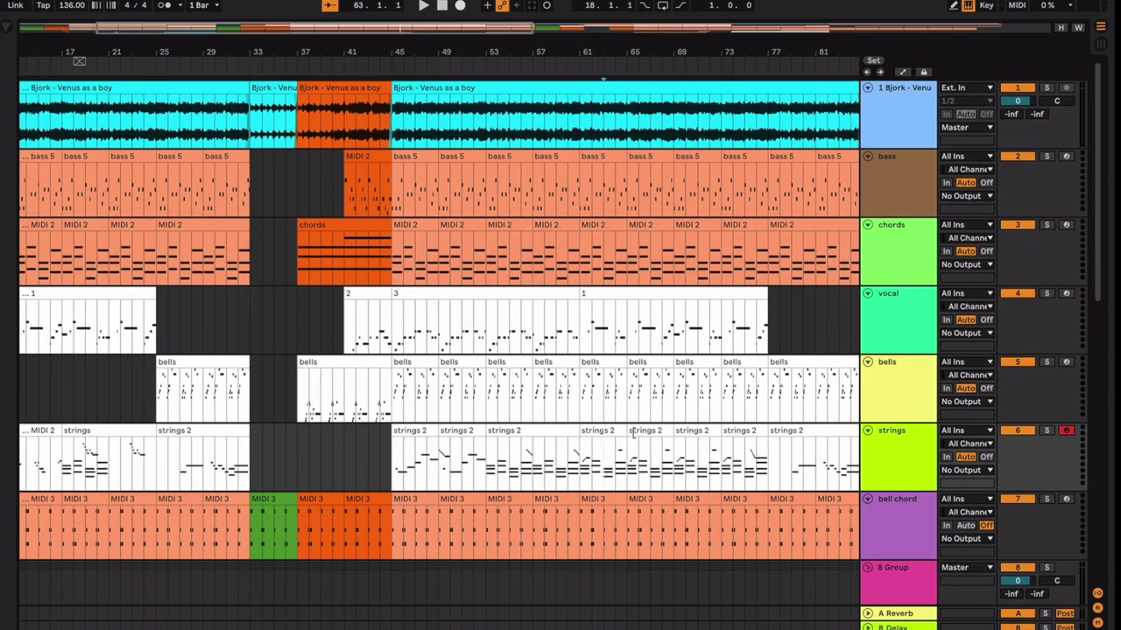
Place the cursor at bar 77 where the vocal ends, and compare this section with the start of the song.
scroll(634, 438, "right", 4)
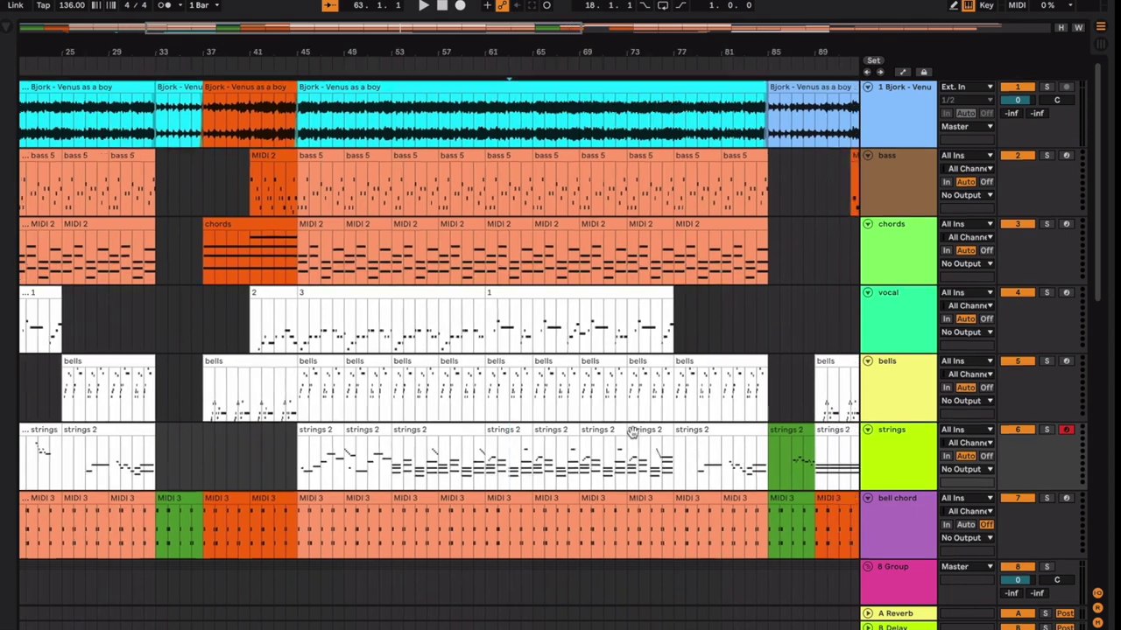
scroll(632, 432, "right", 1)
left_click(597, 329)
scroll(597, 329, "right", 2)
left_click(590, 330)
scroll(590, 327, "left", 8)
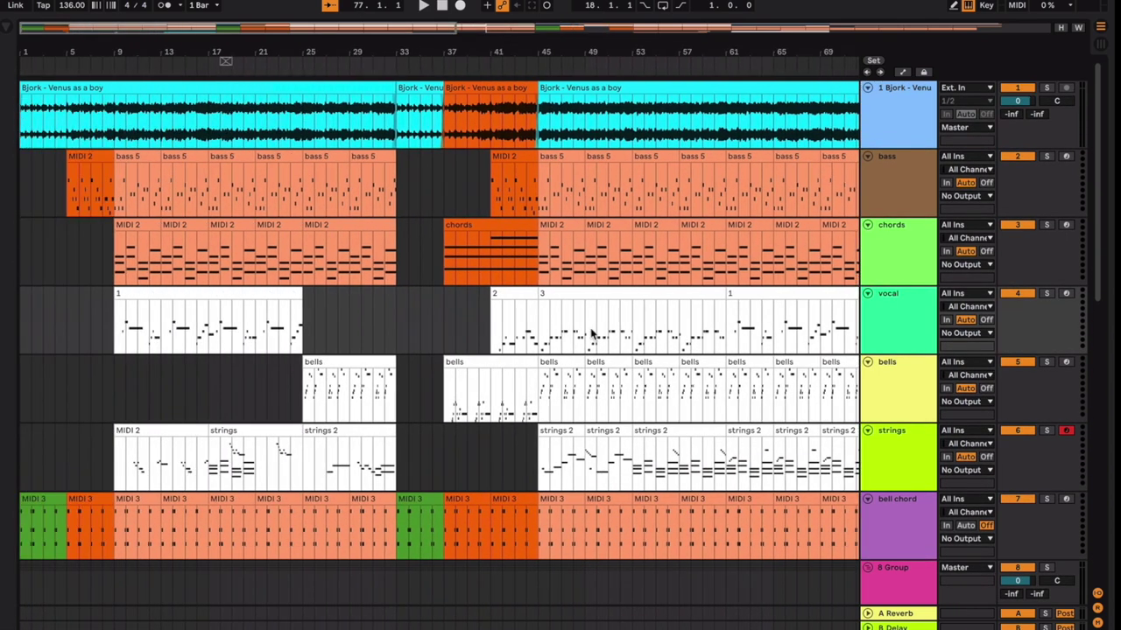
scroll(590, 334, "right", 7)
scroll(616, 341, "right", 1)
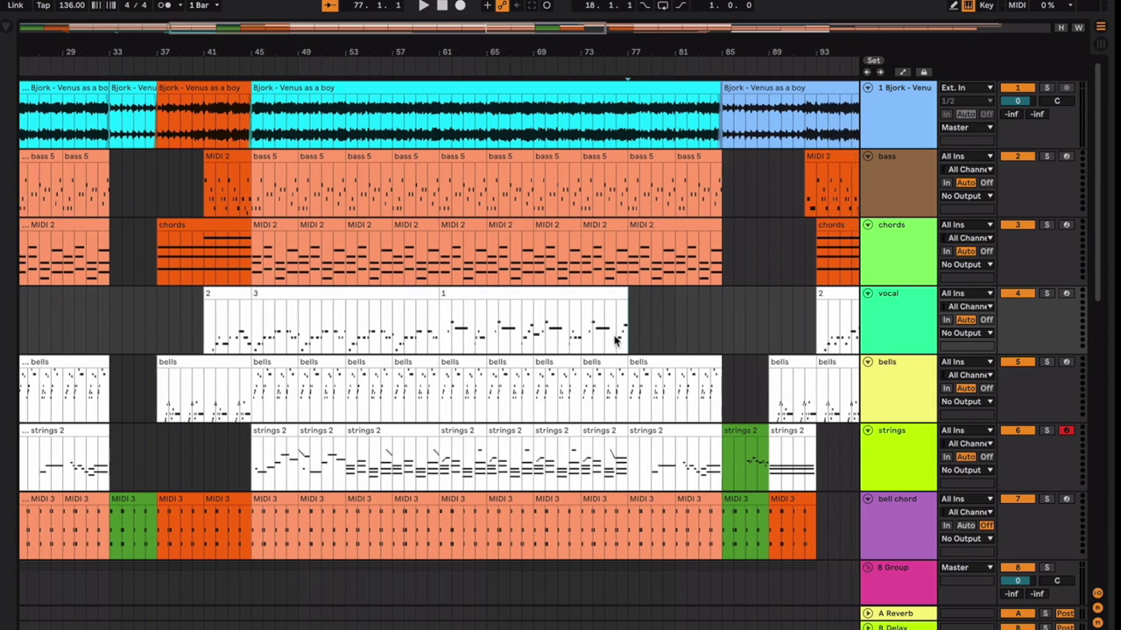
Compare the empty vocal passage after bar 77 with the vocal gap from bar 25 to bar 33.
left_click_drag(630, 323, 711, 464)
scroll(613, 421, "left", 8)
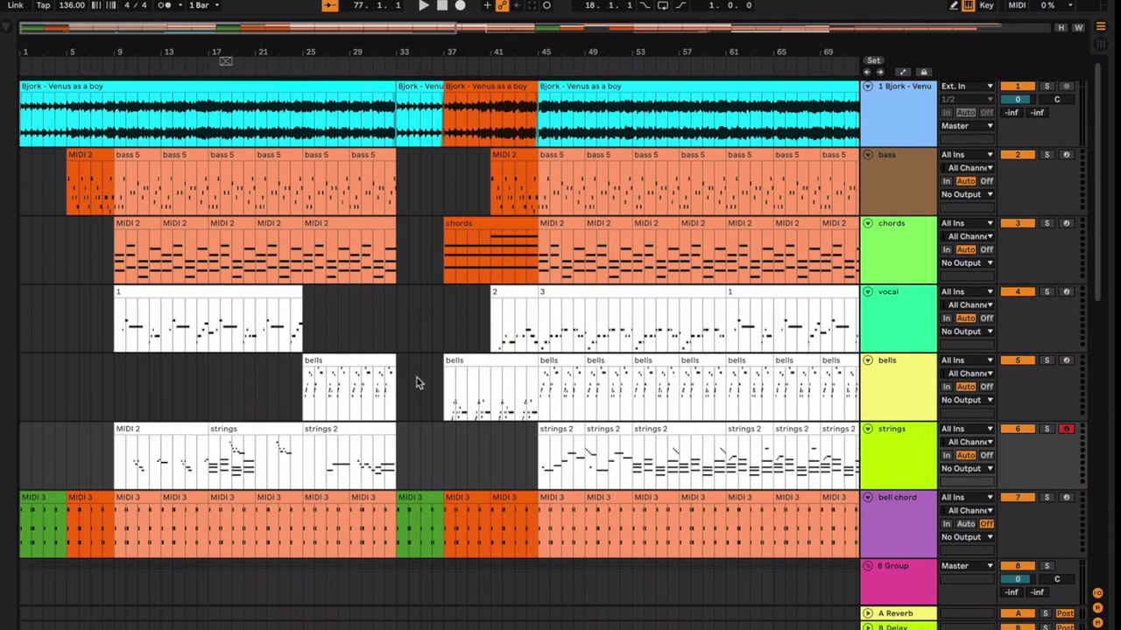
left_click_drag(308, 341, 407, 352)
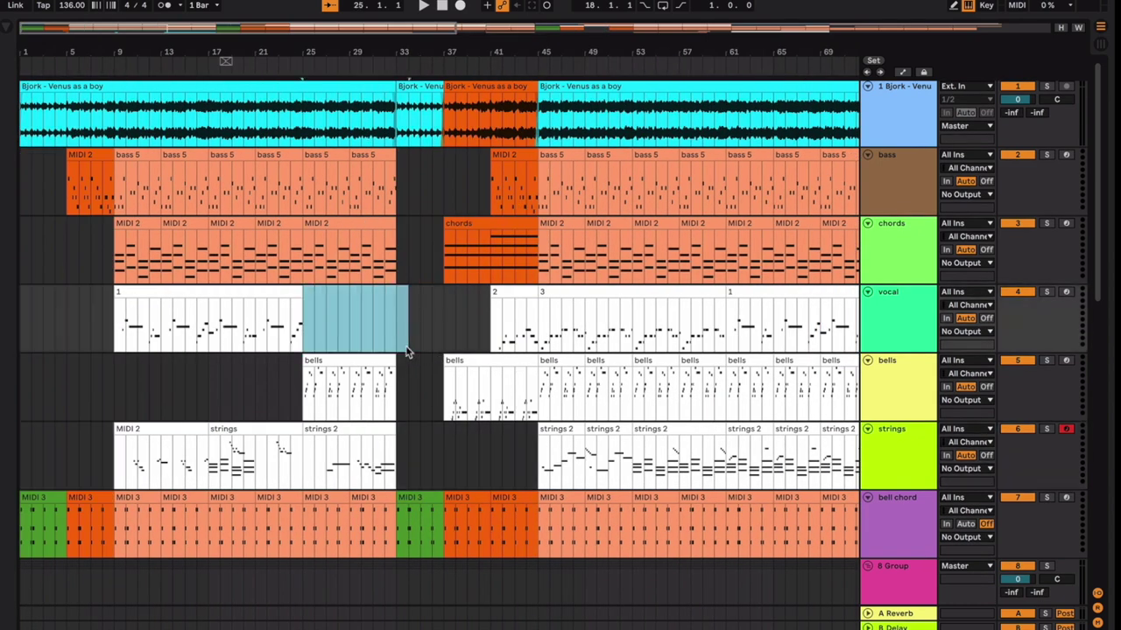
scroll(407, 352, "right", 6)
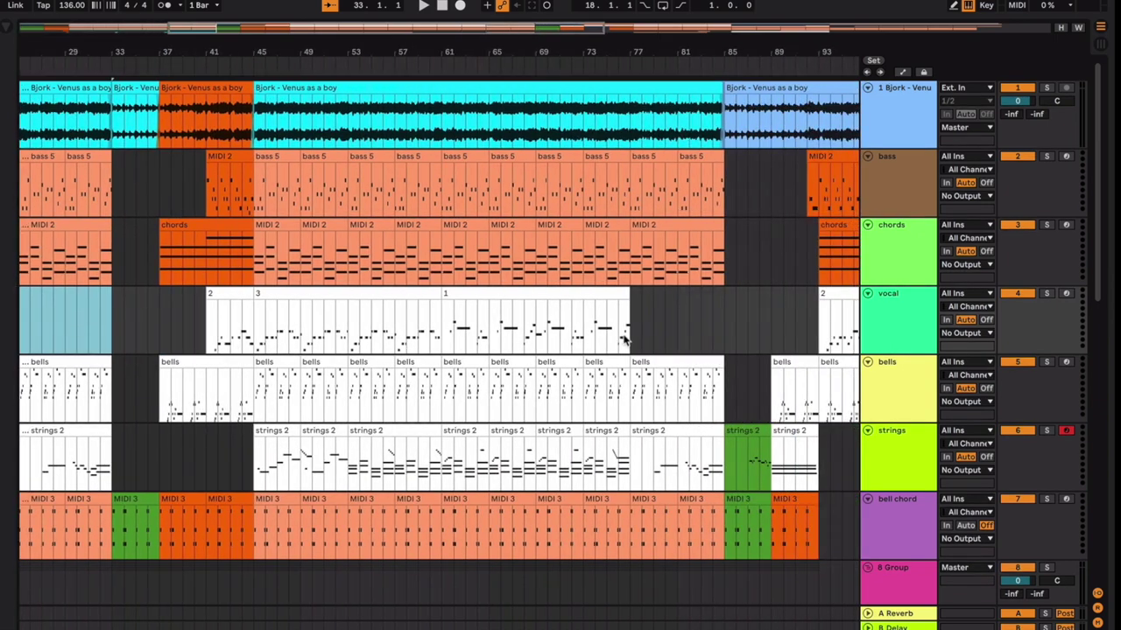
Play the instrumental passages from bar 77 and from bar 25 to compare them, stopping at bar 33.
left_click(628, 337)
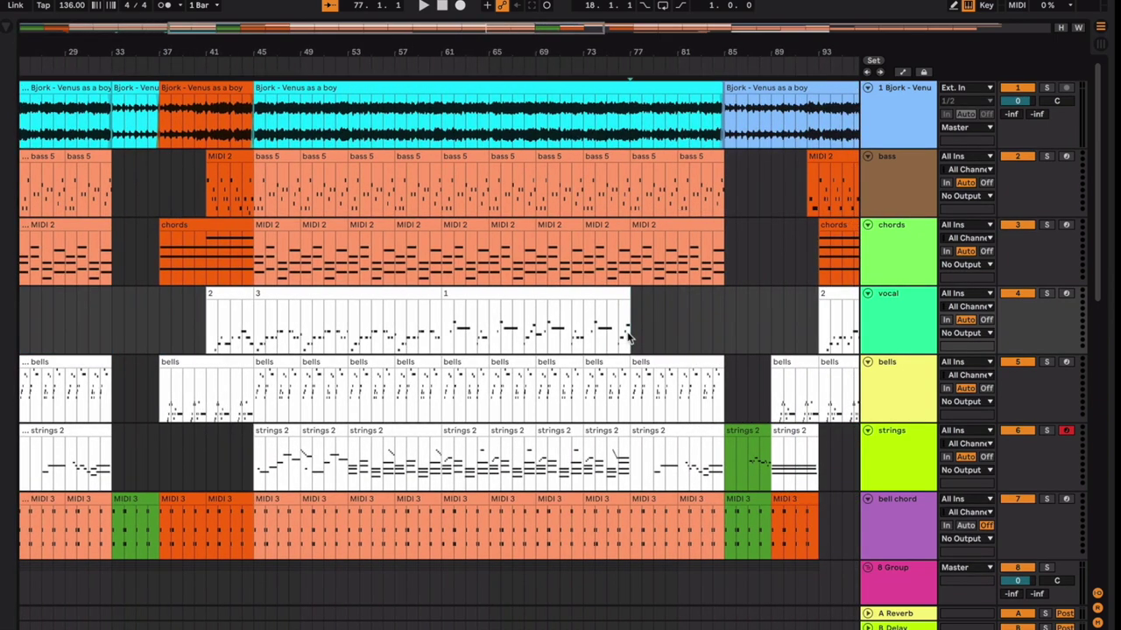
key("space")
scroll(630, 336, "left", 3)
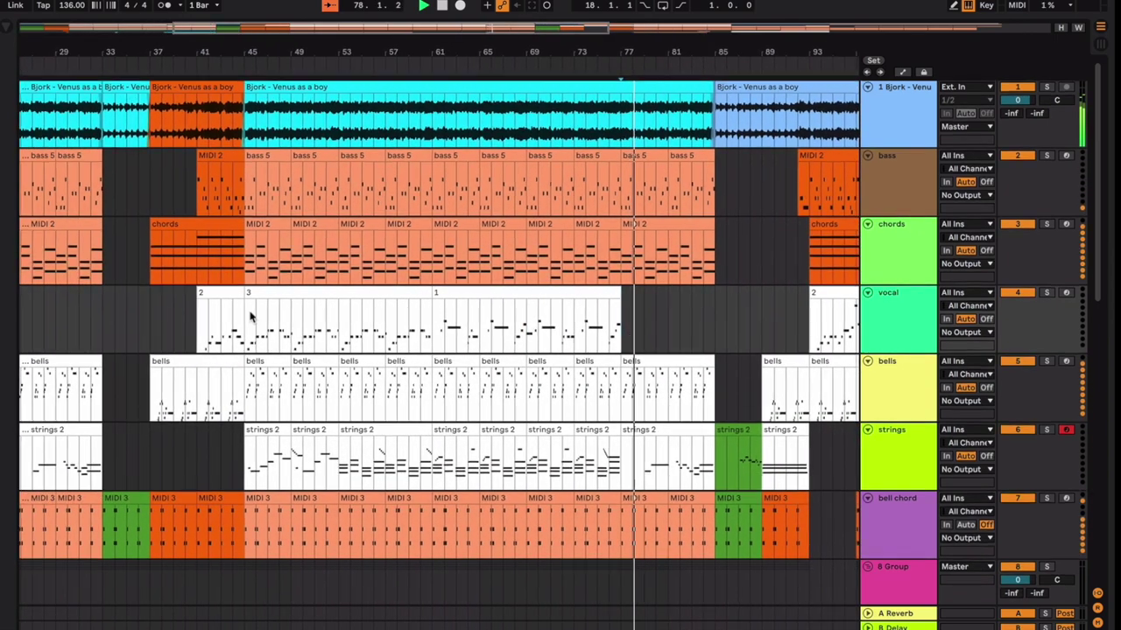
scroll(250, 317, "left", 2)
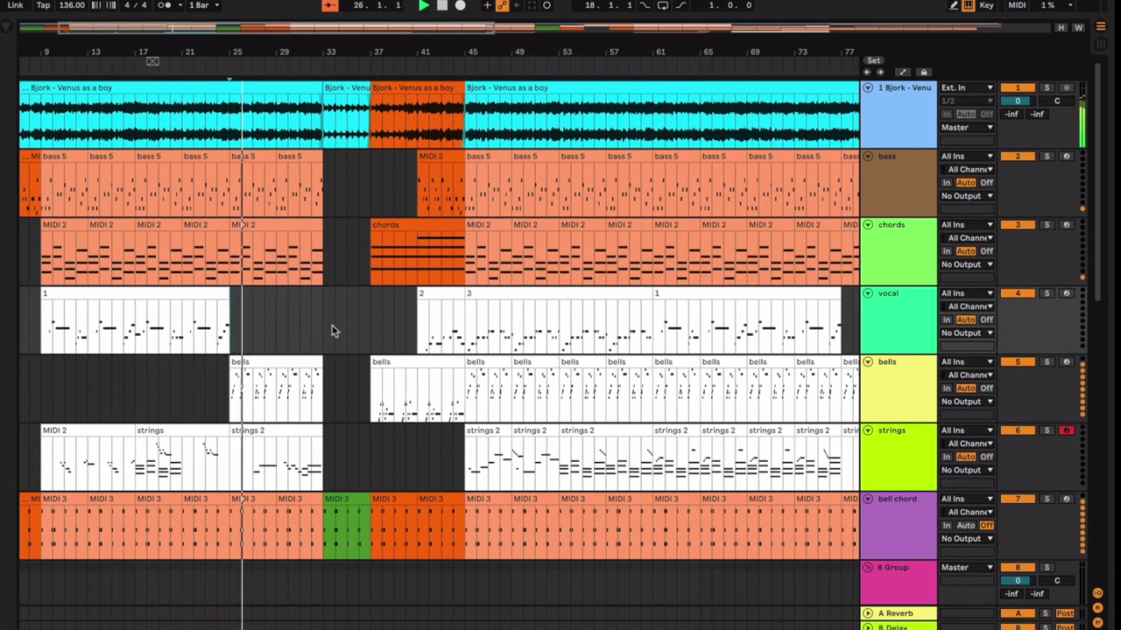
scroll(332, 330, "right", 10)
scroll(332, 330, "right", 2)
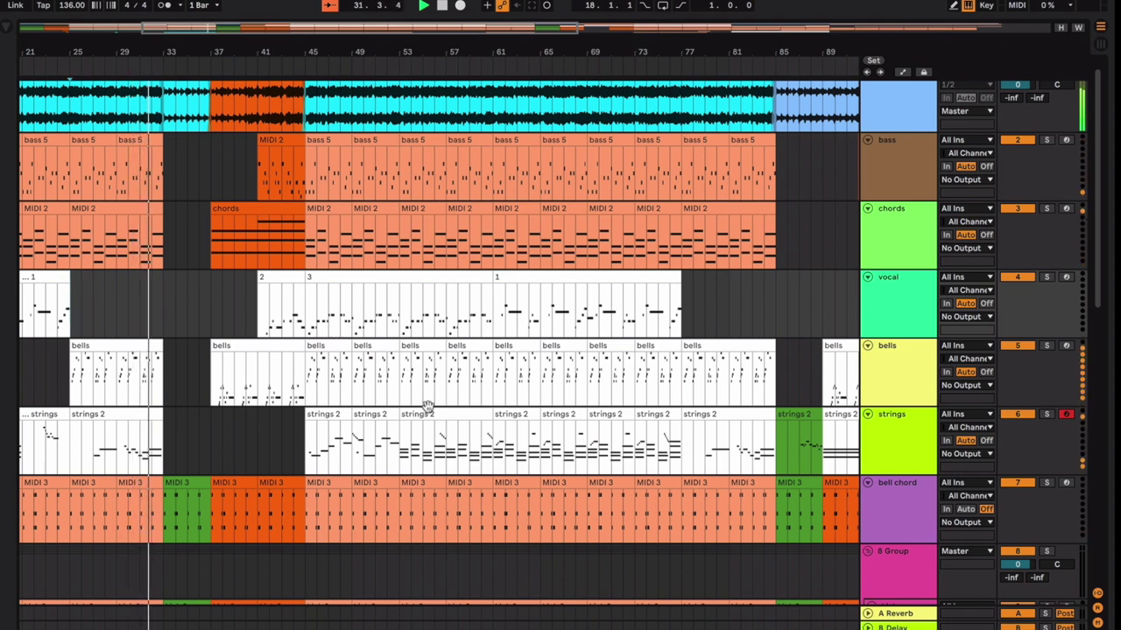
key("space")
Examine the cyan sitar clip before bar 33, marking its last four bars from bar 29.
scroll(453, 420, "down", 10)
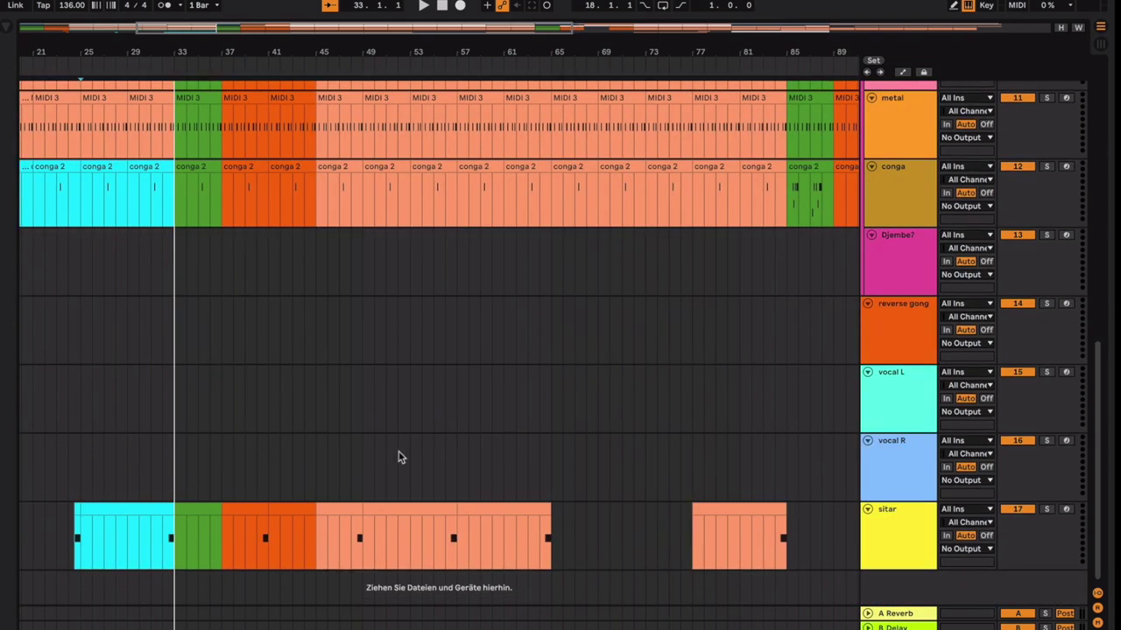
left_click(150, 512)
left_click_drag(139, 544, 176, 543)
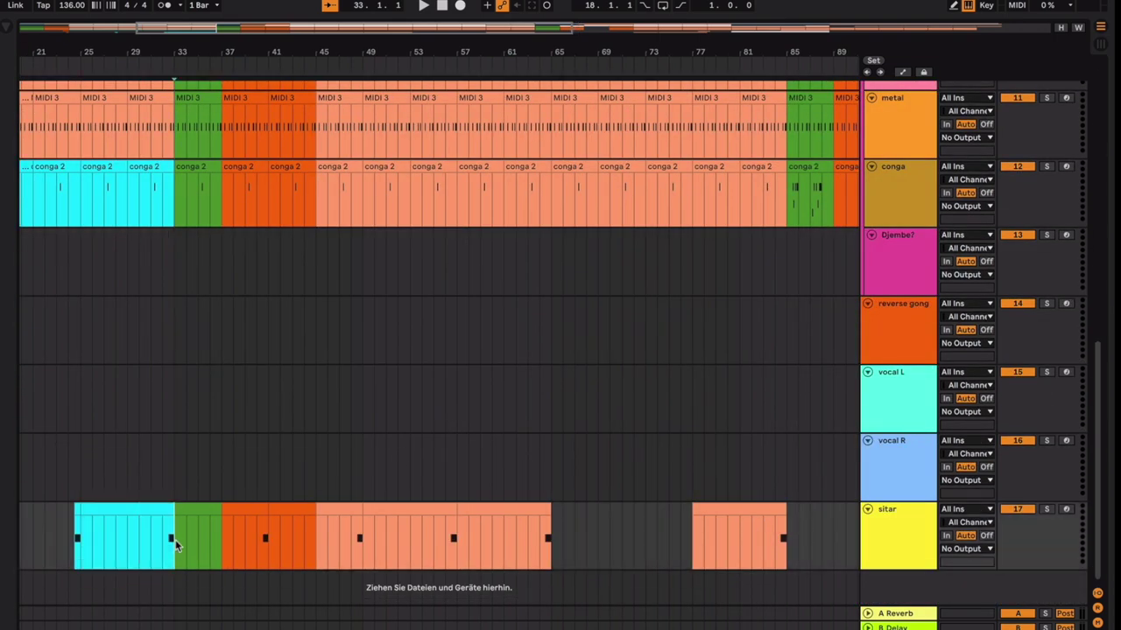
scroll(167, 530, "up", 4)
scroll(167, 530, "down", 4)
scroll(167, 530, "left", 5)
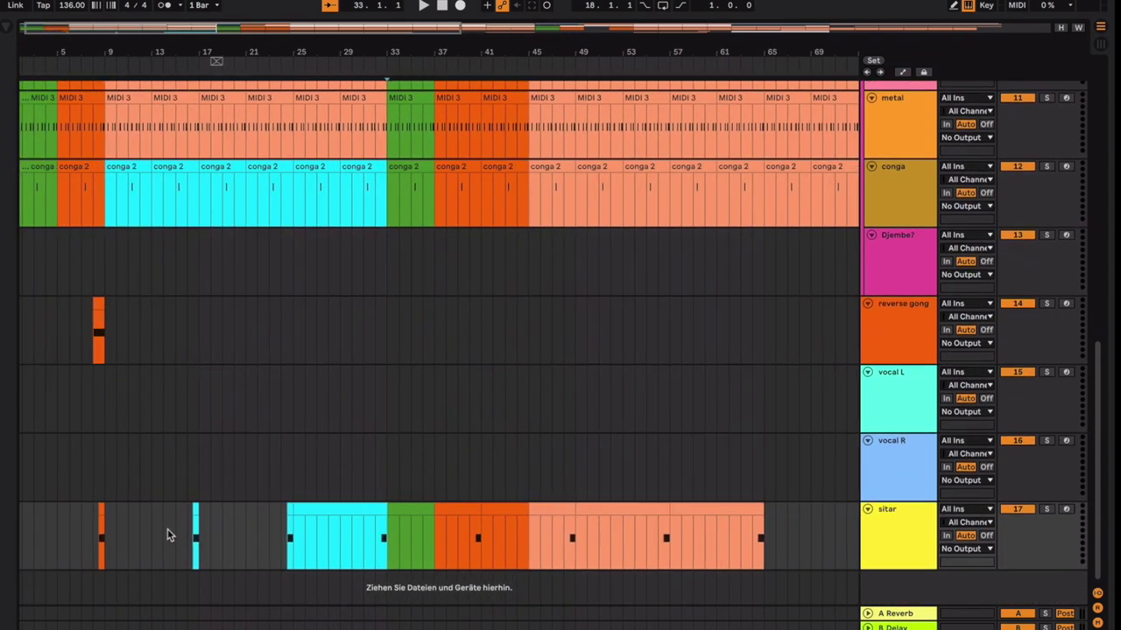
left_click(345, 516)
left_click_drag(381, 540, 326, 540)
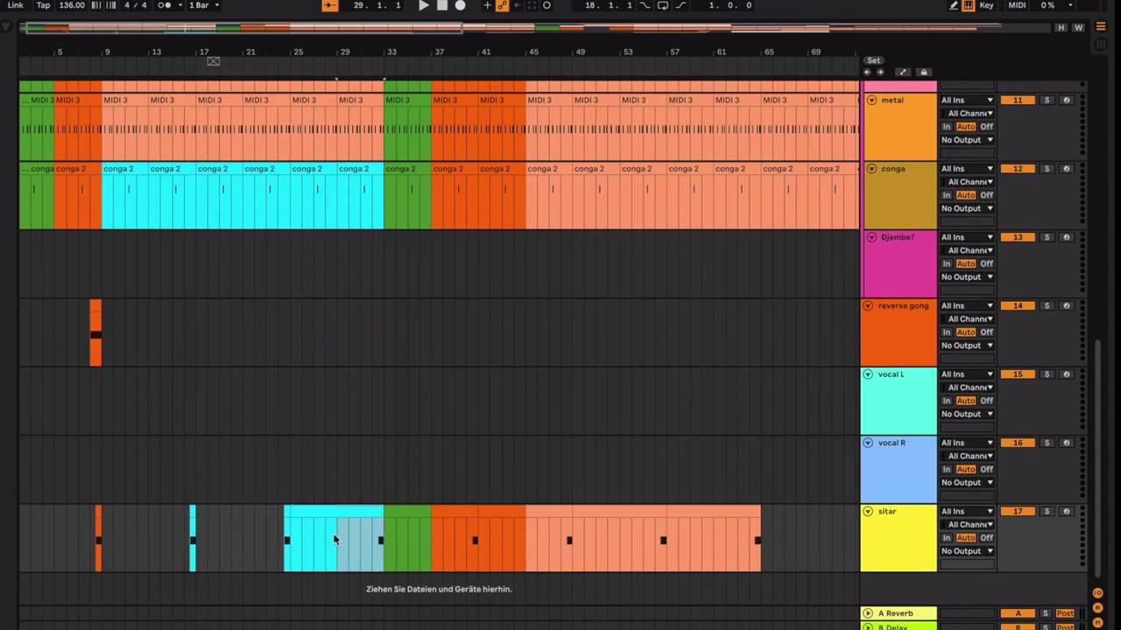
Compare the green sitar section at bars 33 to 37 with the cyan sitar section from bar 25.
scroll(336, 539, "up", 7)
scroll(335, 539, "right", 2)
scroll(335, 539, "down", 7)
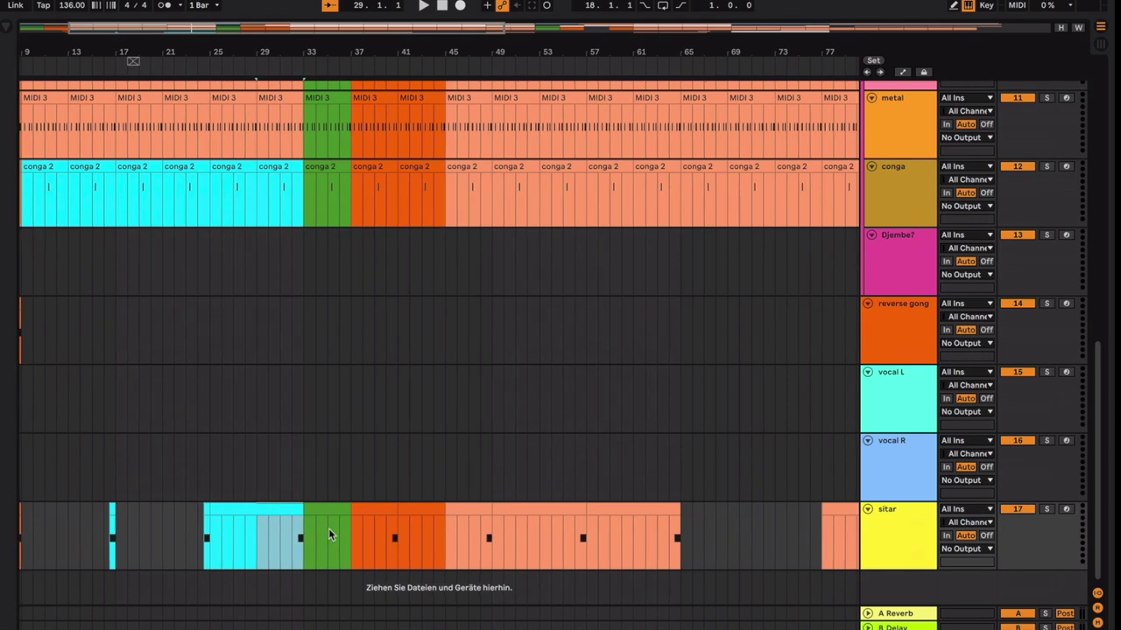
left_click(325, 524)
left_click(324, 512)
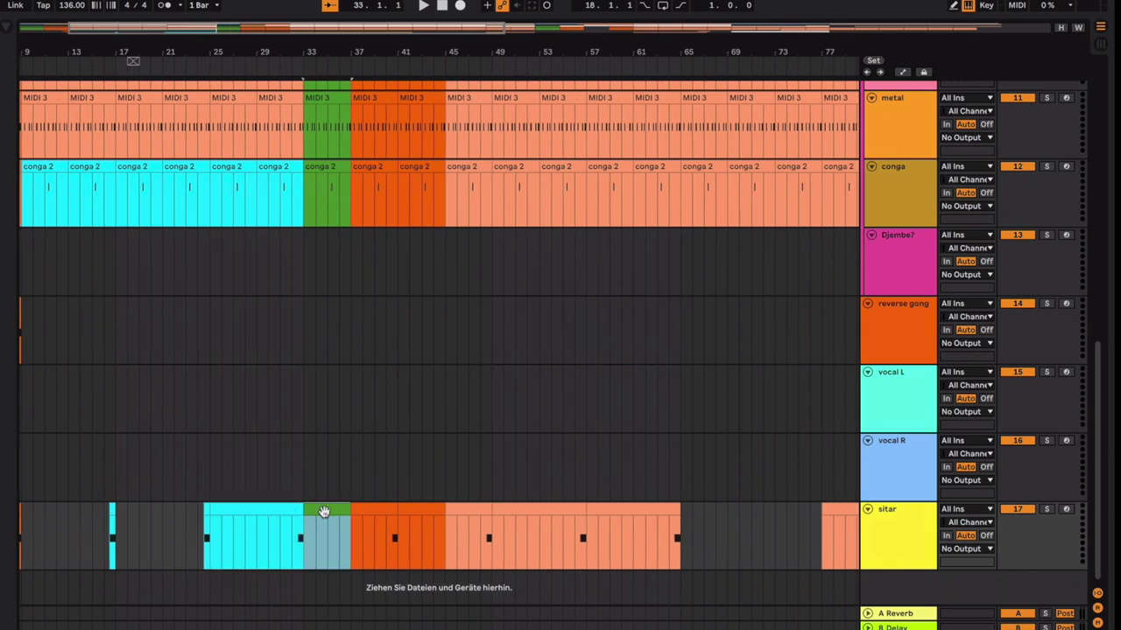
left_click(287, 511)
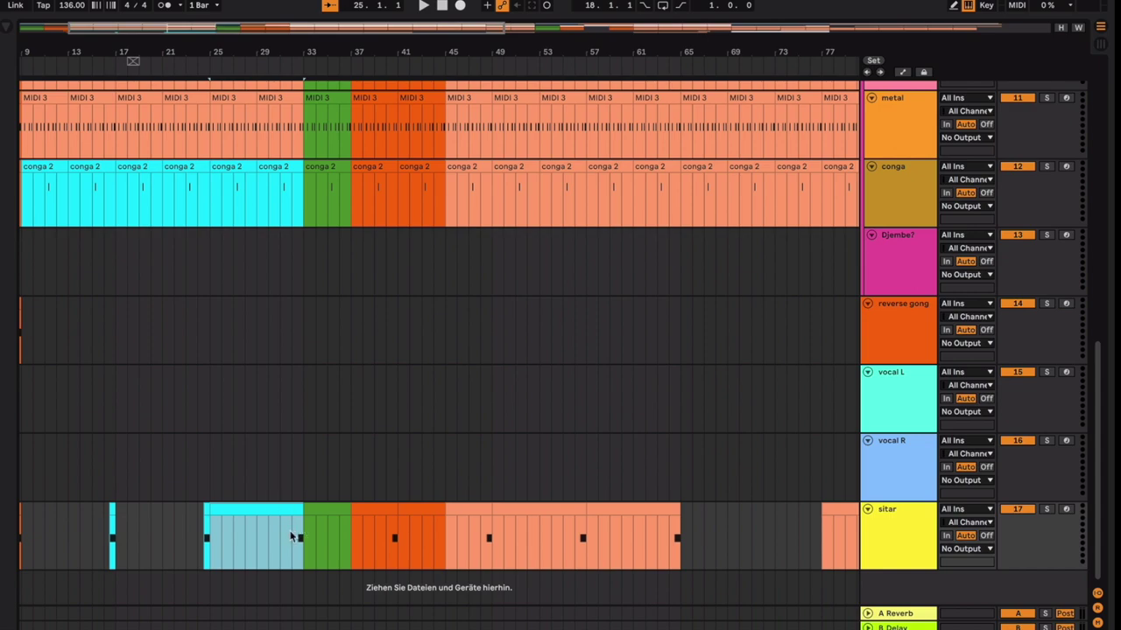
Mark the sitar hit at bar 32 and compare its position with the other tracks' sections.
scroll(300, 529, "up", 6)
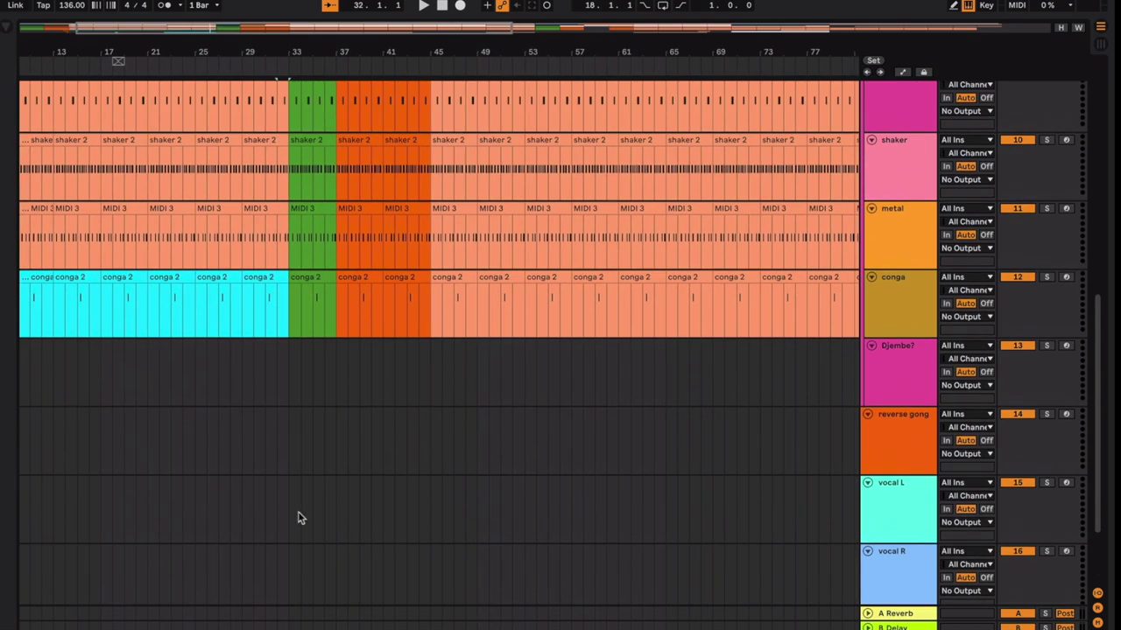
scroll(300, 518, "down", 6)
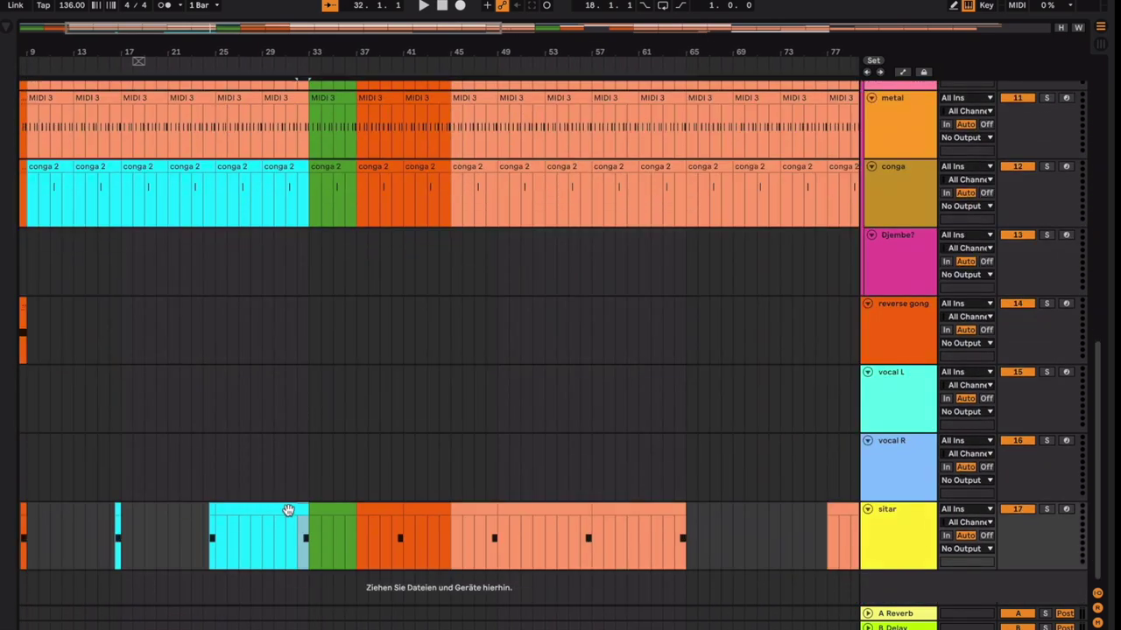
scroll(288, 510, "up", 4)
scroll(288, 510, "down", 4)
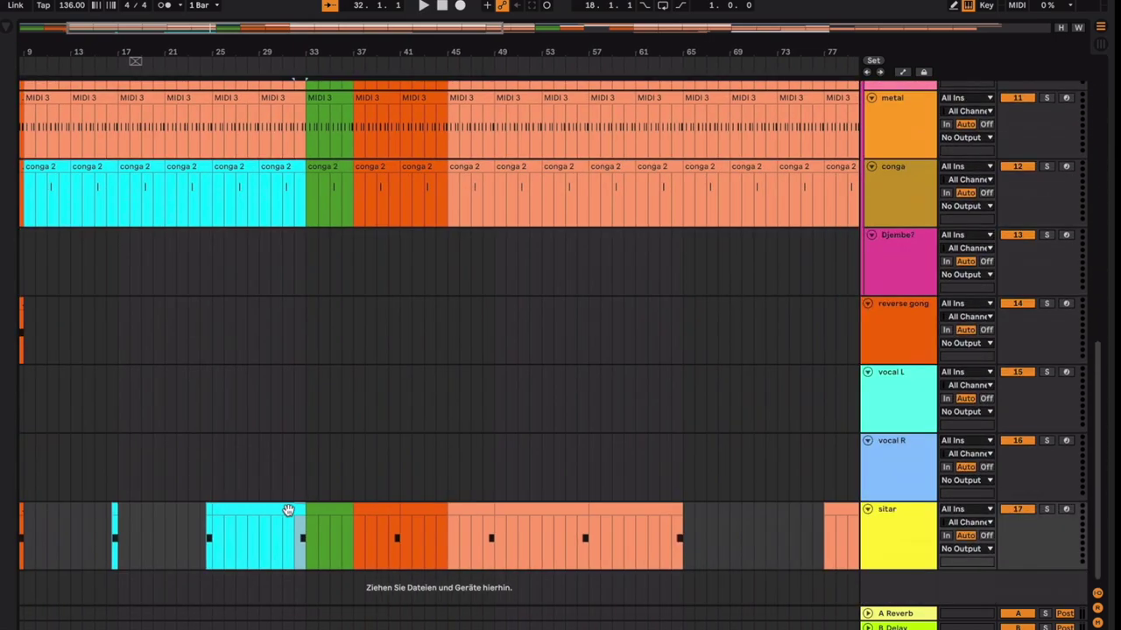
scroll(293, 510, "up", 10)
scroll(292, 511, "right", 5)
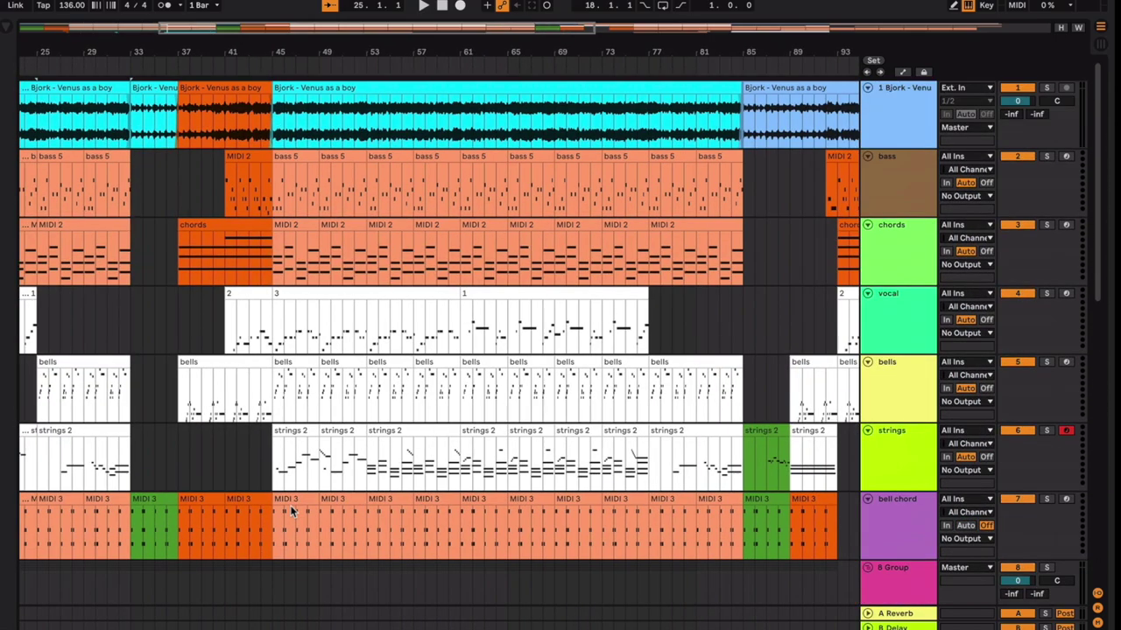
Examine the sitar clip at bars 77 to 85 and compare it with the melodic tracks in that section.
scroll(292, 512, "down", 10)
scroll(292, 508, "right", 8)
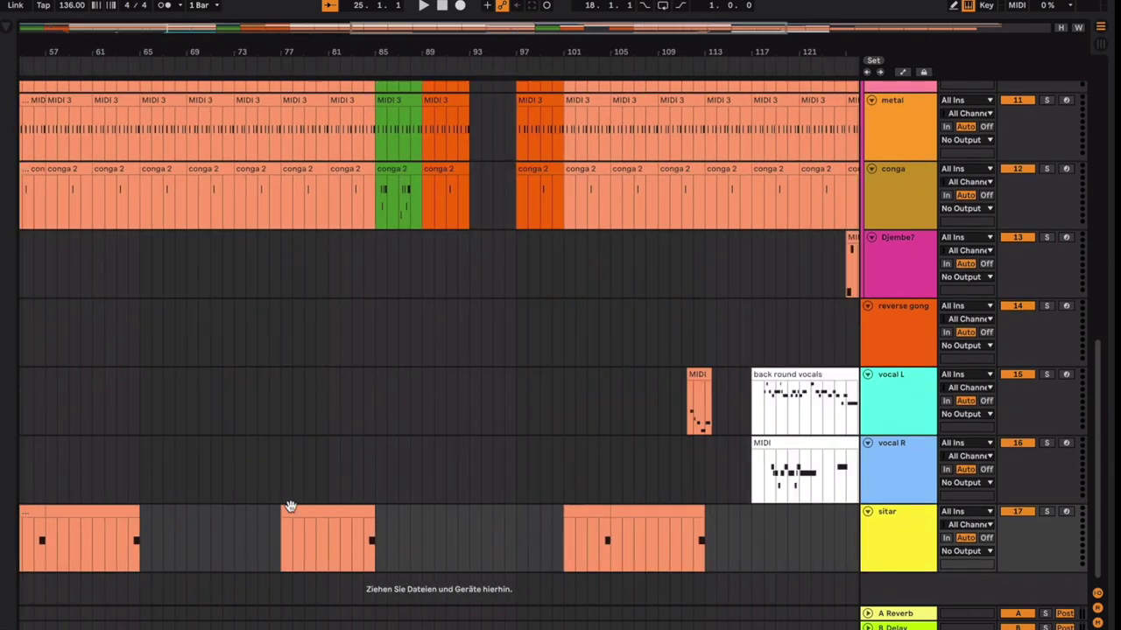
scroll(566, 532, "up", 8)
scroll(566, 531, "up", 3)
scroll(567, 531, "left", 10)
scroll(566, 533, "up", 2)
scroll(566, 533, "right", 5)
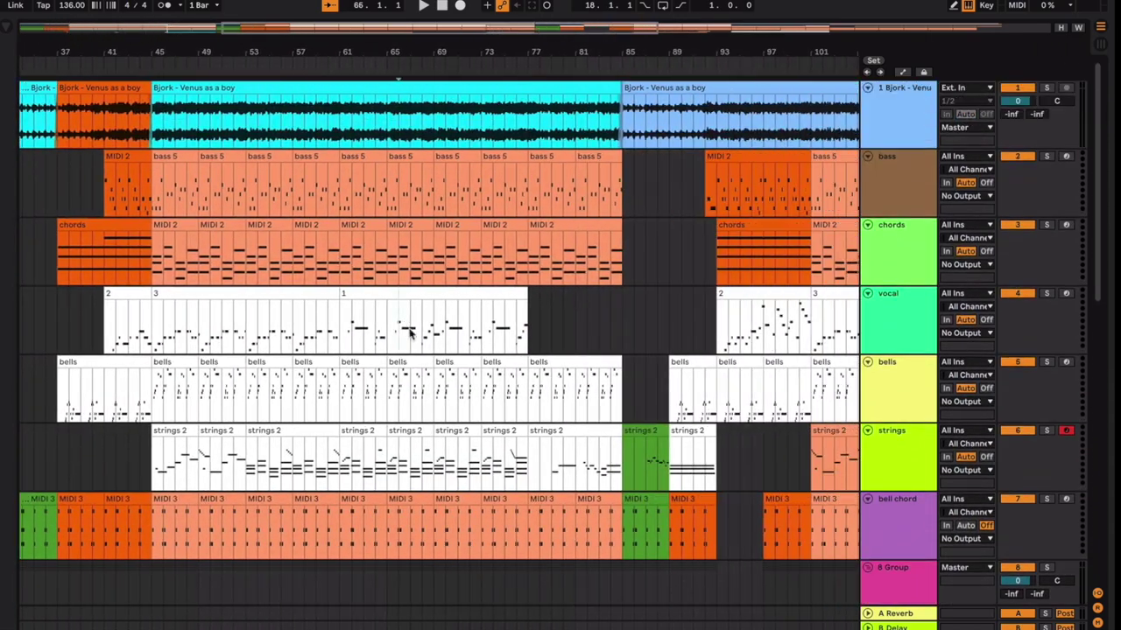
Examine vocal clip 3 at bar 45 and vocal clip 1 at bar 61 against the bells clips beneath them.
left_click_drag(399, 325, 454, 403)
left_click(306, 283)
left_click(306, 293)
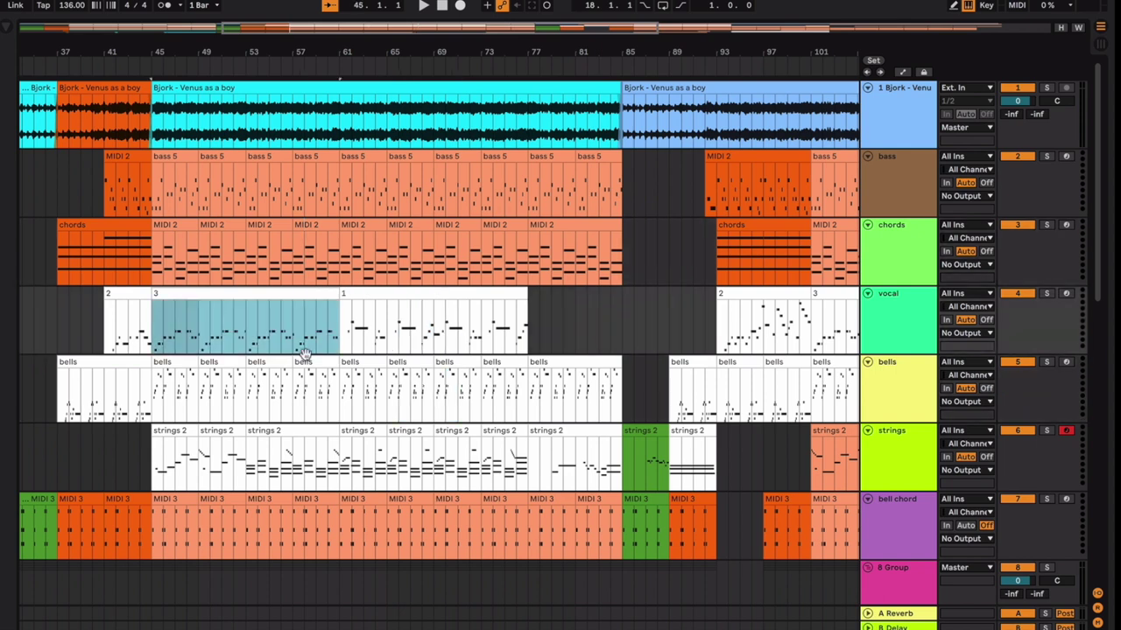
left_click(311, 362)
left_click(214, 363)
key("ctrl+z")
key("ctrl+z")
key("ctrl+z")
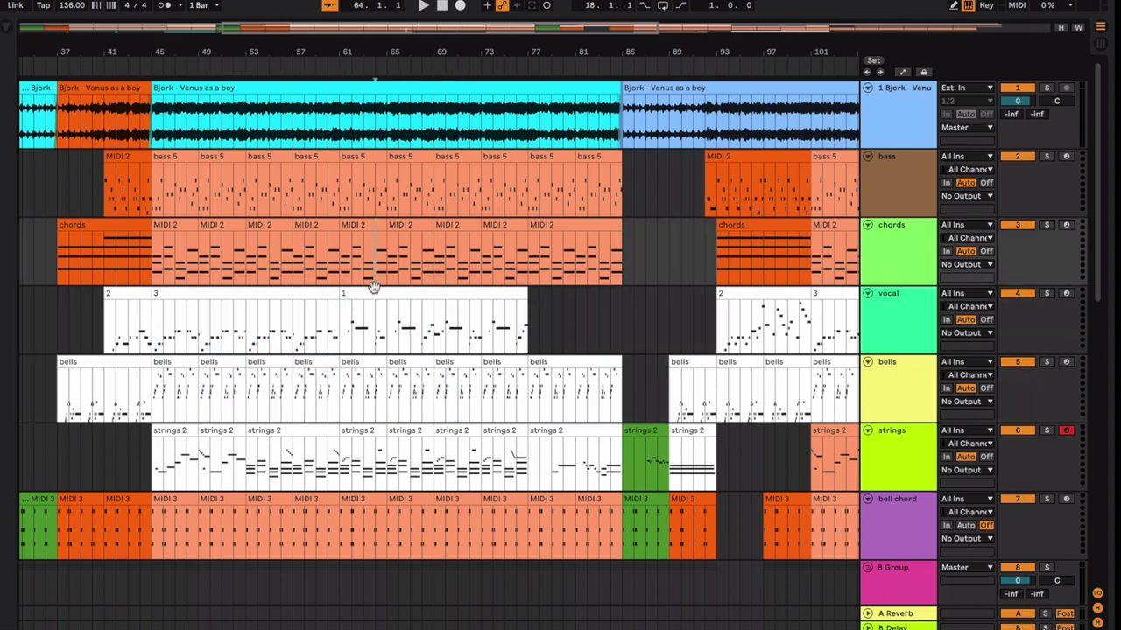
key("ctrl+z")
key("ctrl+z")
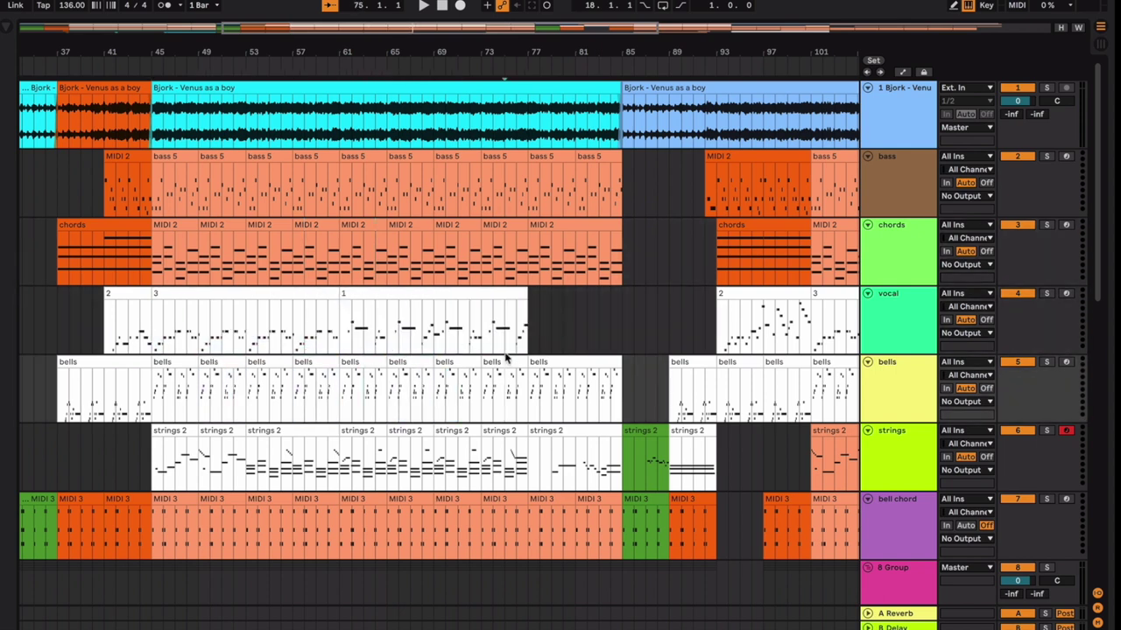
Mark the vocal gap from bar 77 to bar 85, and place the cursor at bar 85 to review the whole arrangement.
scroll(503, 348, "right", 2)
left_click_drag(544, 323, 452, 323)
scroll(456, 323, "down", 1)
scroll(455, 322, "right", 1)
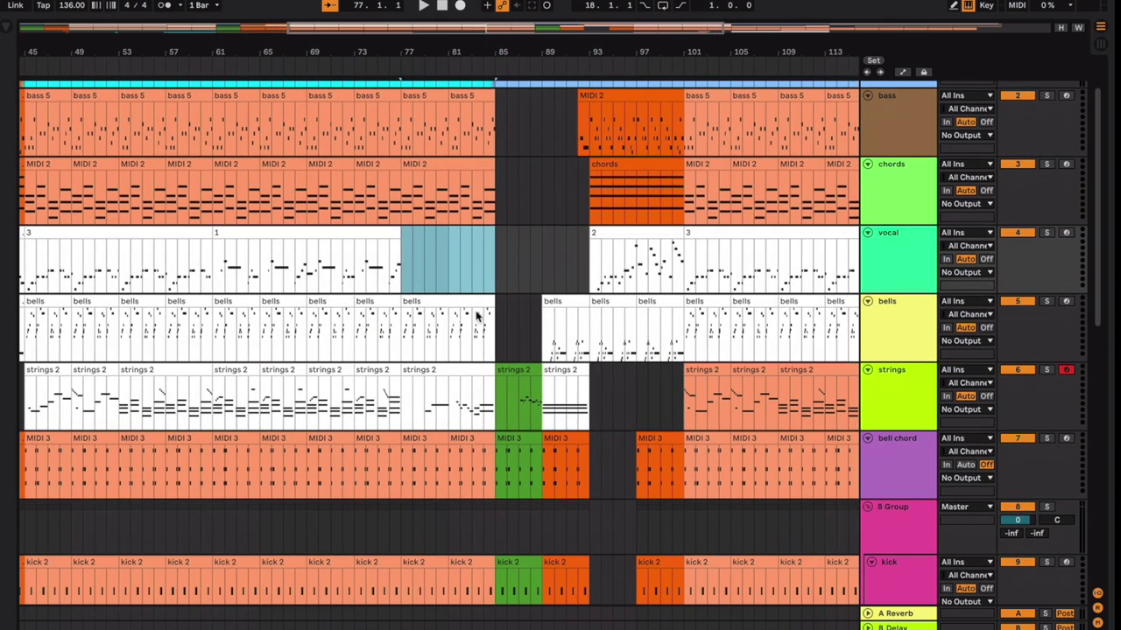
left_click(498, 282)
key("minus")
key("minus")
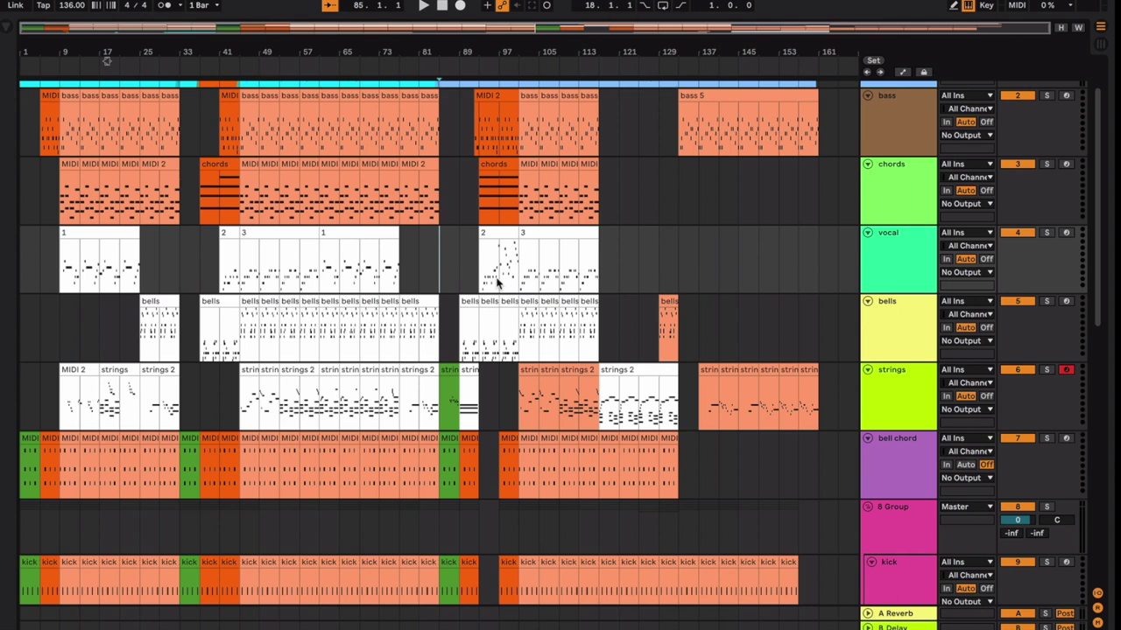
scroll(498, 282, "up", 1)
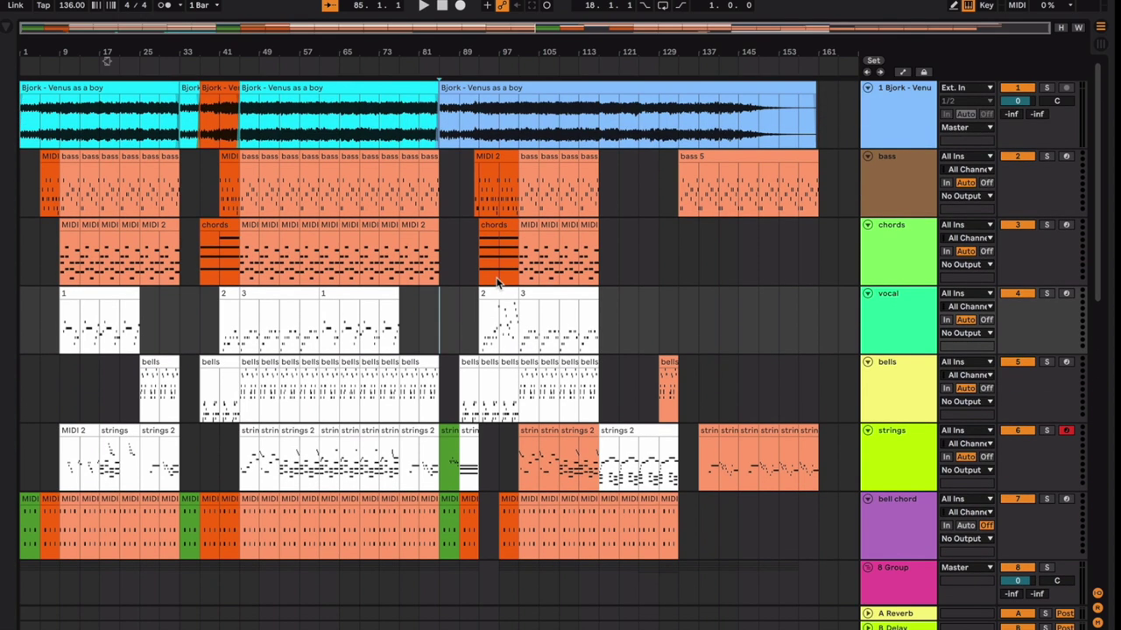
Highlight bars 45 to 61 across the bass, chords, vocal and bells tracks.
left_click(539, 197)
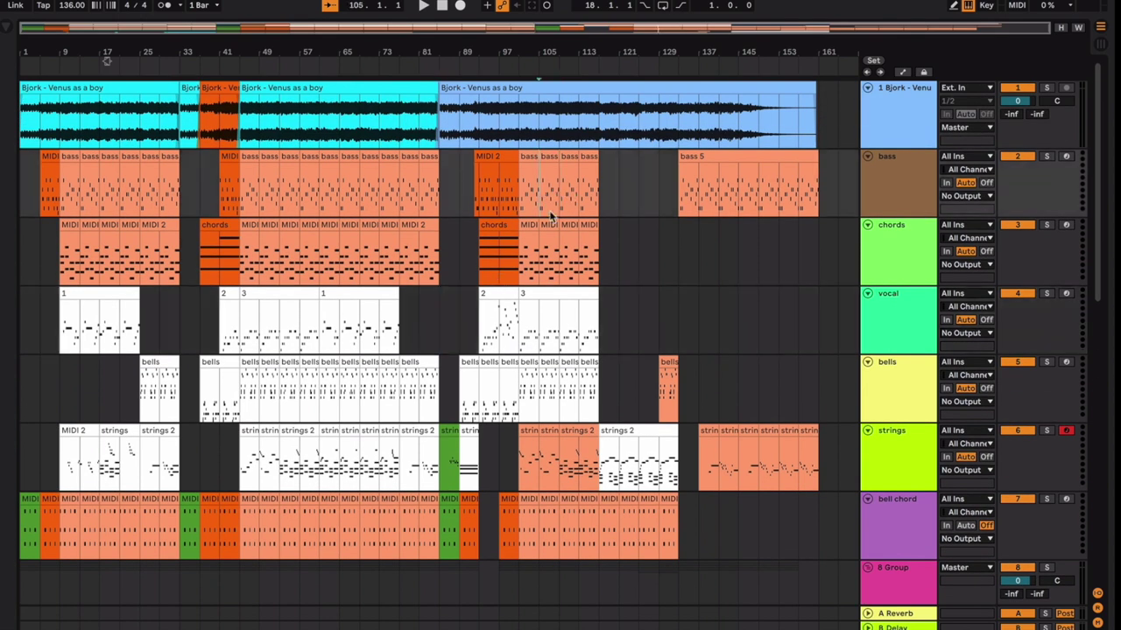
left_click(364, 292)
left_click(303, 291)
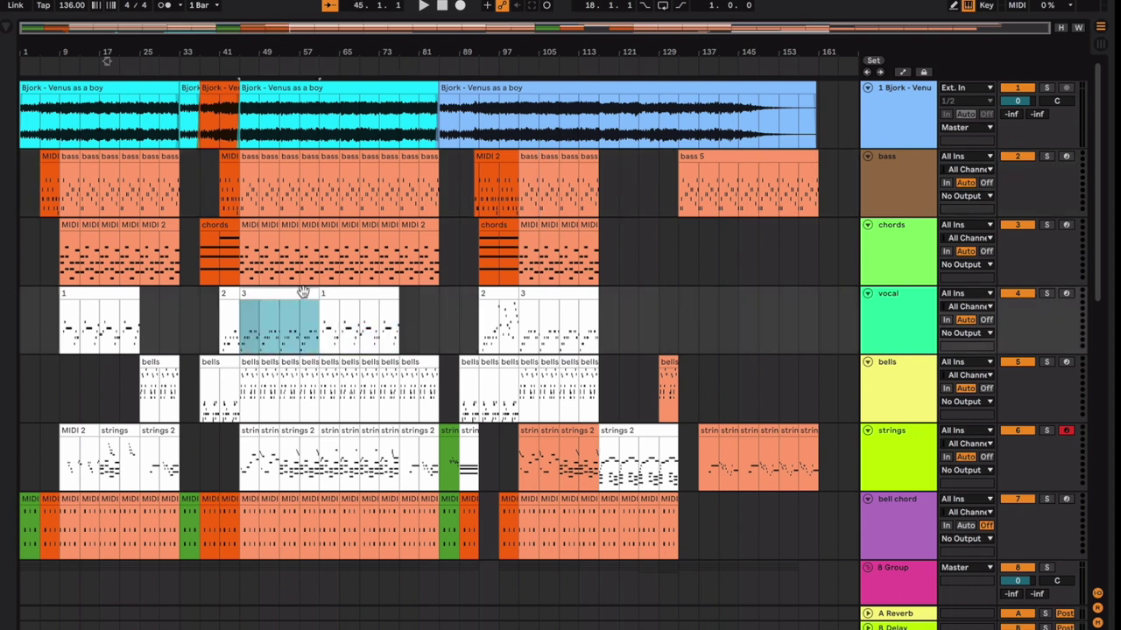
left_click_drag(314, 165, 238, 402)
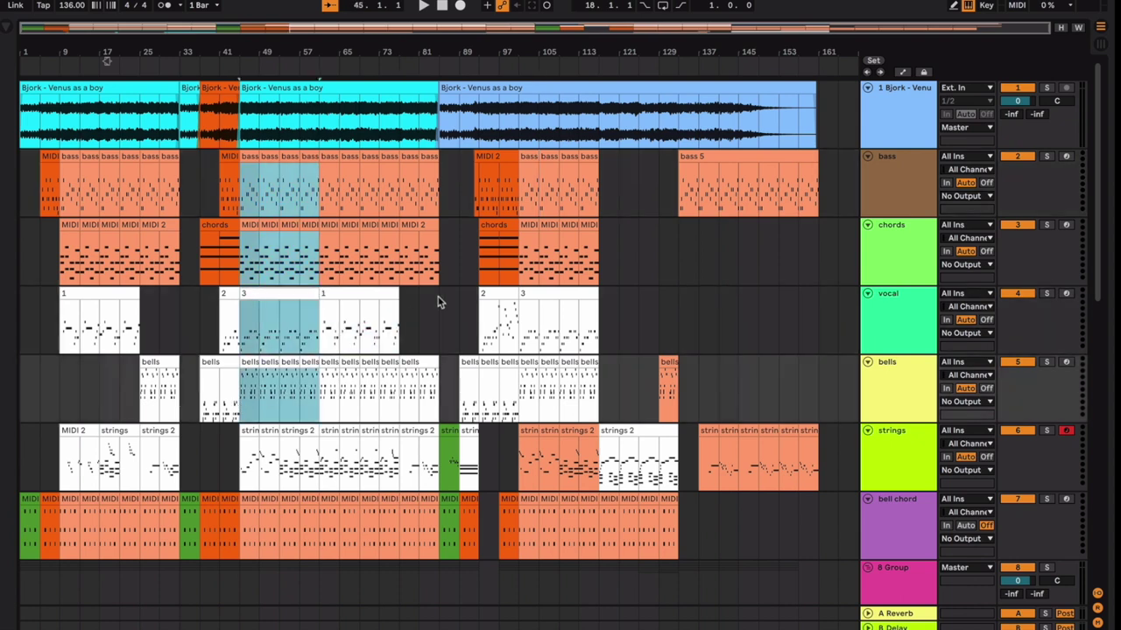
Compare vocal clip 2 at bar 93 with the earlier vocal clip 2 before bar 45.
scroll(457, 282, "down", 1)
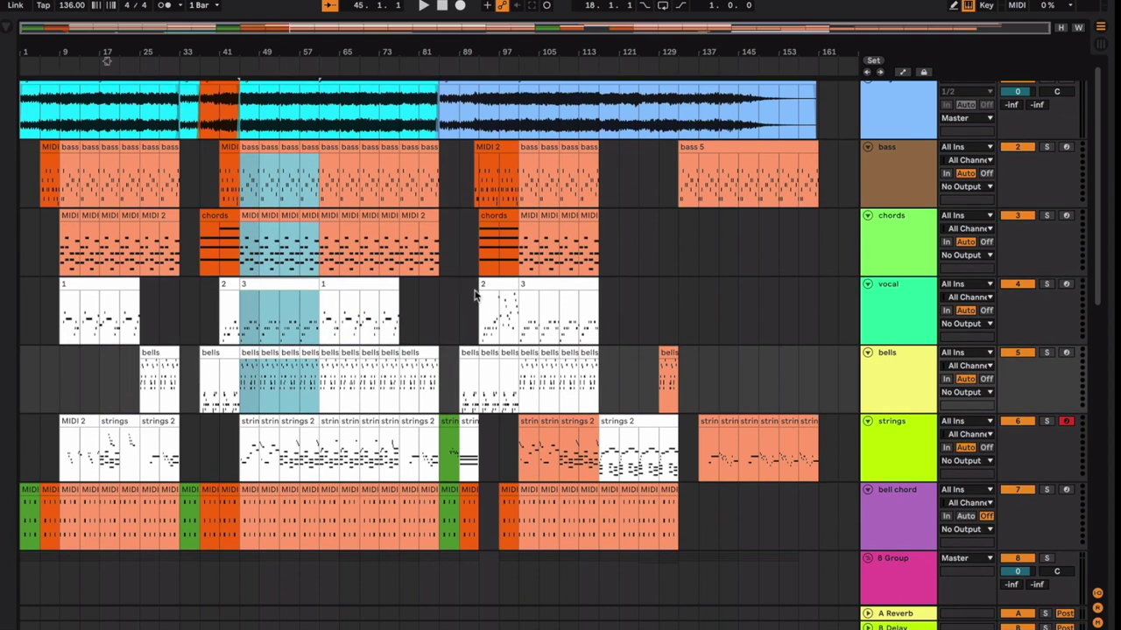
left_click_drag(478, 296, 516, 299)
left_click_drag(205, 300, 244, 306)
left_click_drag(470, 308, 516, 330)
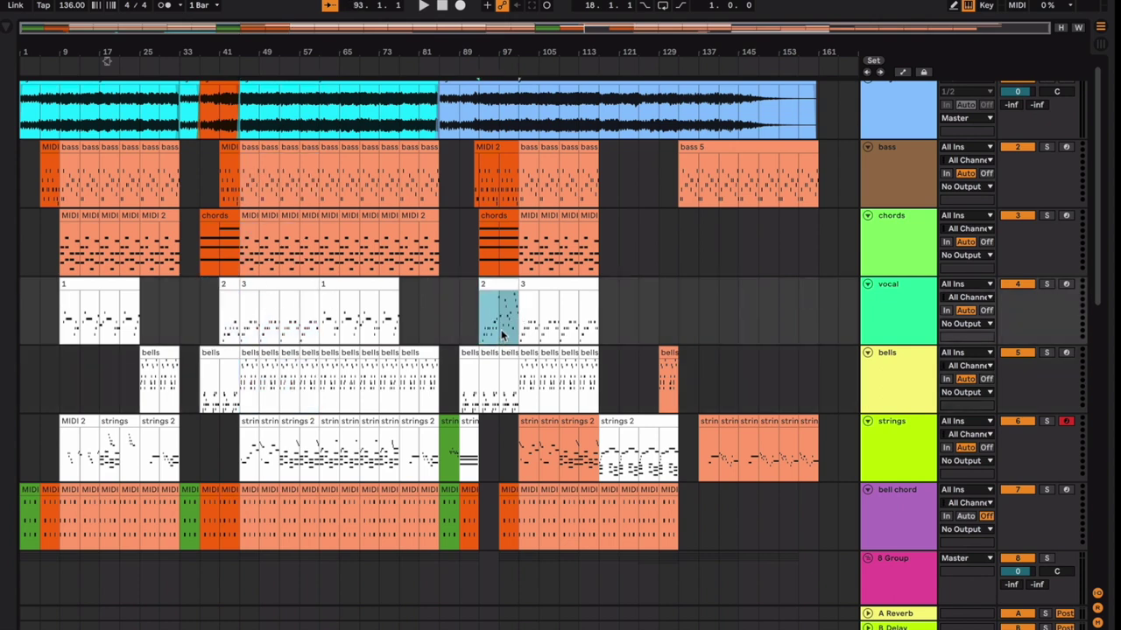
Compare vocal clip 3 at bar 101 with the earlier vocal clip 3 at bar 45.
left_click(538, 287)
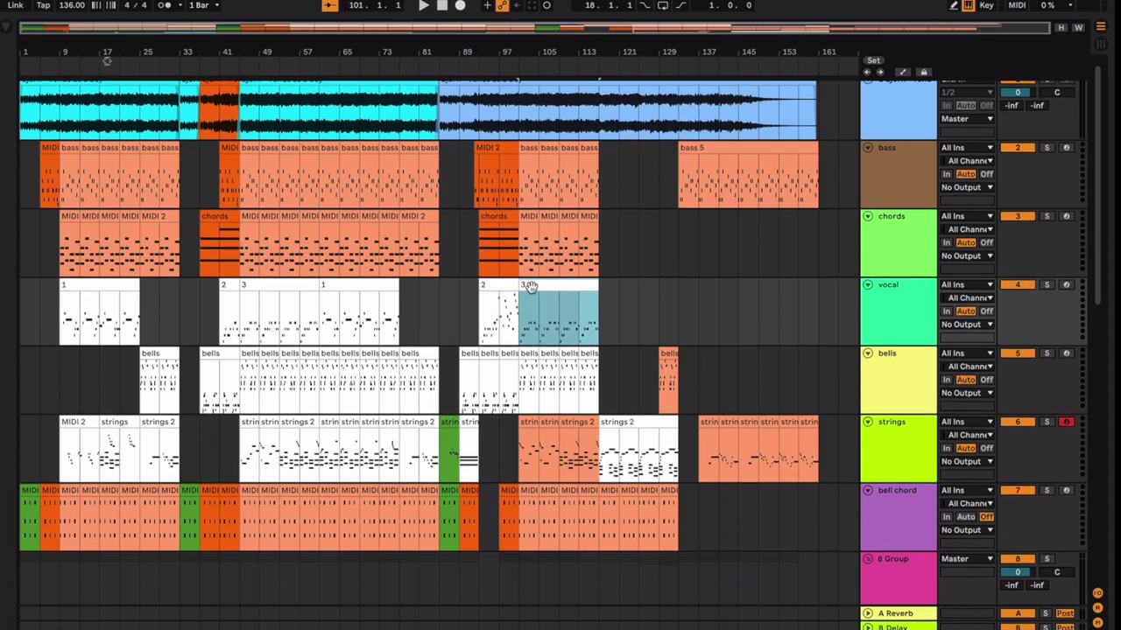
left_click(308, 285)
Play the song from bar 81 and examine the transition into the green strings section at bar 85 up close.
left_click(419, 308)
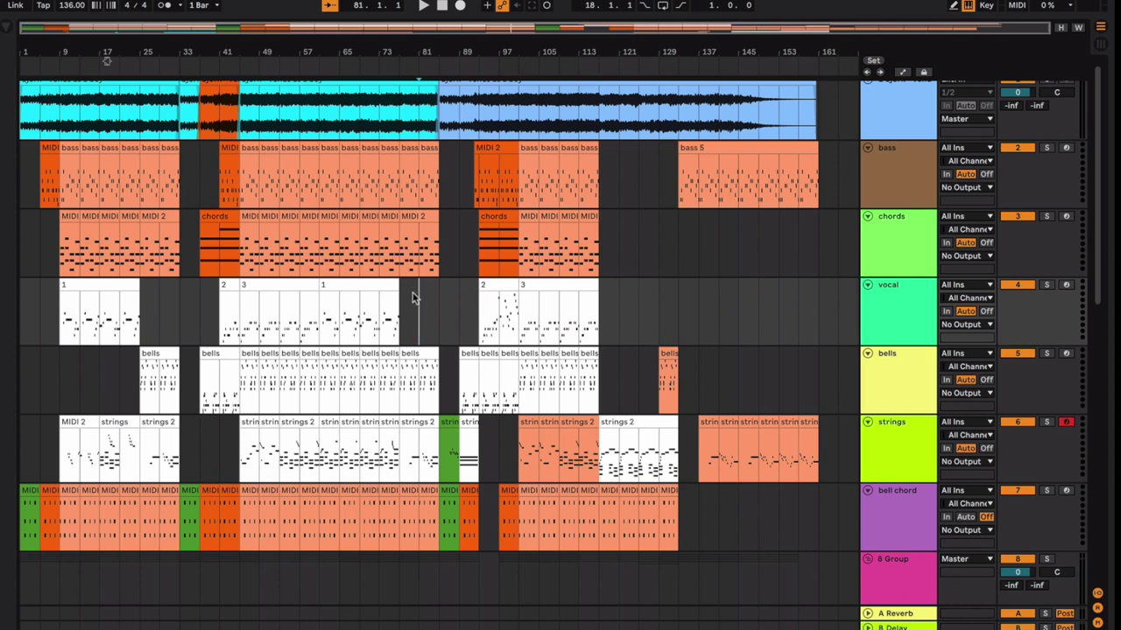
key("space")
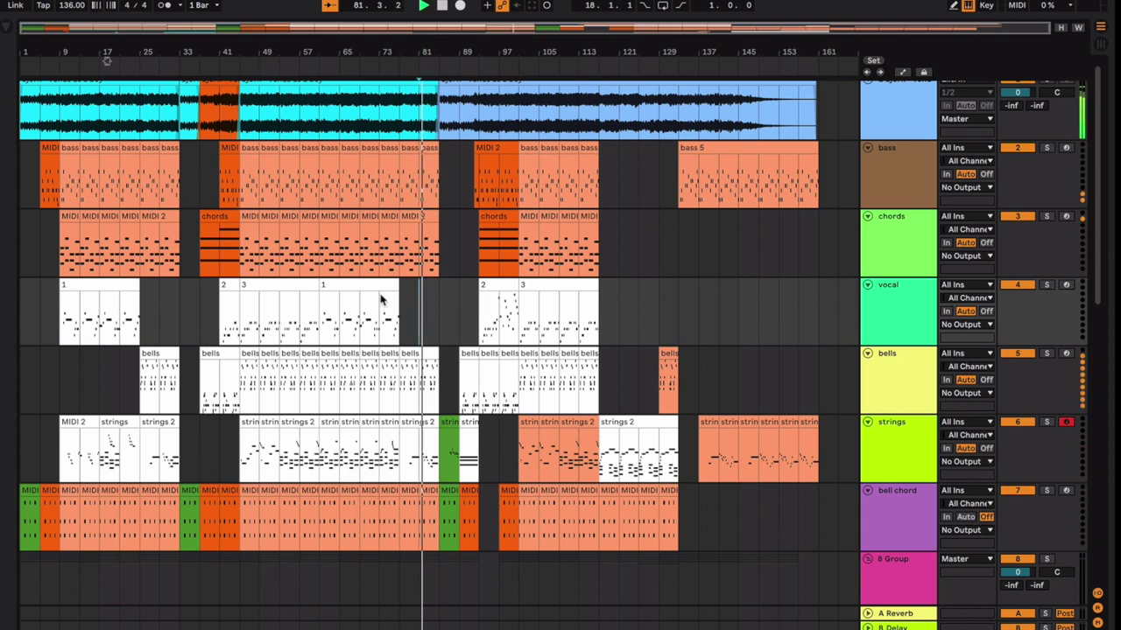
key("plus")
key("plus")
key("plus")
key("plus")
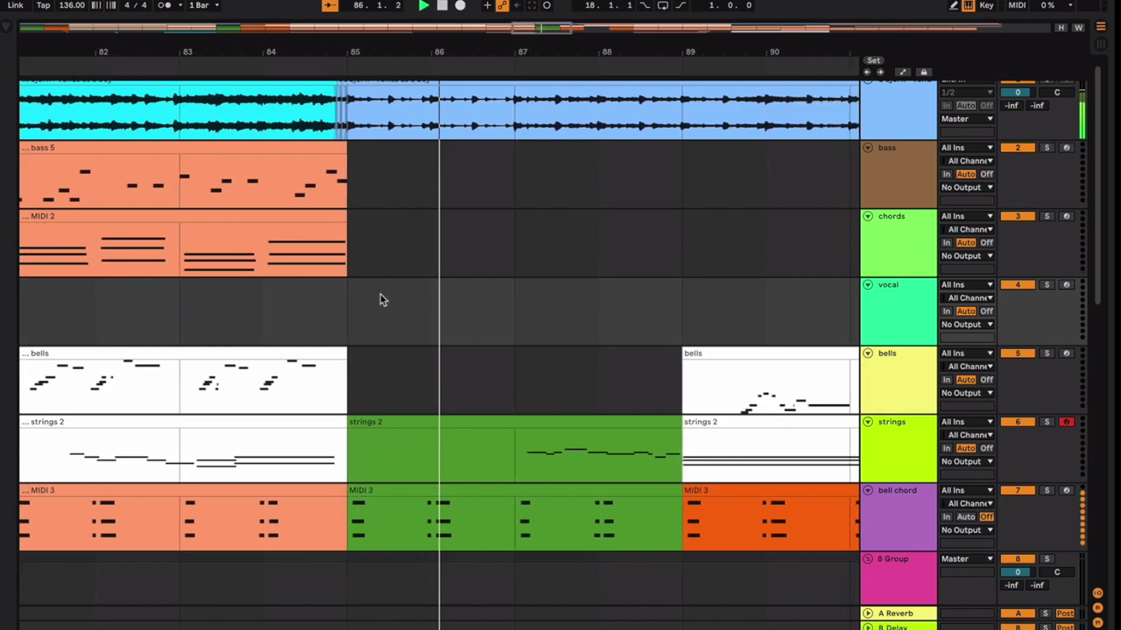
Examine the rhythm tracks of the green section at bars 85 to 89 while the song plays.
scroll(379, 300, "down", 10)
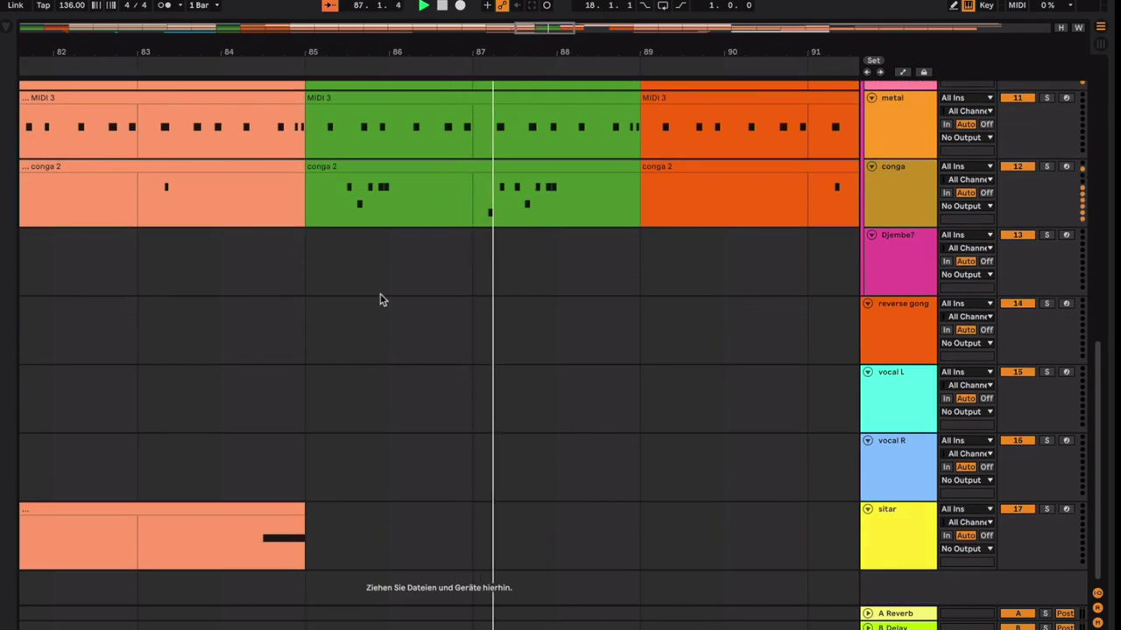
scroll(380, 299, "up", 6)
key("minus")
key("minus")
scroll(380, 294, "left", 1)
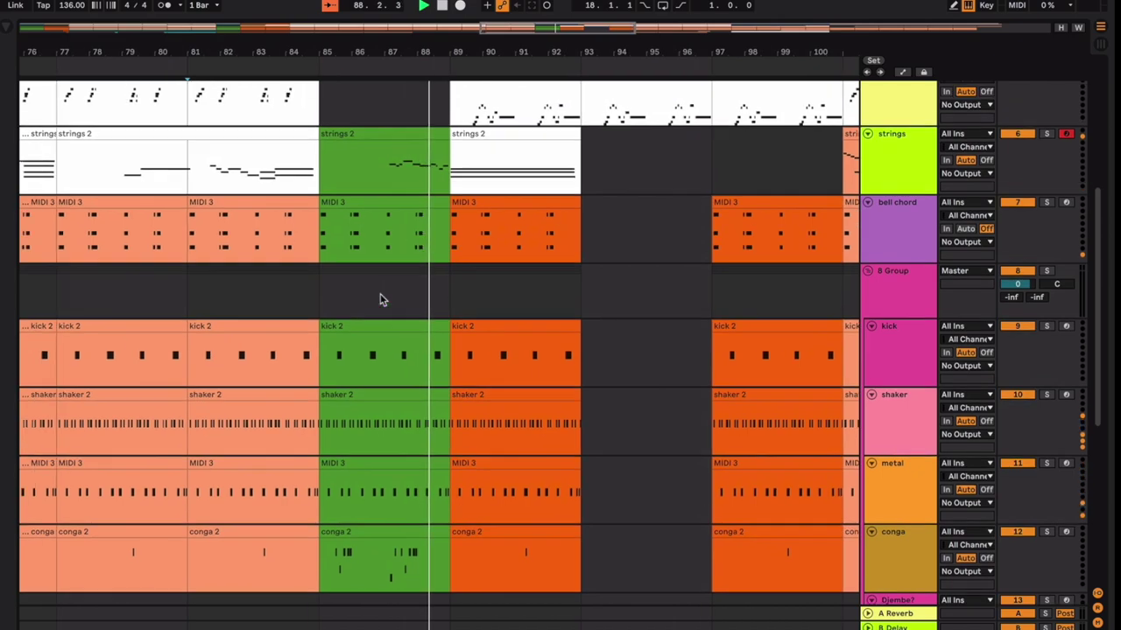
Follow playback through the orange section from bar 89 to 101, checking the bass, chords, vocal, bells and strings parts.
key("minus")
key("minus")
scroll(380, 294, "left", 10)
scroll(380, 299, "up", 3)
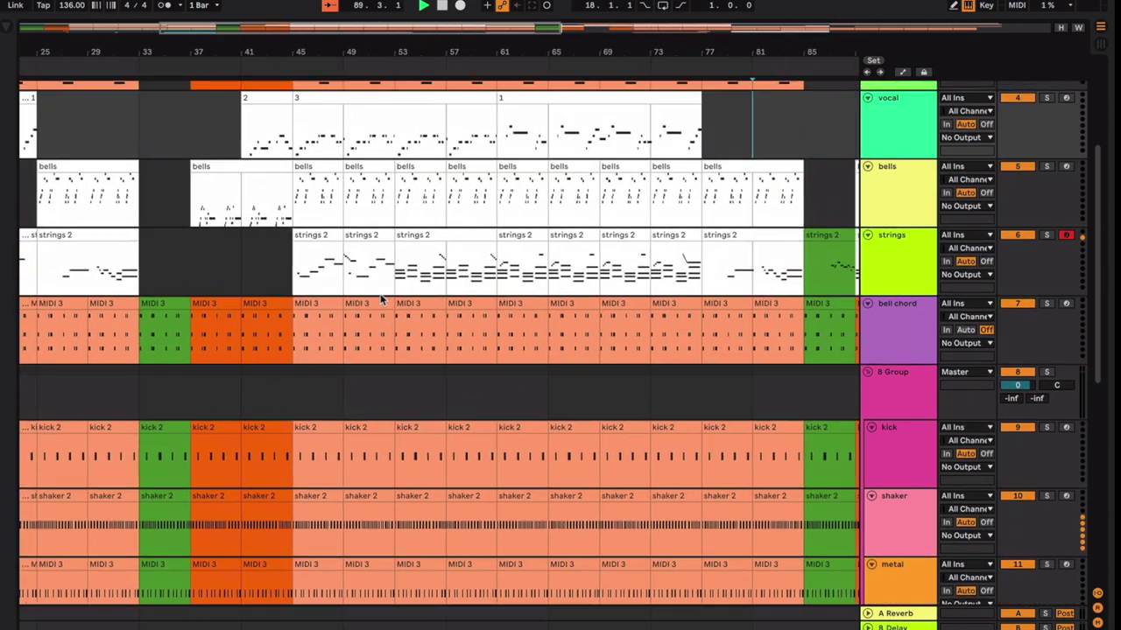
scroll(380, 299, "up", 3)
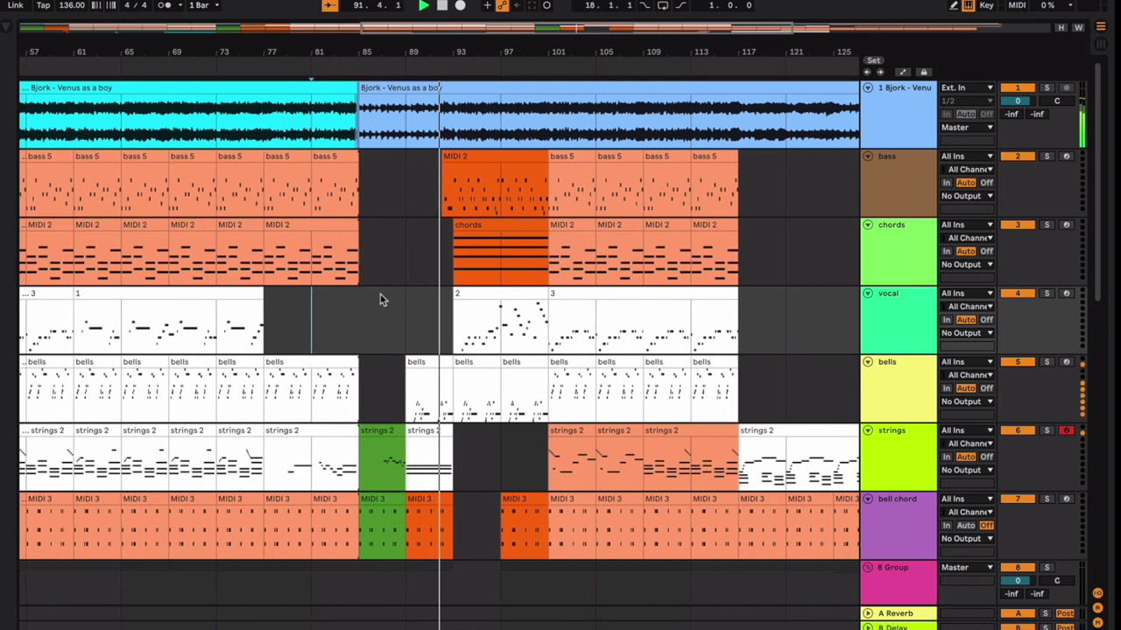
scroll(379, 299, "down", 2)
scroll(407, 348, "up", 2)
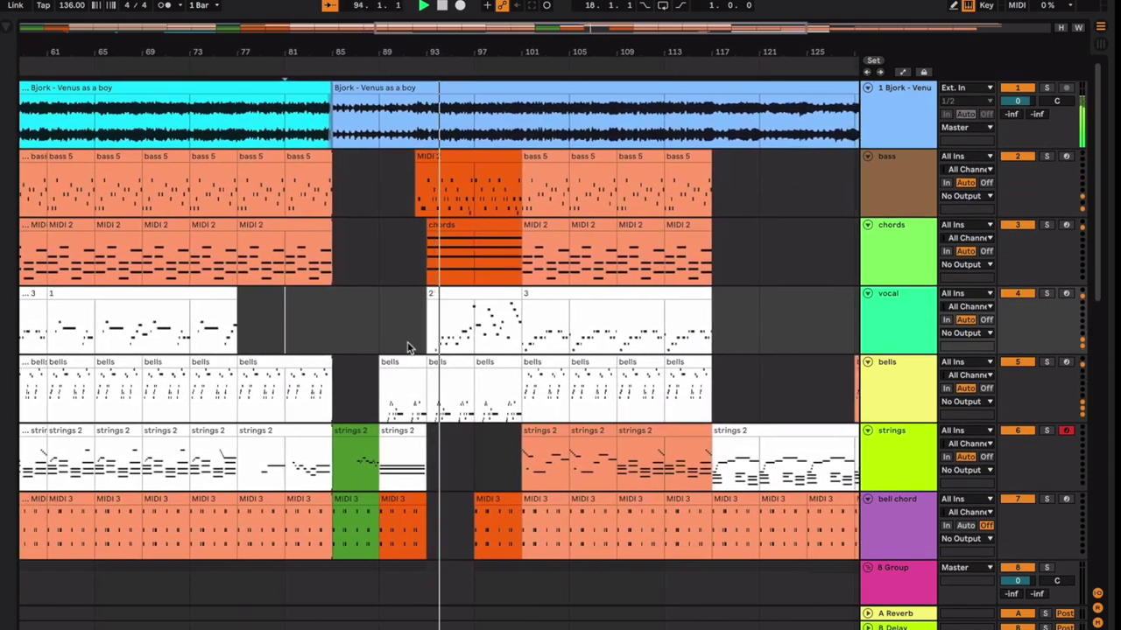
scroll(407, 348, "down", 2)
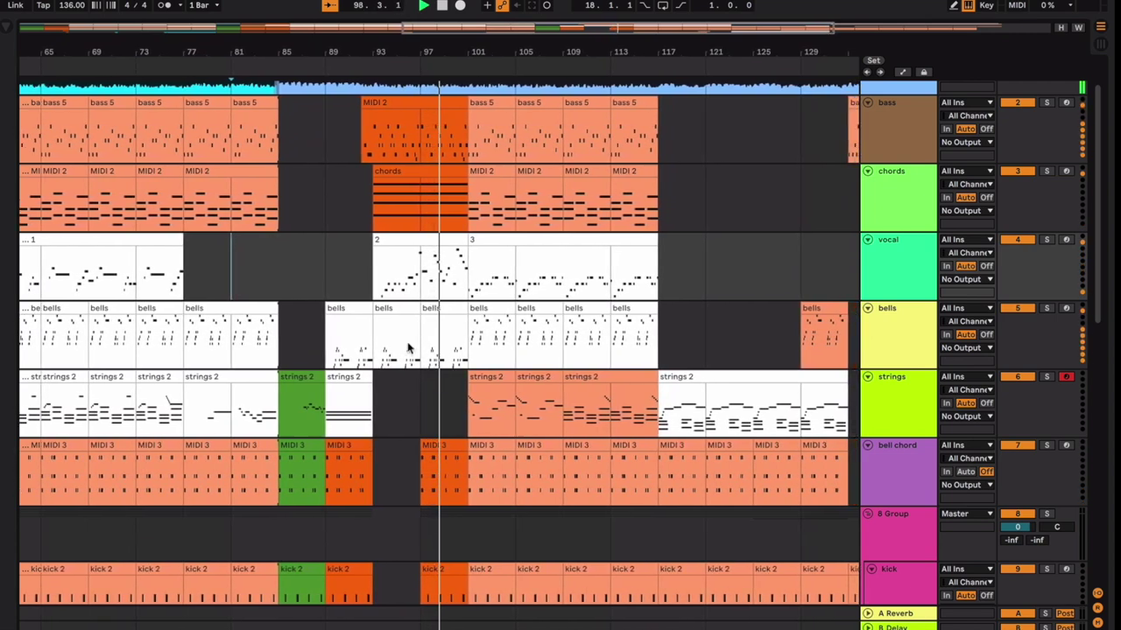
scroll(407, 348, "up", 5)
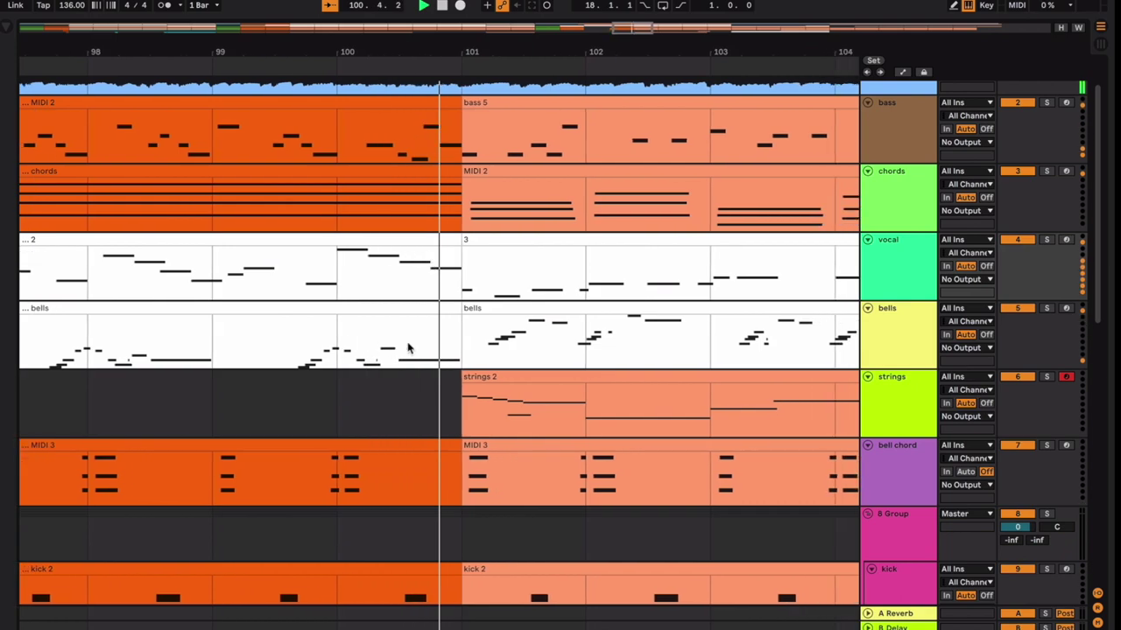
Stop playback and highlight bars 85 to 101 from the bass track down through the rhythm tracks.
key("minus")
key("minus")
key("minus")
key("minus")
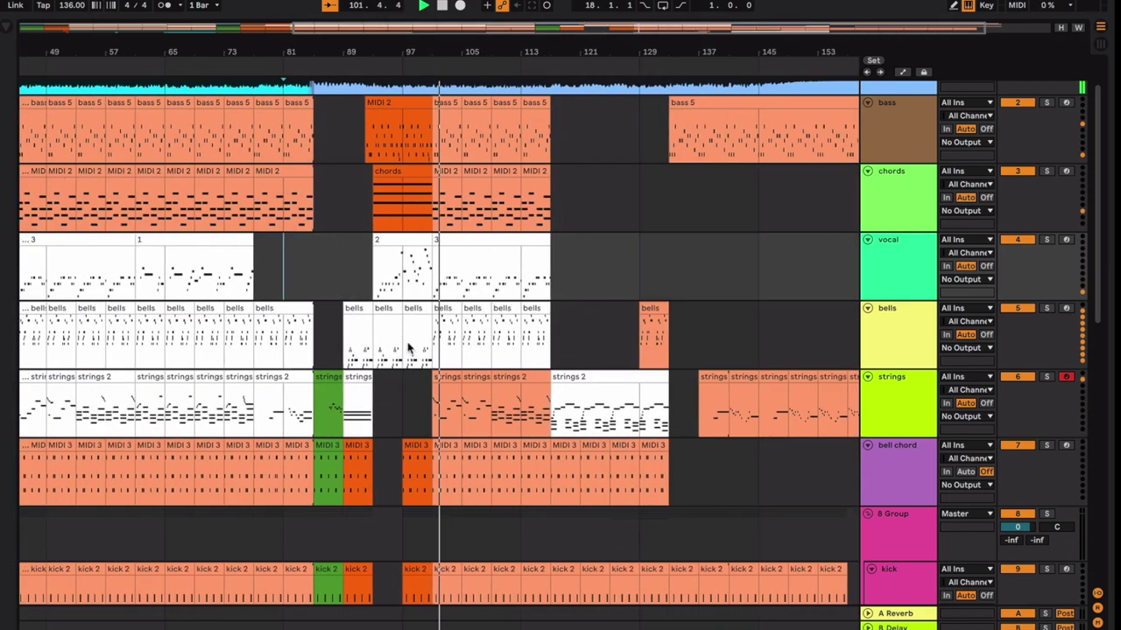
scroll(408, 348, "left", 5)
scroll(408, 348, "down", 1)
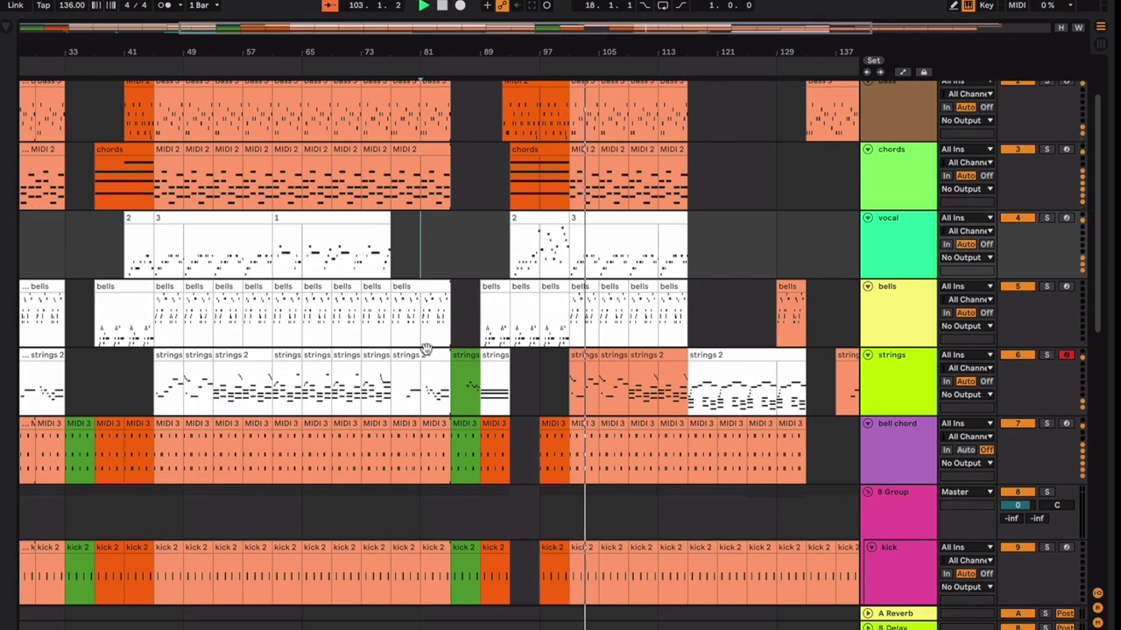
left_click(462, 345)
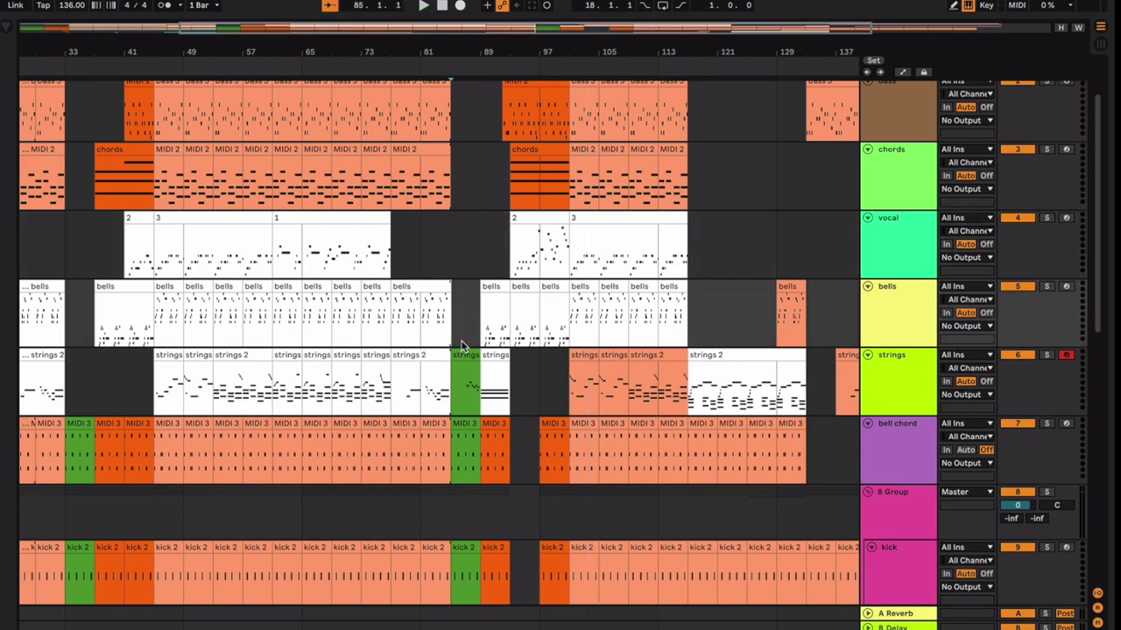
scroll(463, 366, "up", 3)
left_click_drag(464, 163, 567, 617)
scroll(395, 515, "left", 4)
scroll(394, 514, "left", 2)
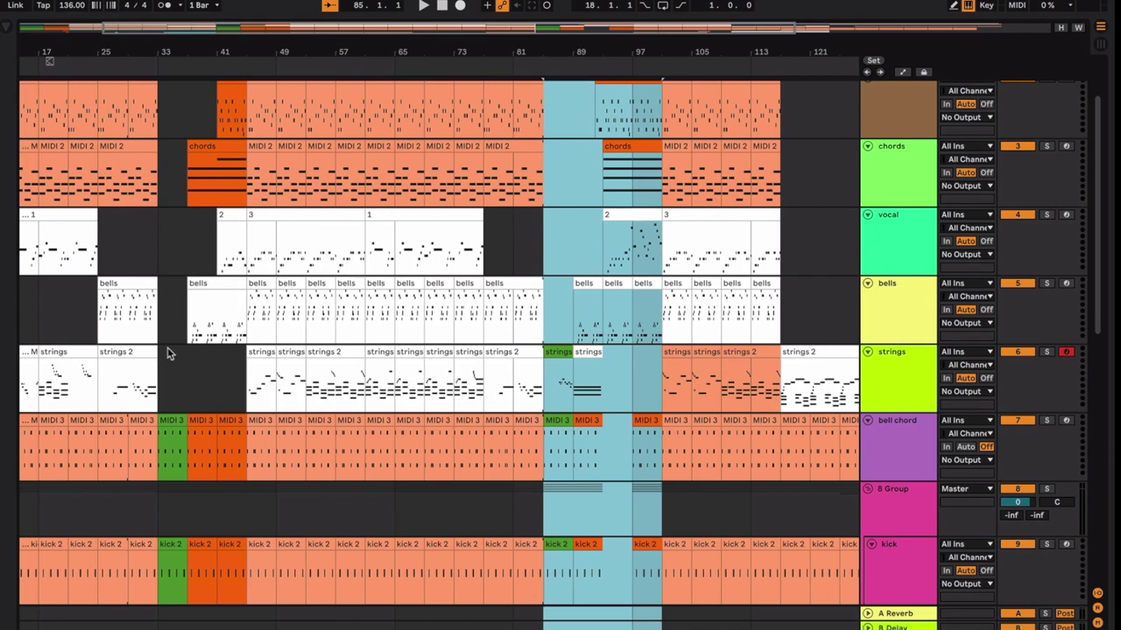
Highlight the earlier interlude, bars 33 to 45, from the bass track down through the rhythm tracks.
scroll(169, 355, "up", 3)
left_click_drag(170, 188, 255, 578)
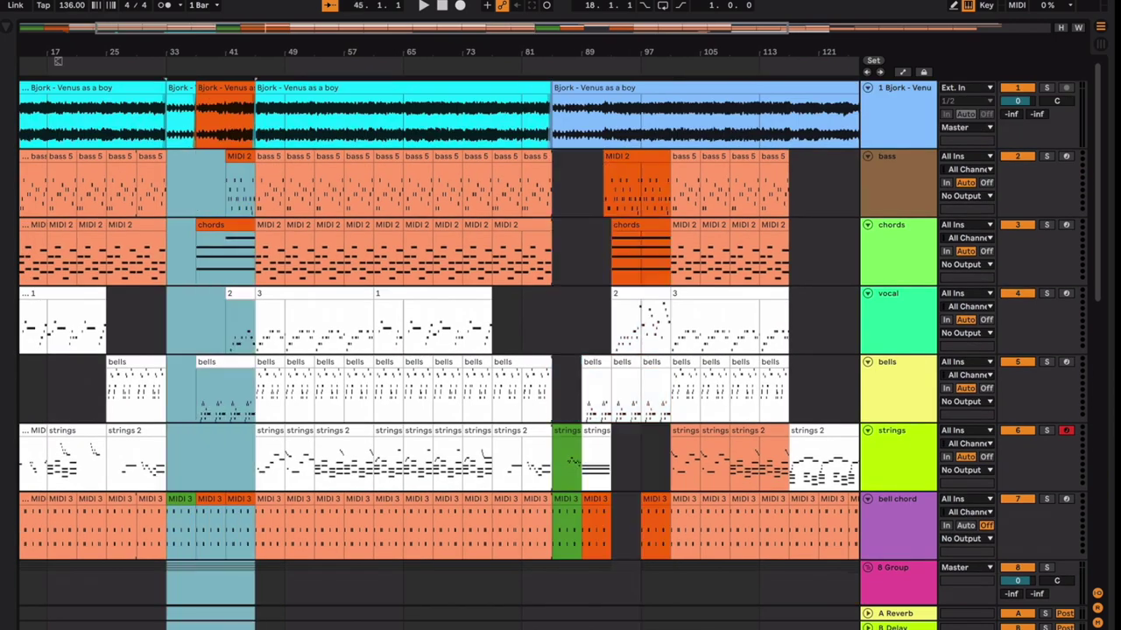
scroll(223, 454, "down", 5)
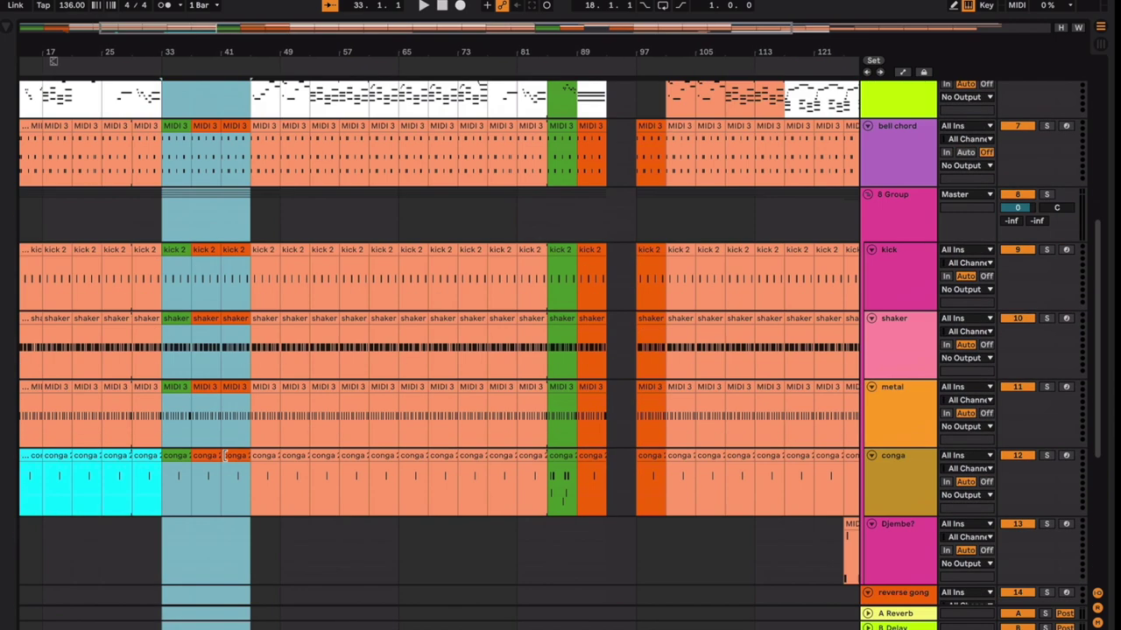
Compare the green conga and strings clips at bar 85 with the strings track at bars 33 and 1.
scroll(328, 398, "up", 1)
left_click(531, 536)
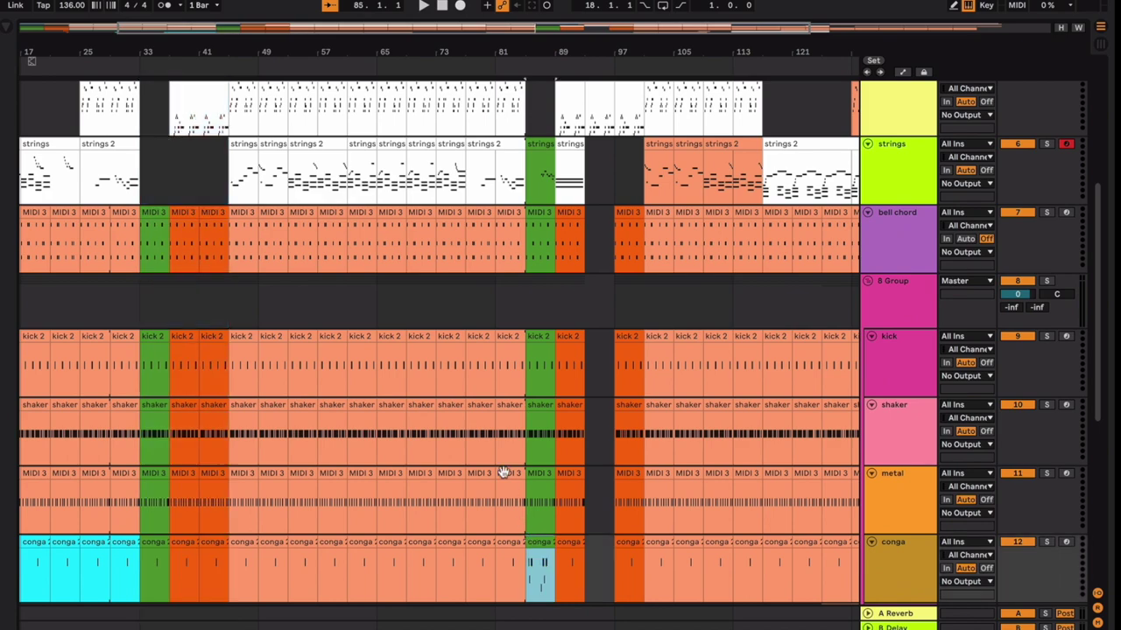
scroll(506, 479, "up", 1)
left_click(532, 160)
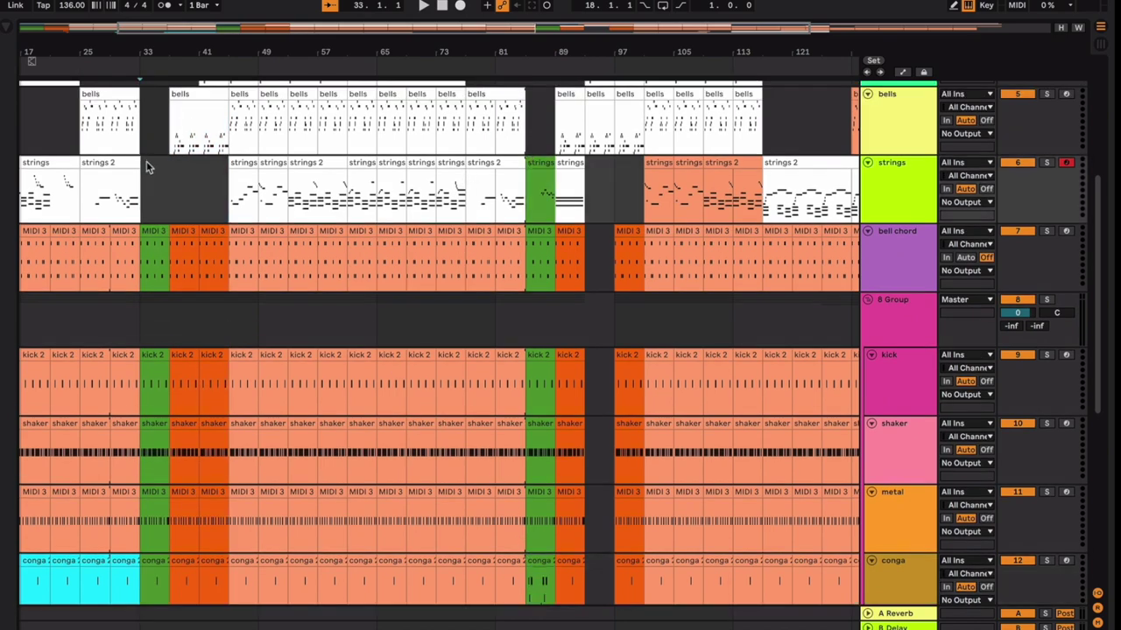
scroll(147, 166, "left", 5)
scroll(147, 166, "up", 1)
left_click(41, 188)
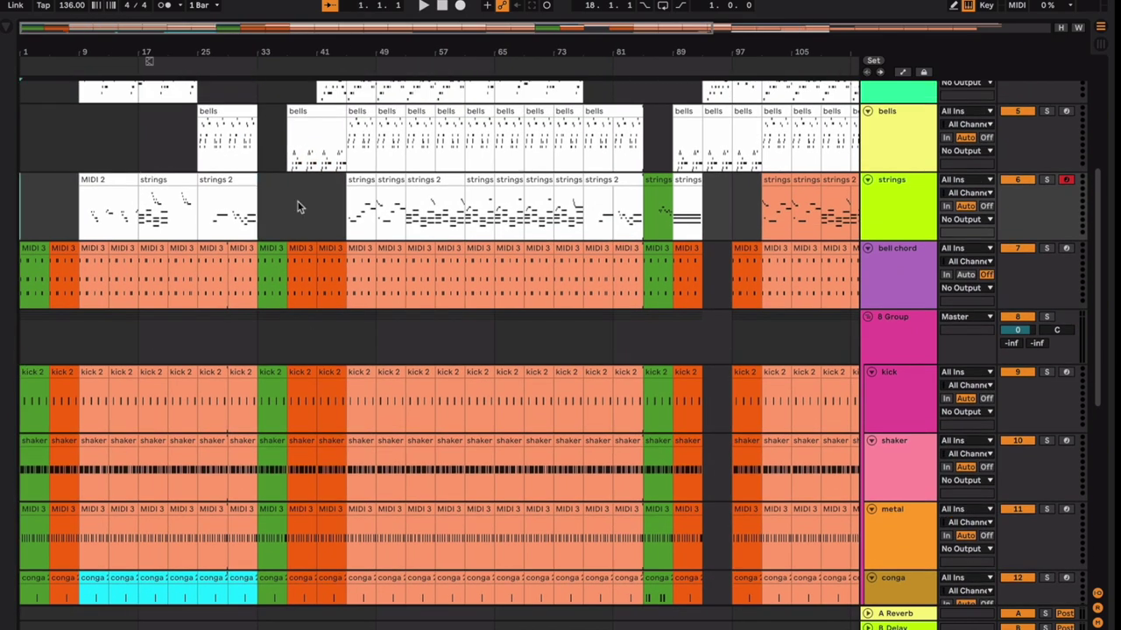
scroll(523, 203, "right", 3)
scroll(524, 203, "down", 1)
scroll(567, 475, "down", 2)
scroll(567, 476, "right", 1)
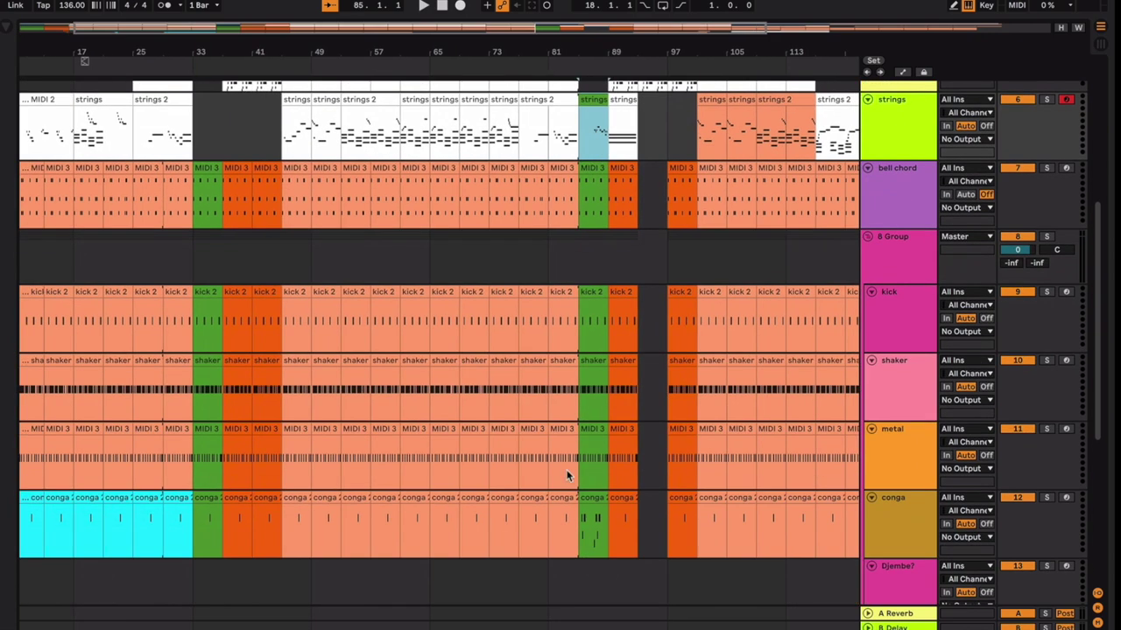
Play the green section from bar 85 and highlight the strings melody in bars 87 and 88.
key("space")
scroll(591, 509, "up", 8)
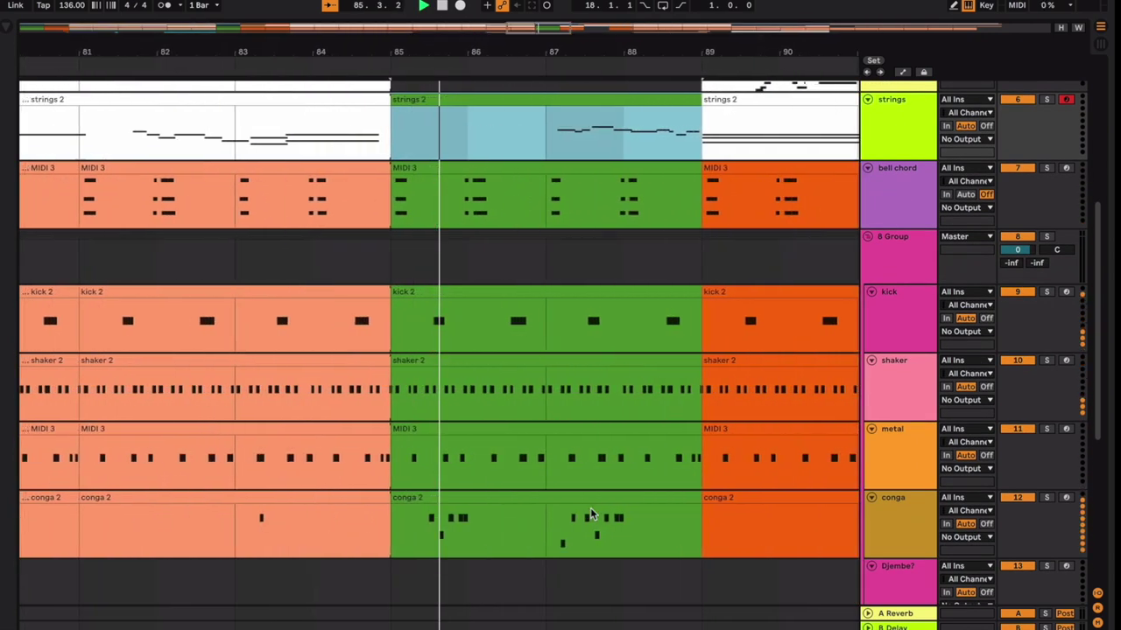
scroll(514, 356, "up", 1)
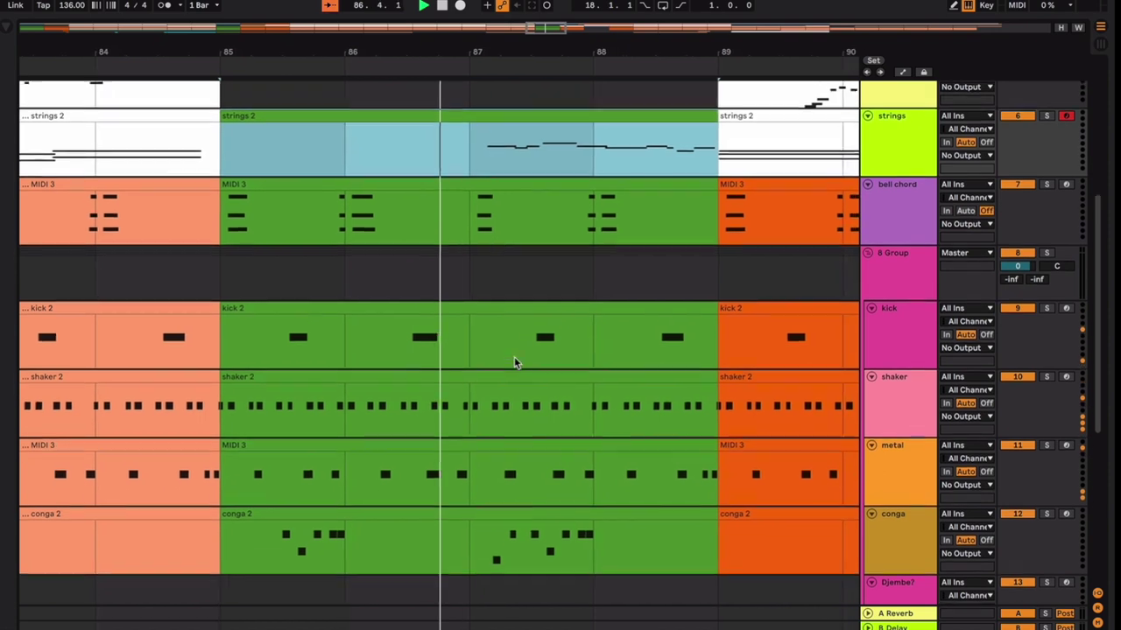
left_click_drag(465, 155, 705, 164)
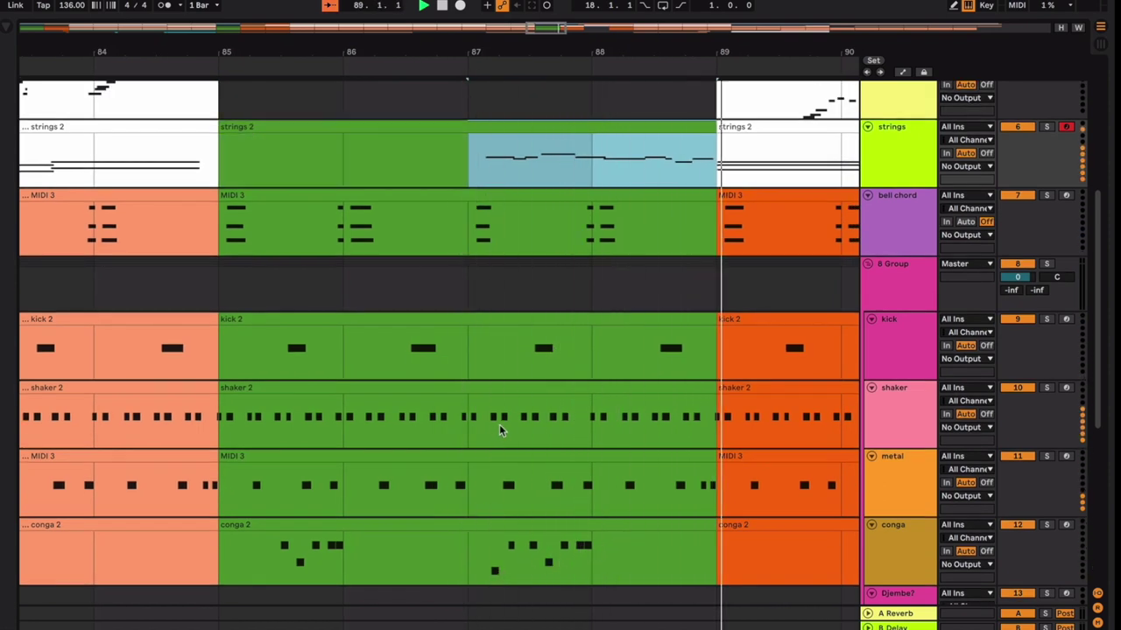
Stop playback and highlight bar 88 of the green conga clip, then the whole clip starting at bar 85.
left_click(602, 563)
left_click_drag(522, 567, 660, 561)
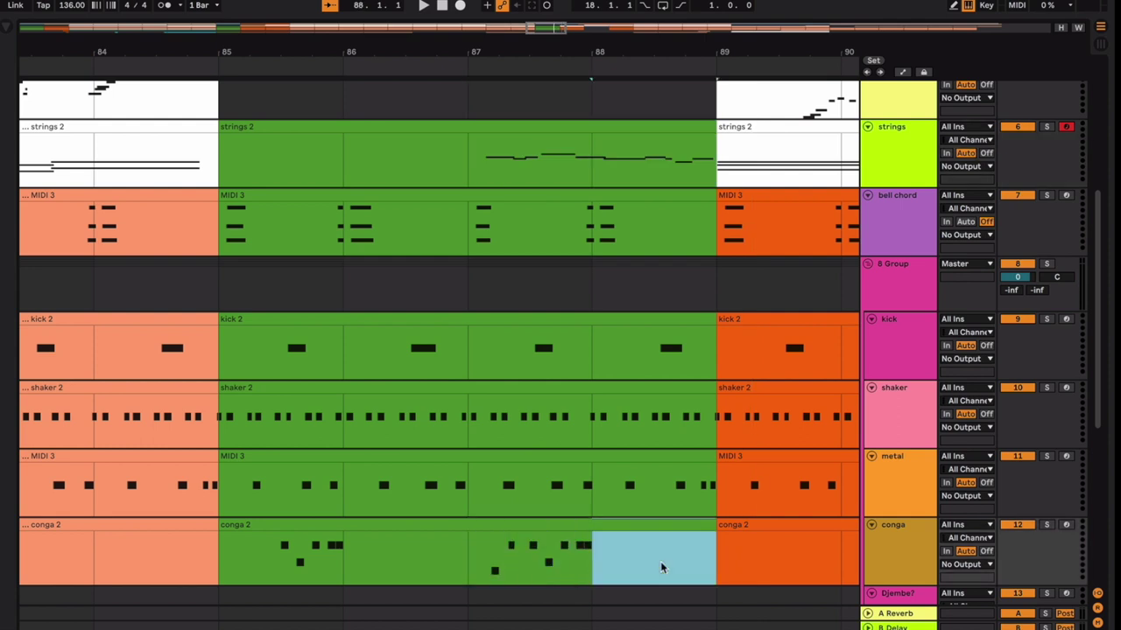
left_click(892, 595)
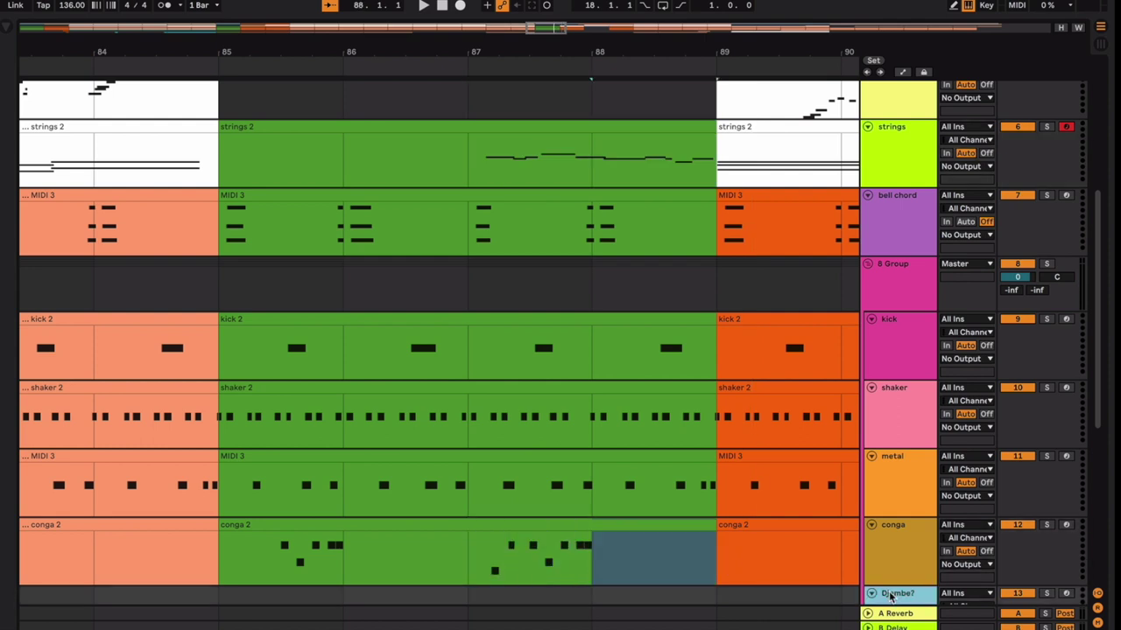
left_click(599, 546)
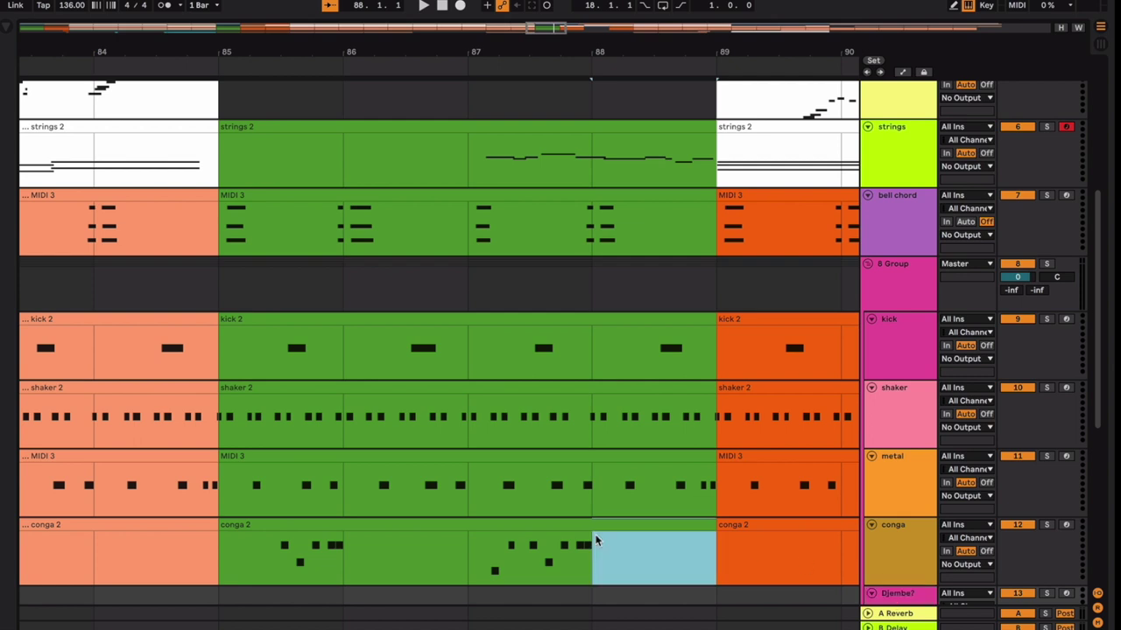
left_click(593, 529)
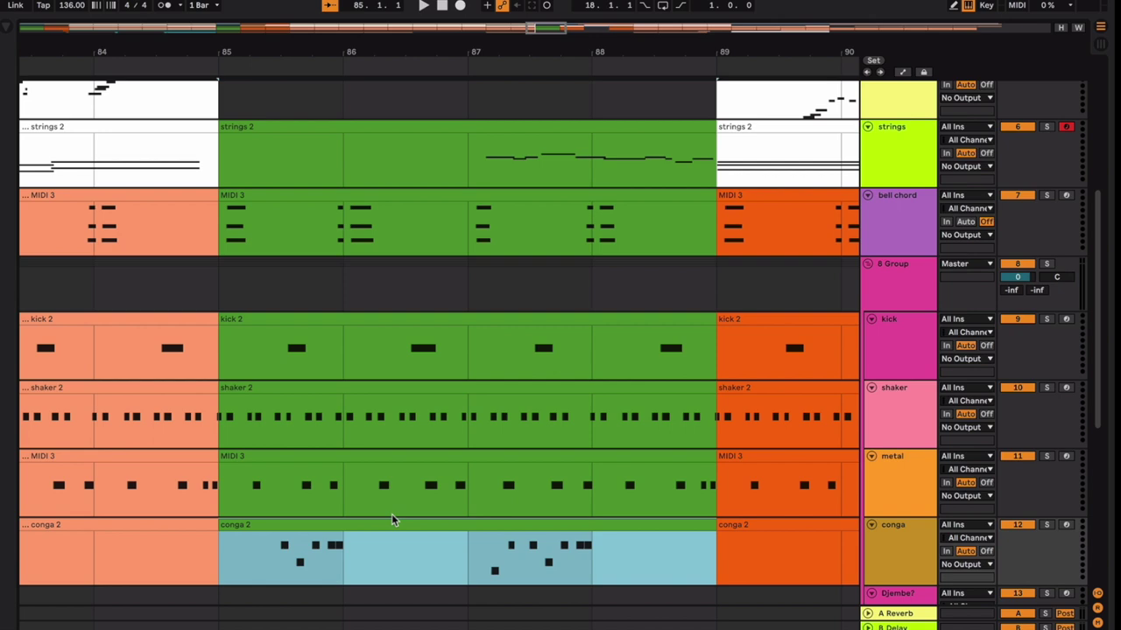
Mark bar 87 on the strings track and examine the strings and conga parts of the green section together.
scroll(391, 514, "up", 3)
scroll(391, 490, "right", 3)
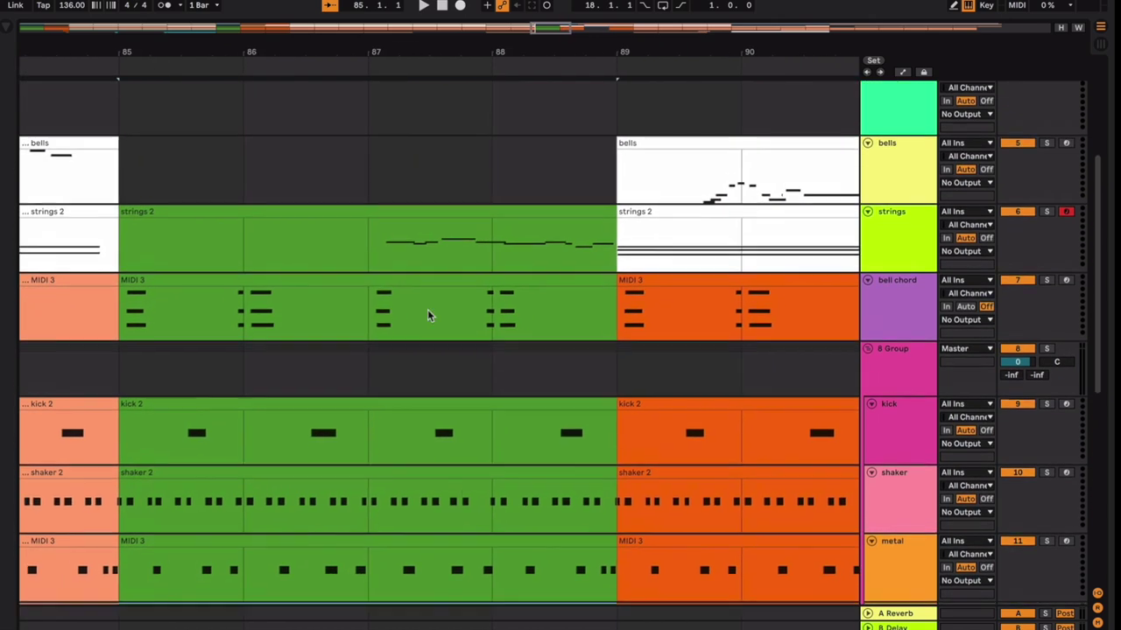
left_click(385, 254)
scroll(389, 251, "right", 2)
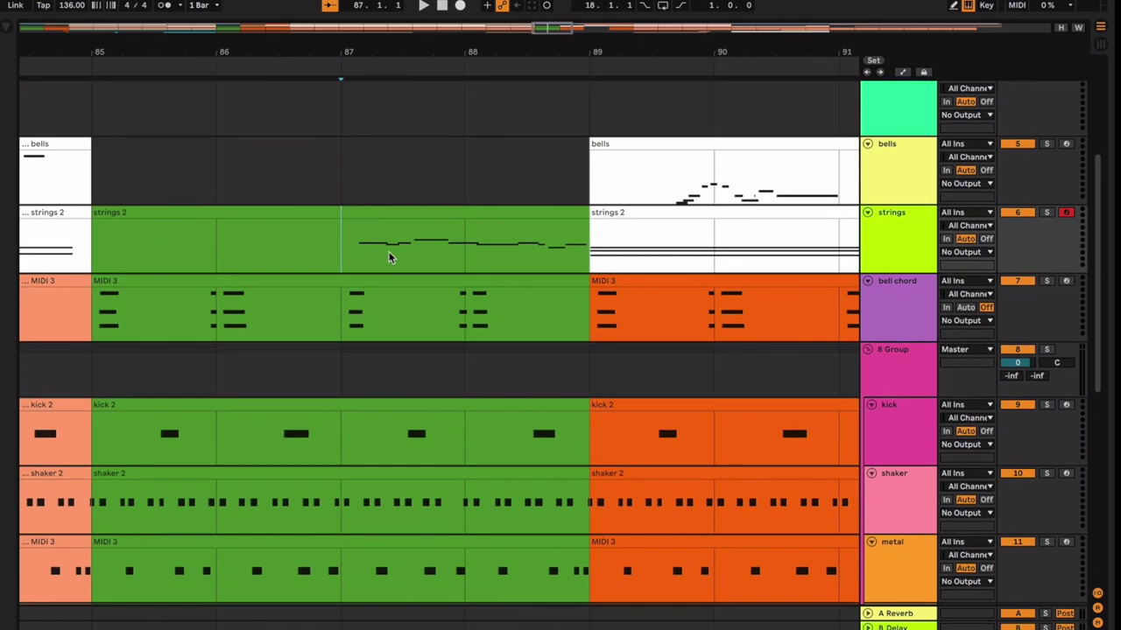
scroll(389, 253, "down", 6)
scroll(388, 252, "right", 3)
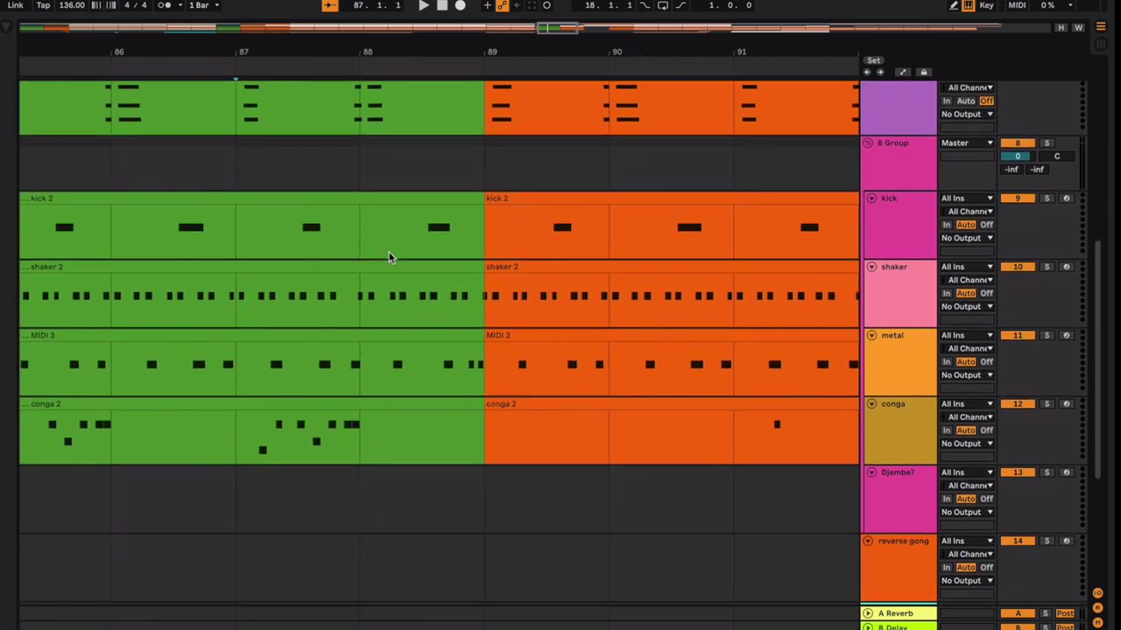
scroll(389, 254, "left", 4)
scroll(389, 254, "up", 5)
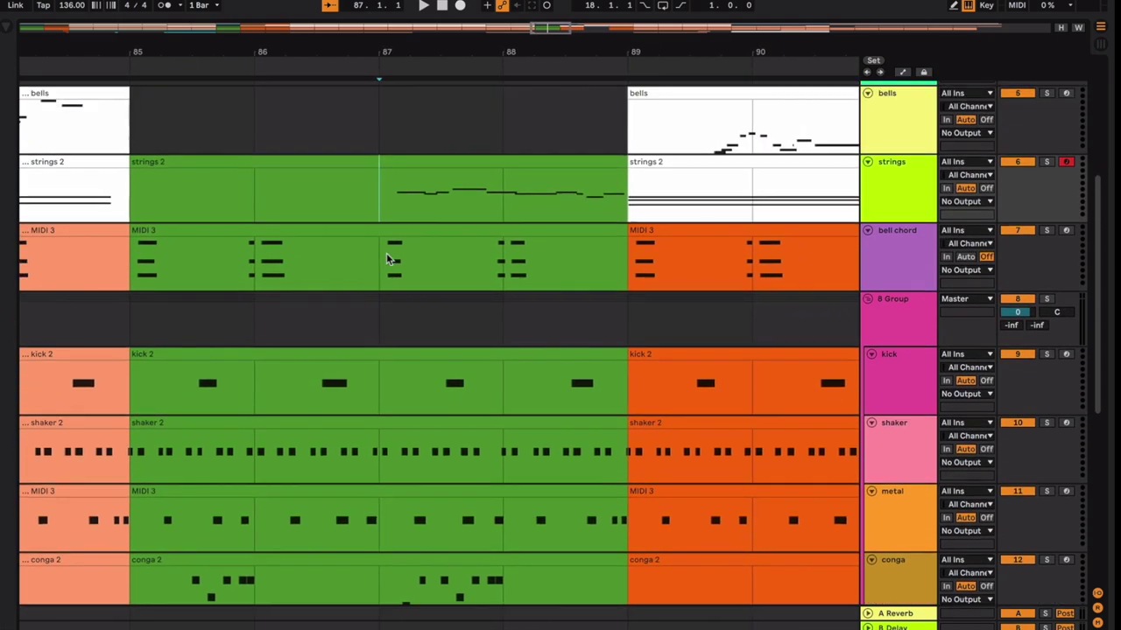
Examine how the bass, chords, vocal, bells, strings and rhythm parts are arranged in the orange section from bar 89 to 101.
scroll(387, 258, "up", 4)
scroll(388, 258, "right", 4)
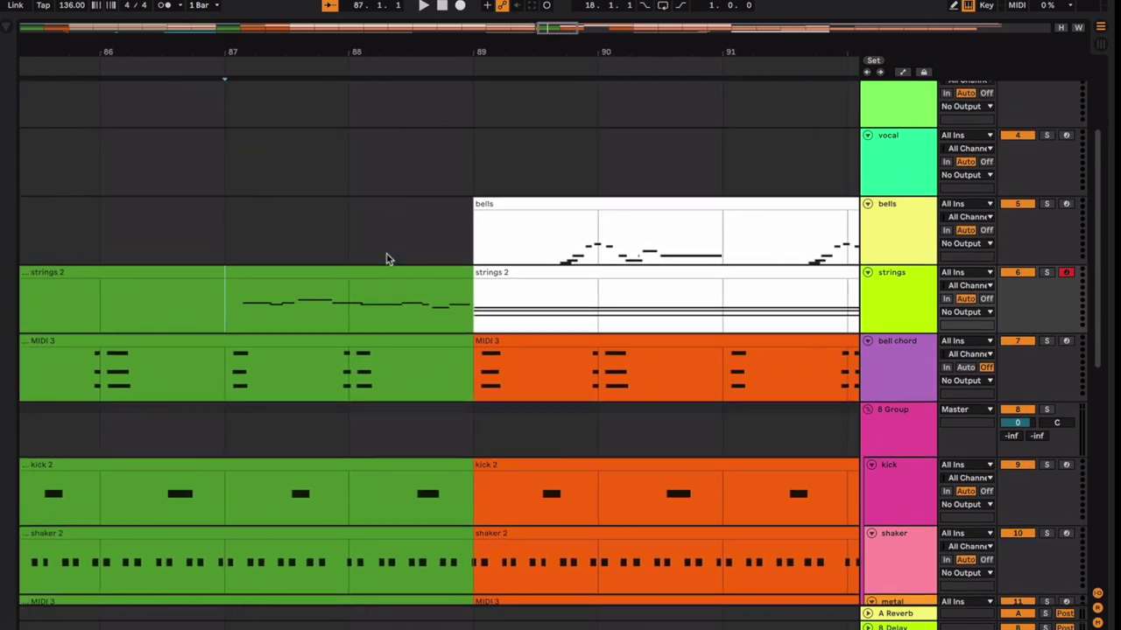
scroll(387, 254, "right", 5)
scroll(387, 254, "down", 1)
scroll(387, 254, "up", 2)
key("minus")
key("minus")
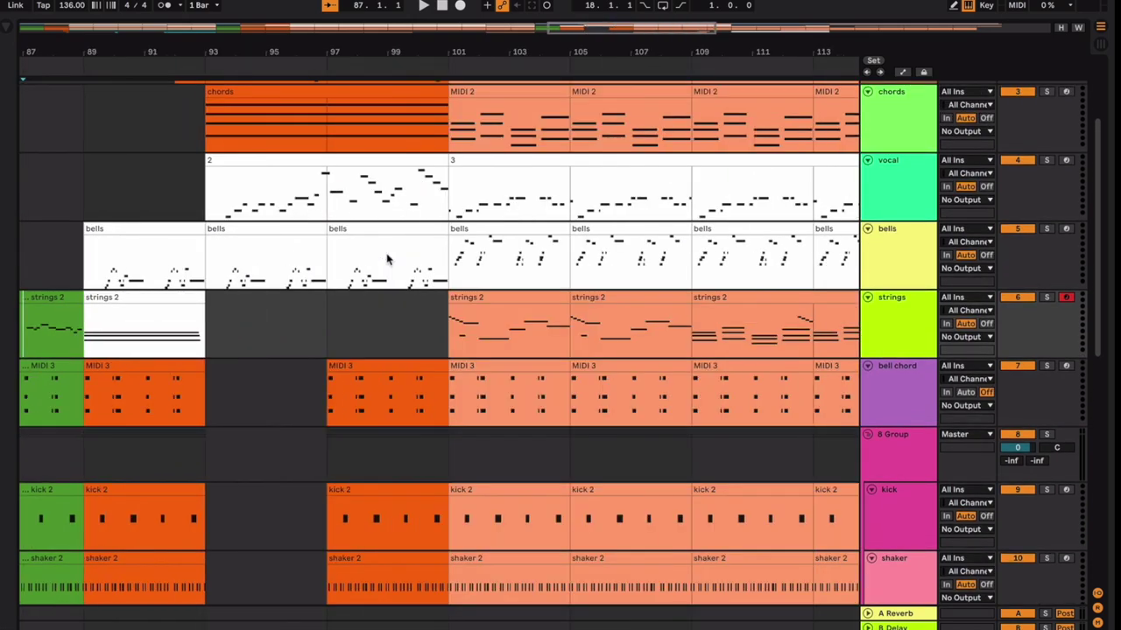
scroll(387, 259, "up", 4)
scroll(388, 259, "left", 2)
scroll(387, 259, "left", 1)
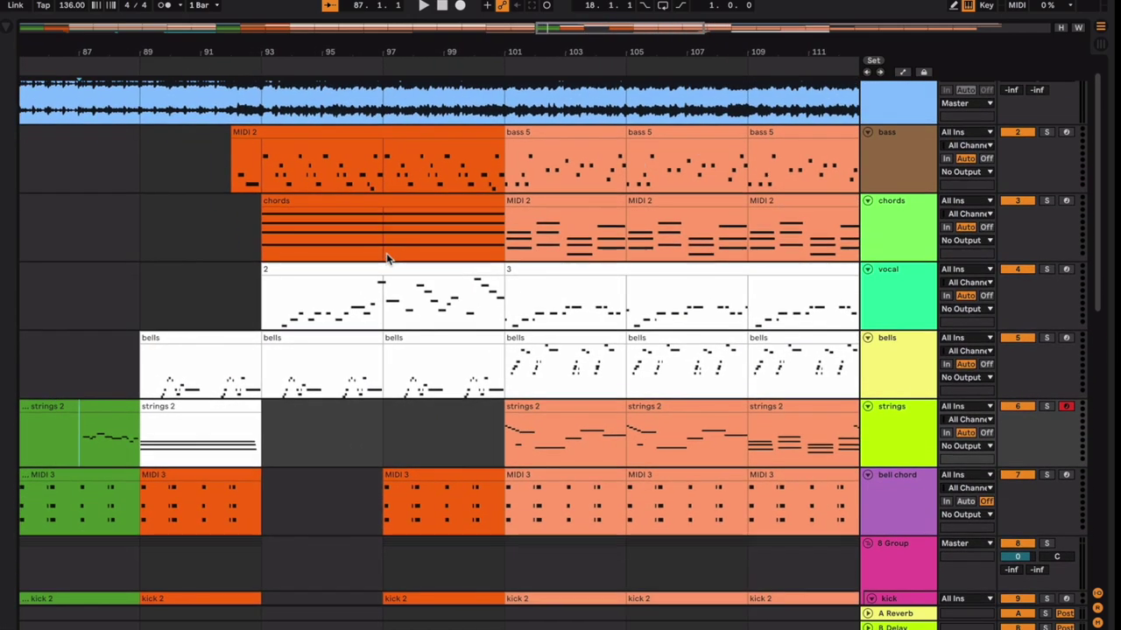
scroll(386, 258, "down", 10)
scroll(386, 258, "up", 1)
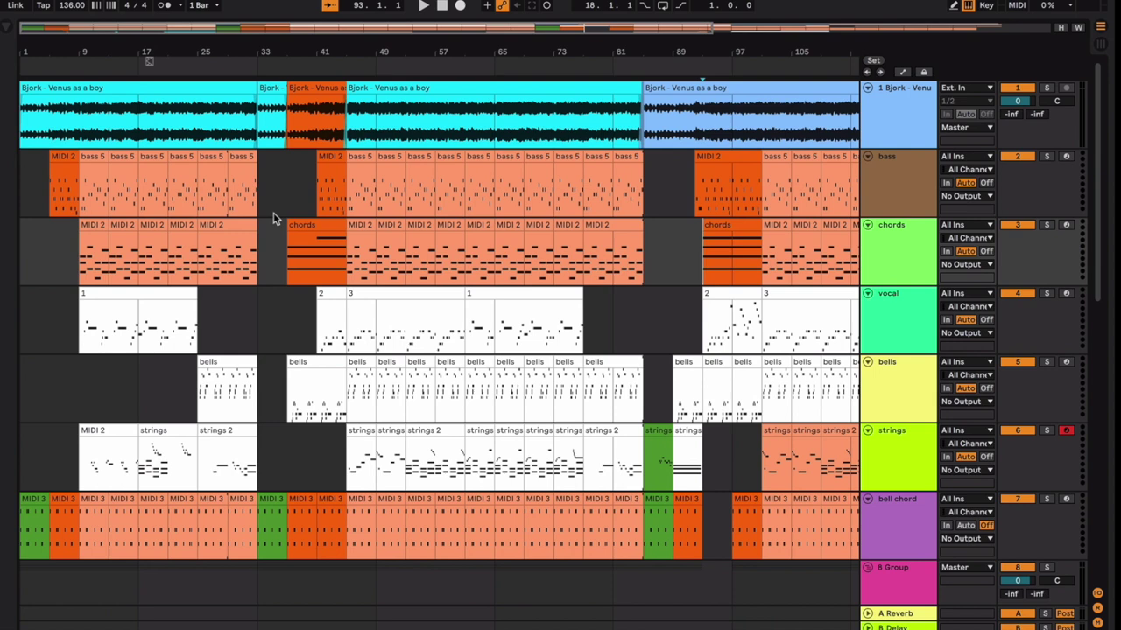
Compare the orange MIDI 2 bass clip leading into bar 93 with the earlier one at bar 41.
scroll(434, 242, "right", 1)
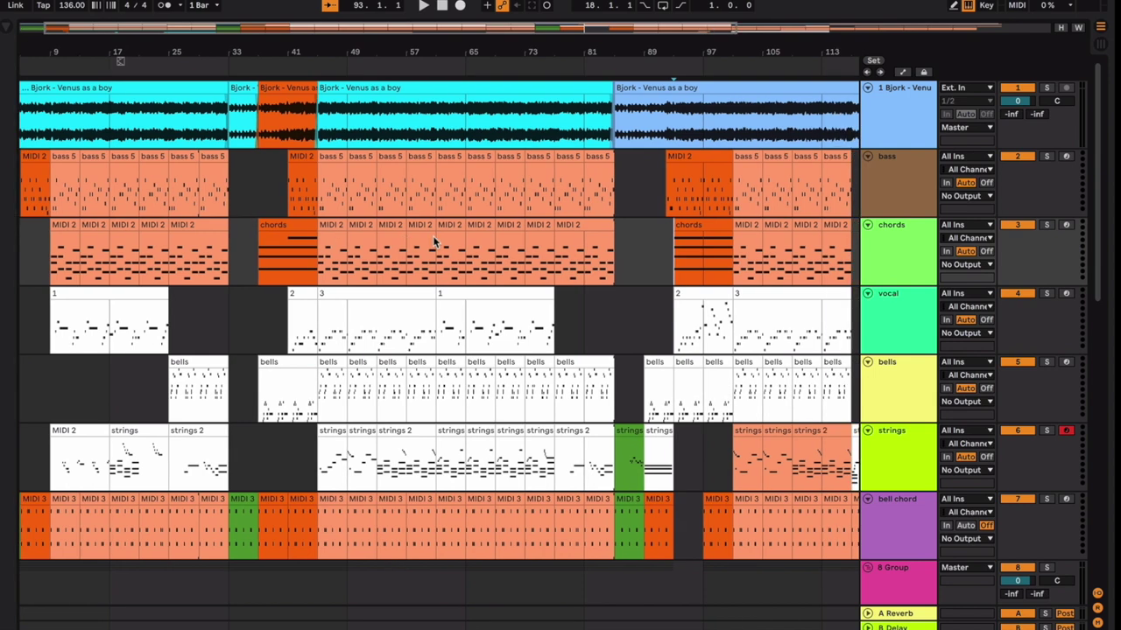
scroll(651, 201, "left", 1)
scroll(665, 201, "right", 2)
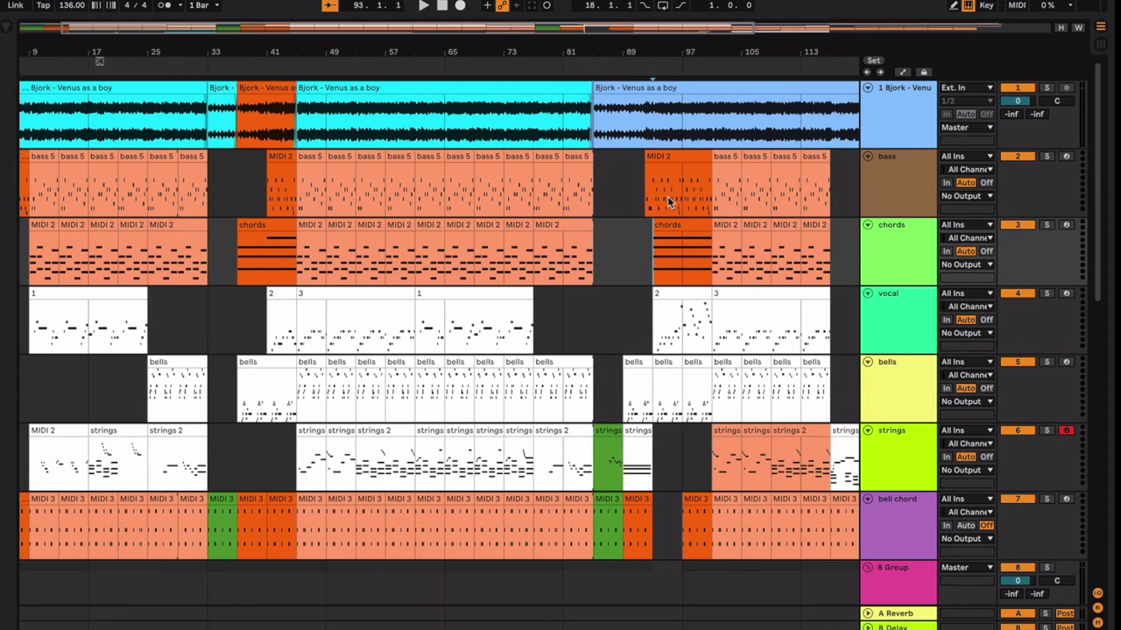
left_click(271, 188)
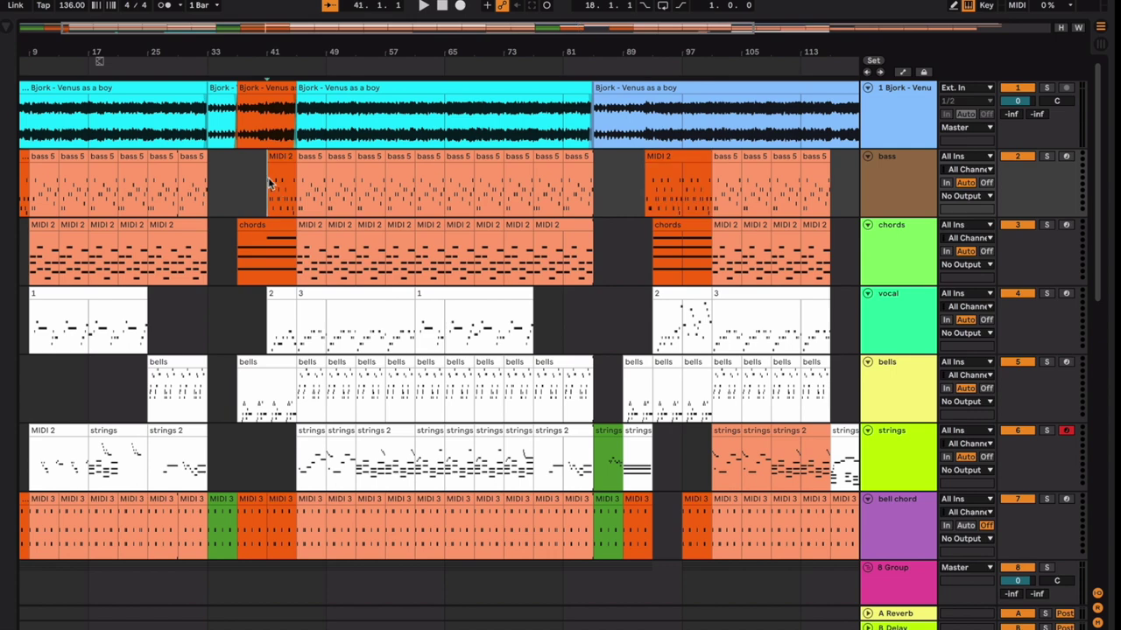
Highlight bars 85 to 101 across the tracks, mark bar 101 on the chords track and examine the remaining sections.
left_click_drag(597, 163, 711, 625)
scroll(642, 359, "up", 2)
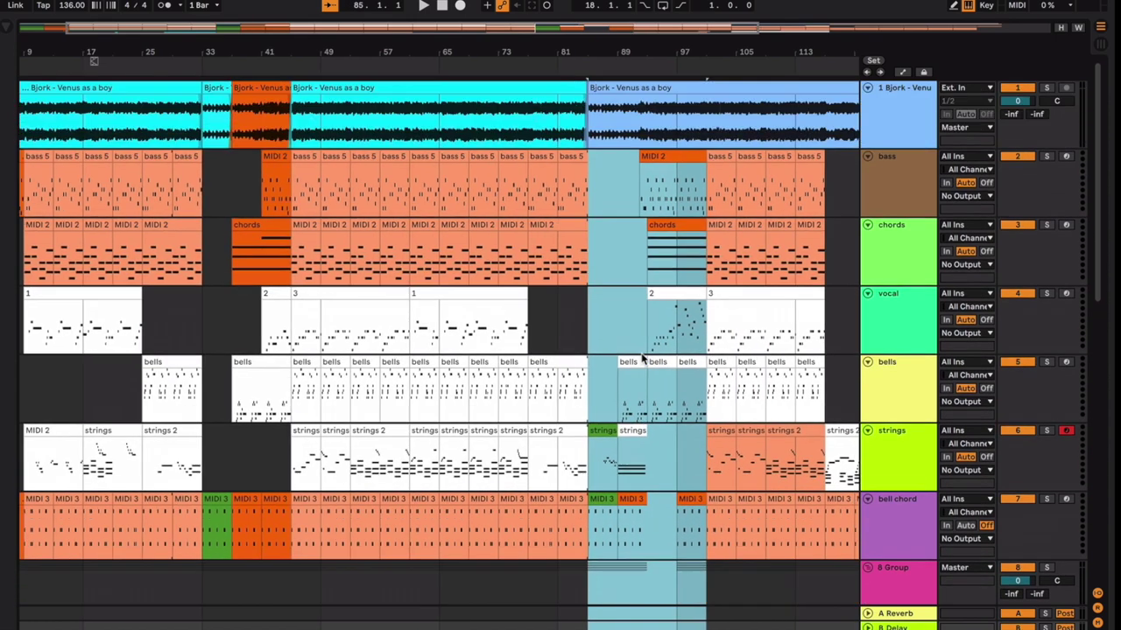
scroll(642, 282, "right", 1)
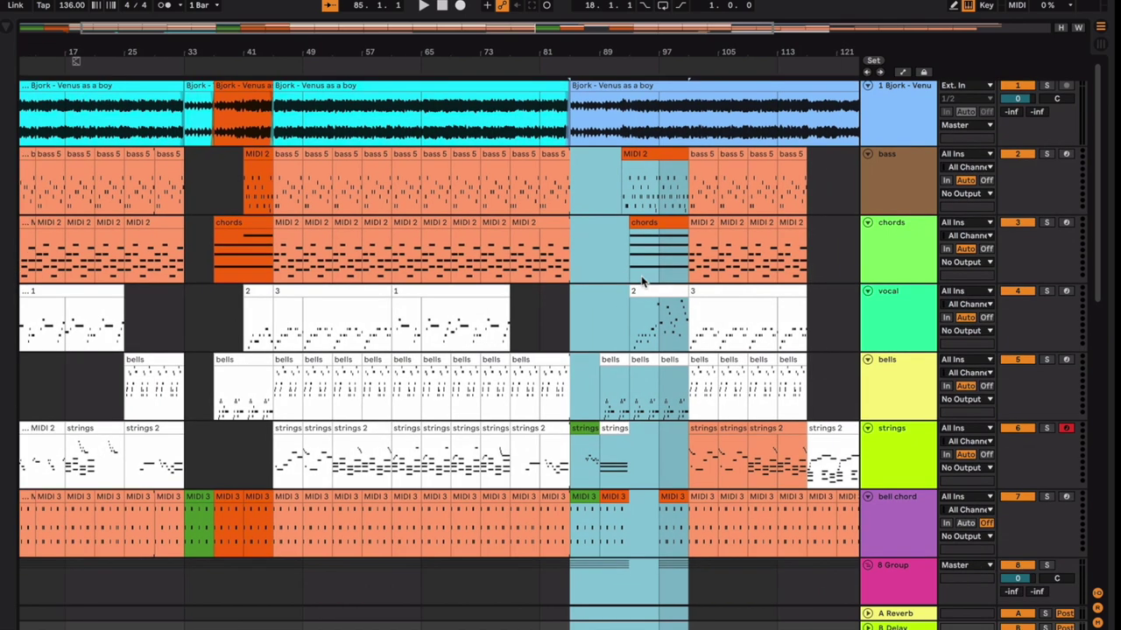
left_click(647, 268)
scroll(651, 261, "right", 2)
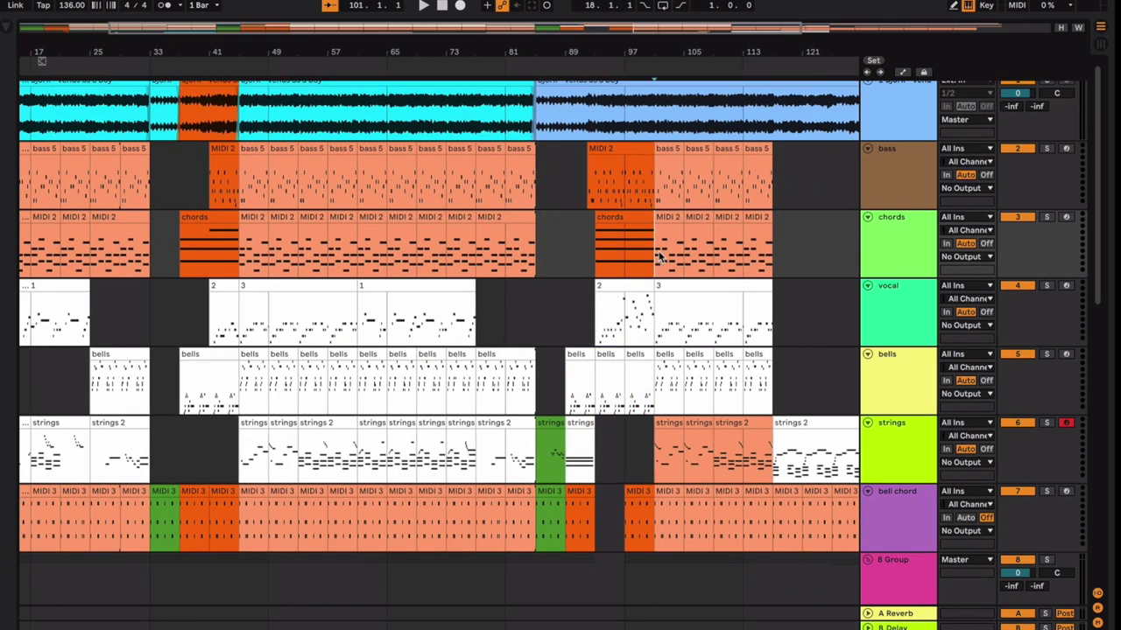
scroll(657, 263, "right", 1)
scroll(648, 298, "right", 8)
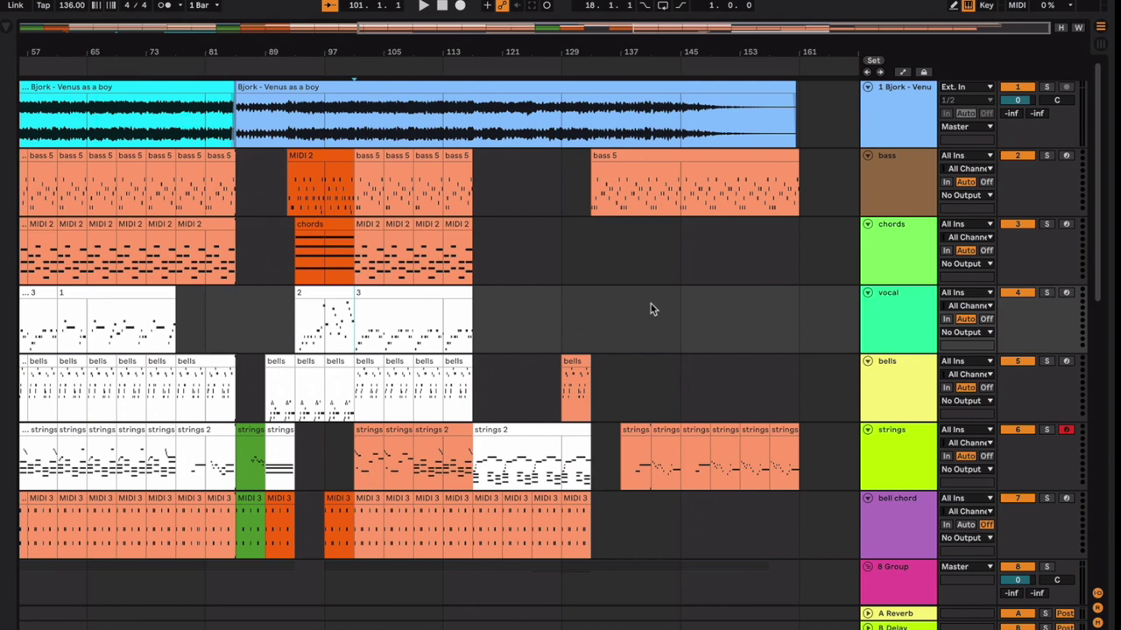
Select vocal clip 3 spanning bars 101 to 117 and compare it with the earlier vocal clips.
left_click(386, 308)
scroll(438, 319, "left", 3)
scroll(447, 322, "right", 1)
scroll(447, 322, "up", 1)
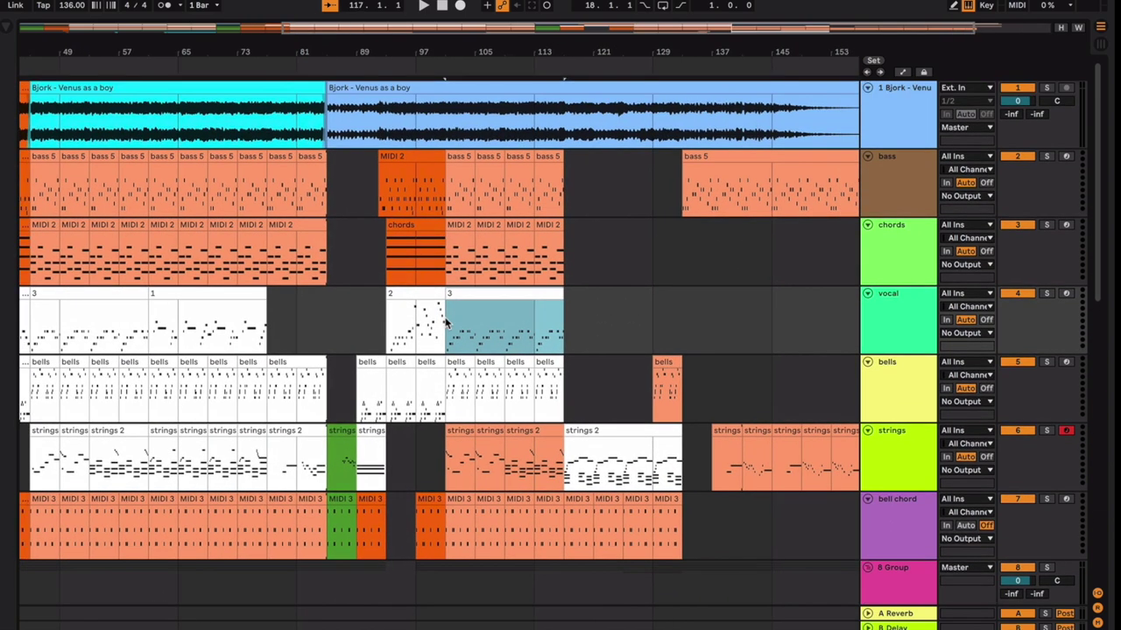
scroll(447, 322, "right", 1)
scroll(445, 324, "left", 4)
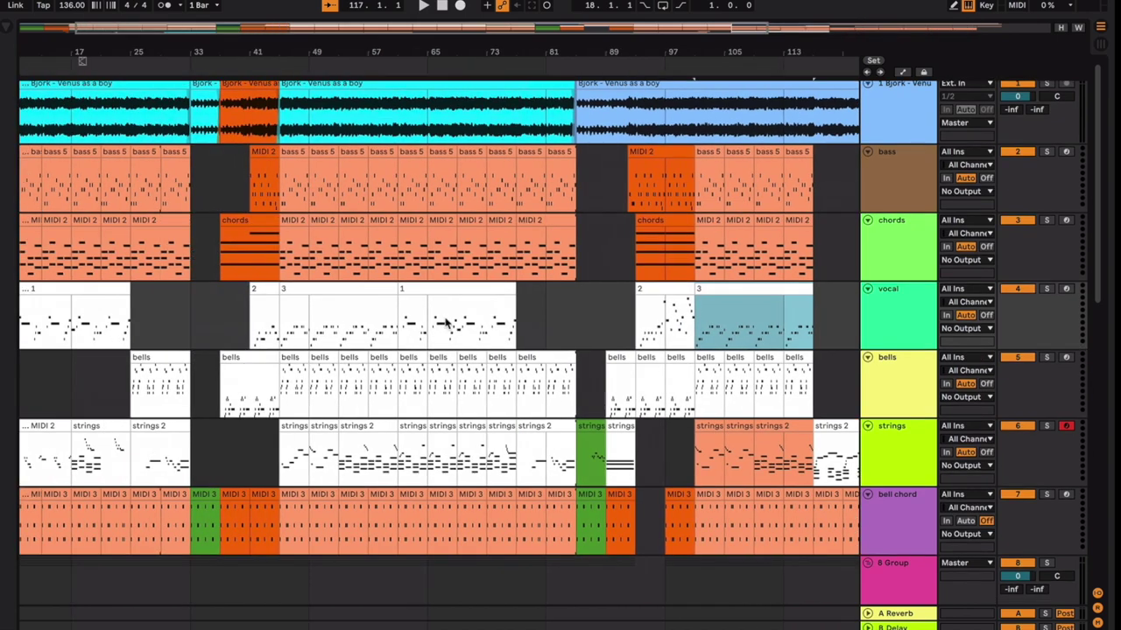
scroll(445, 324, "right", 3)
scroll(444, 324, "down", 1)
Select the salmon-colored strings clip at bar 101 and briefly play the song from there.
left_click(485, 415)
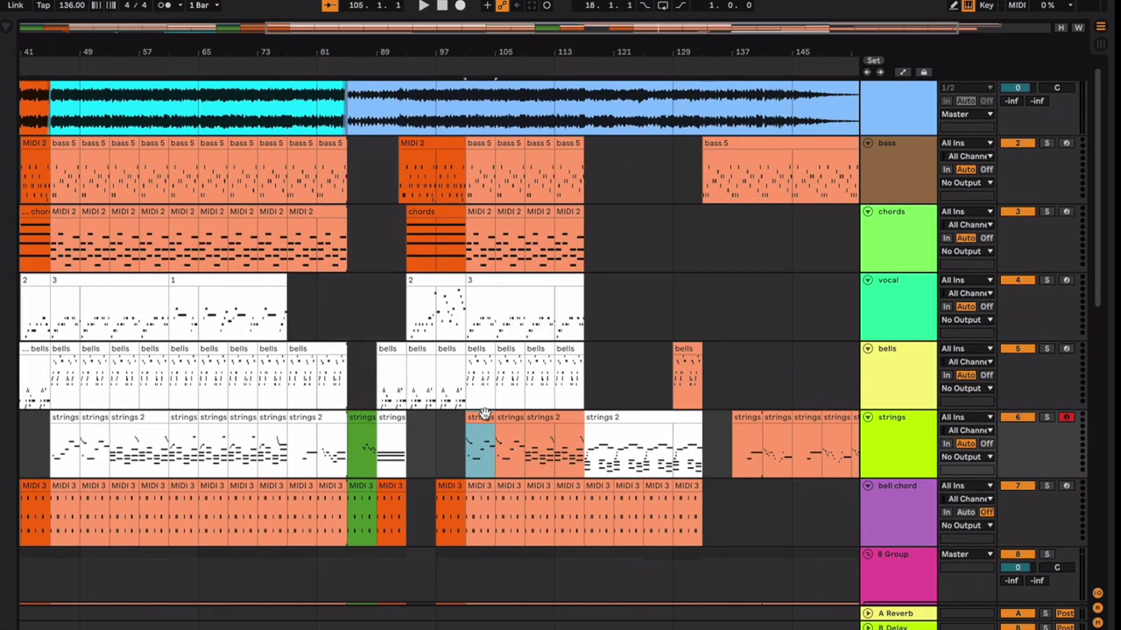
key("space")
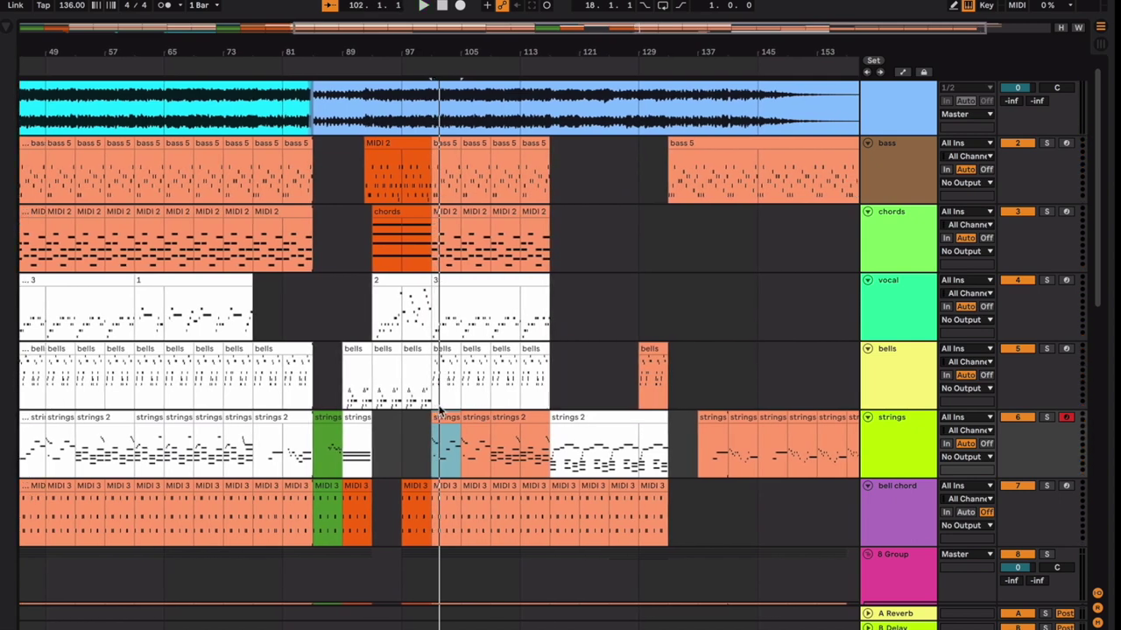
scroll(440, 409, "up", 1)
scroll(441, 409, "left", 1)
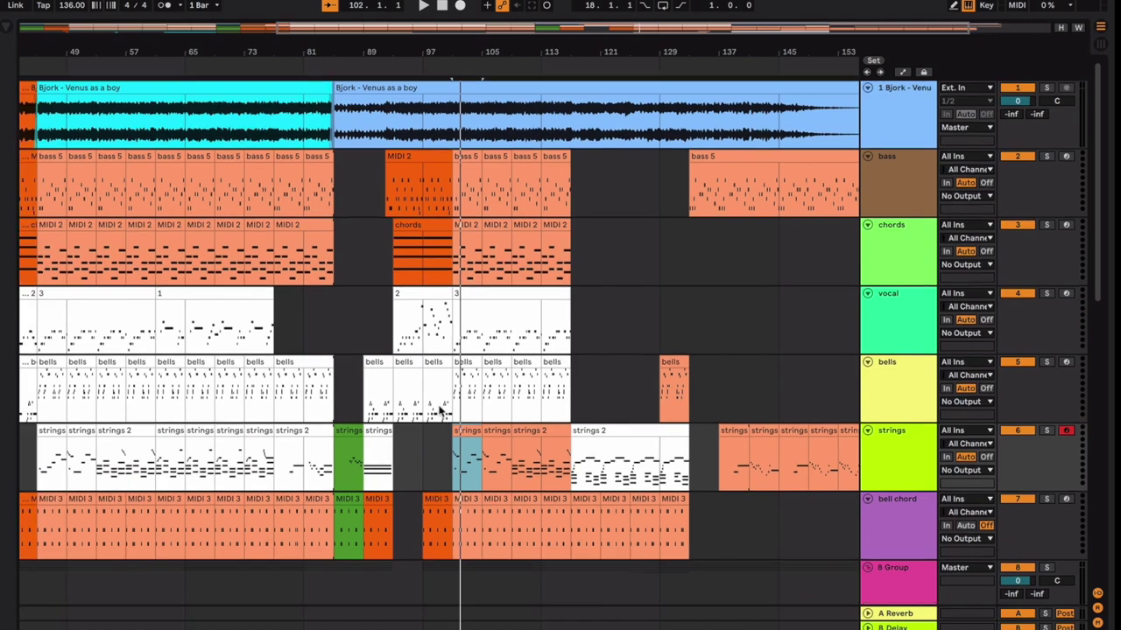
Reselect vocal clip 3 at bar 101 and examine which other parts accompany it up to bar 117.
left_click(480, 309)
scroll(481, 307, "left", 10)
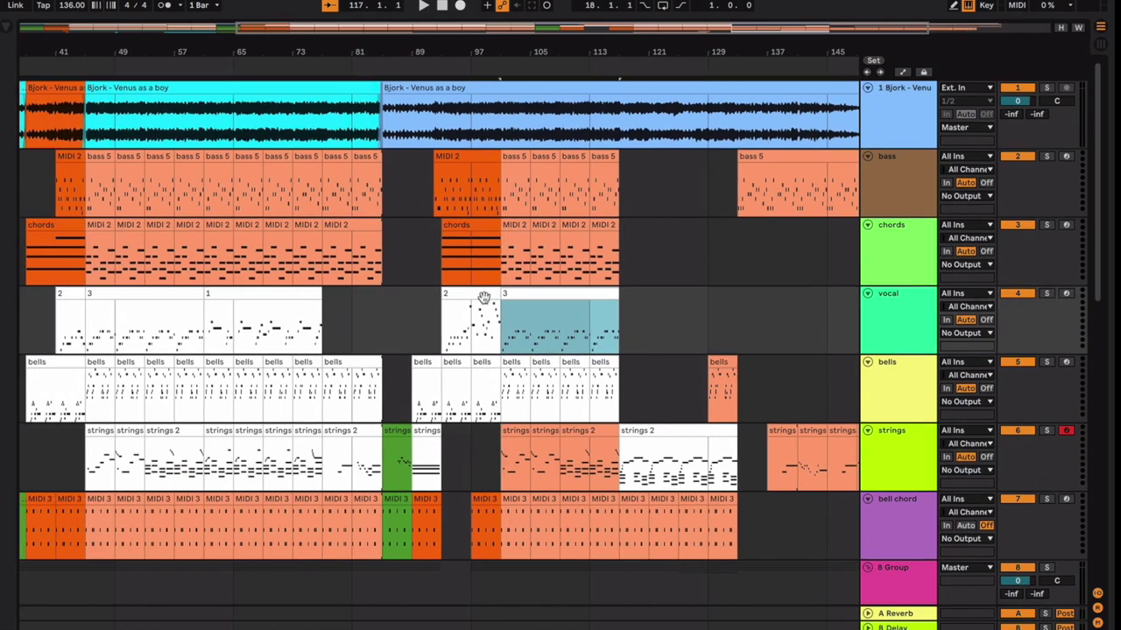
scroll(484, 302, "right", 10)
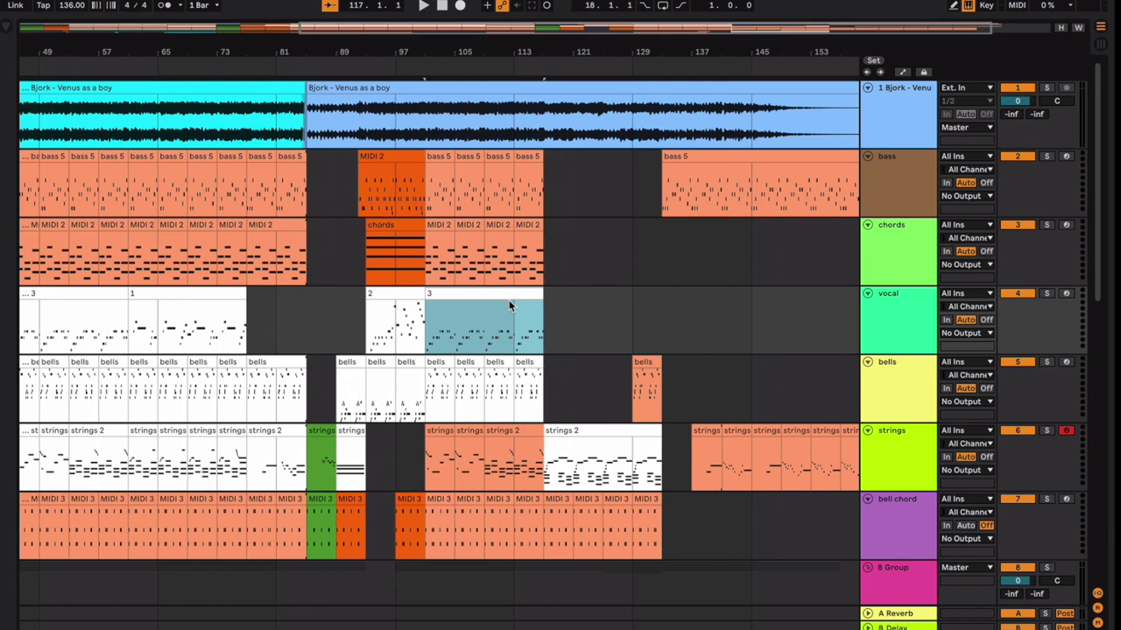
scroll(503, 299, "right", 1)
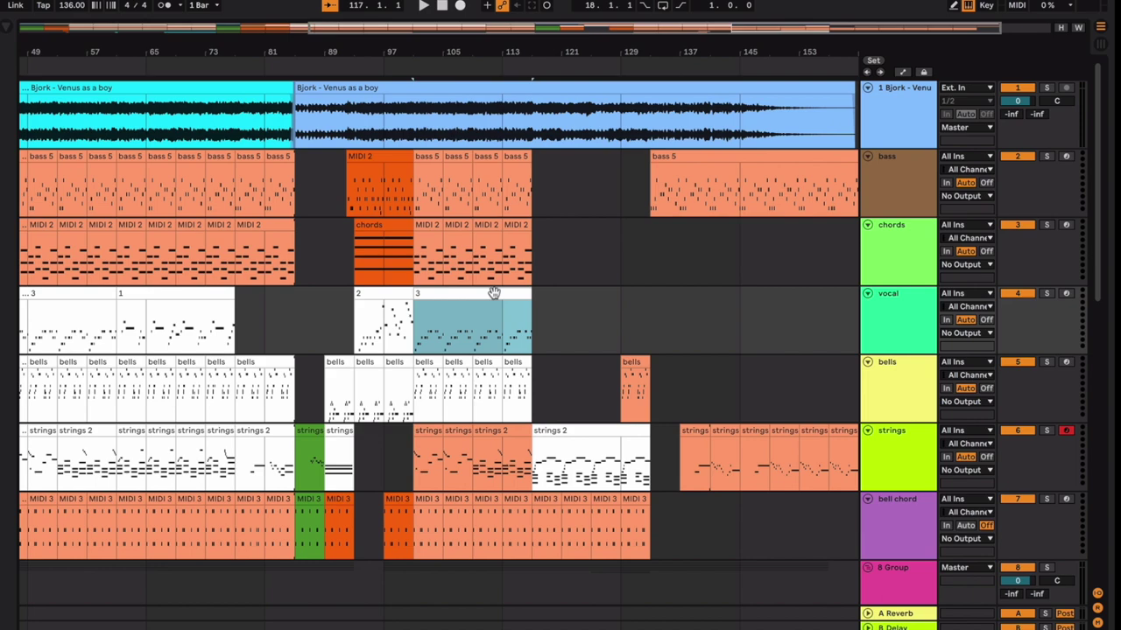
Play the song from bar 99 on the bells track to hear the transition into the bar 101 section.
key("plus")
key("plus")
key("plus")
key("plus")
scroll(446, 325, "left", 3)
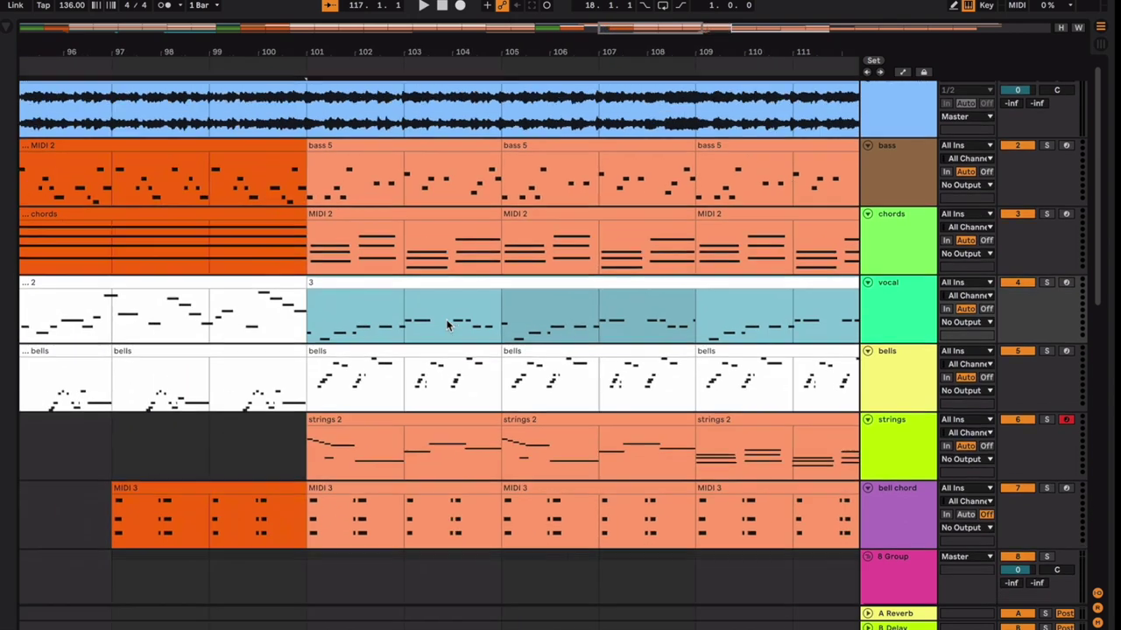
left_click(229, 400)
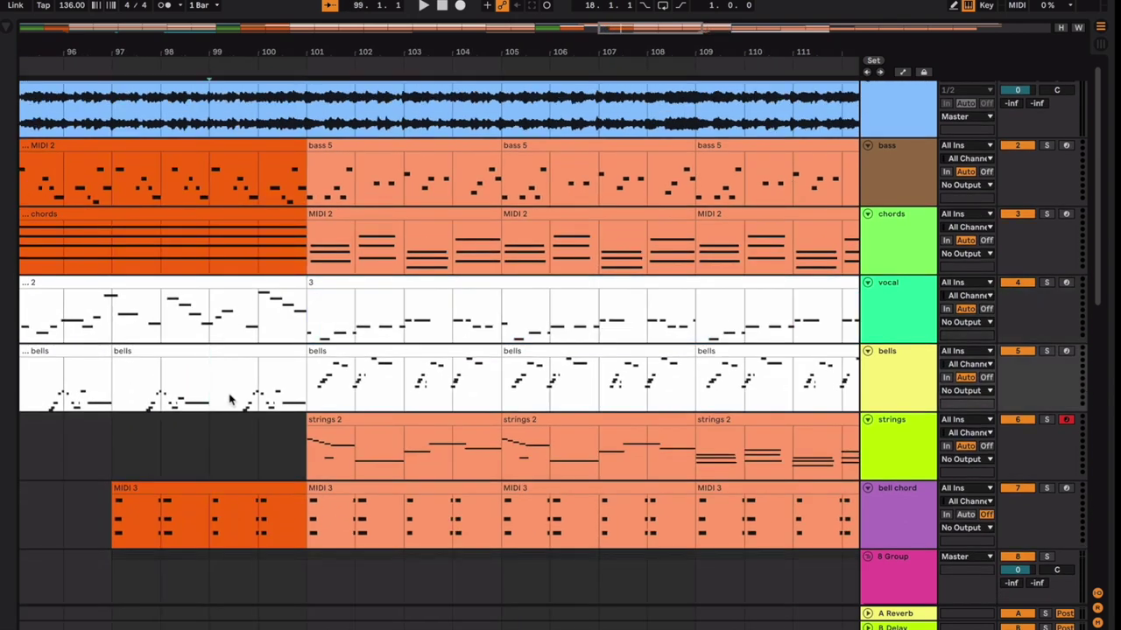
key("space")
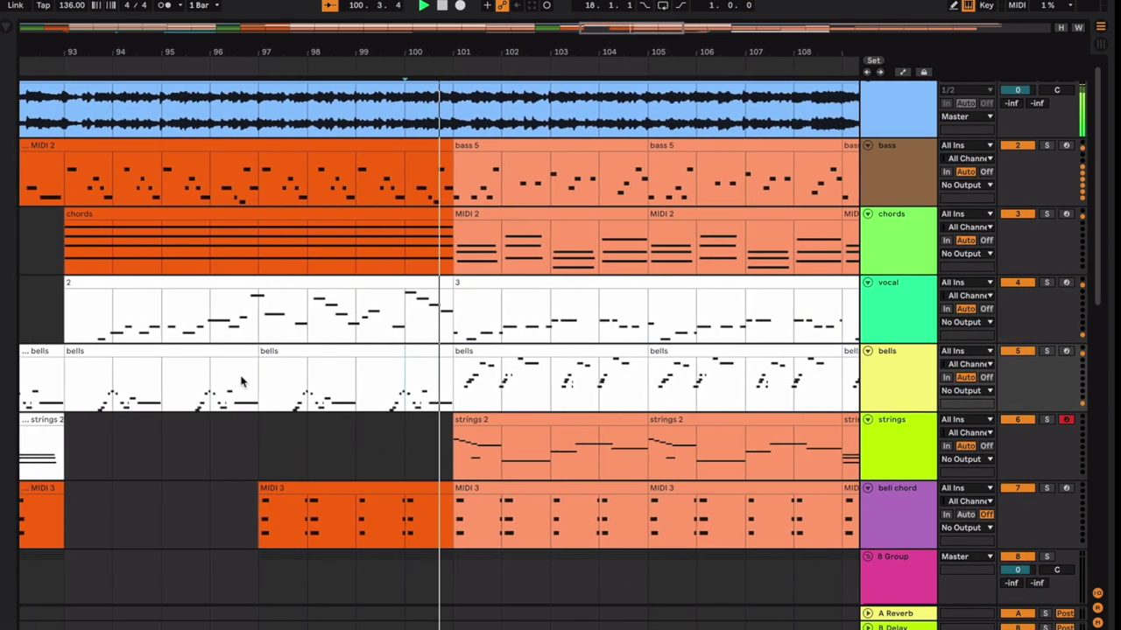
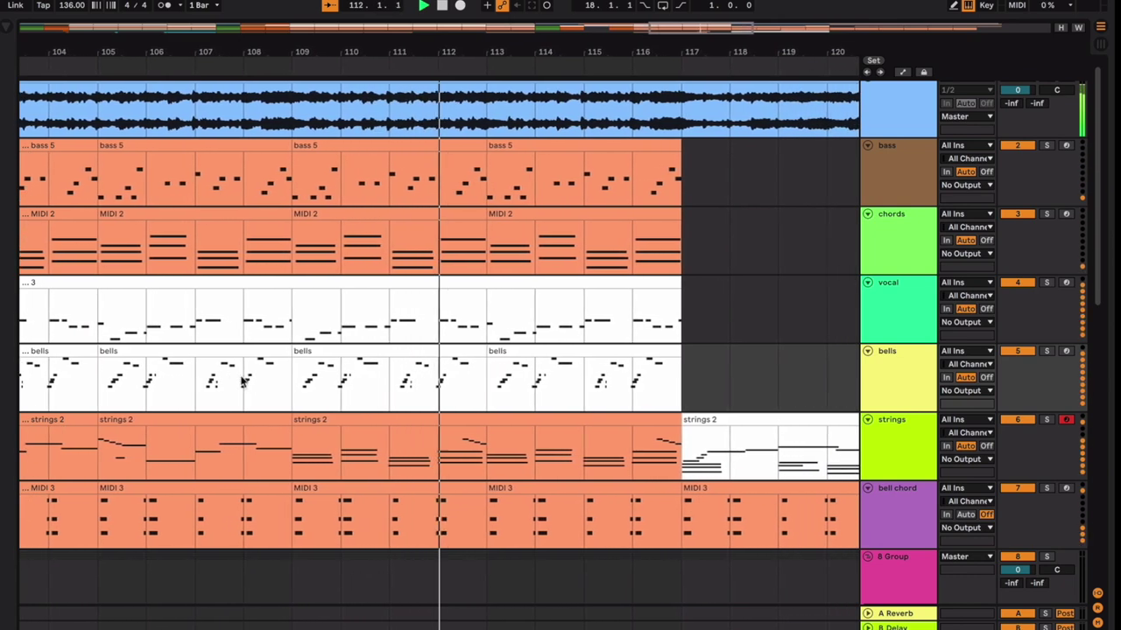
Examine the kick, shaker, metal and conga parts from bar 101 onward while the song plays.
key("minus")
scroll(241, 380, "down", 5)
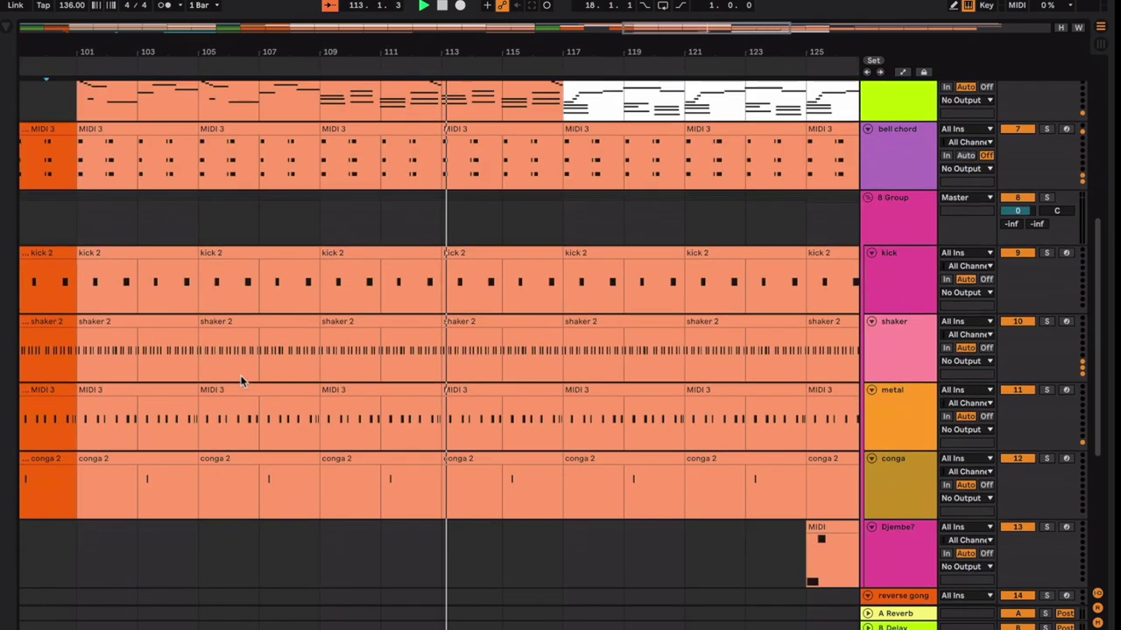
scroll(243, 381, "down", 5)
scroll(290, 355, "up", 7)
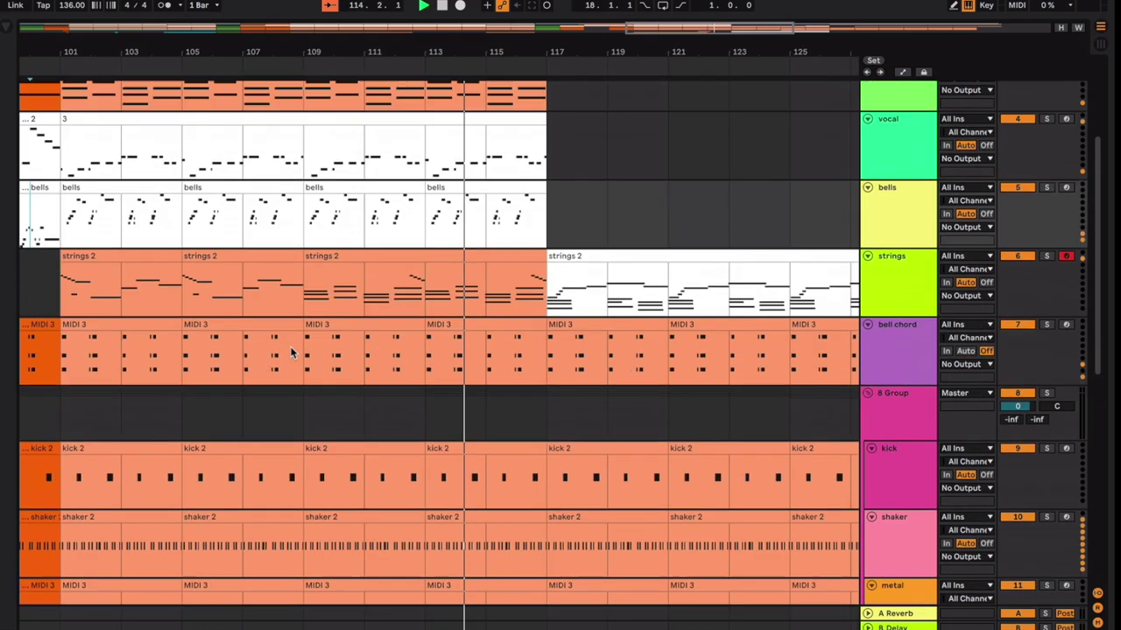
Stop playback and compare the short MIDI clip on vocal L near bar 111 with the main vocal part.
scroll(291, 352, "down", 7)
key("space")
left_click(364, 382)
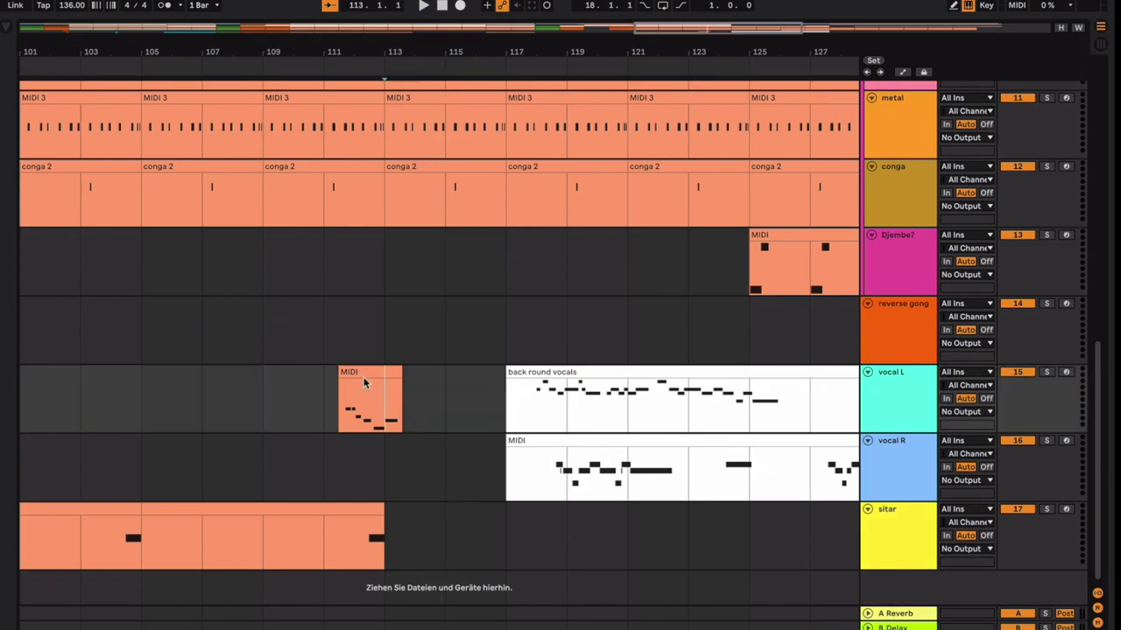
scroll(307, 345, "up", 7)
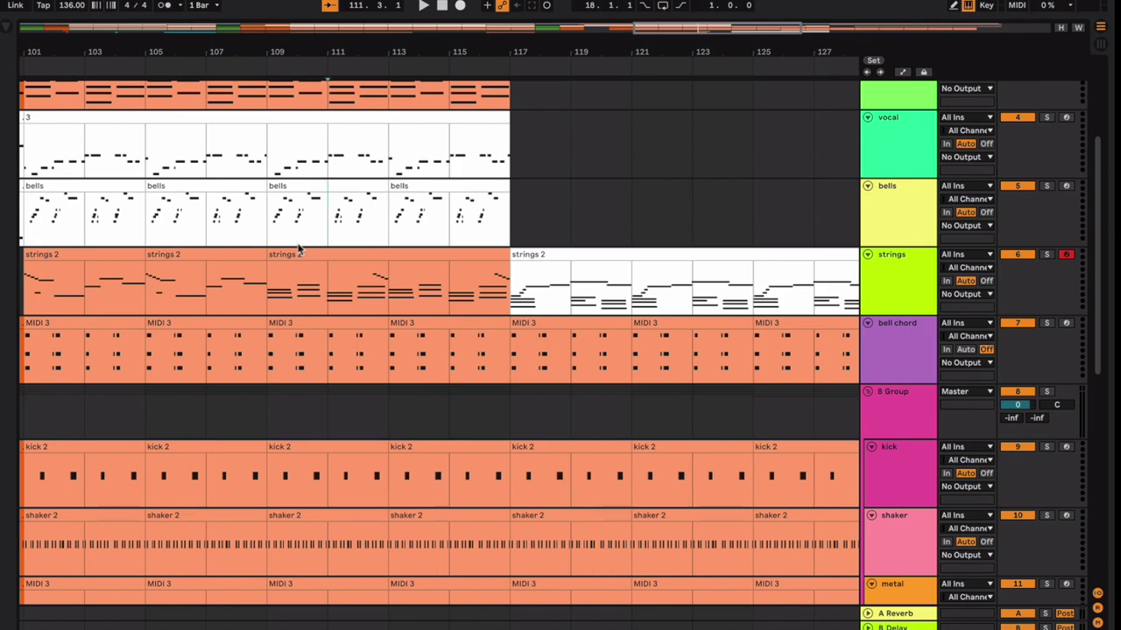
Move the vocal L and vocal R tracks together to directly below the main vocal track, above bells.
scroll(308, 275, "down", 7)
left_click(890, 436)
left_click(890, 457, "shift")
left_click_drag(902, 423, 860, 61)
scroll(863, 70, "up", 4)
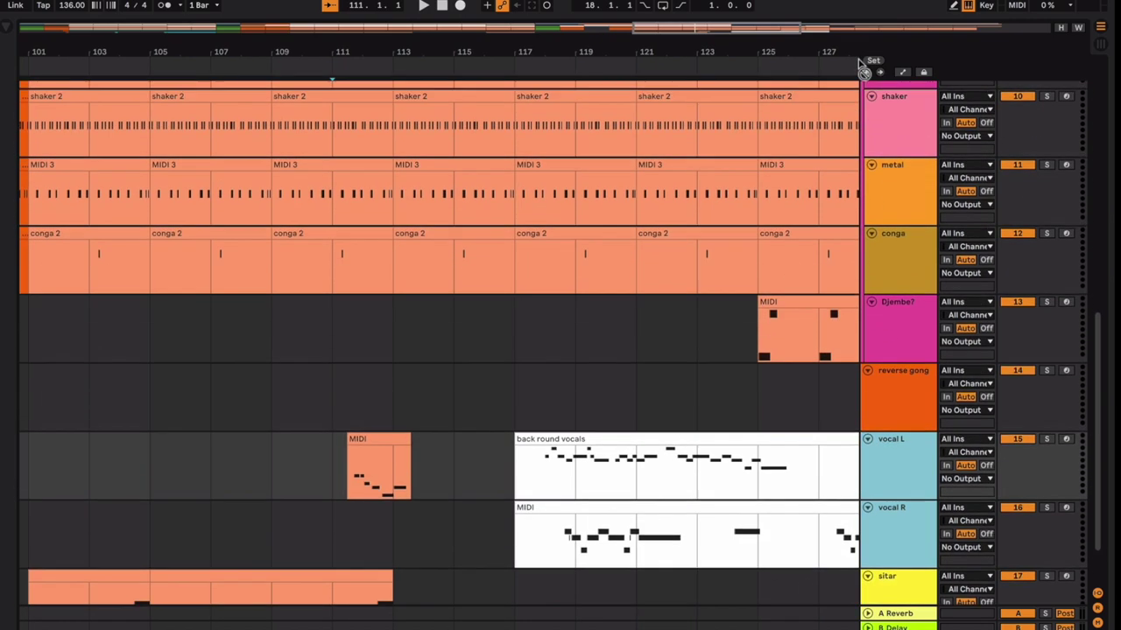
scroll(862, 70, "up", 4)
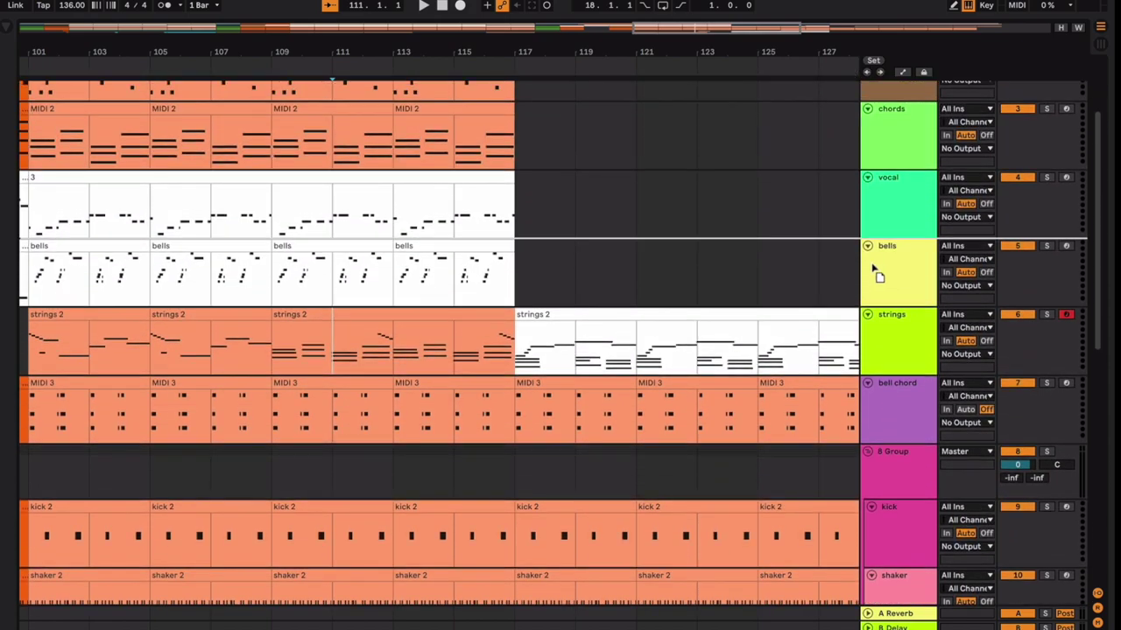
left_click_drag(872, 268, 873, 266)
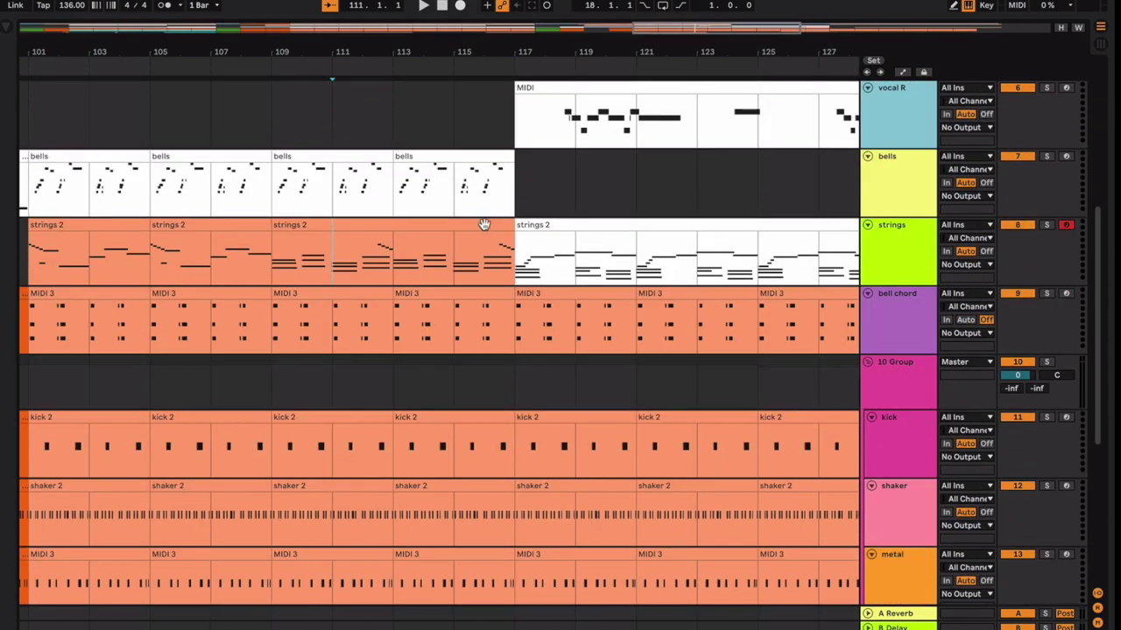
Recolor the short MIDI clip on the vocal L track near bar 111 to white.
scroll(475, 220, "up", 4)
scroll(457, 235, "left", 2)
scroll(456, 234, "down", 1)
scroll(456, 235, "left", 1)
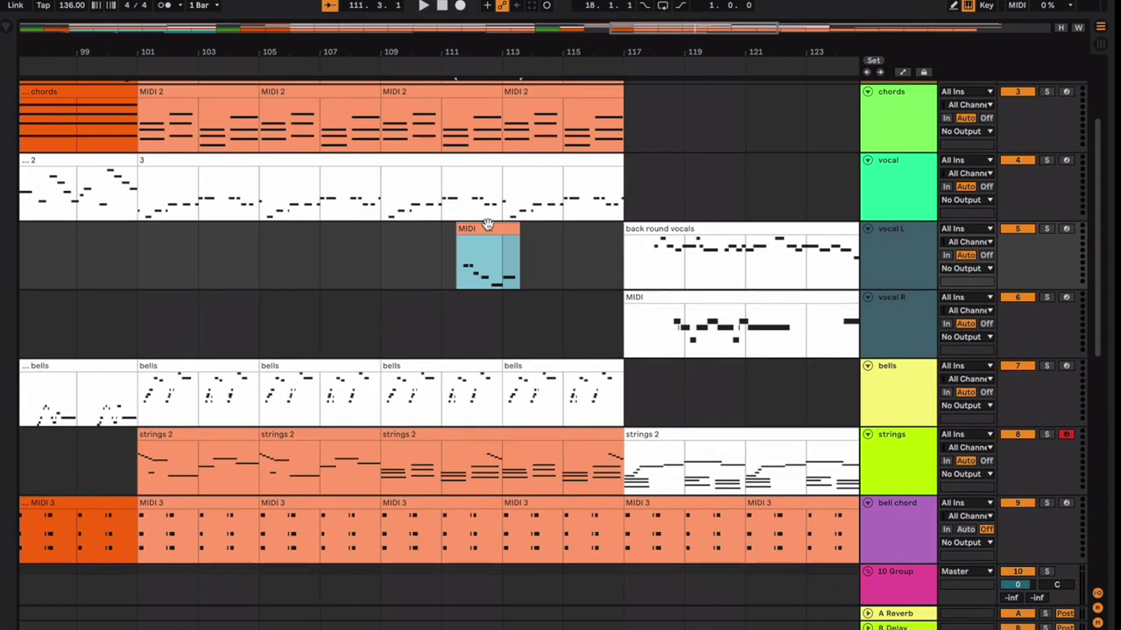
right_click(489, 229)
left_click(672, 479)
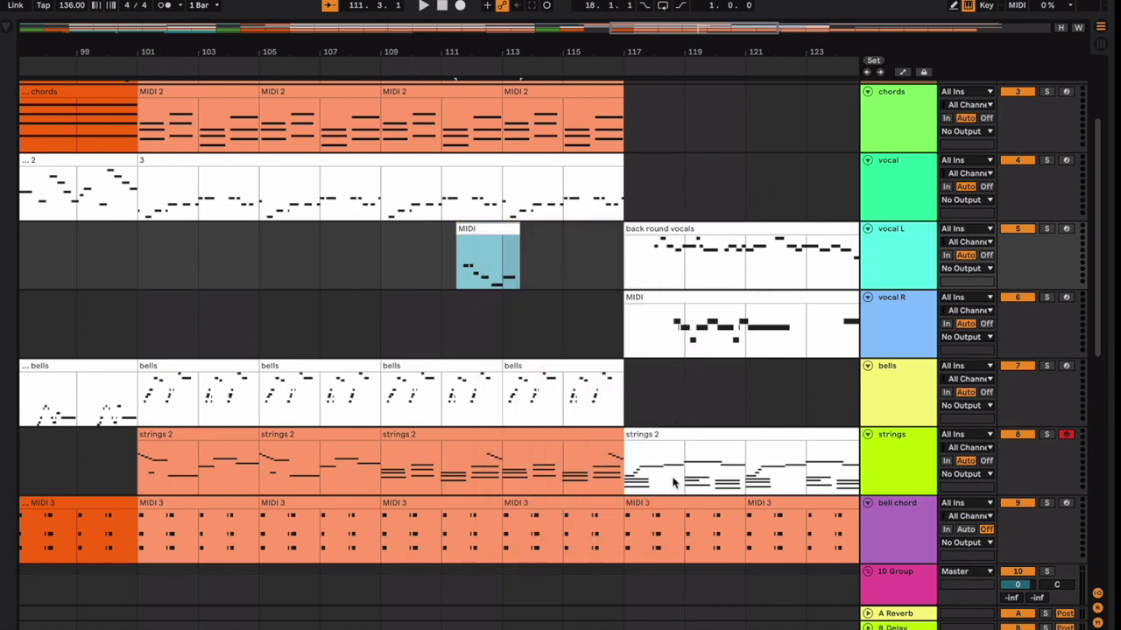
Play the song from bar 109 to hear the short vocal L clip against the main vocal.
left_click(384, 248)
key("space")
scroll(383, 247, "up", 5)
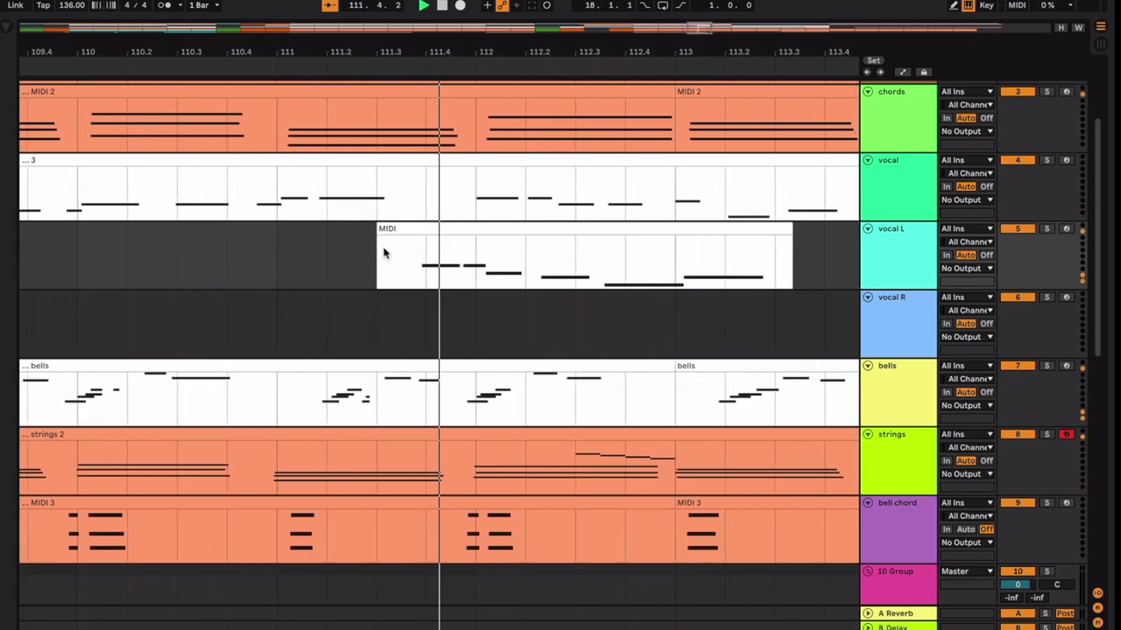
Add a new MIDI track below vocal L and move the short vocal clip near bar 111 onto it.
left_click(642, 232)
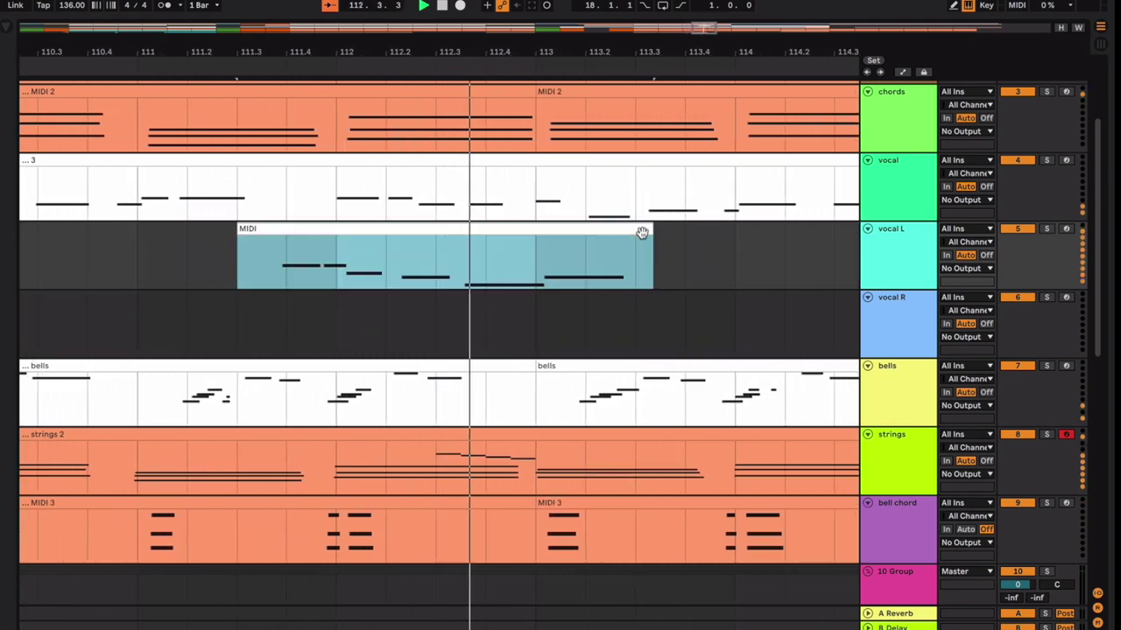
left_click(892, 249)
key("ctrl+shift+t")
left_click_drag(604, 246, 606, 331)
Move the new MIDI track above vocal L and rename it "xtra vox".
left_click_drag(893, 298, 911, 231)
key("ctrl+r")
type("xtra vox")
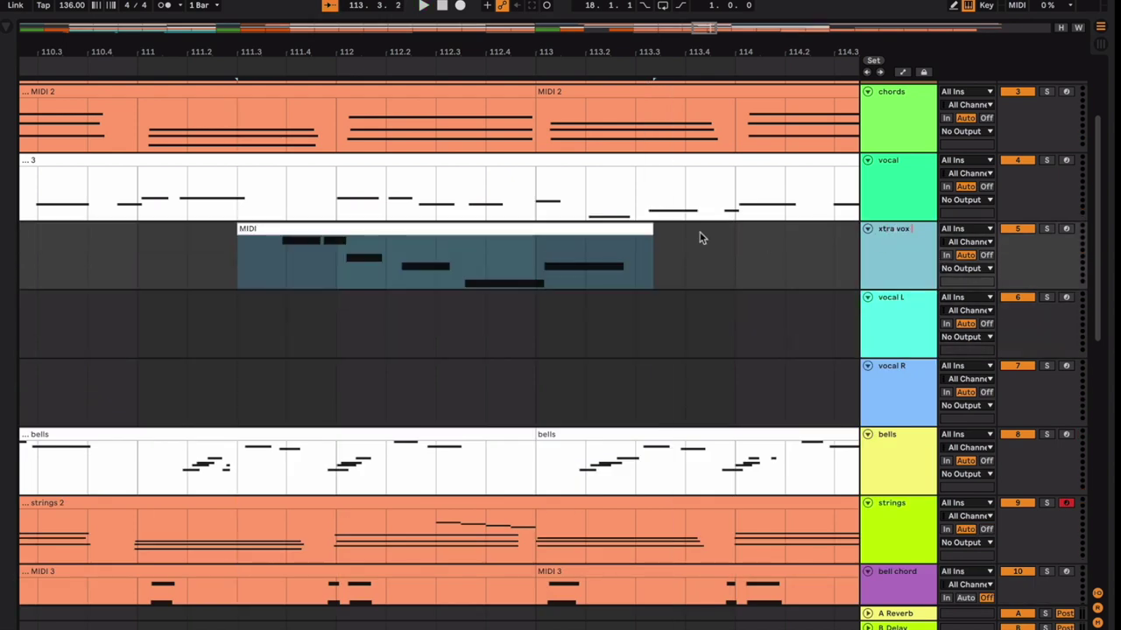
key("Return")
Select vocal clip 3 at bar 101, mark bar 109 within it and review the vocal clips back to bar 45.
key("minus")
key("minus")
key("minus")
key("minus")
key("minus")
key("minus")
key("minus")
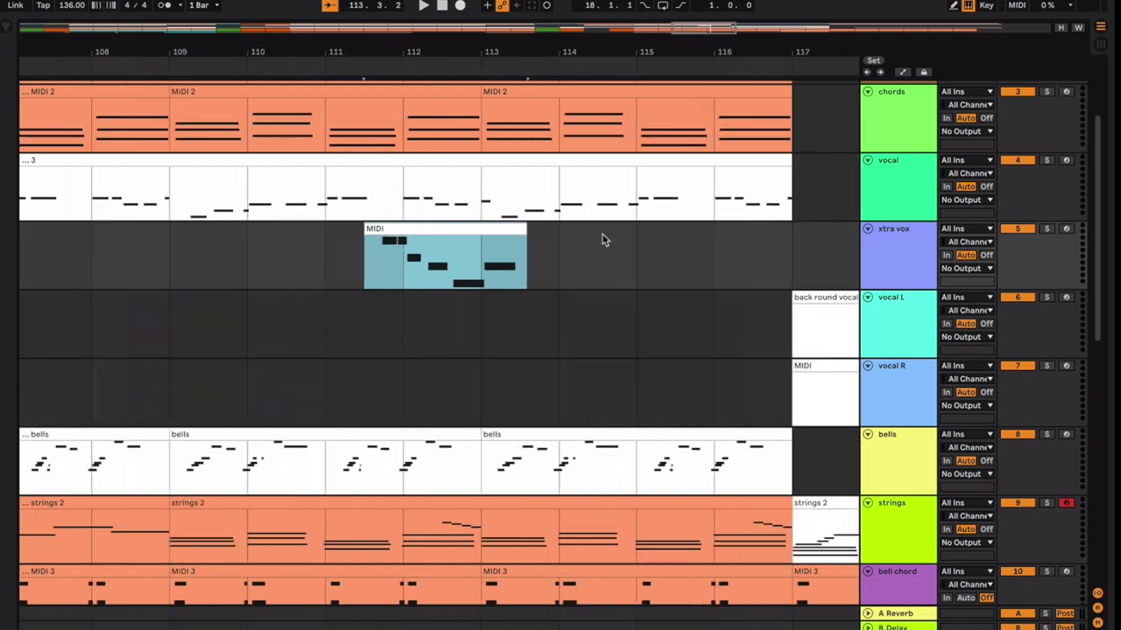
scroll(603, 240, "up", 3)
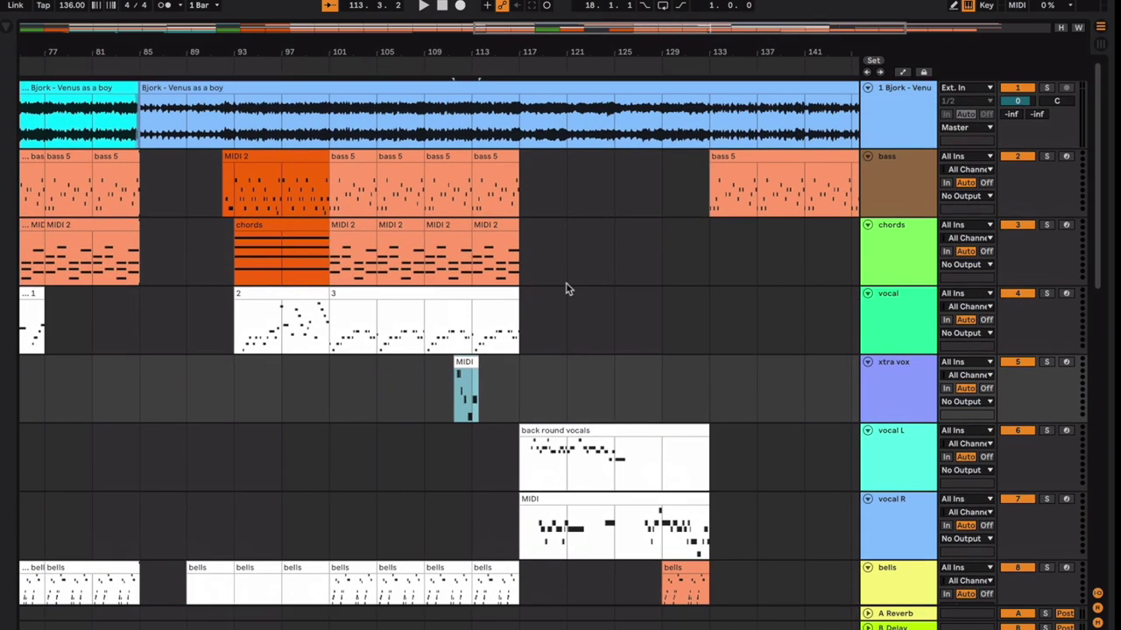
left_click(460, 289)
scroll(462, 289, "left", 2)
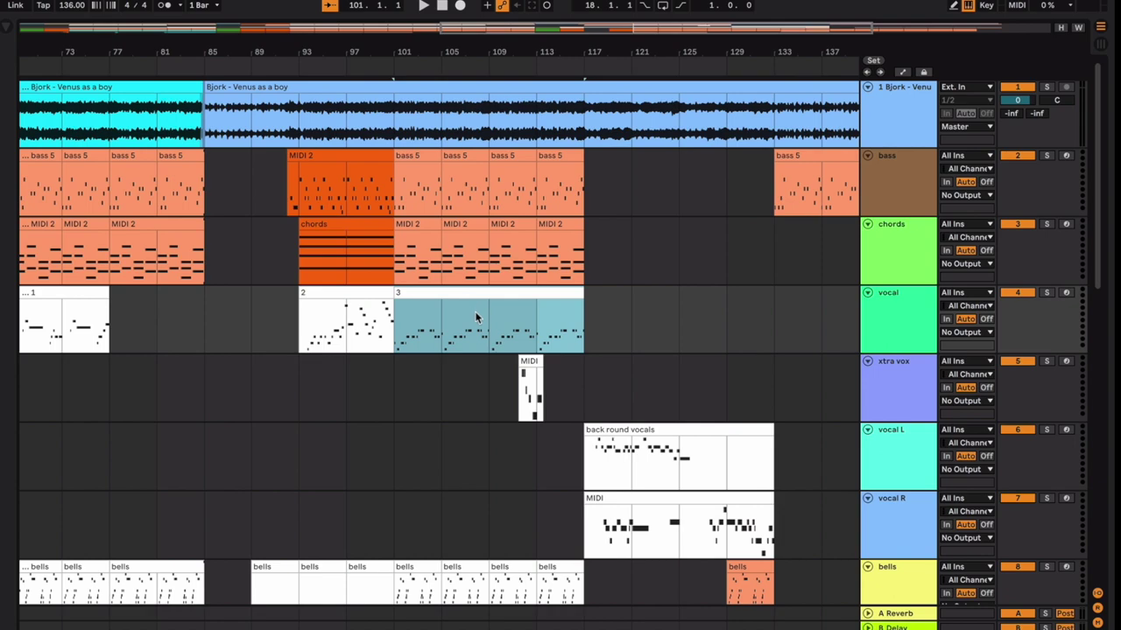
left_click(475, 317)
scroll(473, 317, "left", 5)
scroll(505, 327, "left", 3)
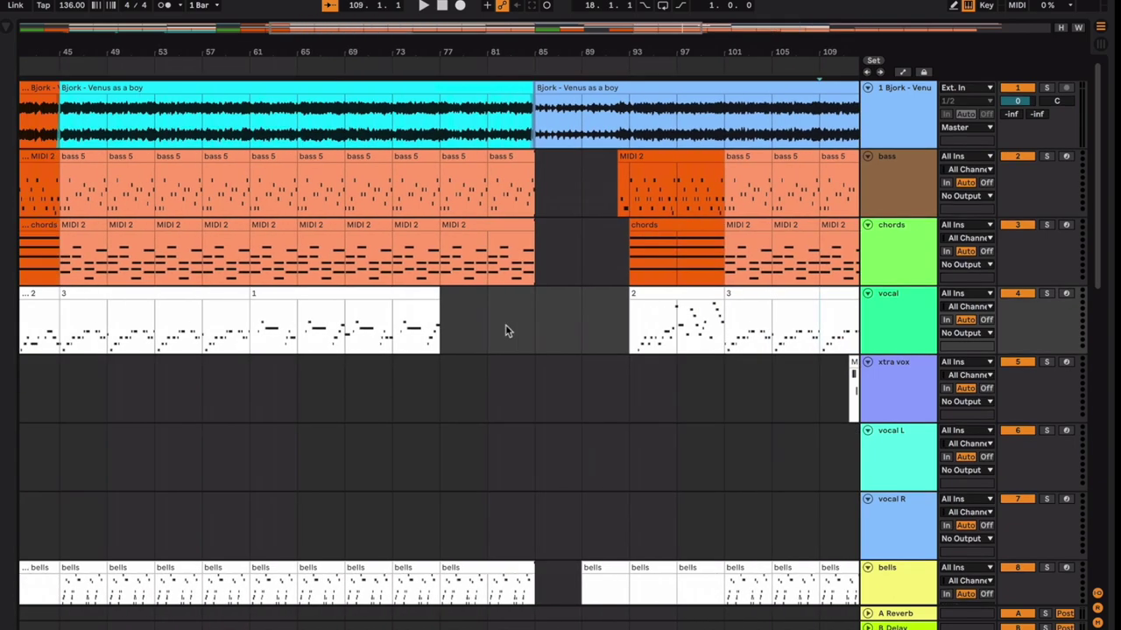
scroll(505, 328, "right", 12)
Consolidate bars 109 to 117 on the xtra vox track into a single clip.
left_click(496, 365)
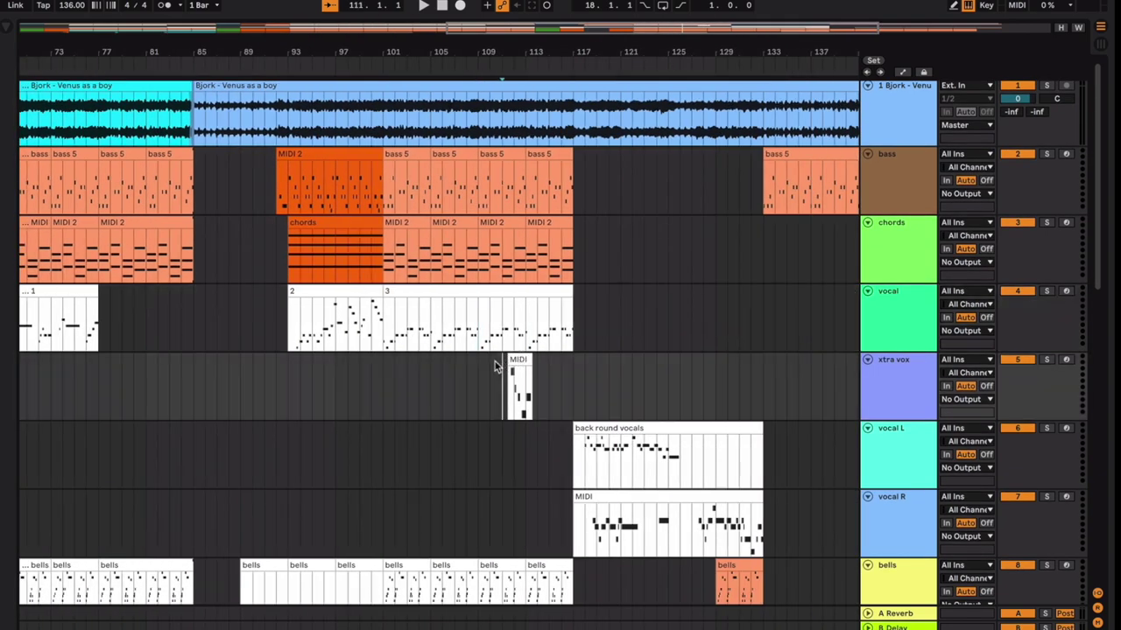
key("plus")
key("plus")
key("plus")
left_click(800, 382, "shift")
key("ctrl+j")
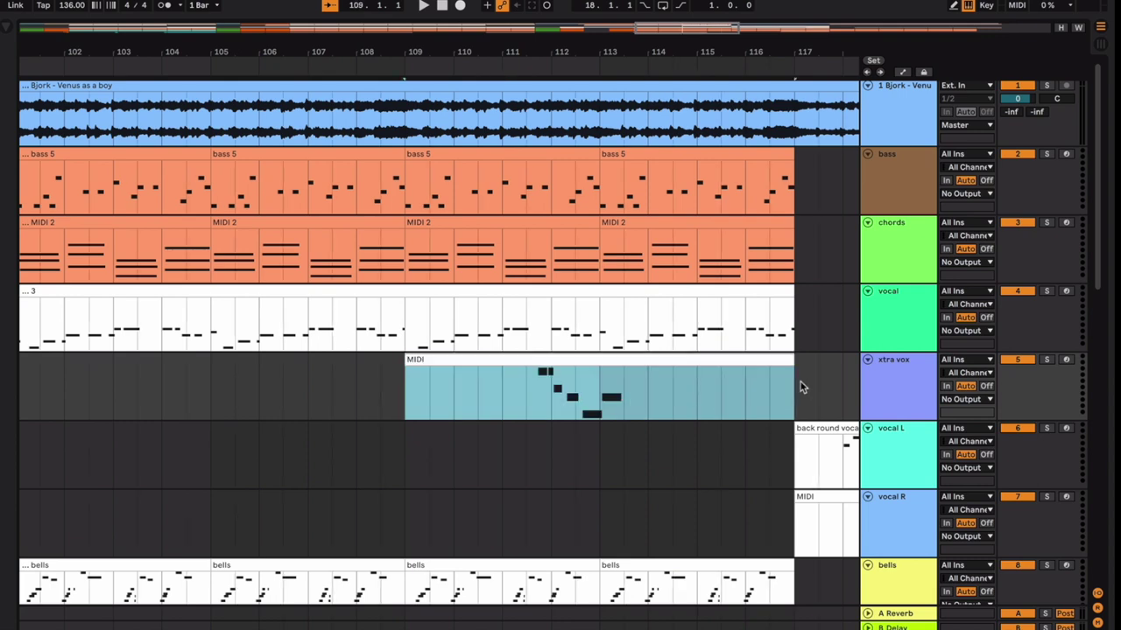
left_click(523, 390)
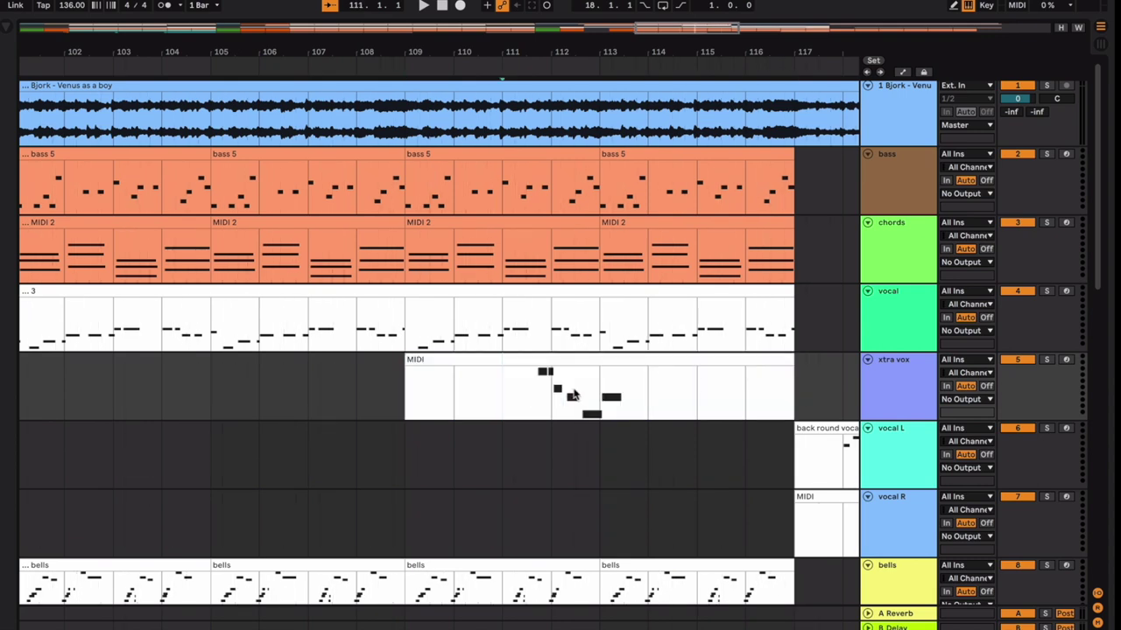
Refine the grid and play the arrangement from bar 111 through the xtra vox clip into the back round vocals.
scroll(543, 392, "right", 3)
scroll(573, 394, "right", 1)
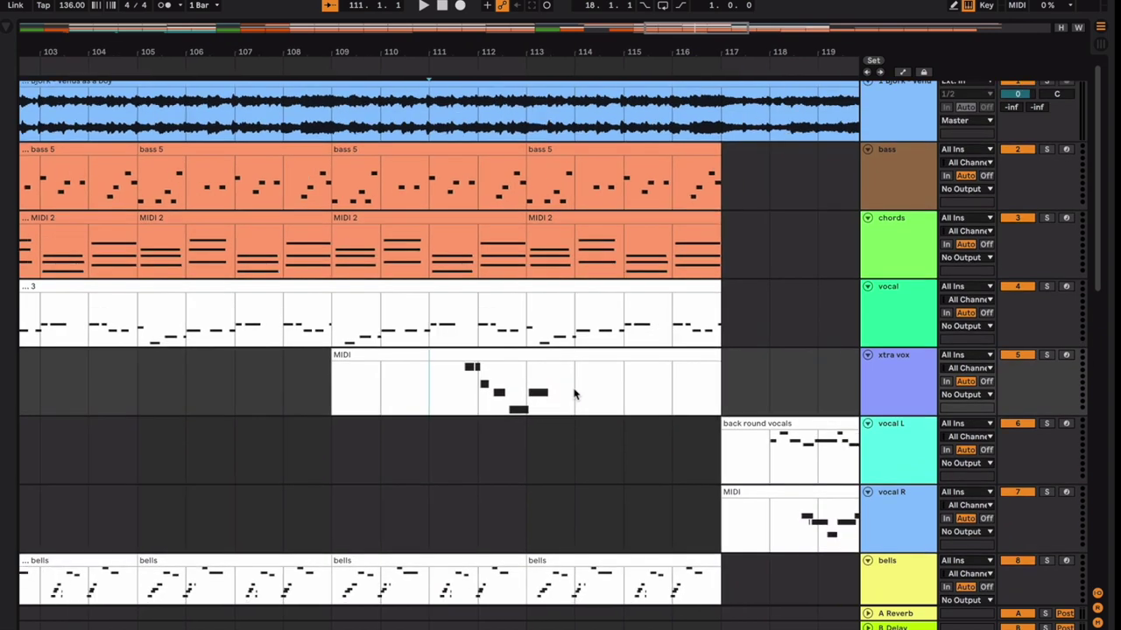
key("ctrl+1")
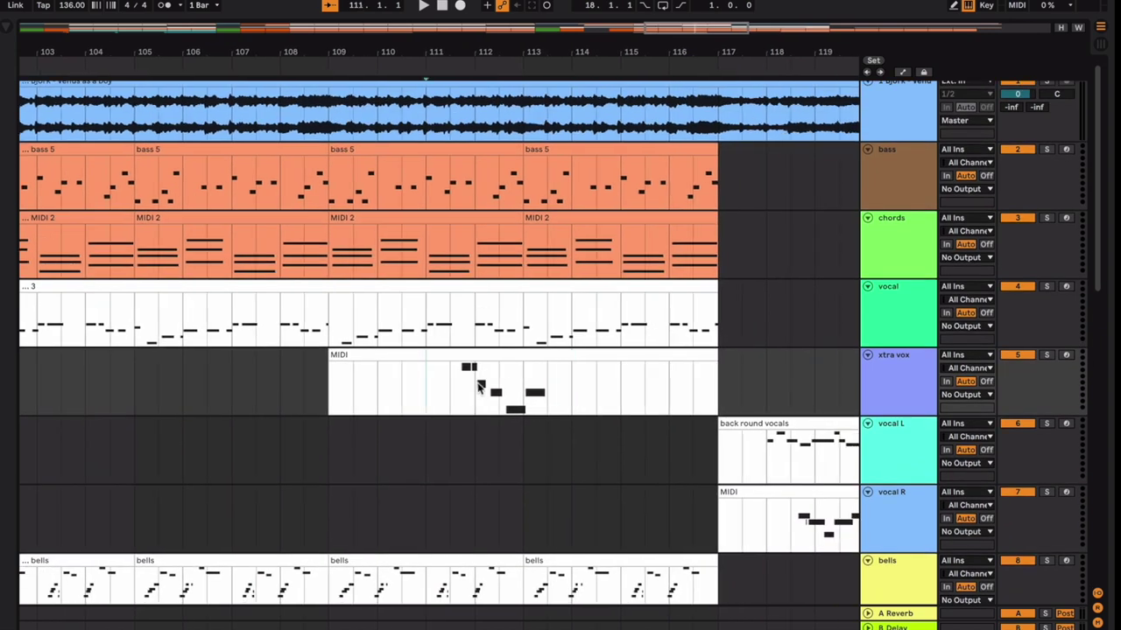
scroll(542, 394, "right", 10)
scroll(545, 393, "down", 2)
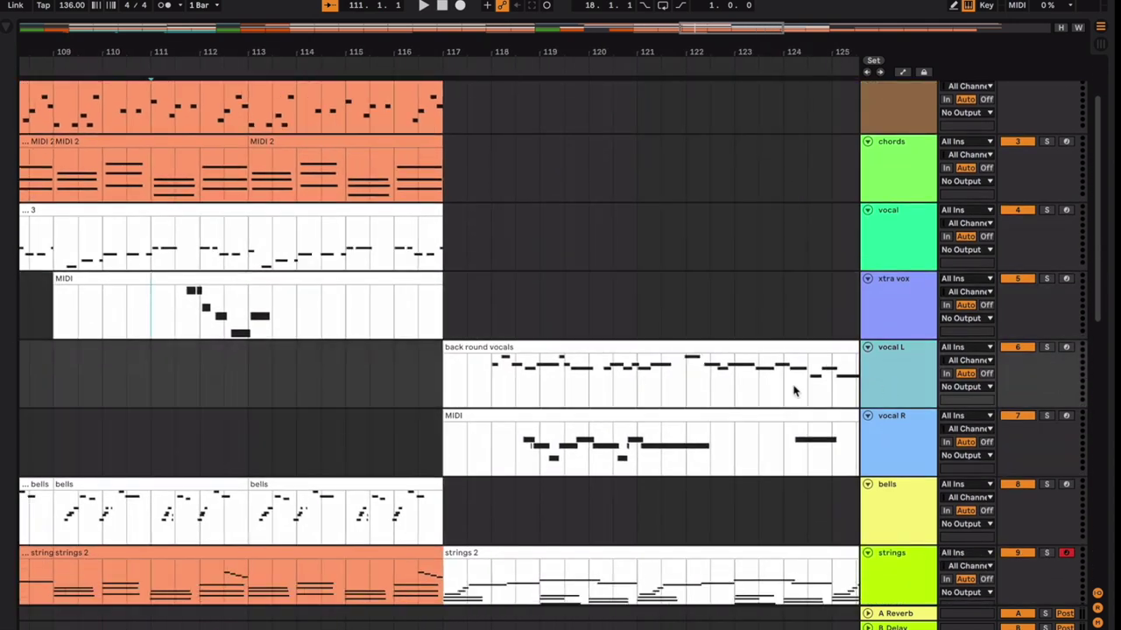
left_click(181, 324)
key("space")
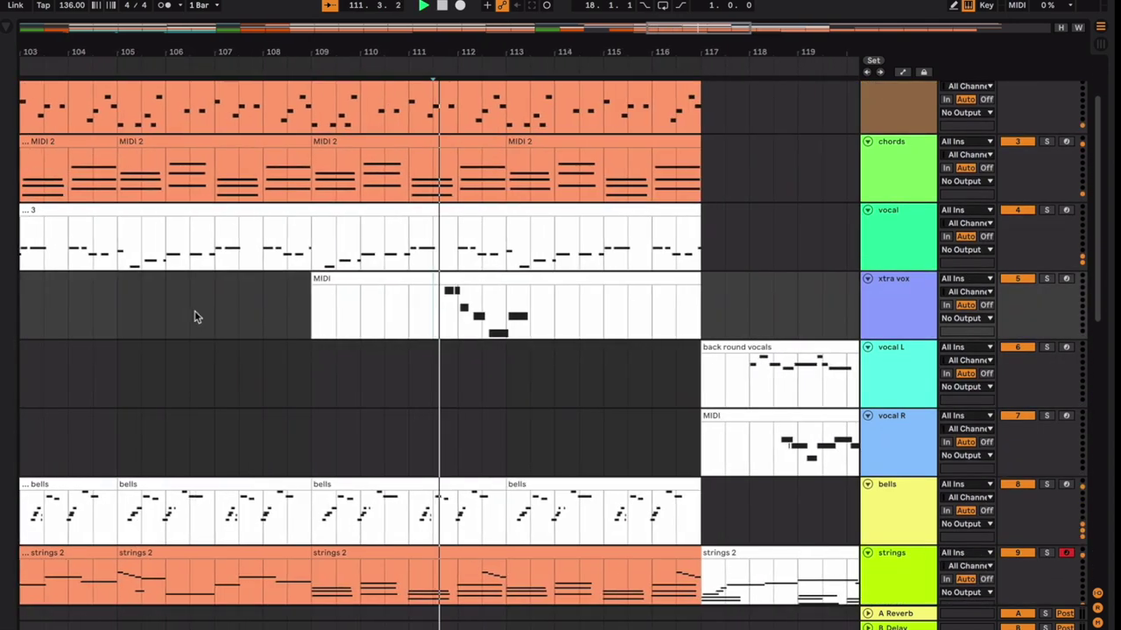
key("plus")
key("plus")
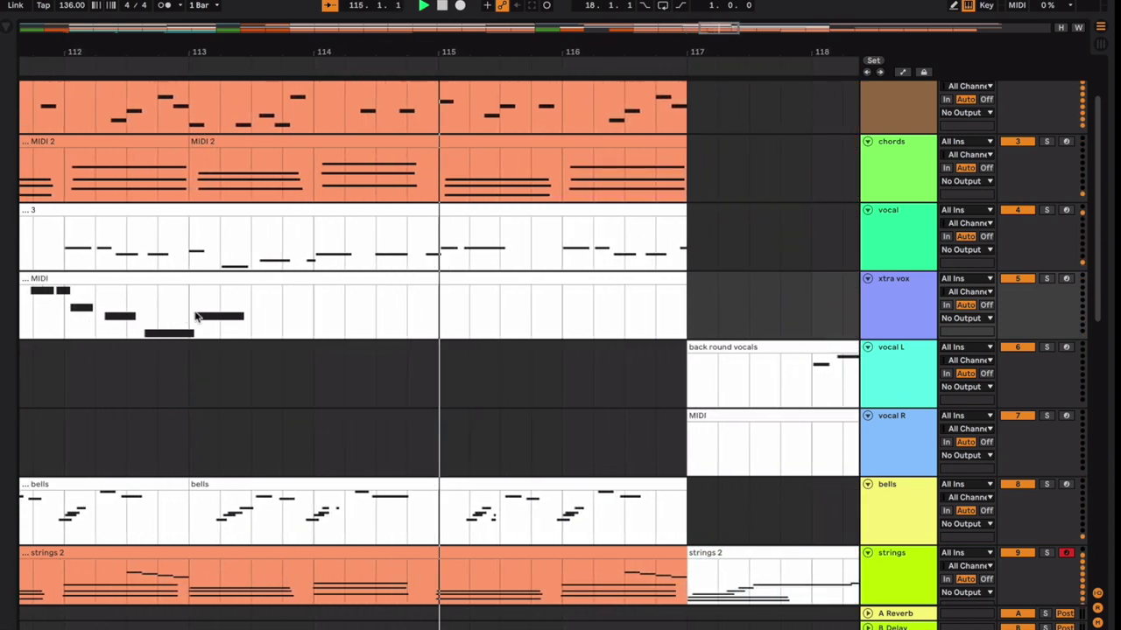
key("space")
key("space")
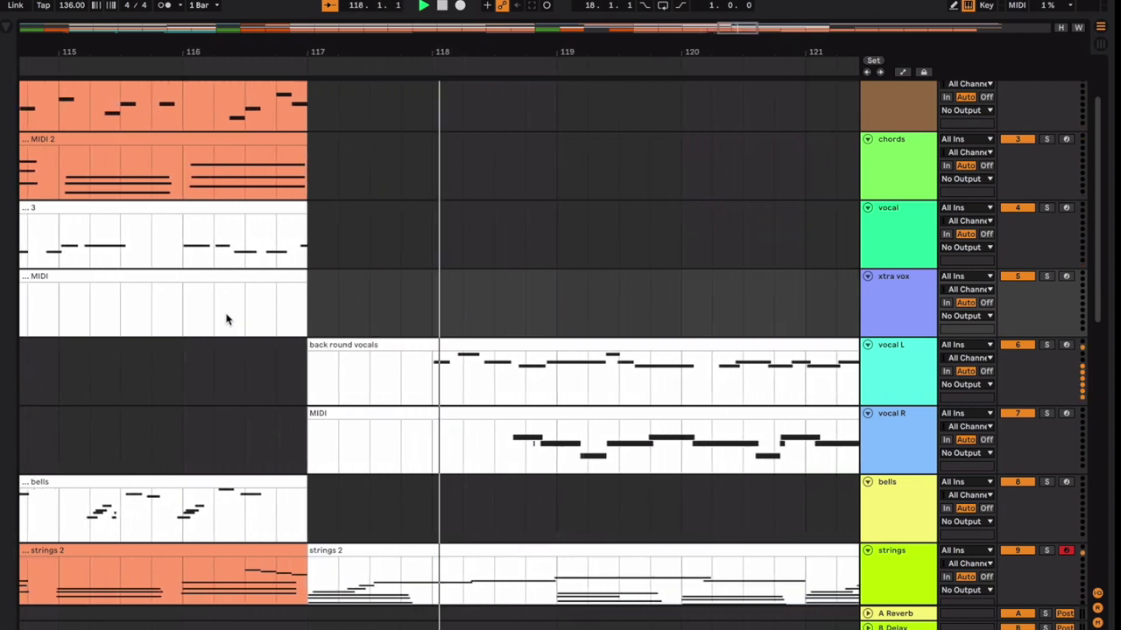
Follow the vocal L and vocal R parts from bar 117 during playback and select the Djembe? clip at bar 125.
scroll(226, 320, "down", 2)
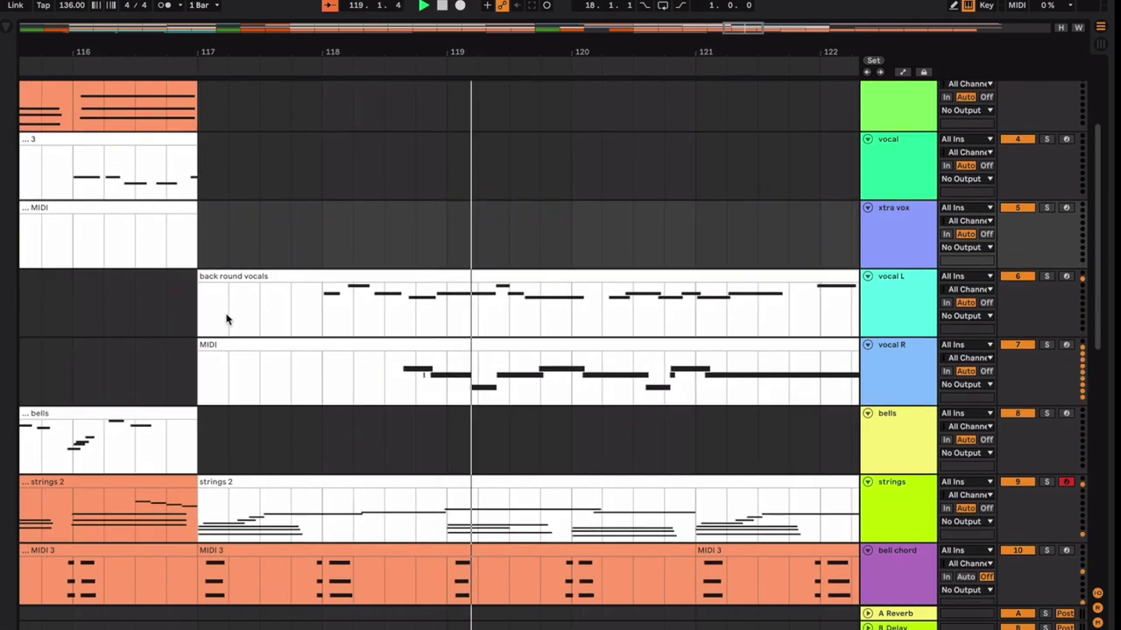
scroll(226, 320, "down", 10)
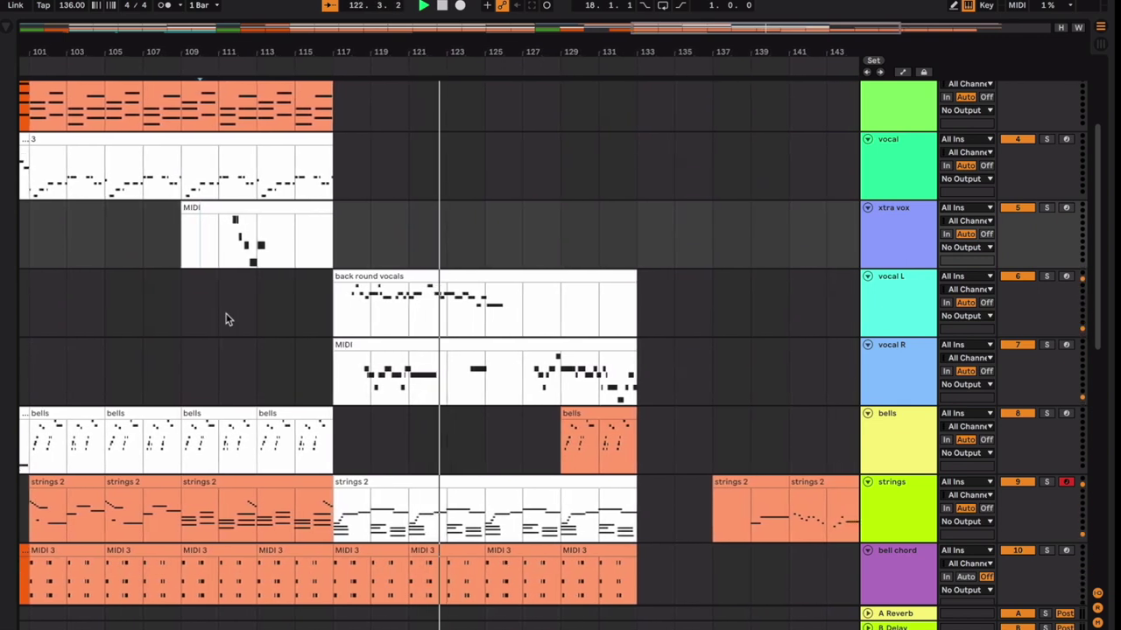
scroll(226, 320, "up", 7)
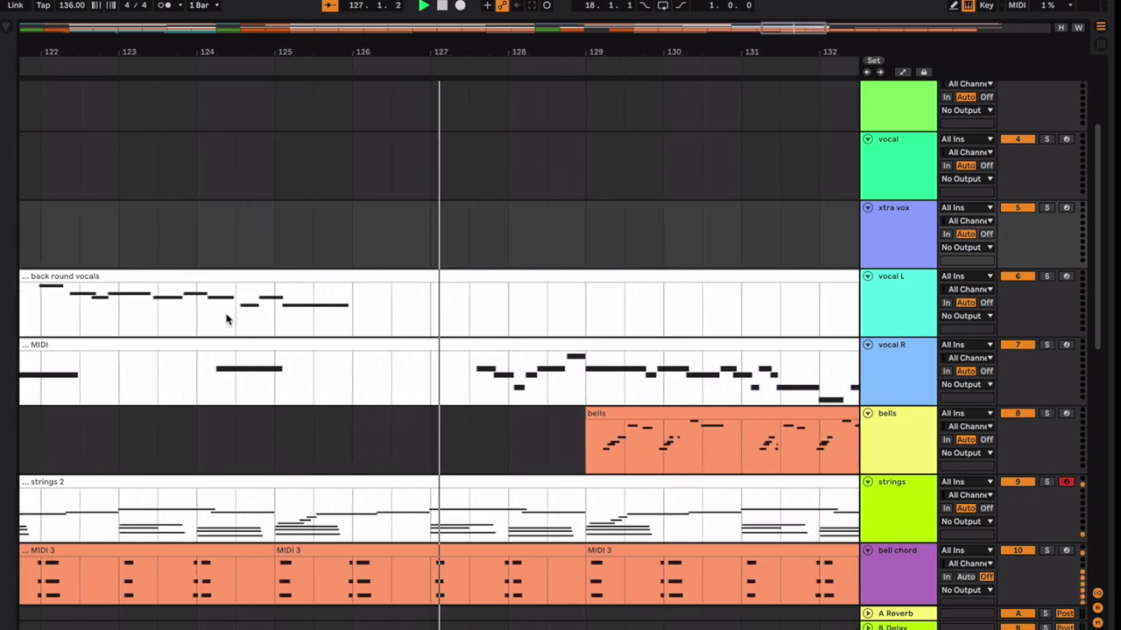
scroll(226, 317, "down", 5)
scroll(225, 313, "down", 8)
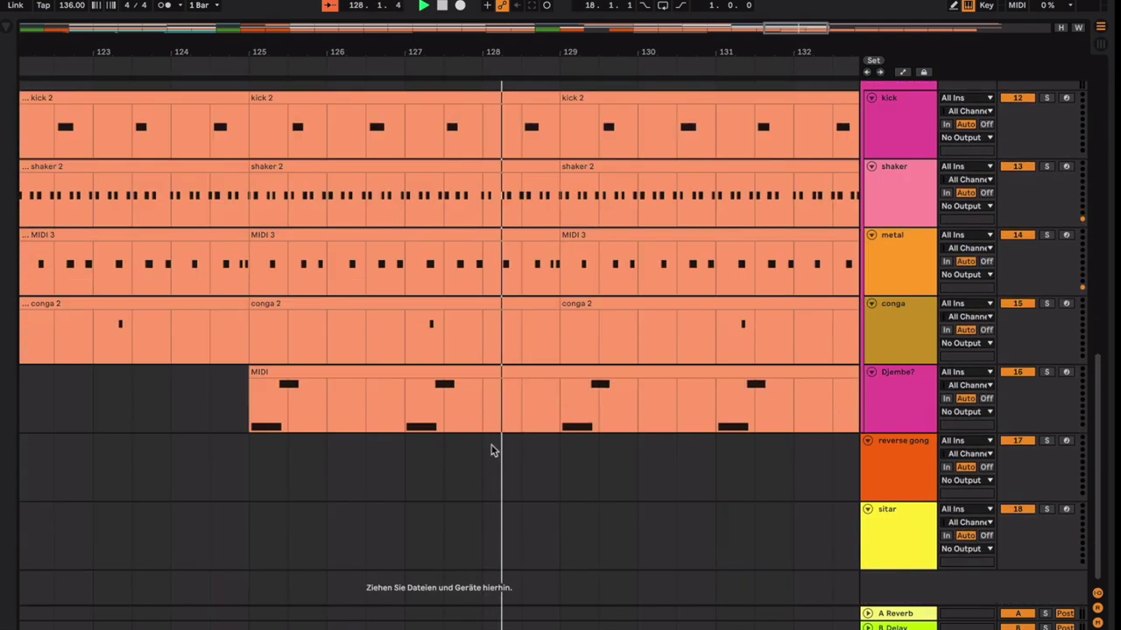
left_click(482, 367)
Examine the bells clip at bar 129 and compare which tracks continue into the outro from bar 133.
scroll(500, 300, "up", 10)
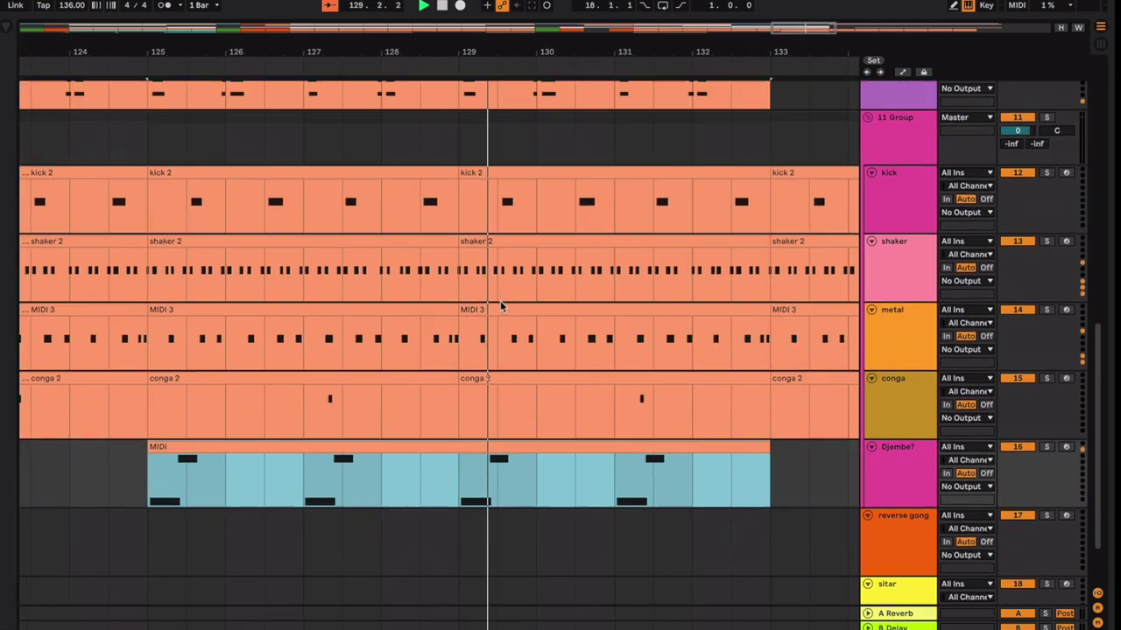
scroll(500, 300, "up", 2)
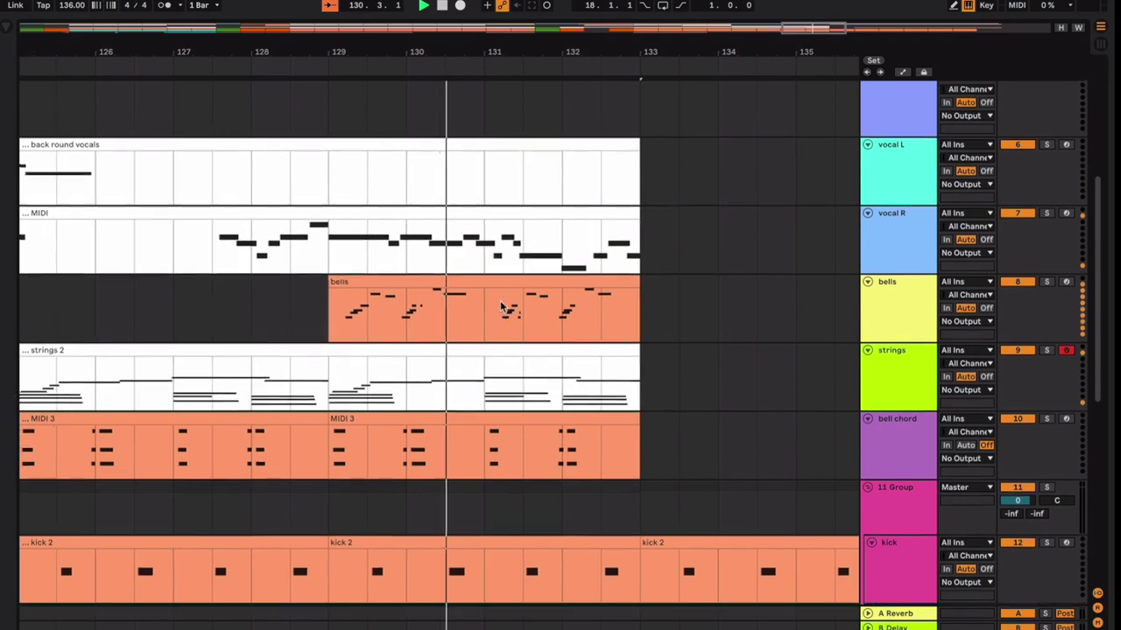
scroll(510, 281, "down", 4)
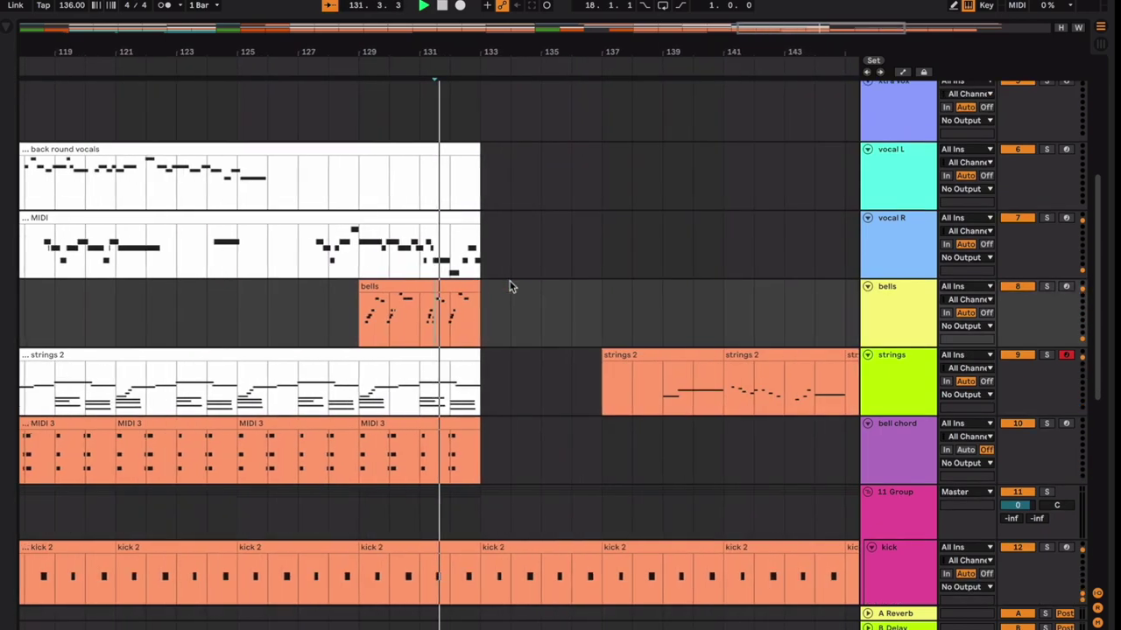
scroll(509, 281, "up", 2)
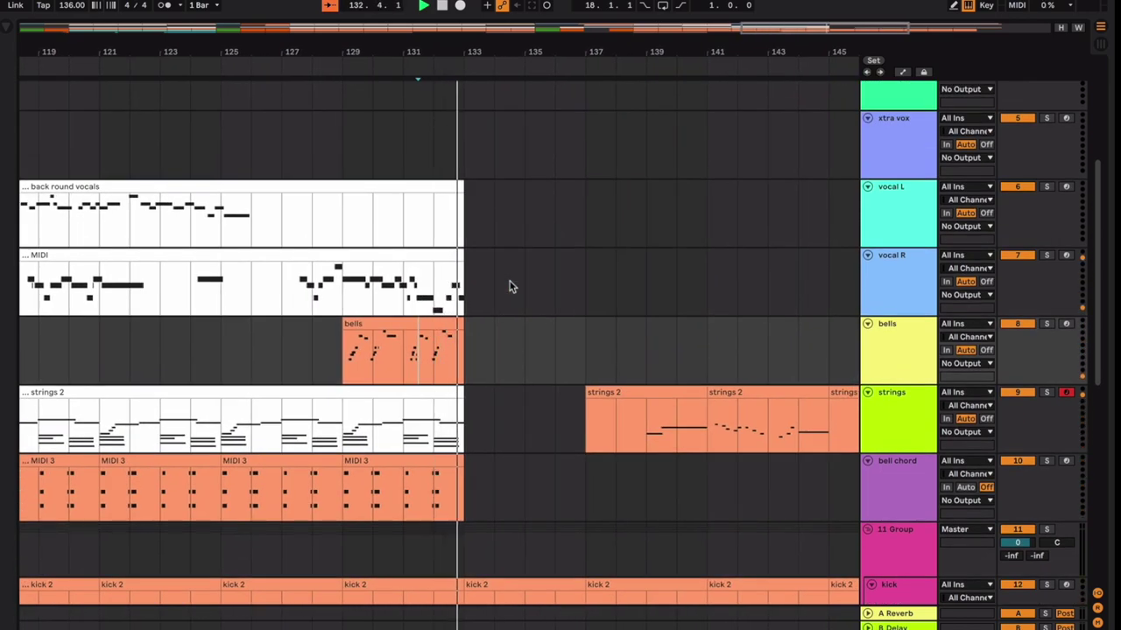
scroll(510, 281, "down", 12)
scroll(509, 287, "up", 10)
scroll(510, 286, "right", 8)
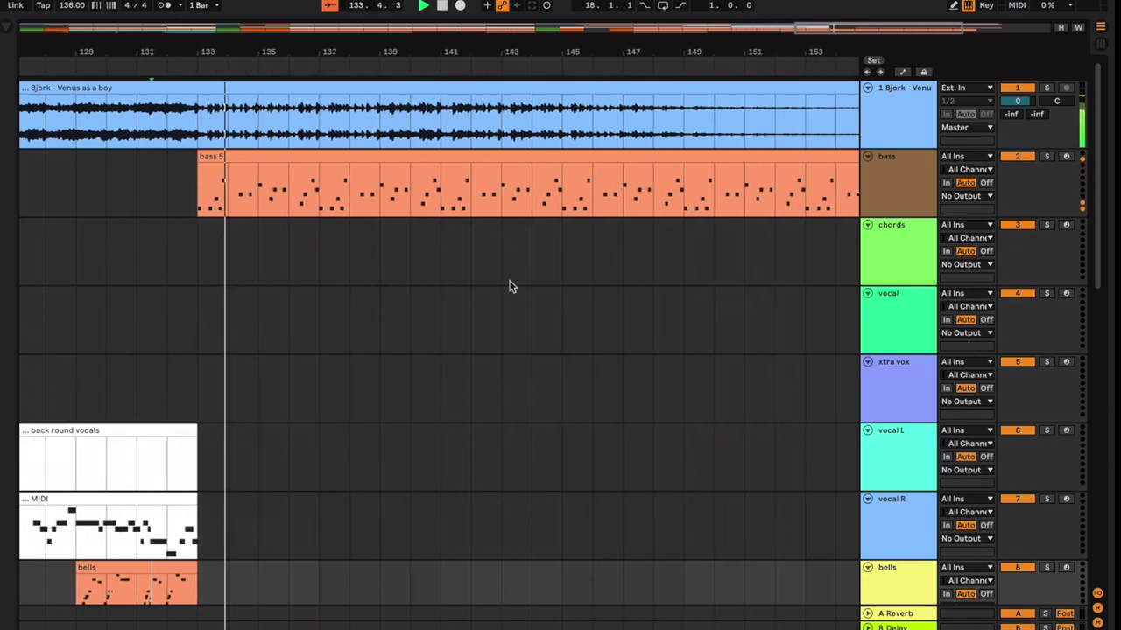
scroll(510, 285, "down", 8)
scroll(512, 286, "up", 1)
scroll(512, 286, "right", 3)
scroll(512, 286, "down", 2)
scroll(512, 286, "left", 7)
scroll(512, 287, "up", 3)
scroll(512, 286, "up", 9)
scroll(512, 286, "right", 2)
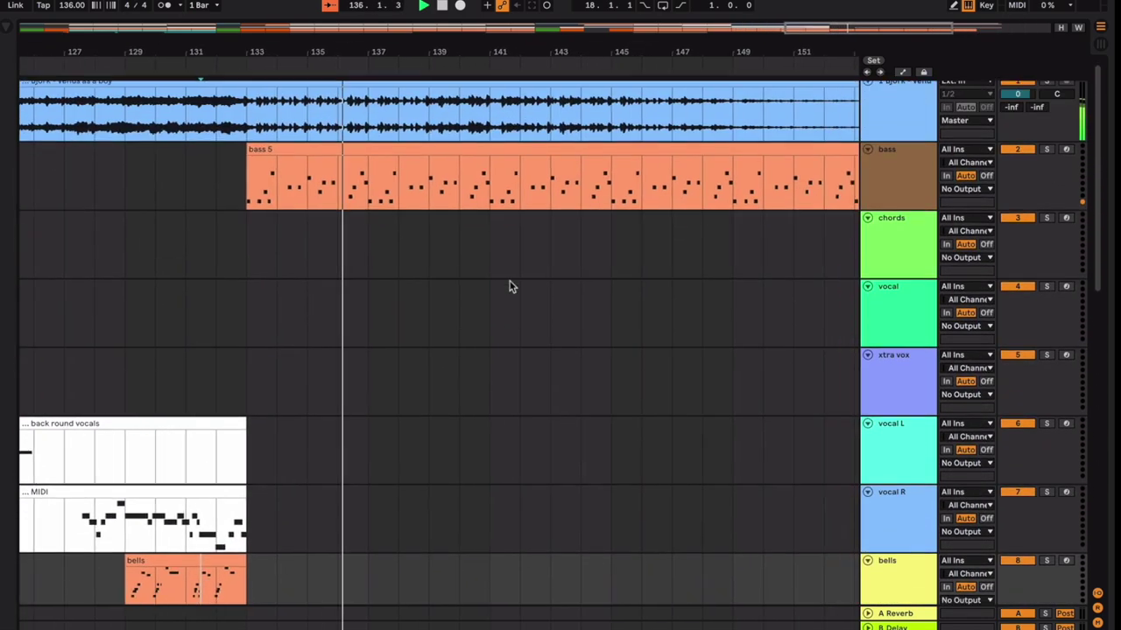
Move the bass track below bells, directly above the strings track.
scroll(511, 286, "down", 3)
left_click_drag(885, 107, 863, 357)
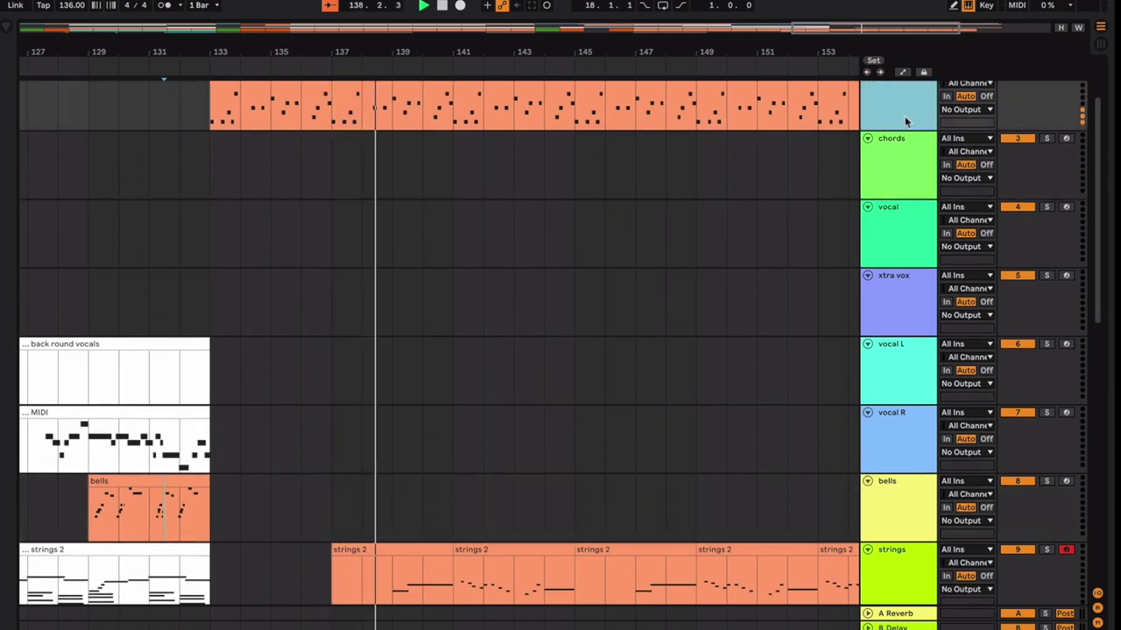
left_click_drag(909, 522, 878, 538)
Examine the outro's percussion, bass and strings clips from bar 133 onward while the arrangement plays.
scroll(655, 508, "down", 8)
key("plus")
key("plus")
key("plus")
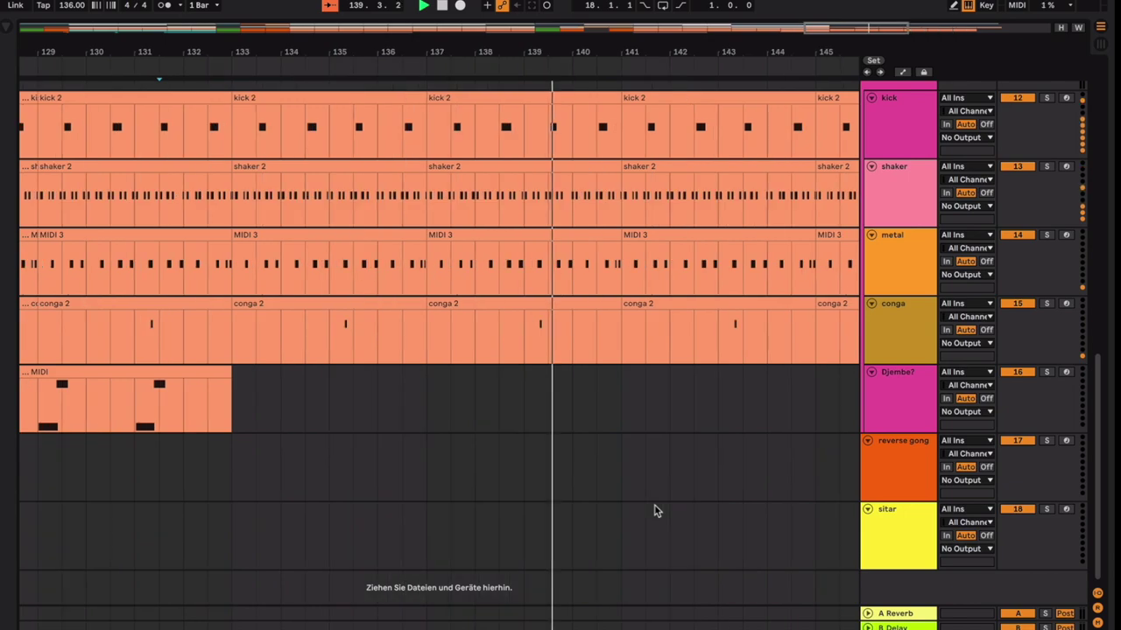
scroll(656, 510, "up", 8)
scroll(654, 510, "down", 4)
scroll(655, 510, "right", 2)
scroll(654, 511, "down", 2)
scroll(654, 505, "down", 2)
scroll(654, 508, "up", 3)
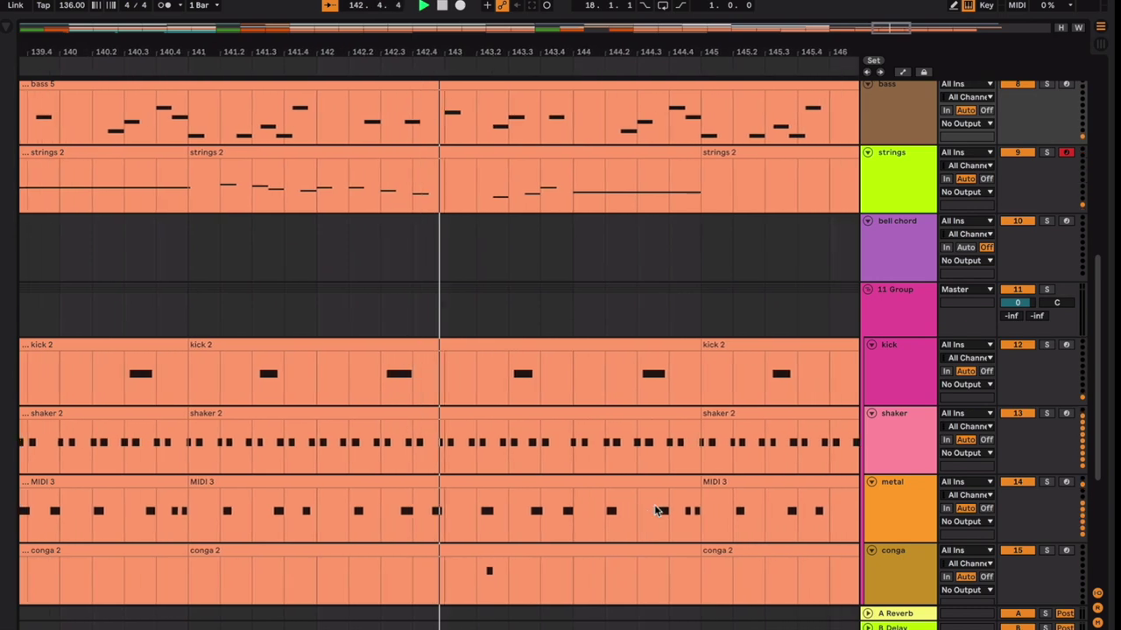
scroll(655, 510, "down", 10)
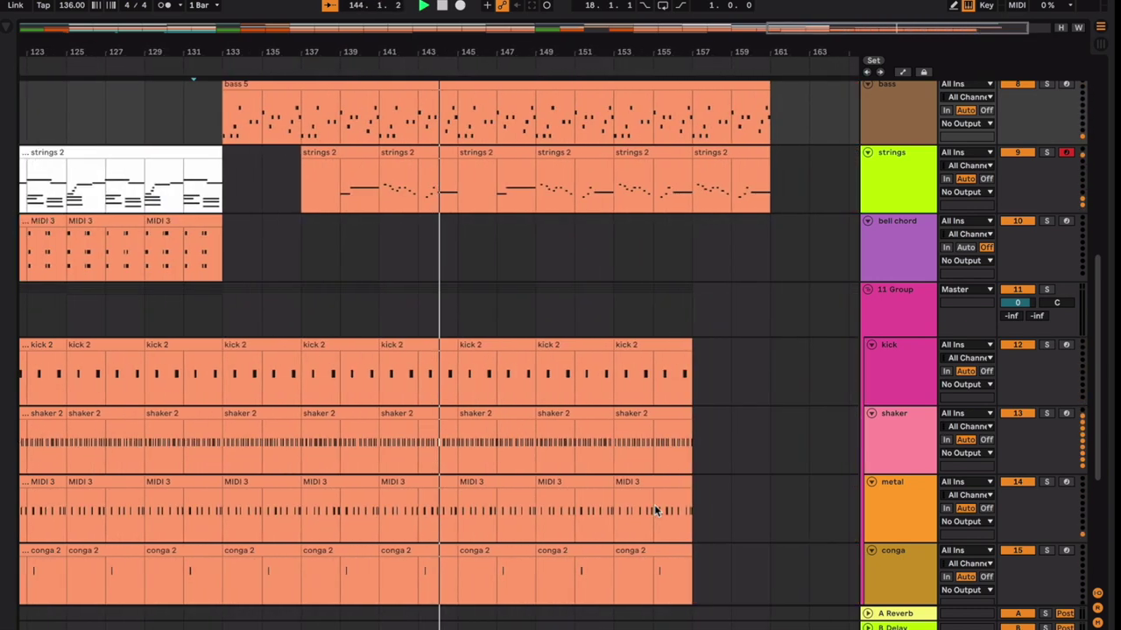
scroll(654, 505, "down", 4)
scroll(659, 348, "up", 2)
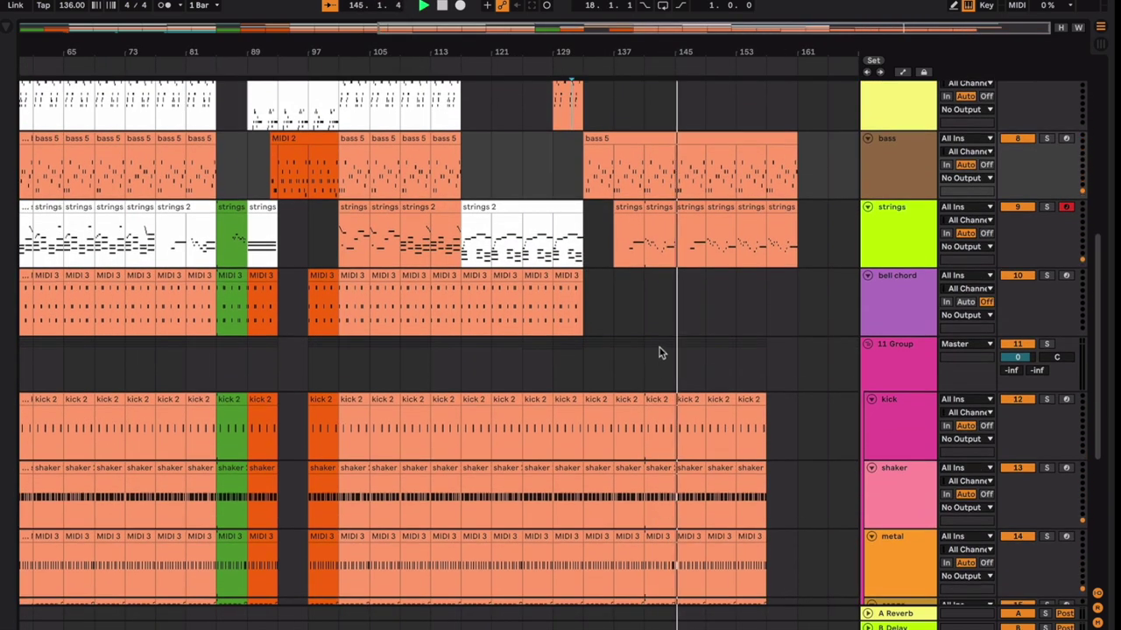
Play the outro from bar 149 on the strings track and stop playback near bar 156.
left_click(643, 242)
key("space")
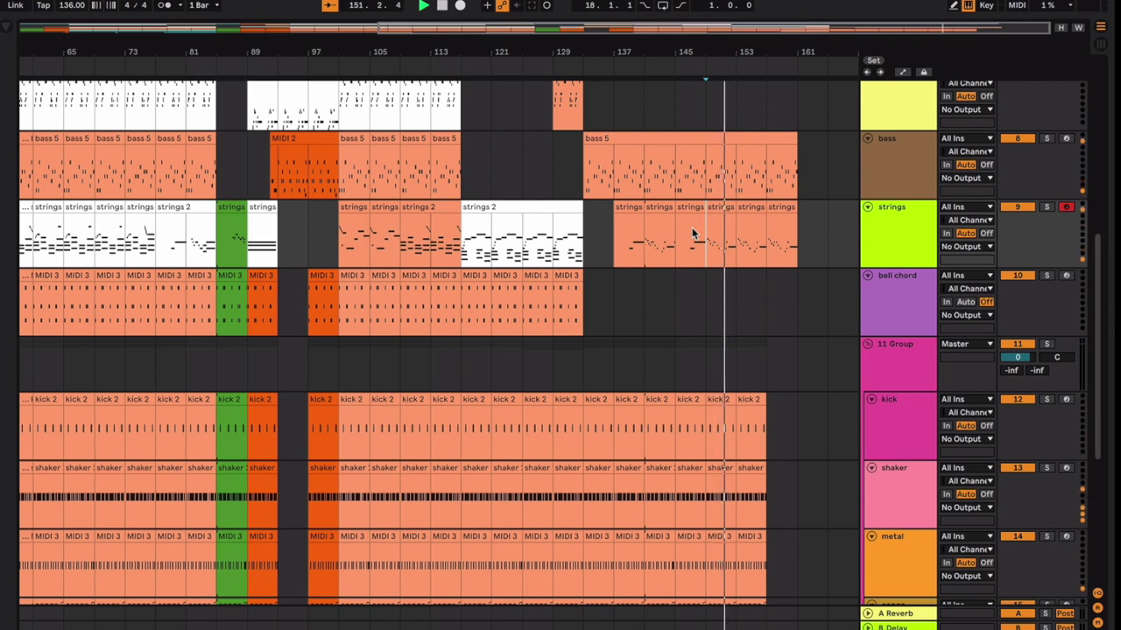
key("plus")
key("plus")
key("plus")
key("plus")
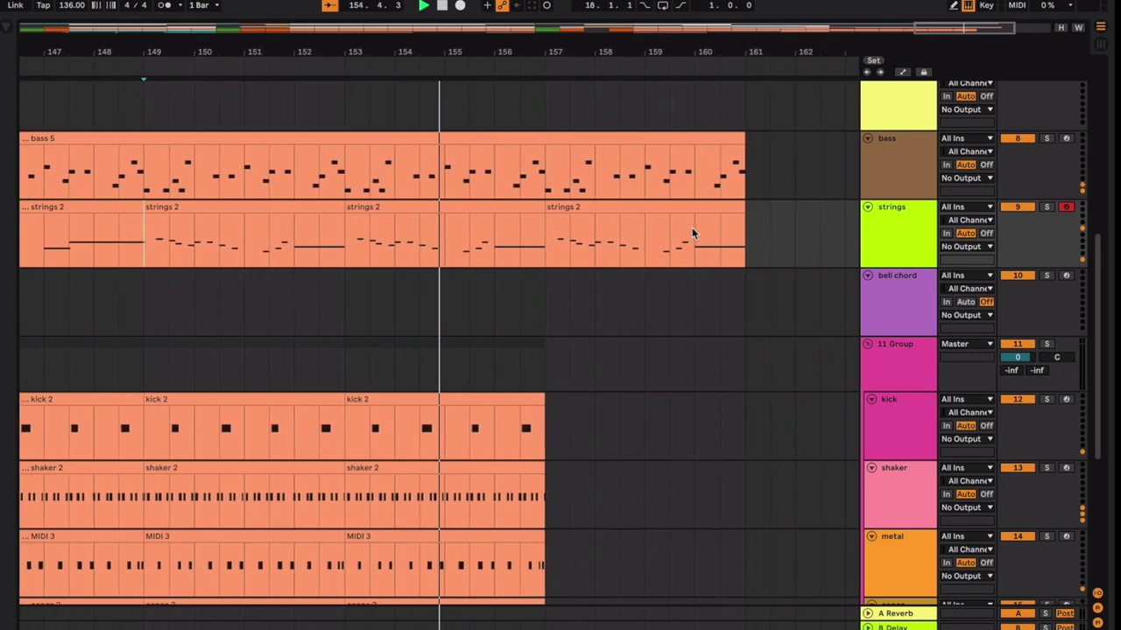
key("space")
Review the arrangement from the ending back to bar 101, marking bar 111 on xtra vox and bar 113 on vocal.
key("minus")
key("minus")
scroll(691, 233, "up", 5)
scroll(691, 233, "left", 2)
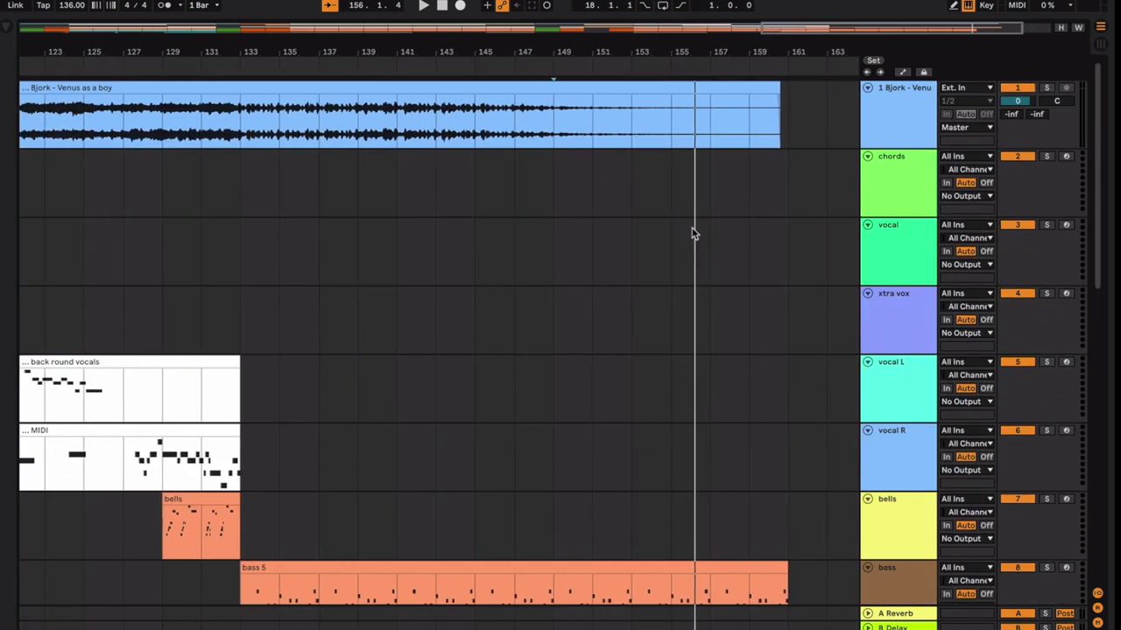
scroll(692, 233, "down", 5)
scroll(691, 233, "left", 5)
left_click(592, 245)
scroll(578, 244, "up", 2)
scroll(578, 243, "left", 1)
left_click(429, 234)
left_click(390, 238)
scroll(388, 249, "up", 2)
scroll(388, 249, "left", 1)
left_click(341, 188)
scroll(343, 189, "up", 3)
scroll(343, 189, "left", 1)
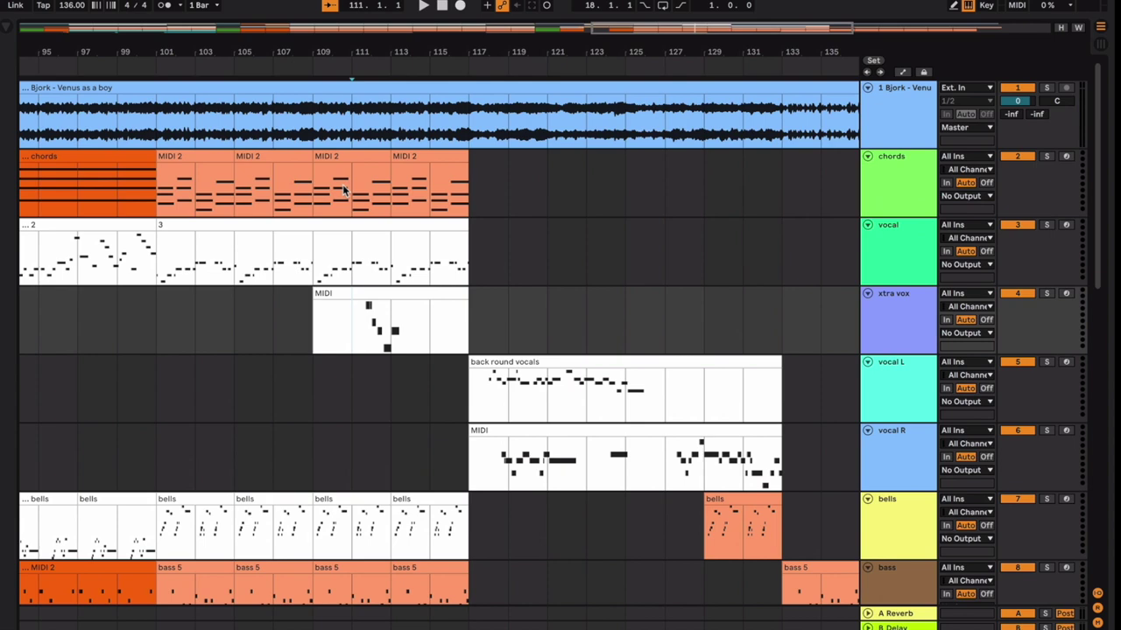
left_click(367, 249)
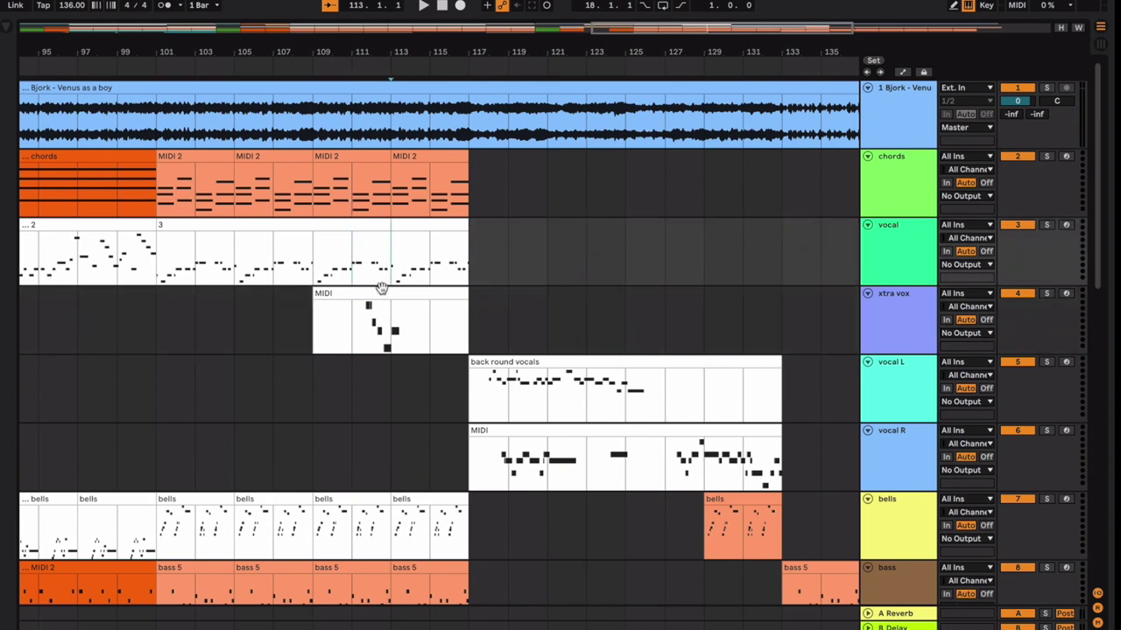
Mark bar 117 on the bells track and select the empty bars 103 to 117 across vocal L and vocal R.
scroll(420, 272, "down", 7)
scroll(420, 271, "right", 1)
left_click(471, 258)
scroll(473, 255, "up", 3)
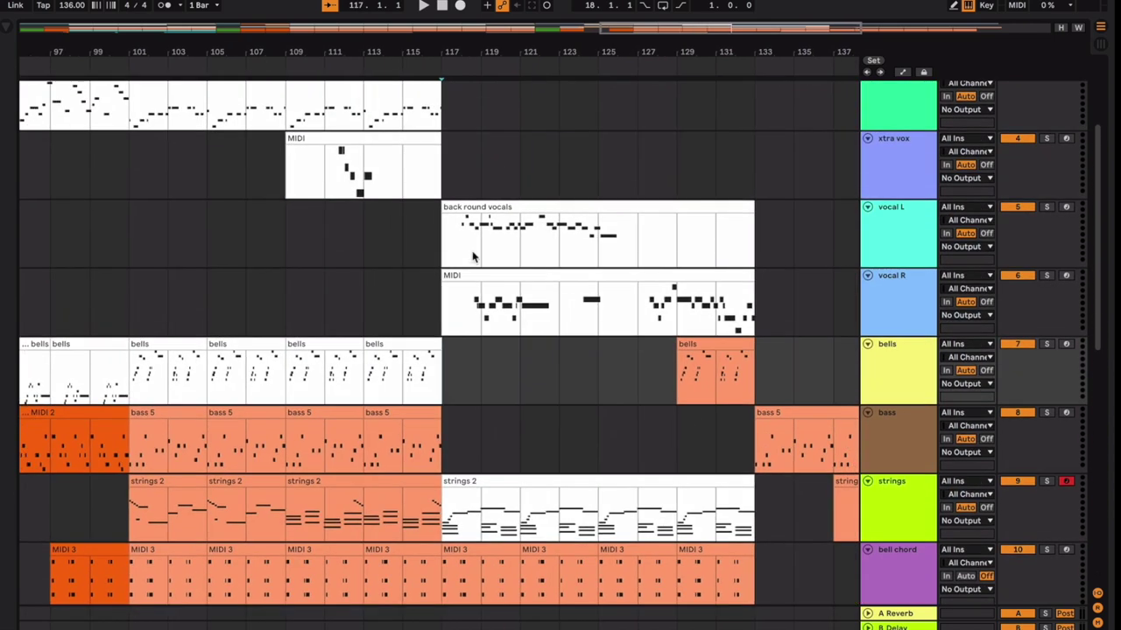
scroll(472, 256, "up", 2)
scroll(472, 255, "right", 1)
left_click_drag(424, 317, 154, 353)
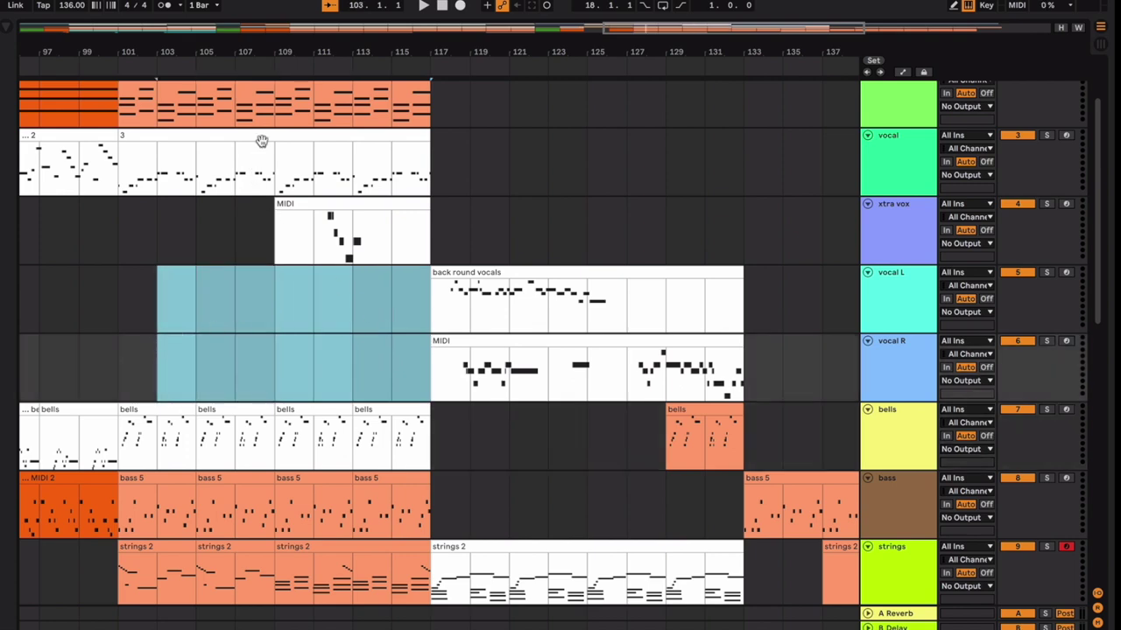
Select vocal clip 3 at bar 101 and the back round vocals clip at bar 117, and play from bar 117.
left_click(261, 141)
scroll(261, 147, "up", 2)
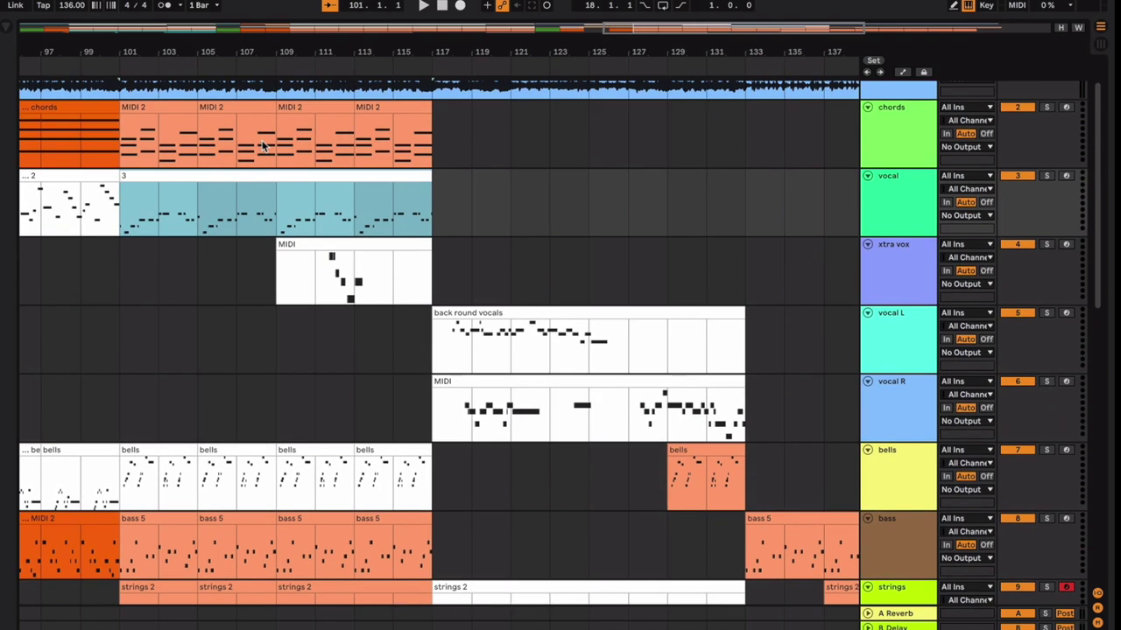
left_click(540, 314)
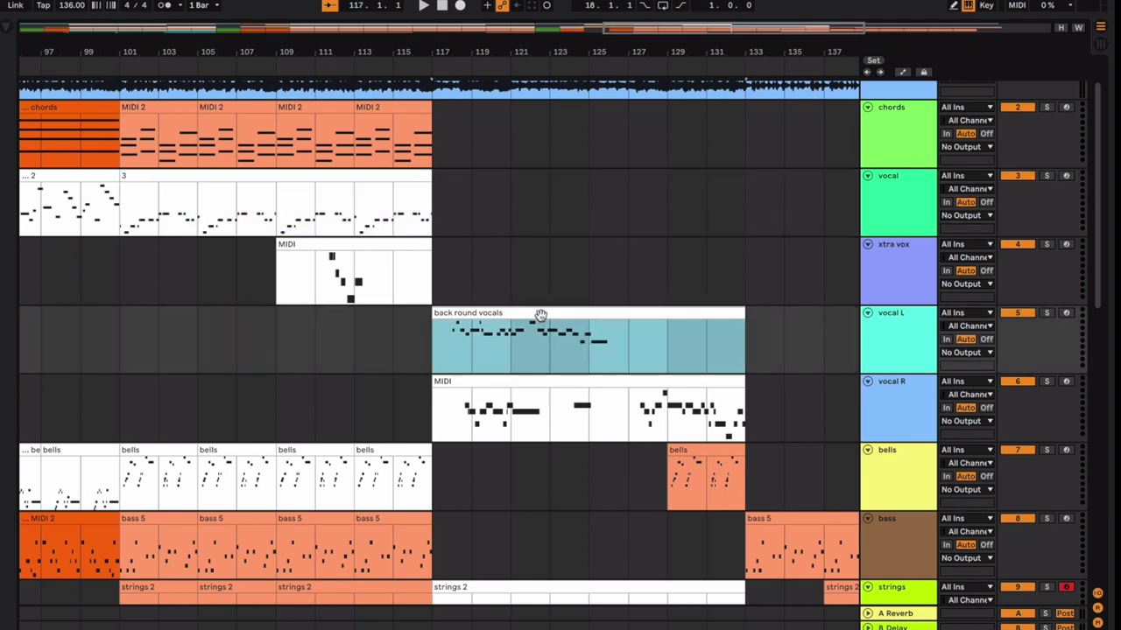
scroll(540, 314, "down", 3)
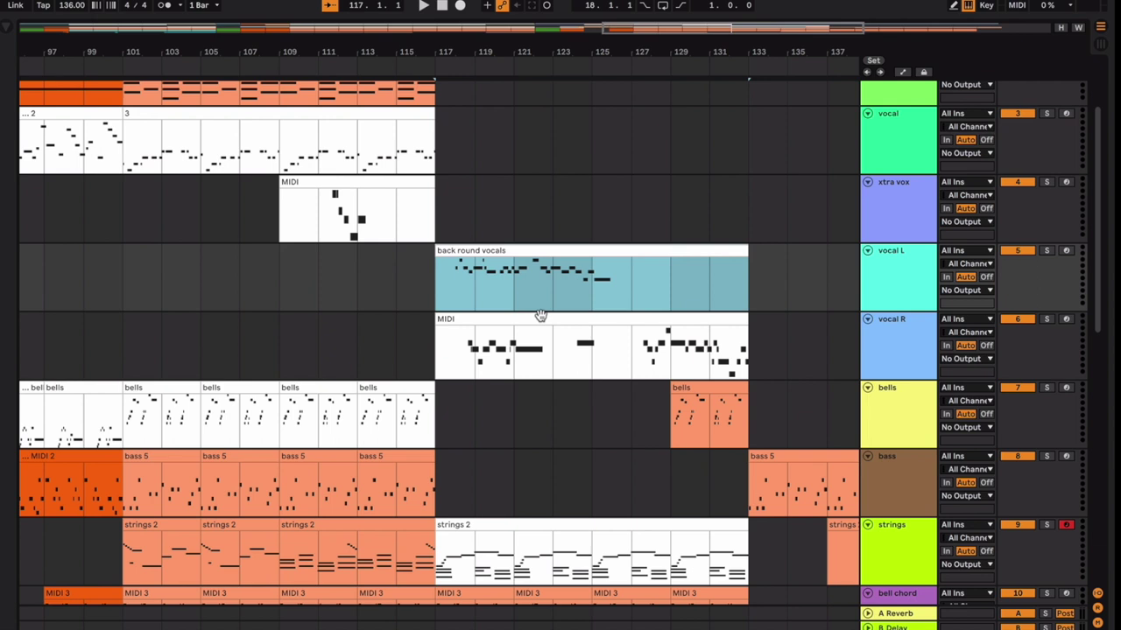
key("space")
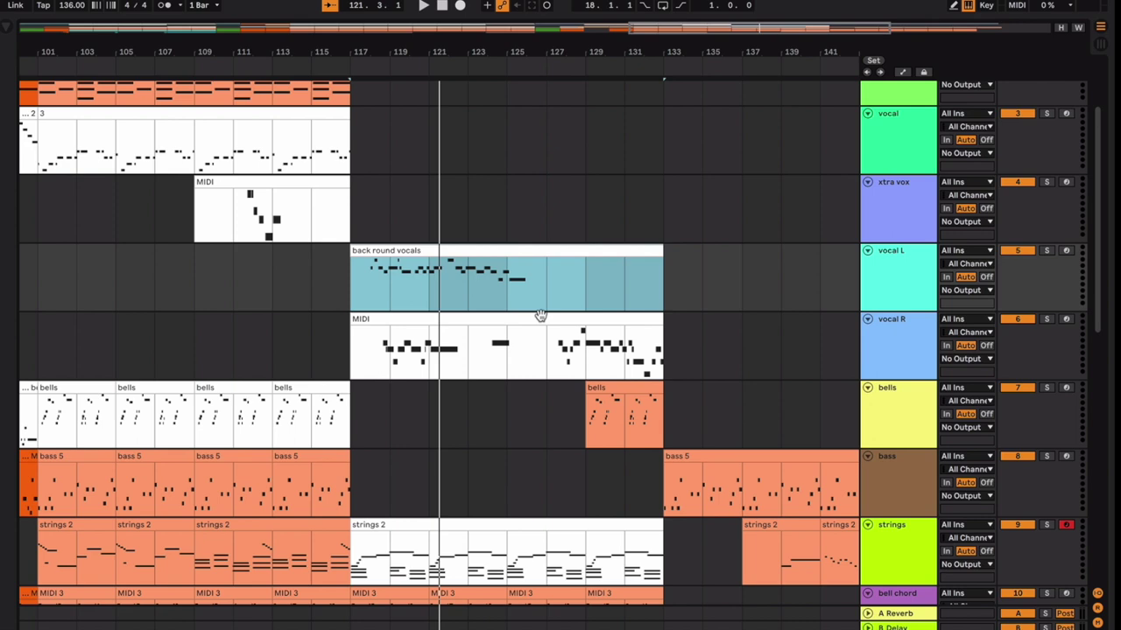
Select the strings 2 clip at bar 117 and open the vocal L track's device view.
scroll(540, 315, "down", 3)
left_click(507, 419)
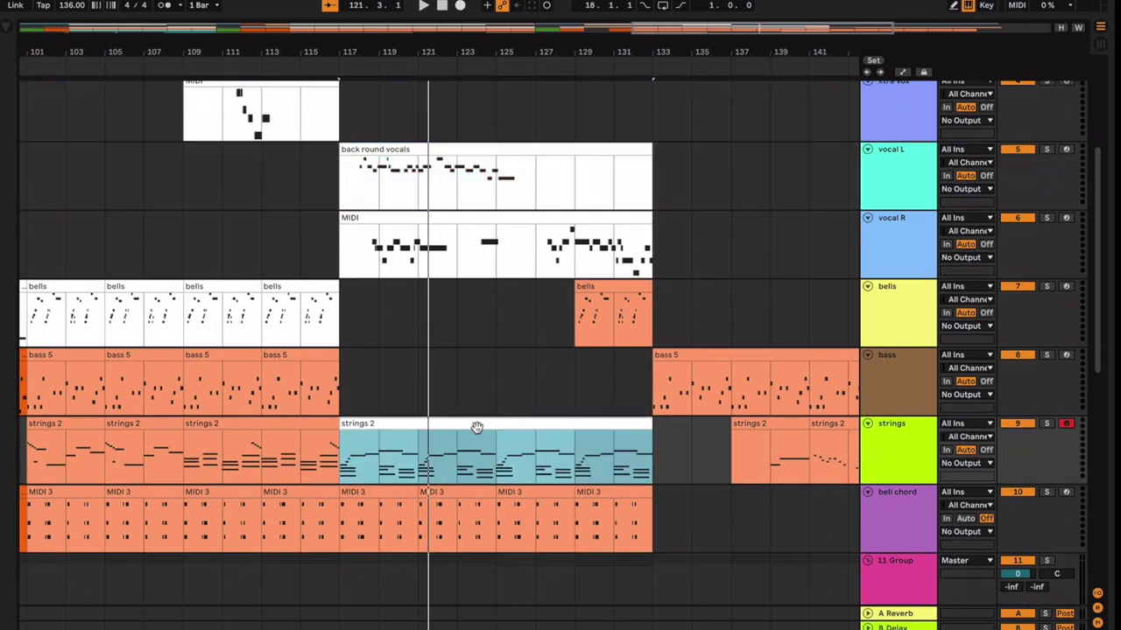
scroll(477, 427, "left", 5)
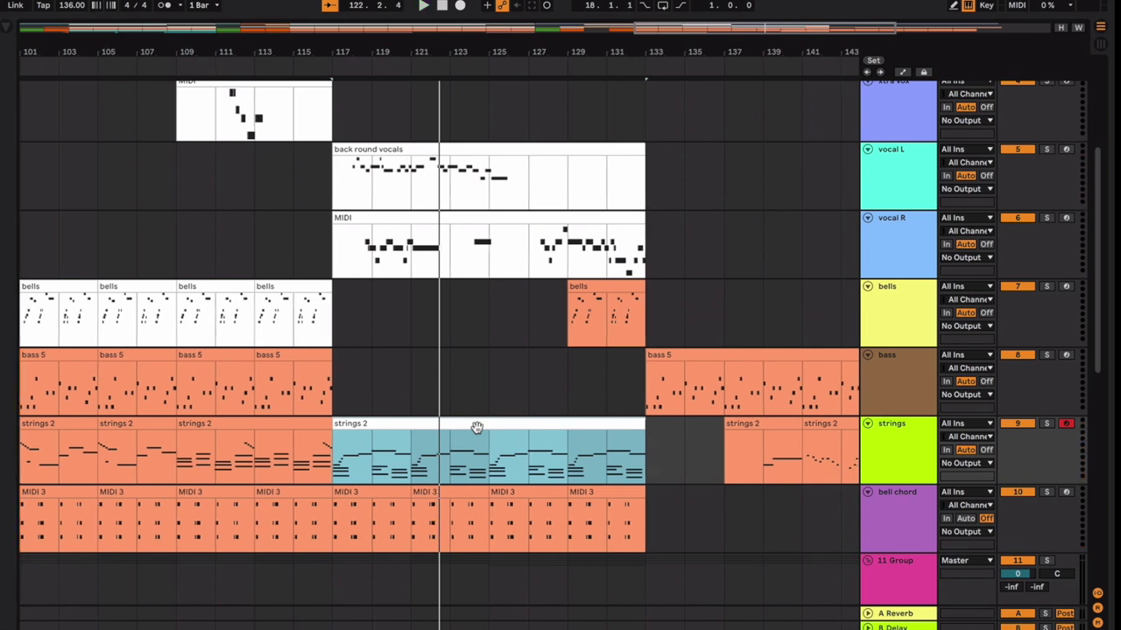
double_click(922, 162)
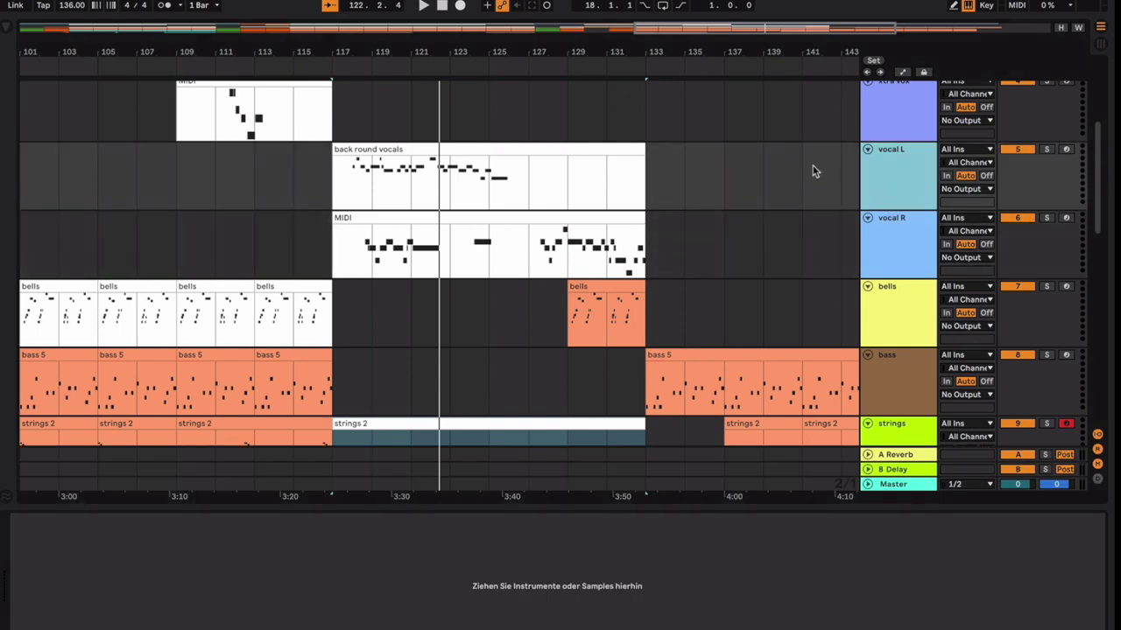
Return to bar 117 and examine which tracks carry clips from there through the outro.
left_click(471, 203)
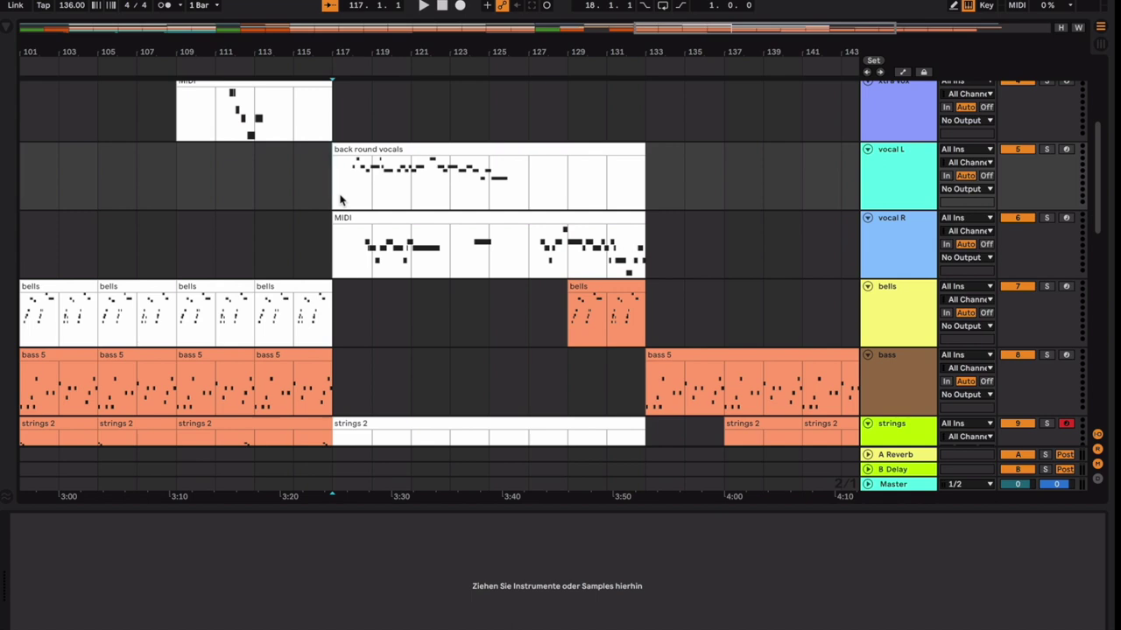
scroll(340, 200, "right", 1)
scroll(340, 194, "right", 10)
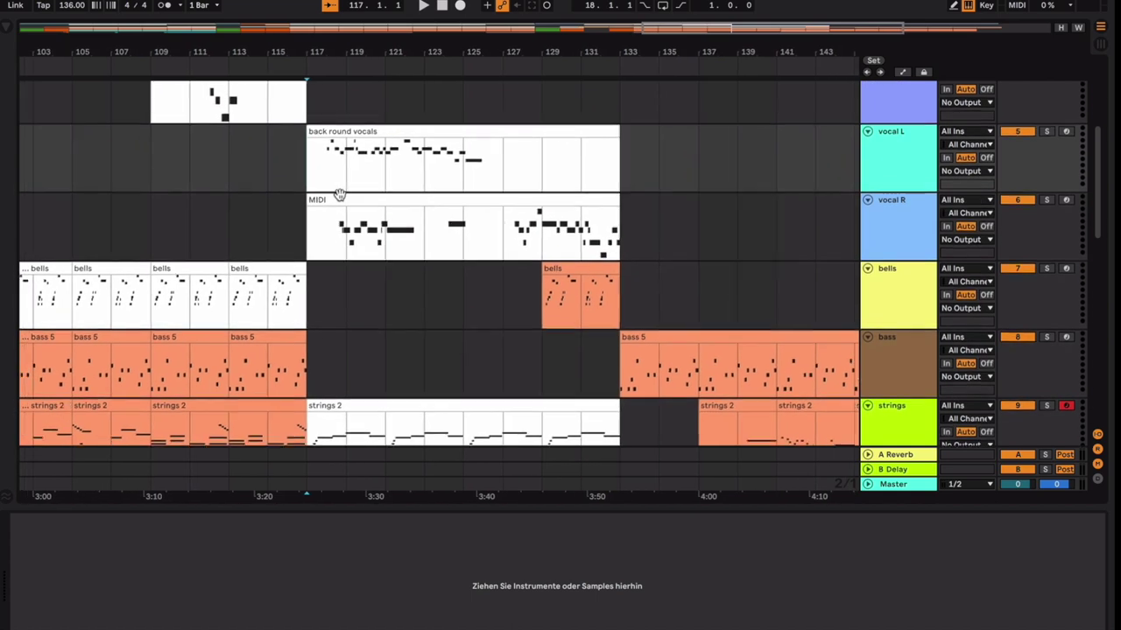
scroll(341, 198, "down", 3)
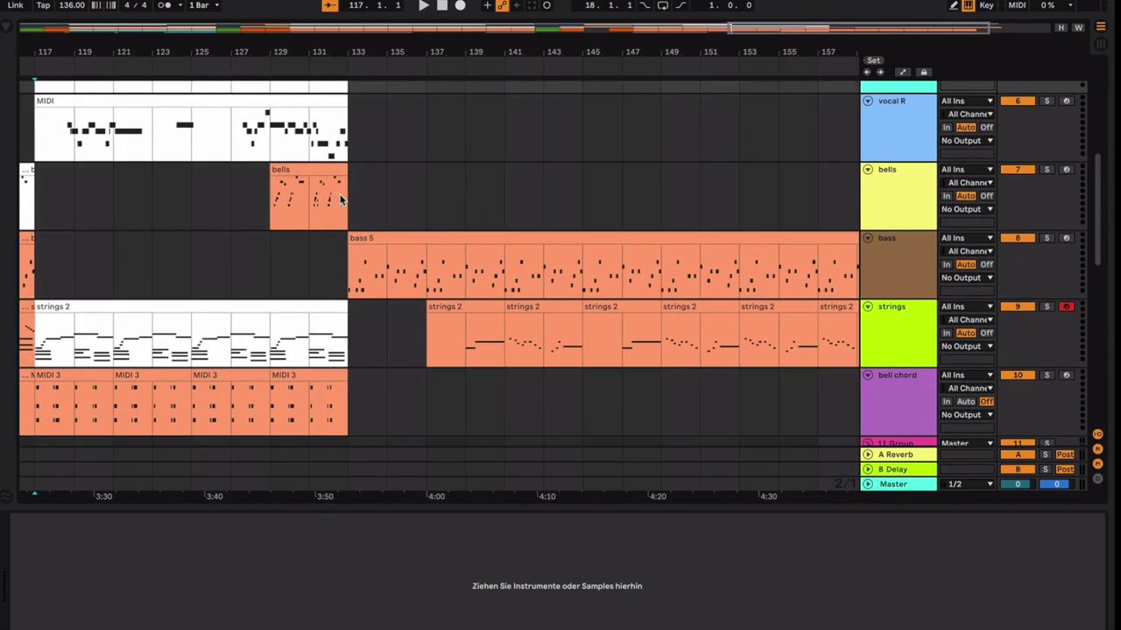
scroll(341, 200, "right", 3)
scroll(342, 200, "down", 3)
scroll(589, 289, "up", 12)
scroll(588, 289, "left", 12)
scroll(589, 289, "down", 1)
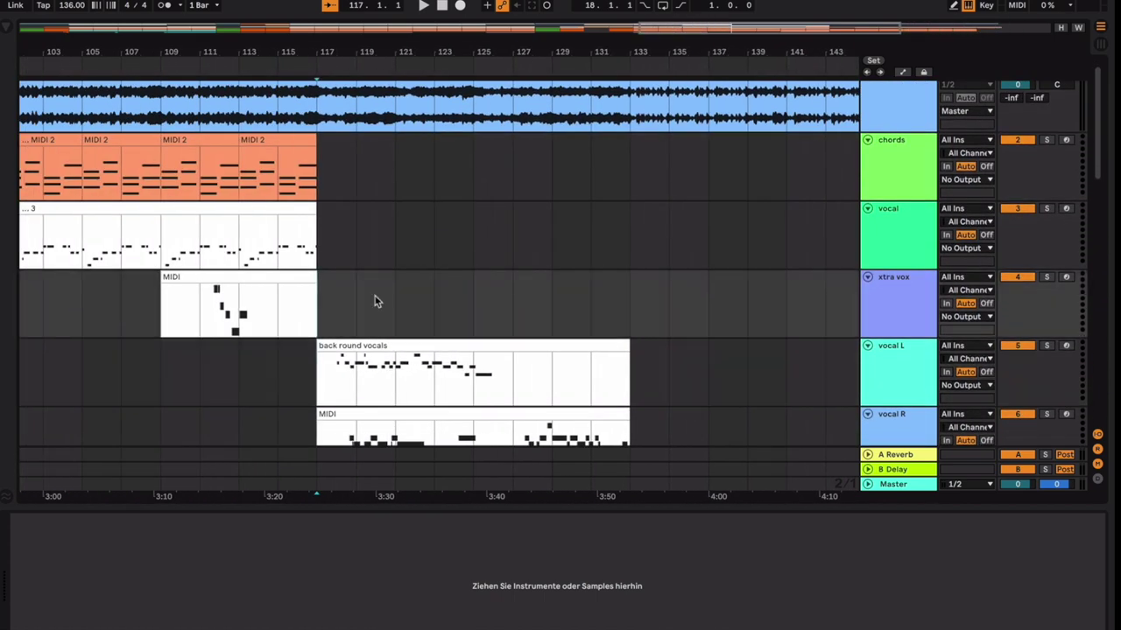
Play from bar 117 with the device view hidden, and compare the vocal, strings, bell chord and percussion parts up to bar 126.
key("minus")
key("XF86AudioRaiseVolume")
key("minus")
scroll(374, 300, "down", 3)
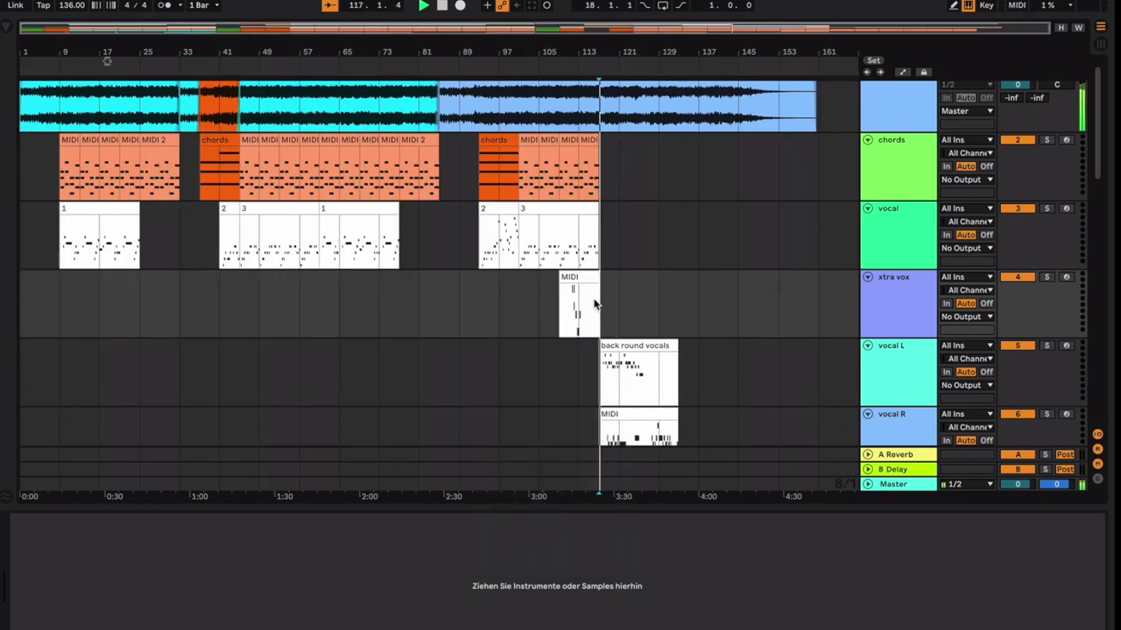
scroll(593, 304, "up", 10)
key("super+space")
key("Escape")
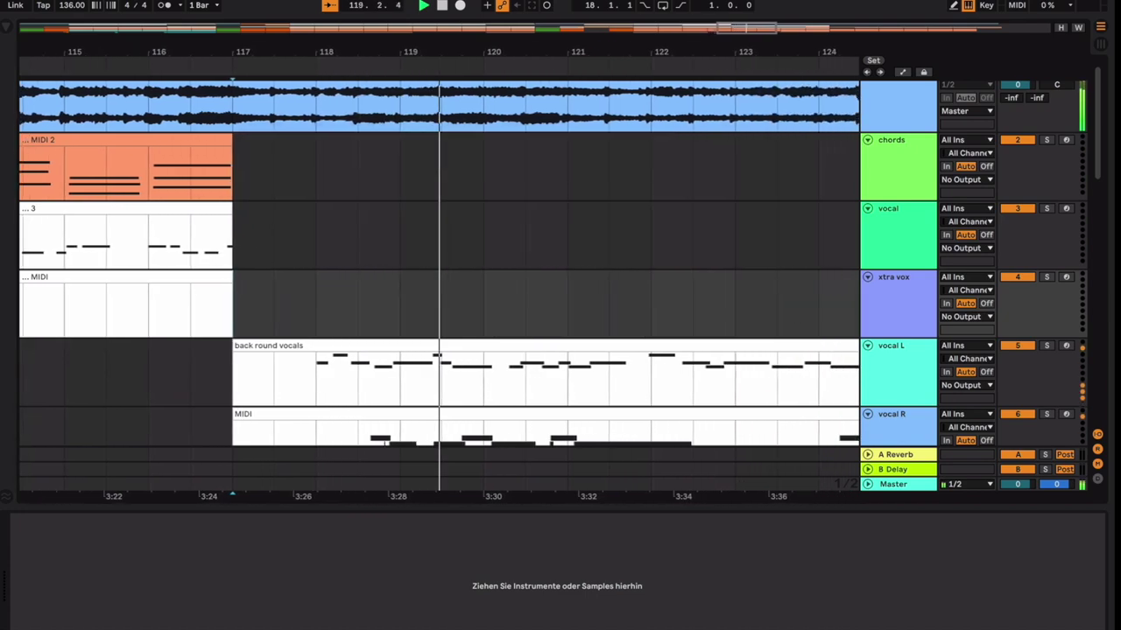
key("super+alt+l")
scroll(438, 289, "down", 8)
scroll(439, 289, "up", 3)
scroll(438, 350, "up", 2)
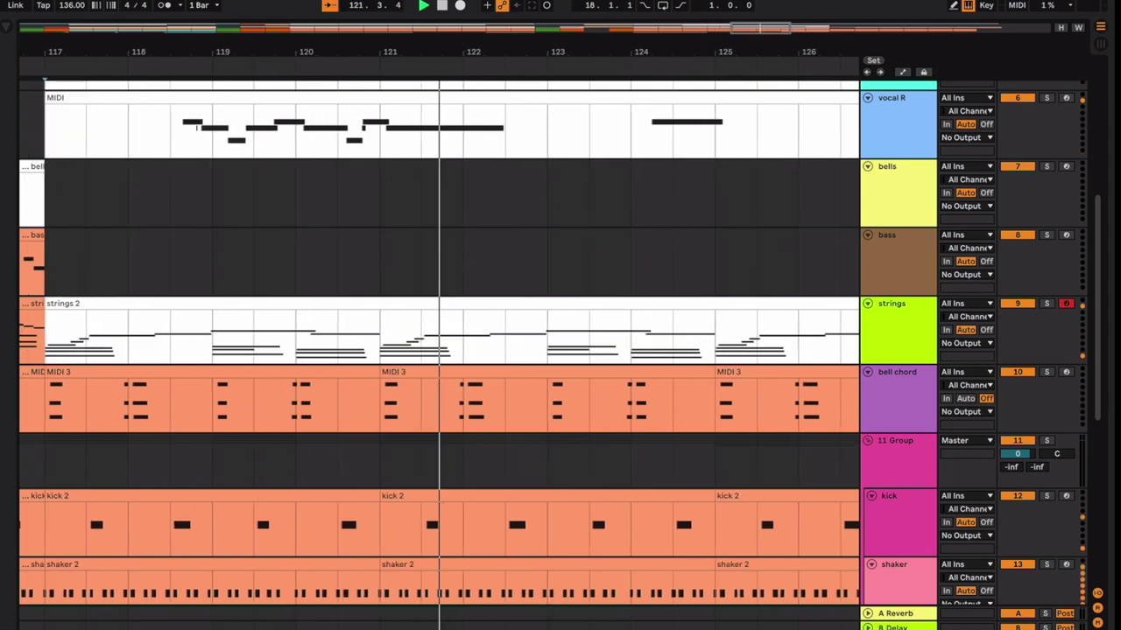
scroll(438, 350, "up", 5)
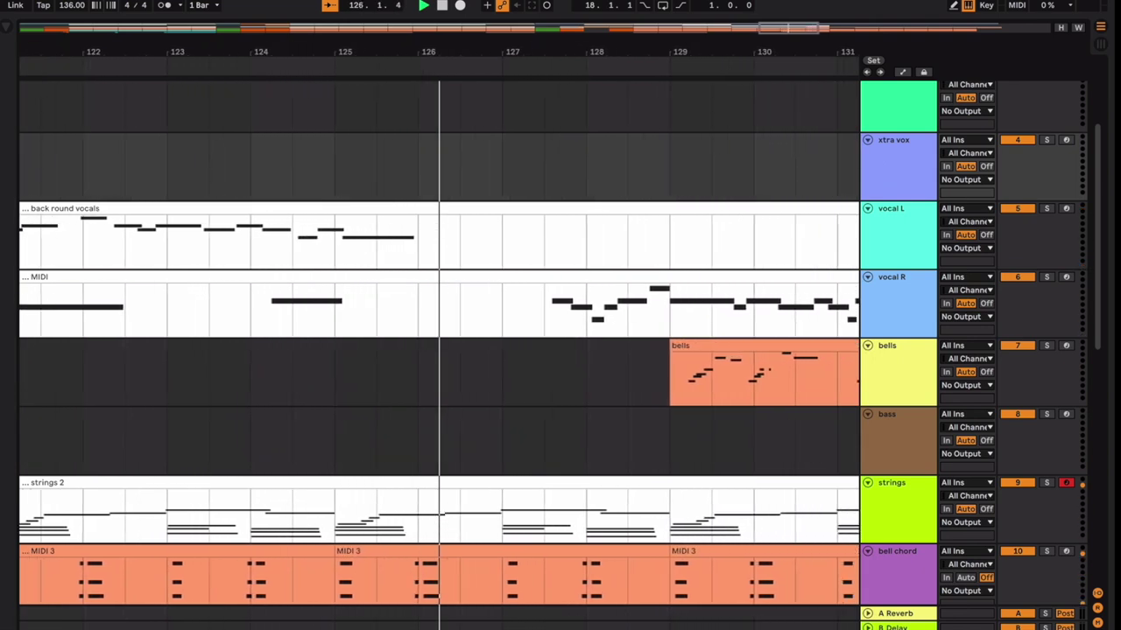
Select the Djembe? track and replay the song from the start of its clip at bar 125.
scroll(339, 229, "down", 10)
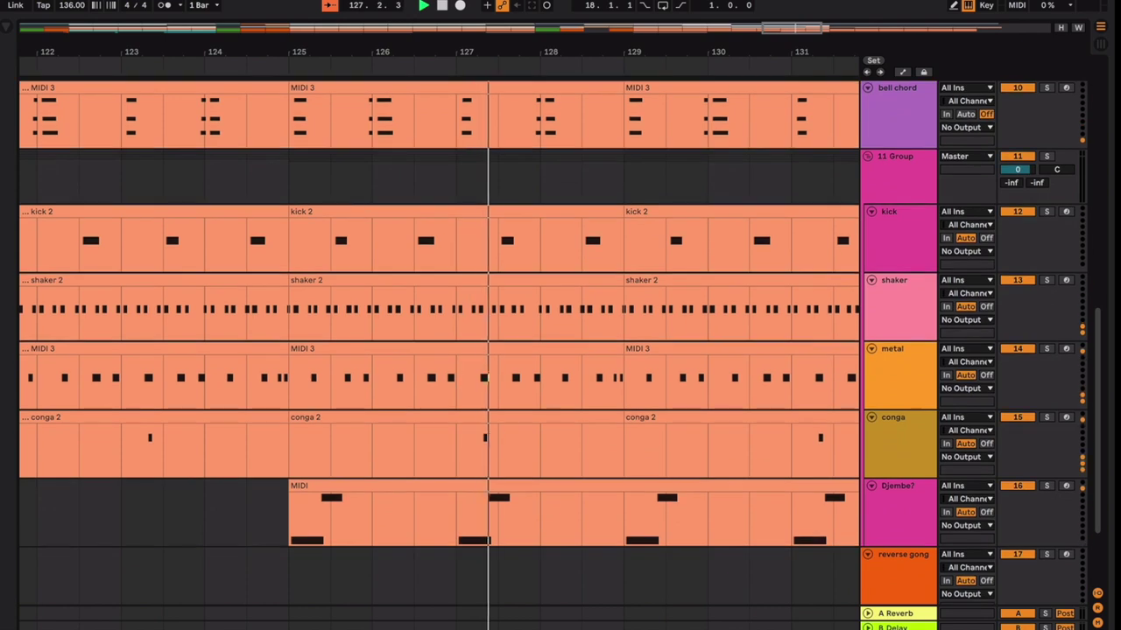
left_click(898, 485)
key("space")
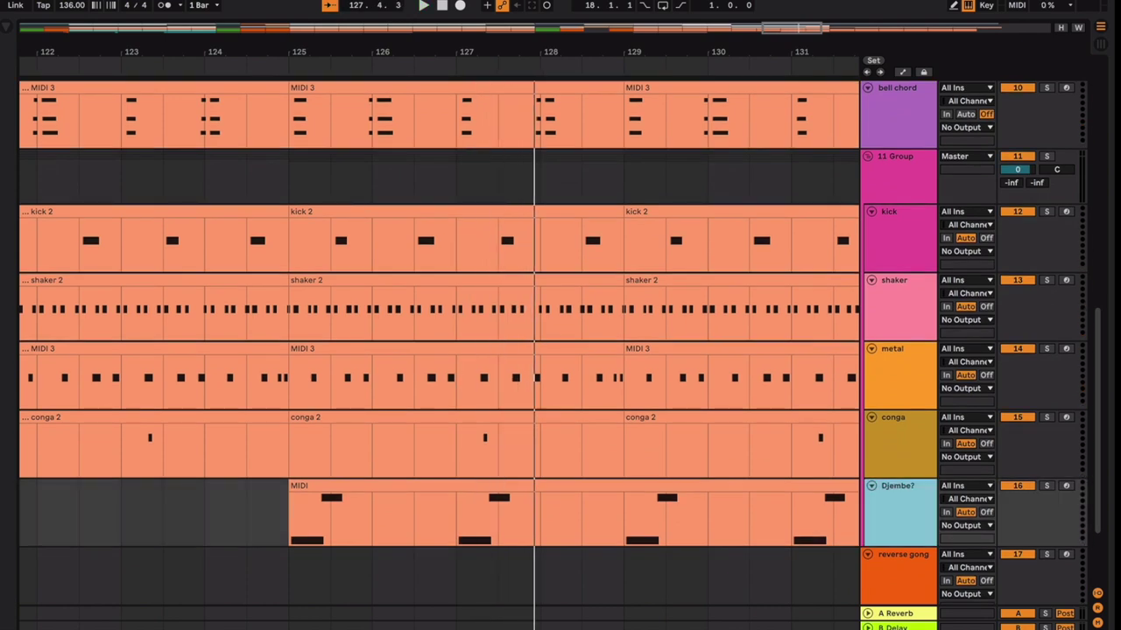
key("space")
key("space")
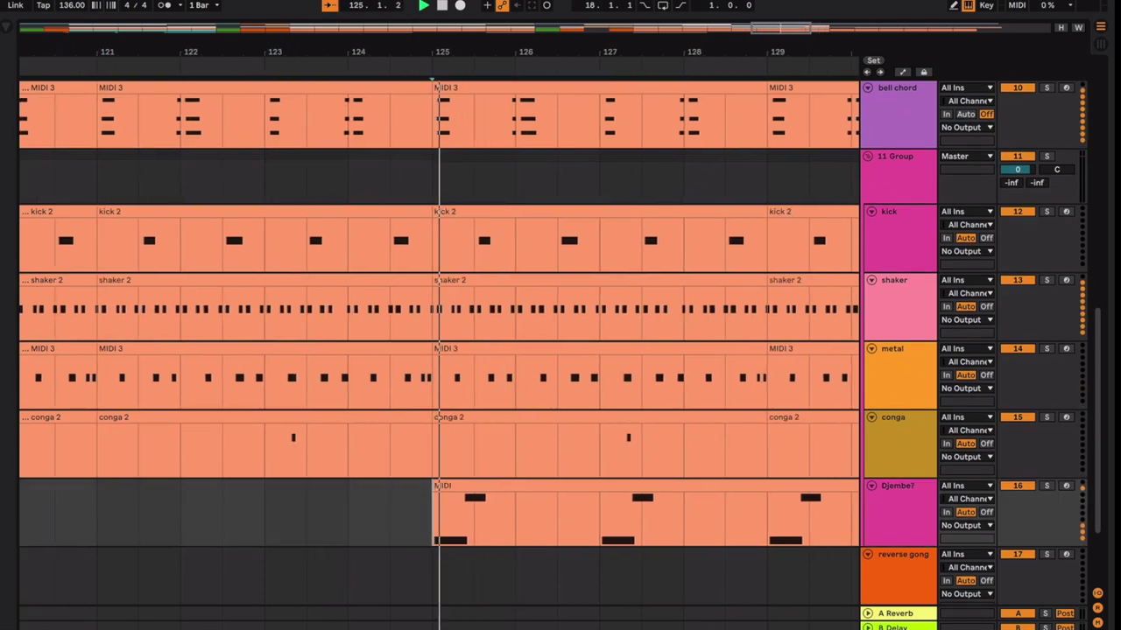
Follow the playback from bar 127 through the outro, comparing all tracks with the original recording, and stop at bar 157.
scroll(339, 229, "up", 2)
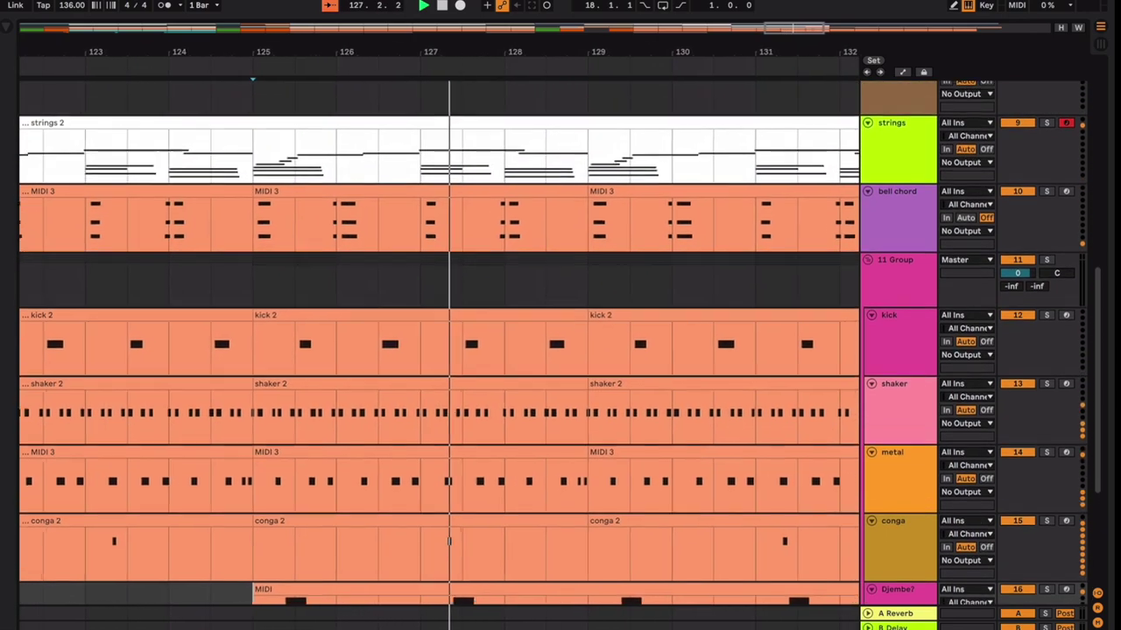
scroll(438, 341, "up", 10)
scroll(438, 341, "down", 1)
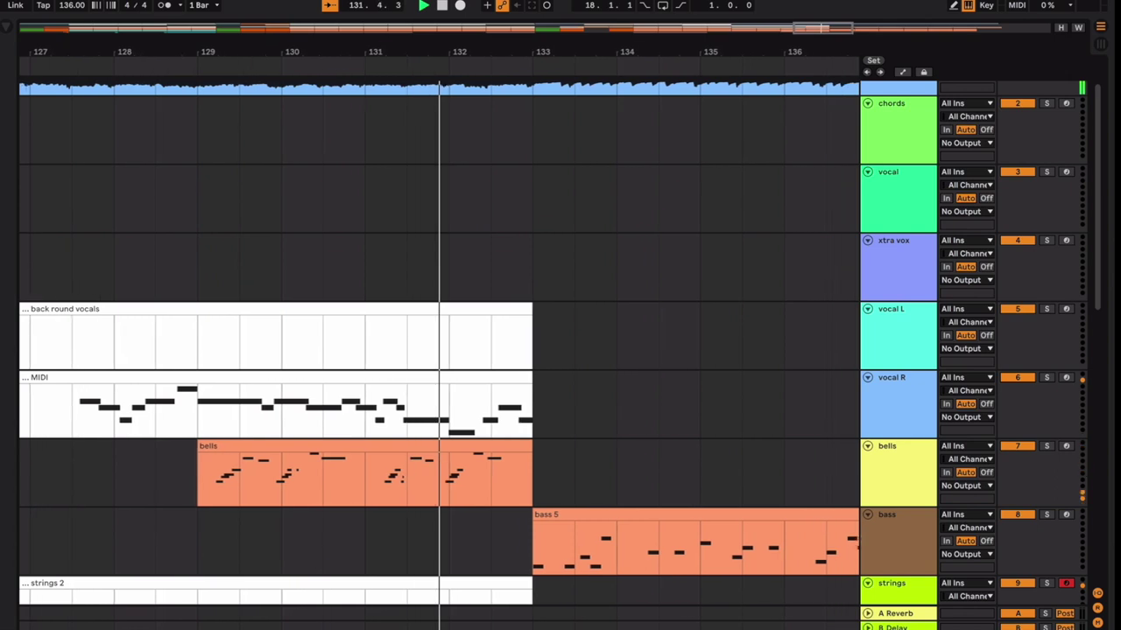
scroll(438, 341, "down", 6)
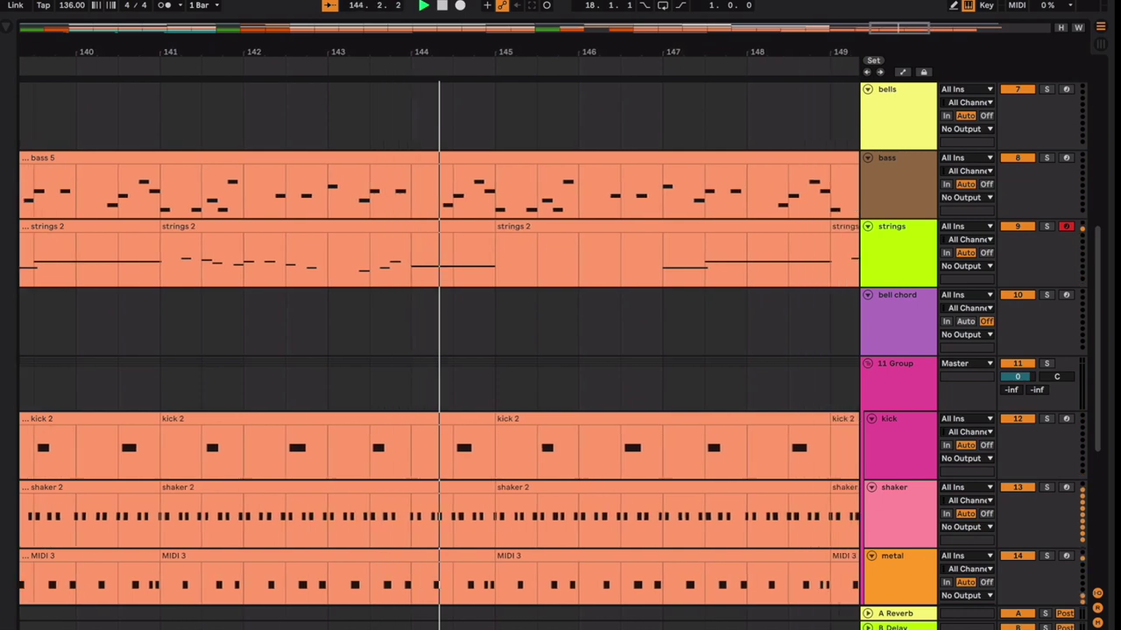
scroll(439, 341, "up", 5)
scroll(273, 341, "down", 1)
scroll(439, 341, "down", 2)
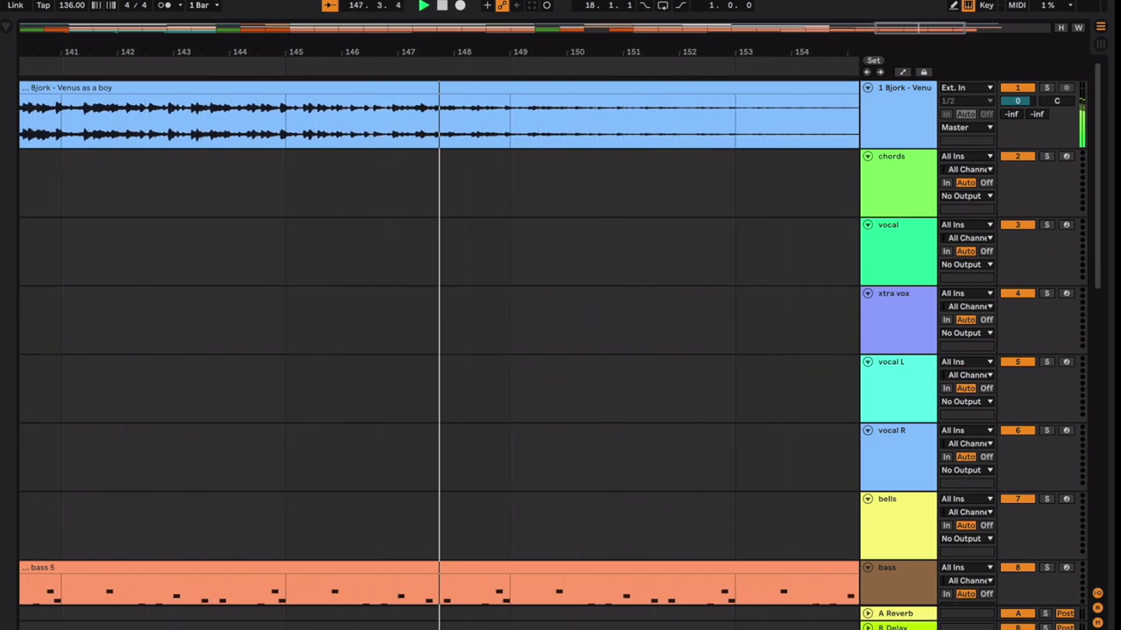
scroll(437, 350, "down", 6)
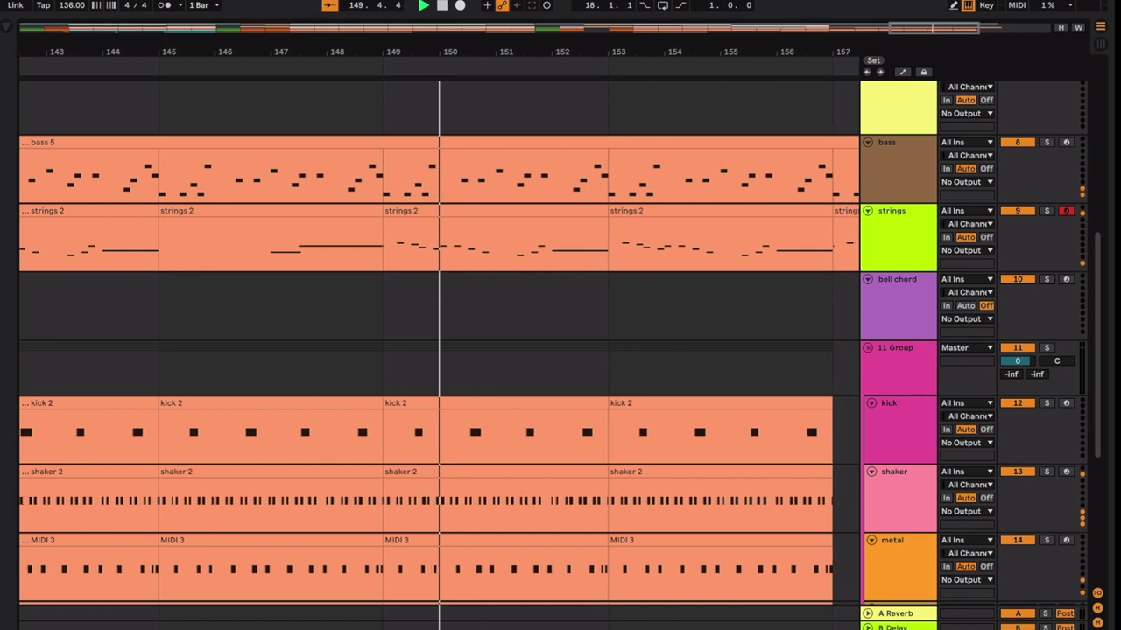
scroll(438, 350, "up", 1)
scroll(437, 351, "up", 8)
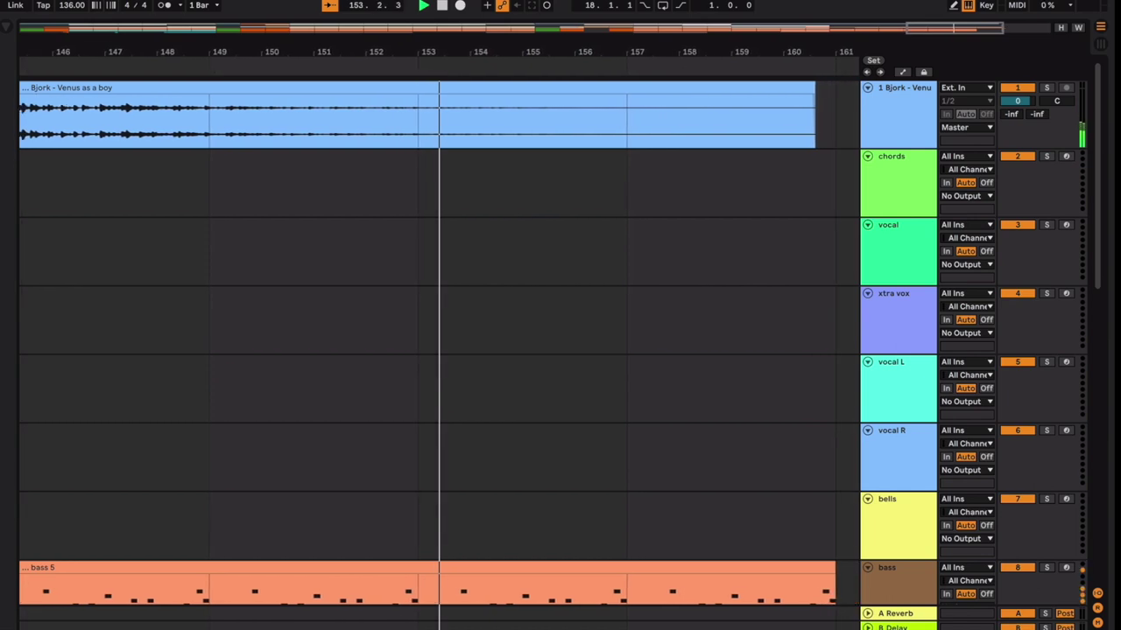
scroll(438, 351, "down", 10)
scroll(438, 350, "down", 8)
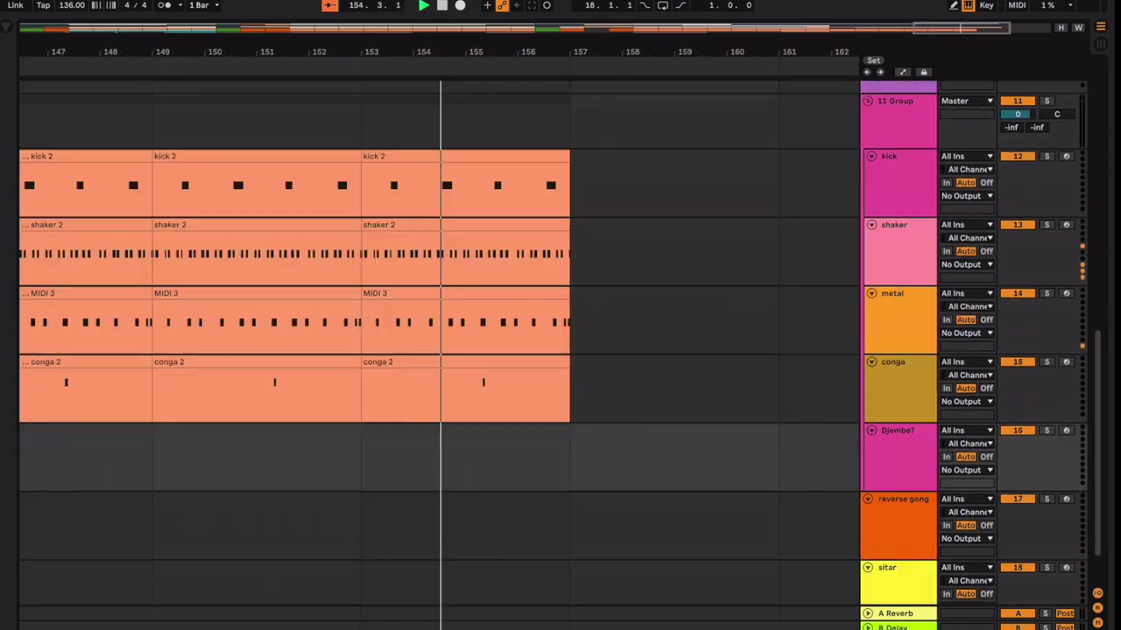
scroll(438, 351, "up", 8)
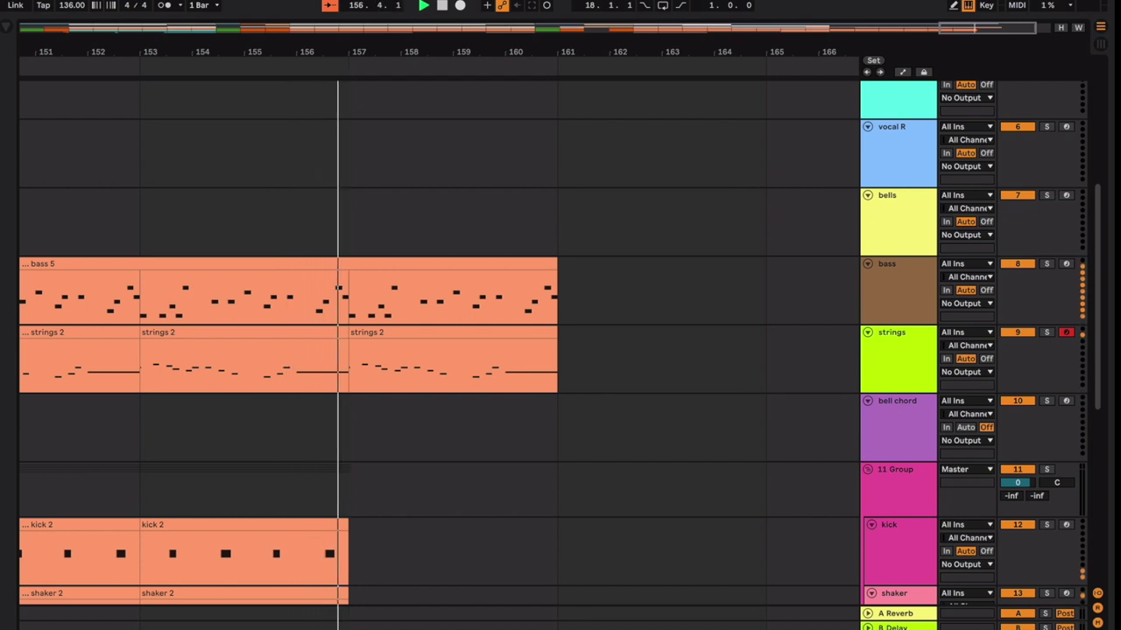
scroll(438, 350, "up", 5)
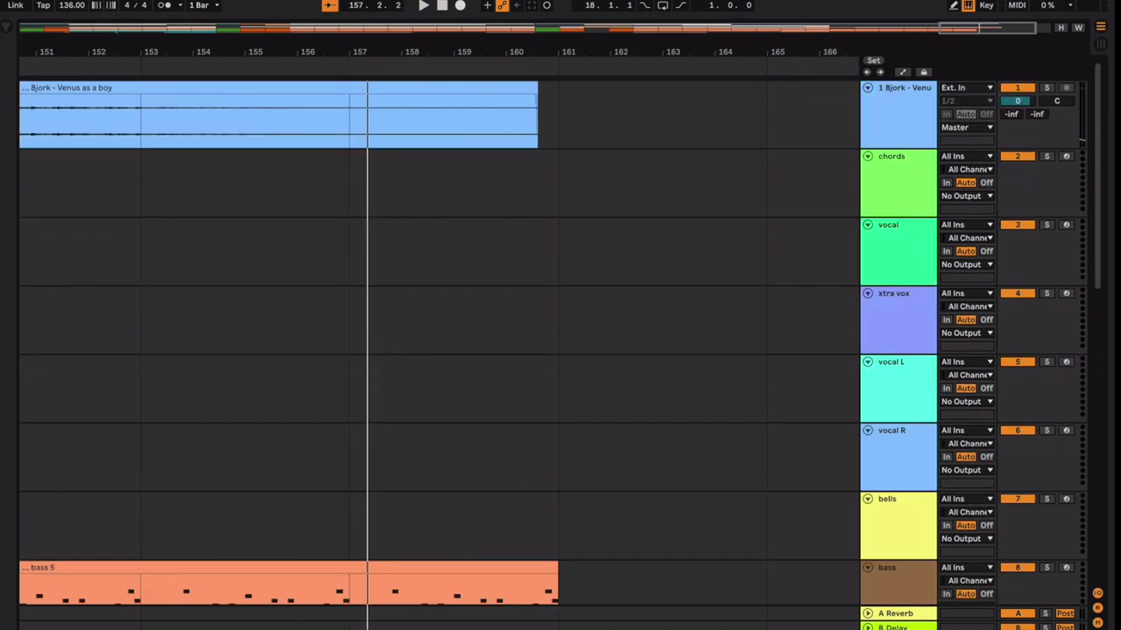